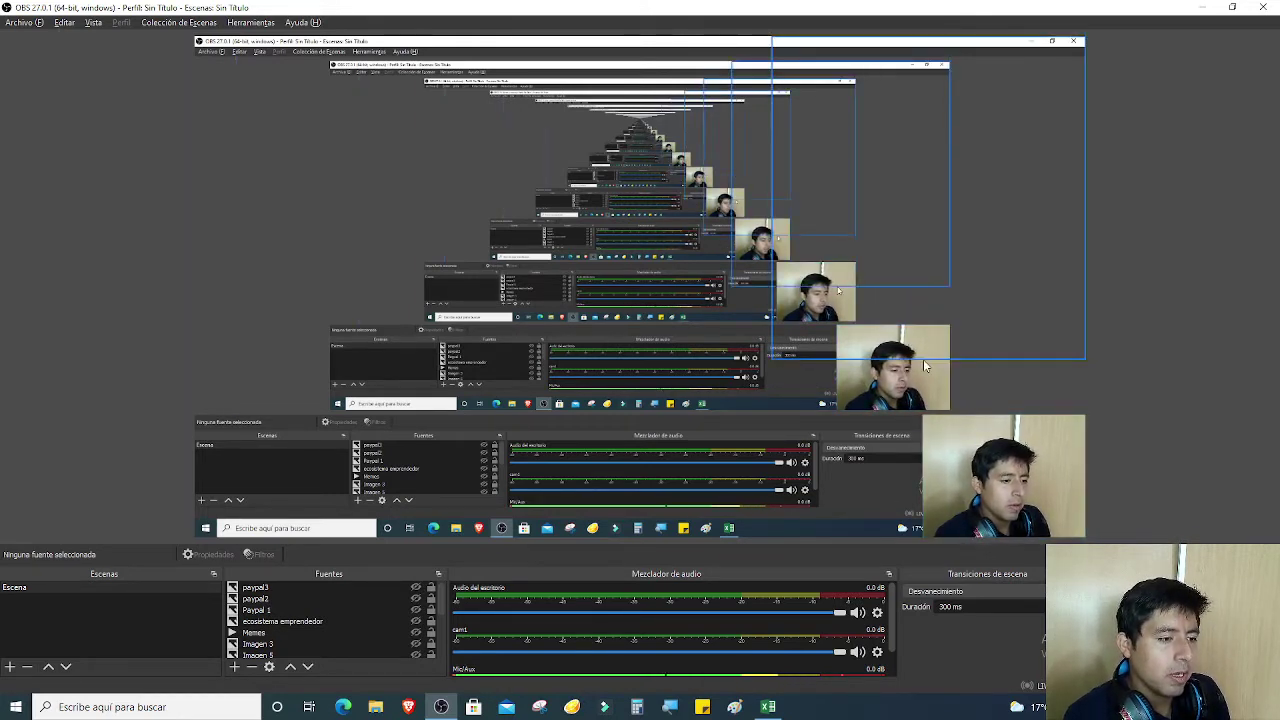
- Switch from OBS Studio to the 'Sistema binario 6 niveles 2021' Excel workbook
key("alt+Tab")
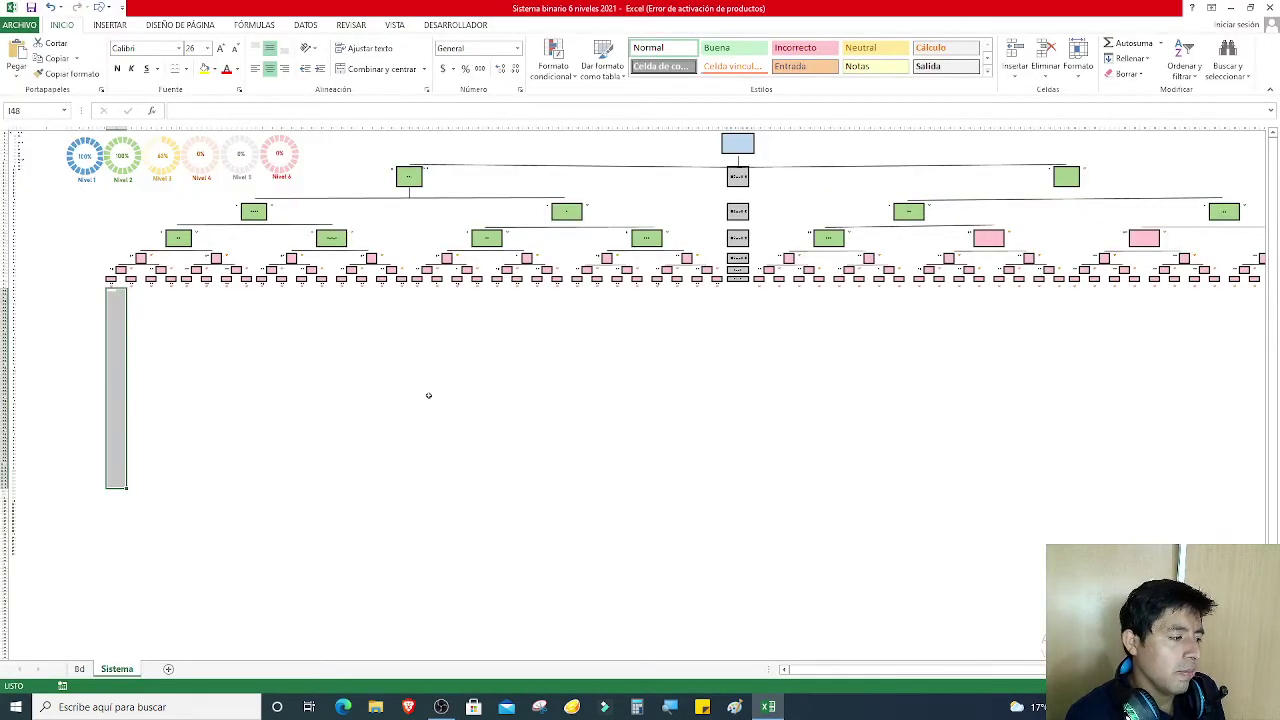
left_click(538, 403)
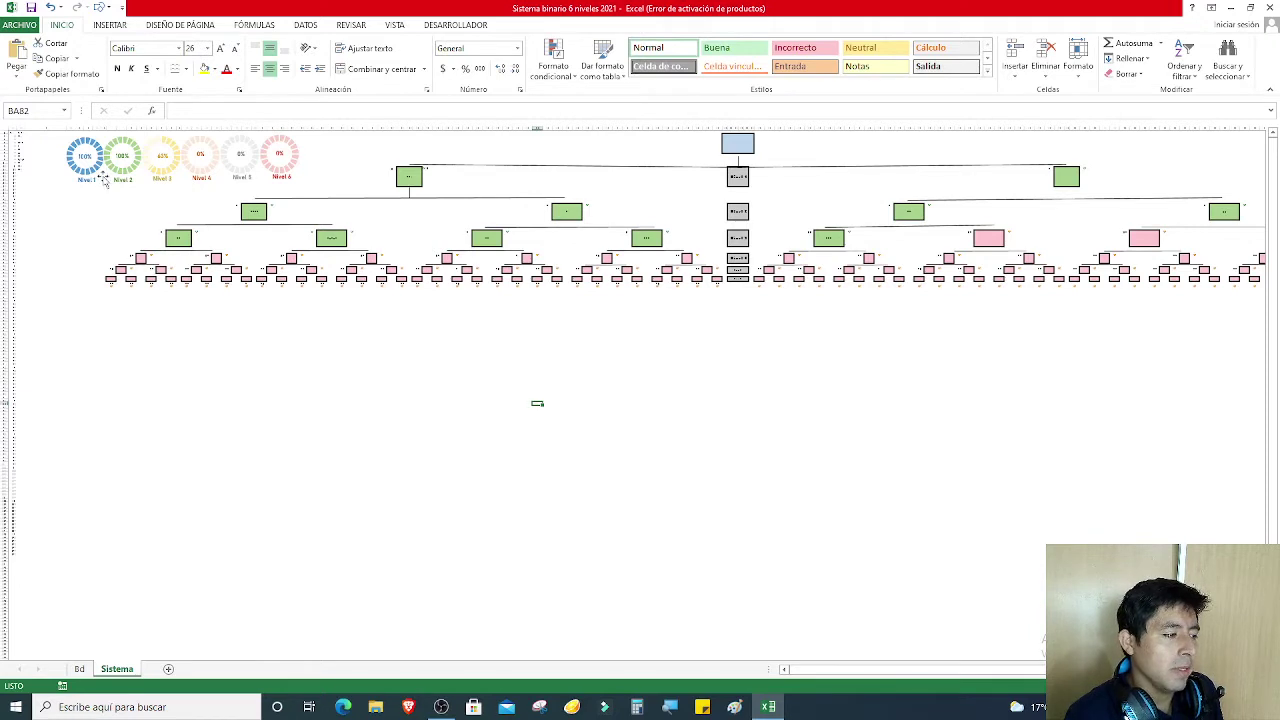
mouse_move(84, 170)
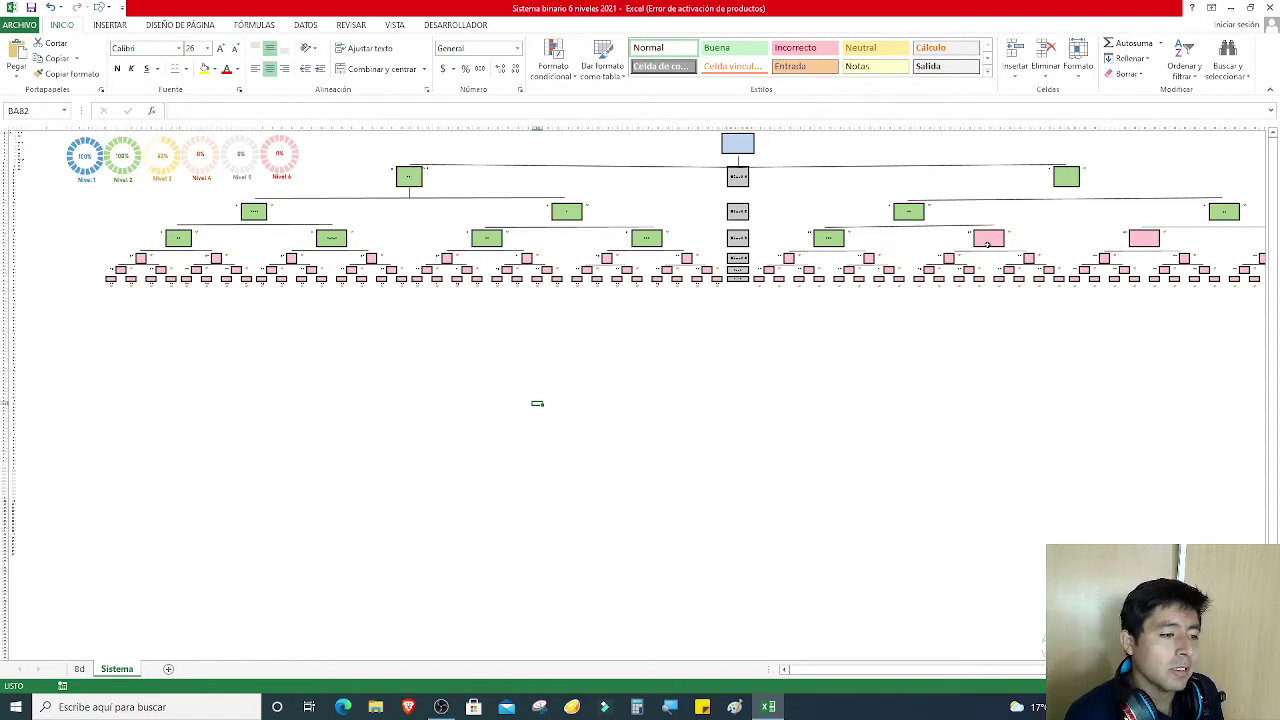
- Enter the root member's name in the top blue box, cell BT2
left_click(745, 144)
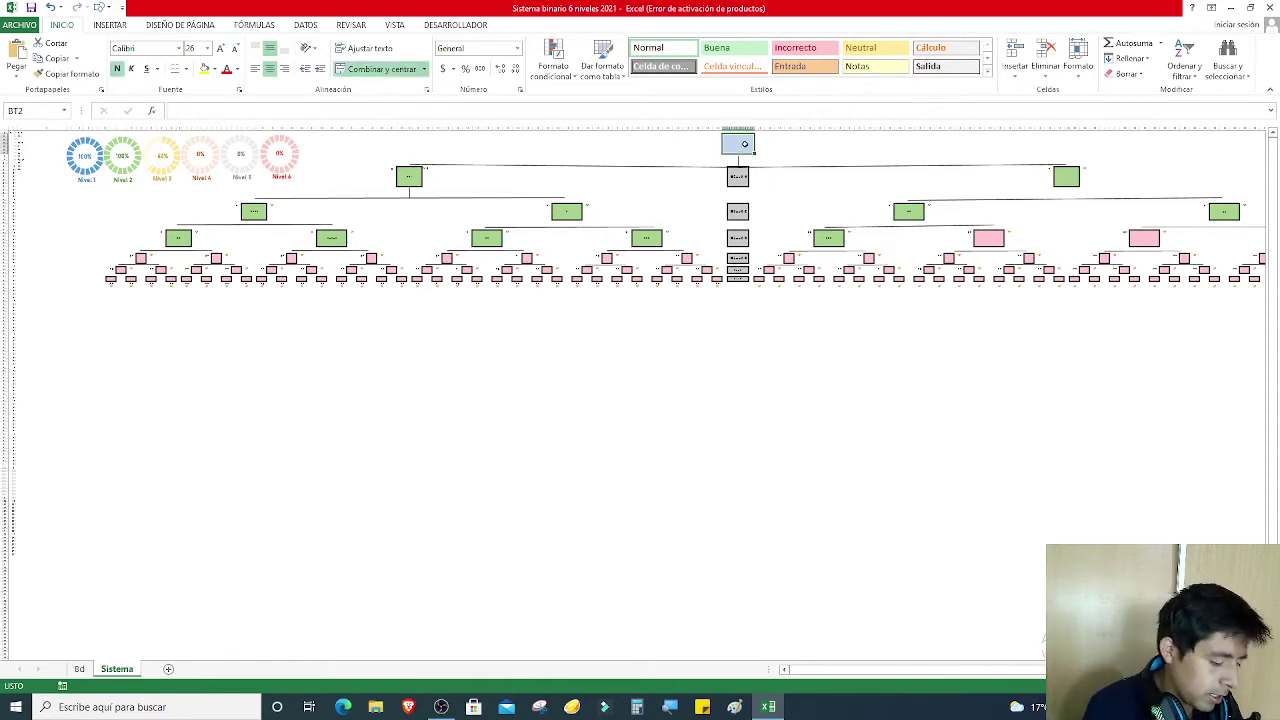
type("MArtin")
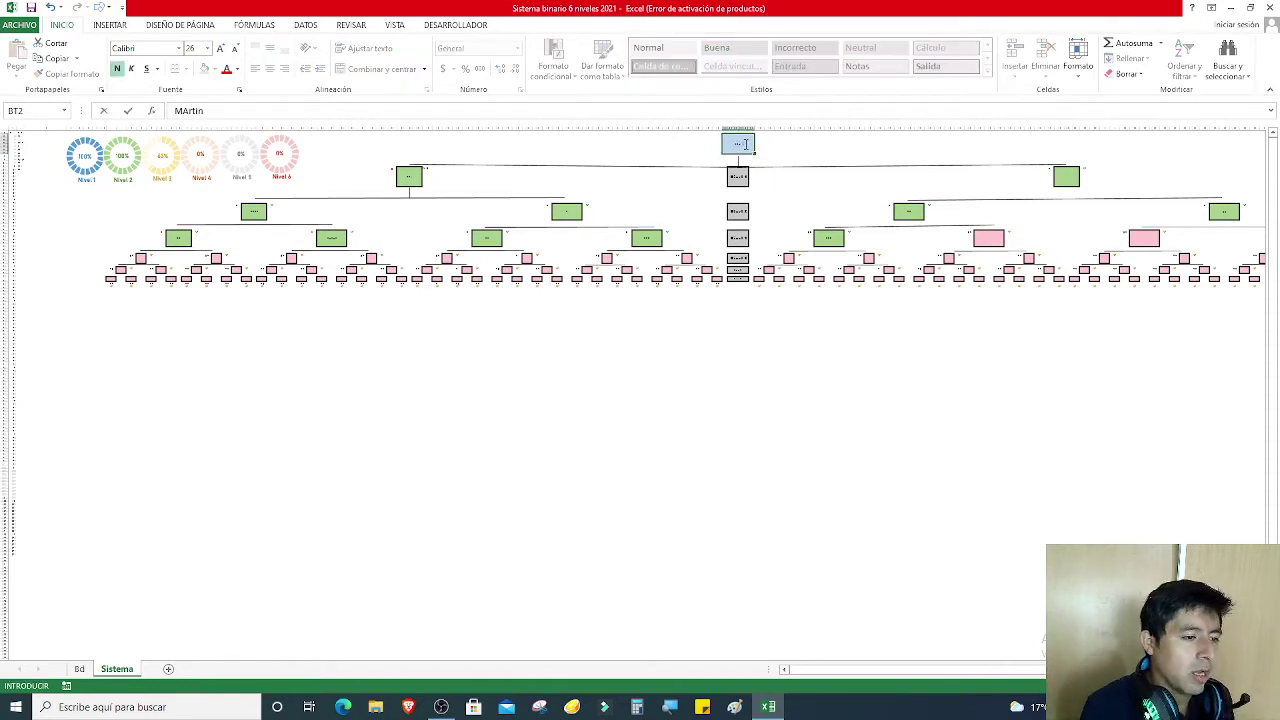
key("Return")
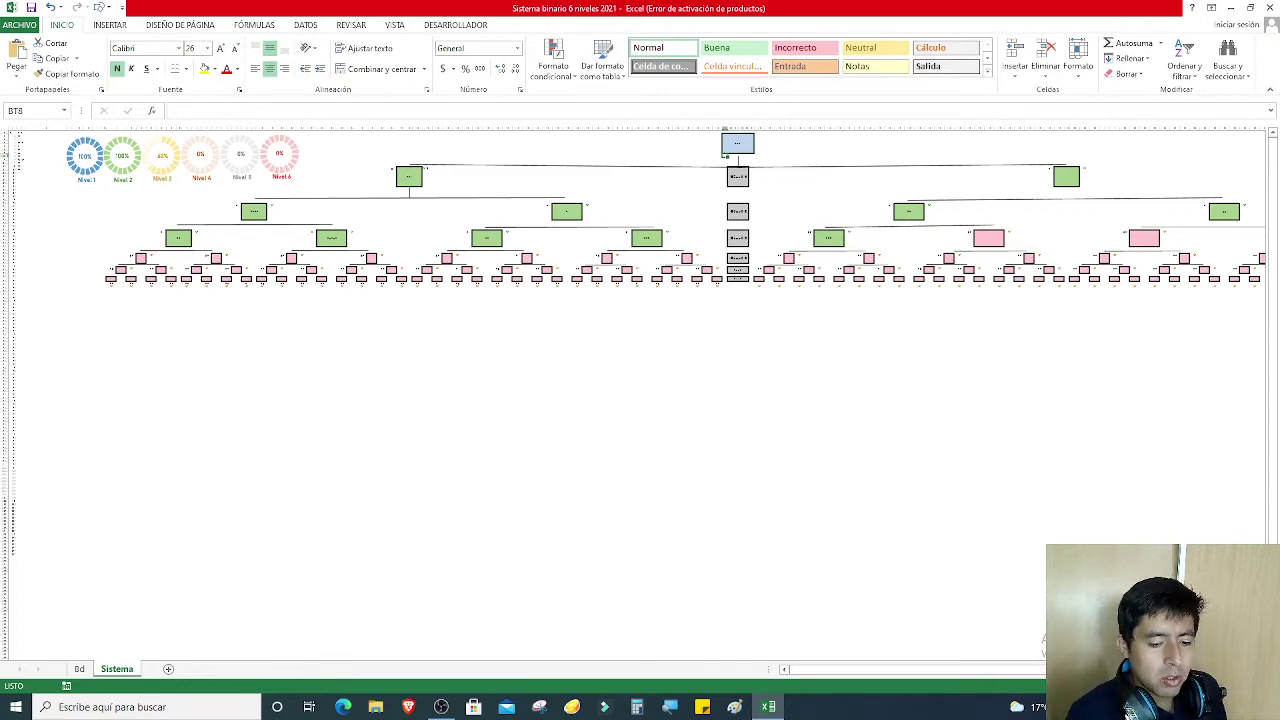
- Scroll around the Sistema sheet to review the tree with the new root name
scroll(640, 400, "up", 5)
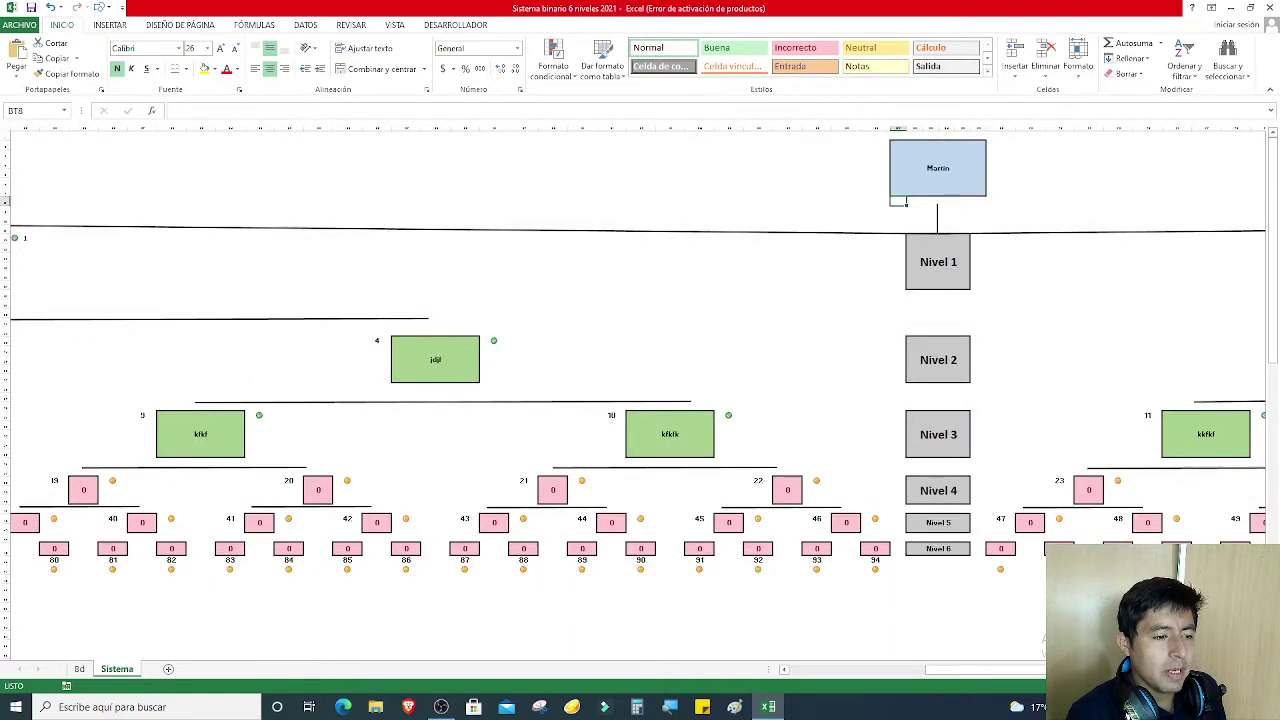
scroll(640, 400, "down", 3)
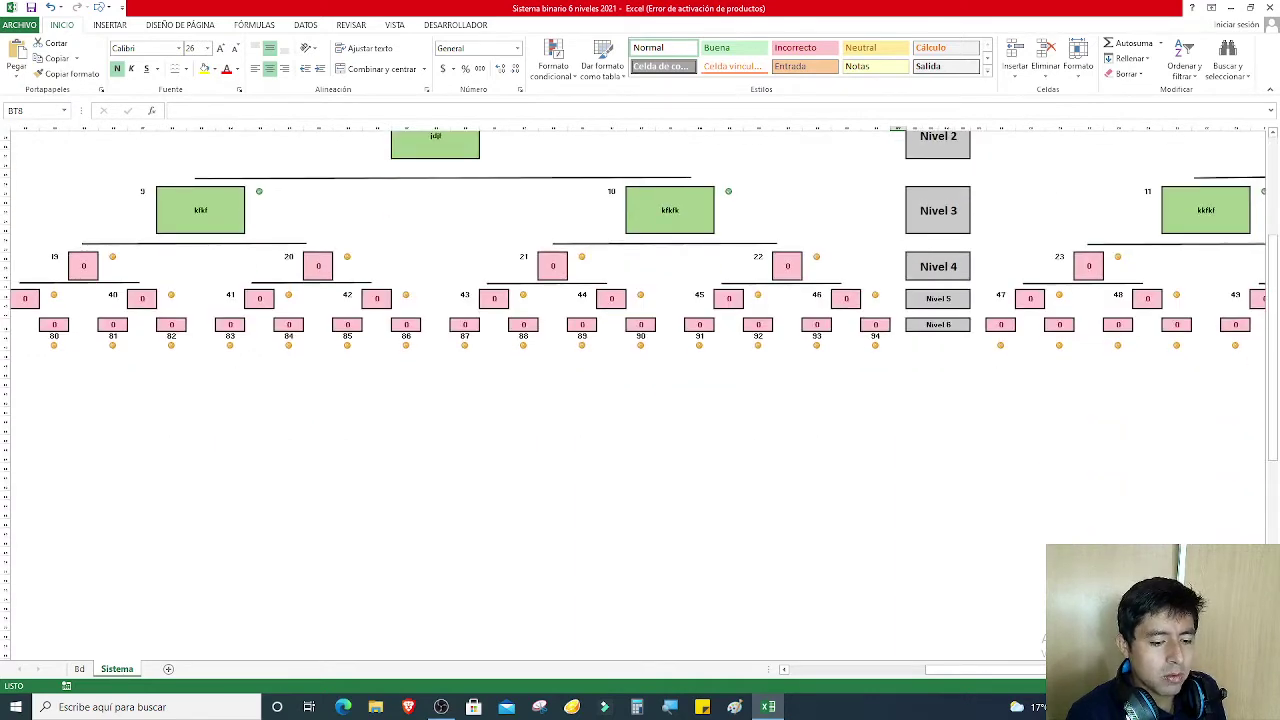
scroll(640, 400, "down", 5)
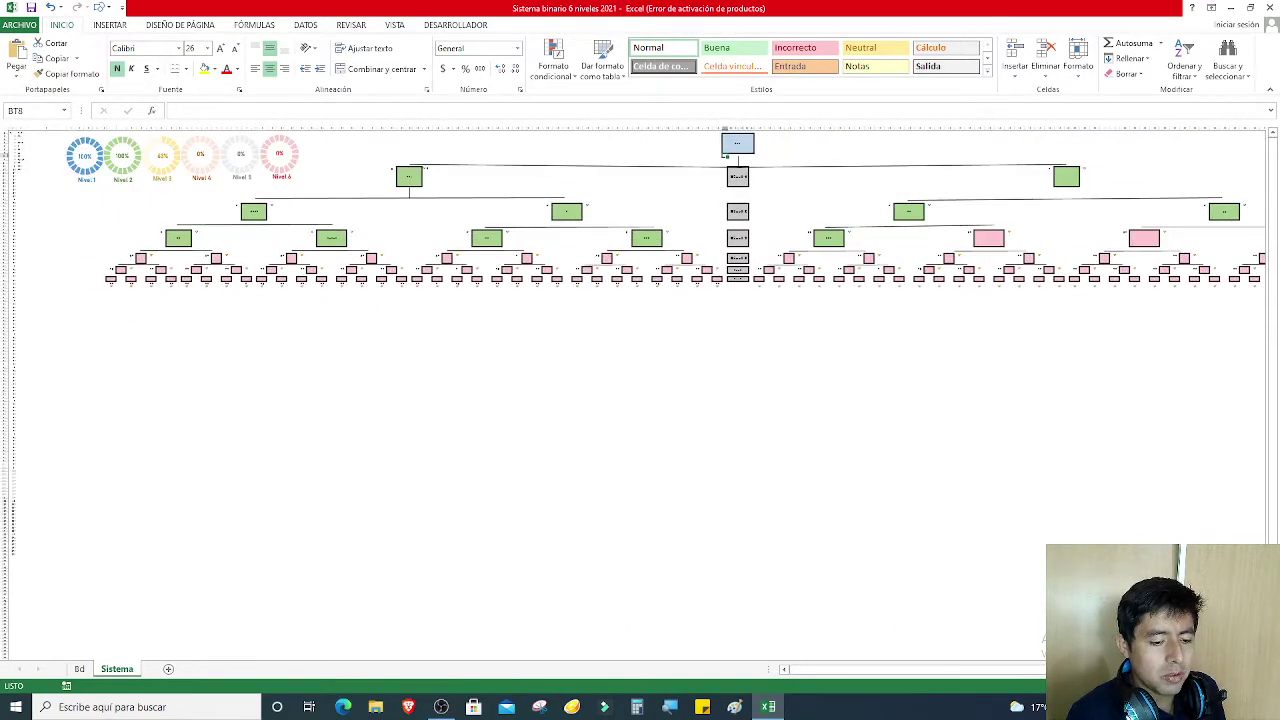
scroll(640, 400, "right", 3)
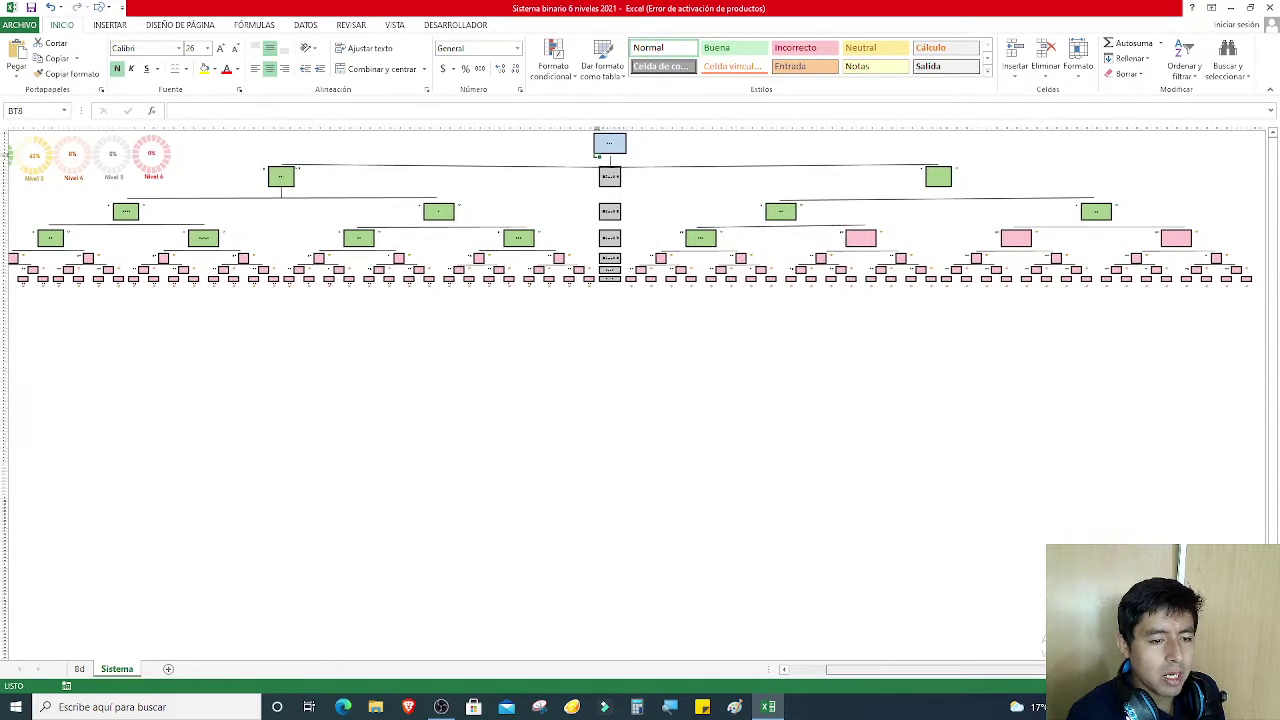
scroll(543, 390, "left", 3)
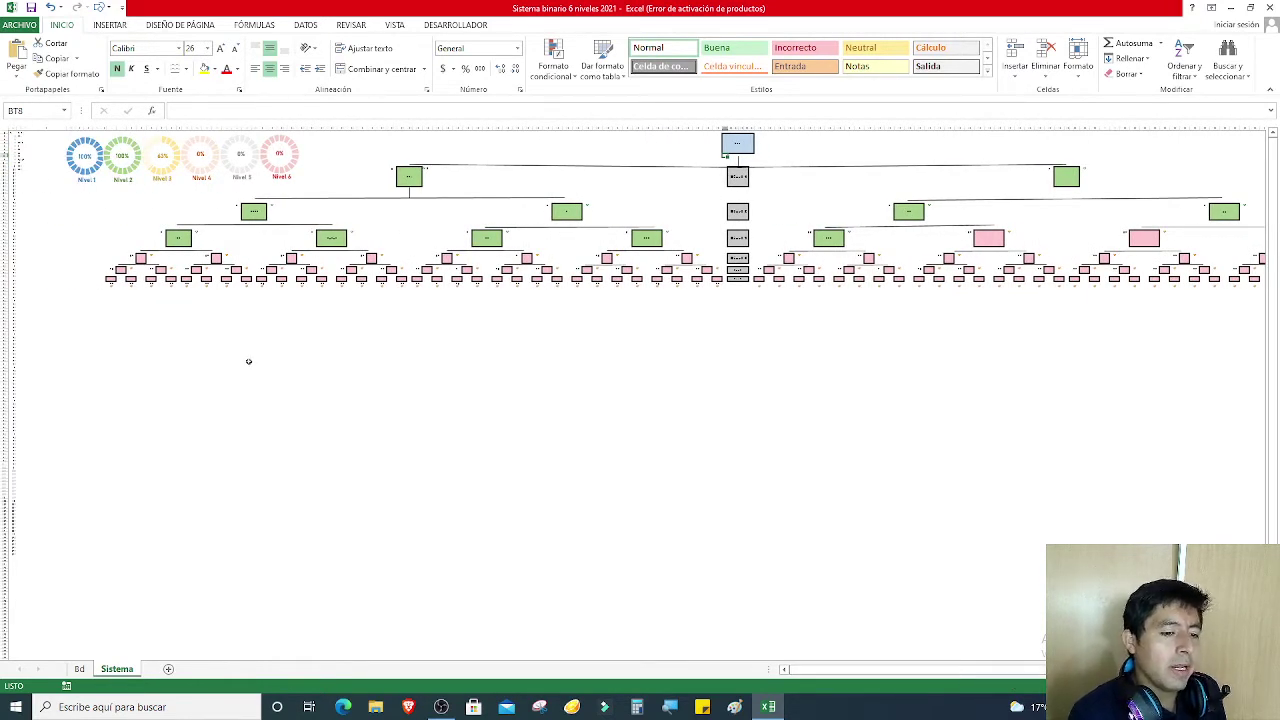
mouse_move(836, 670)
left_mouse_down()
mouse_move(856, 681)
mouse_move(848, 659)
left_mouse_up()
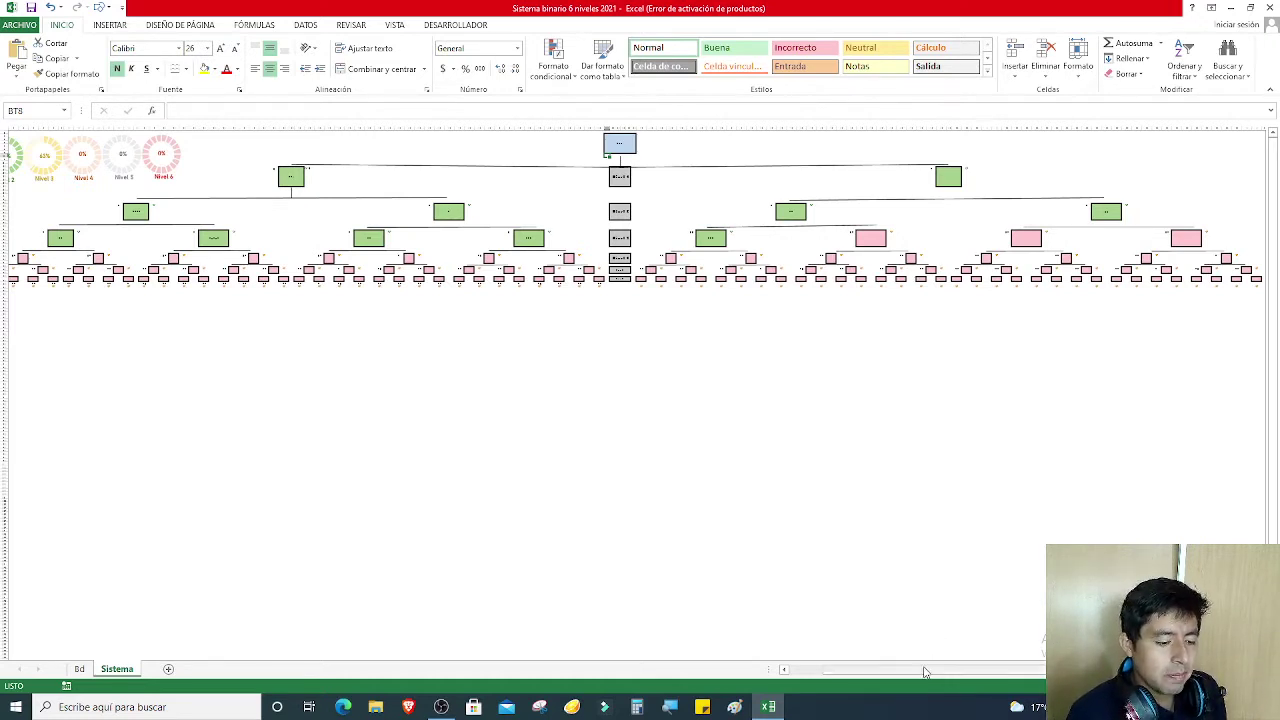
scroll(925, 672, "left", 3)
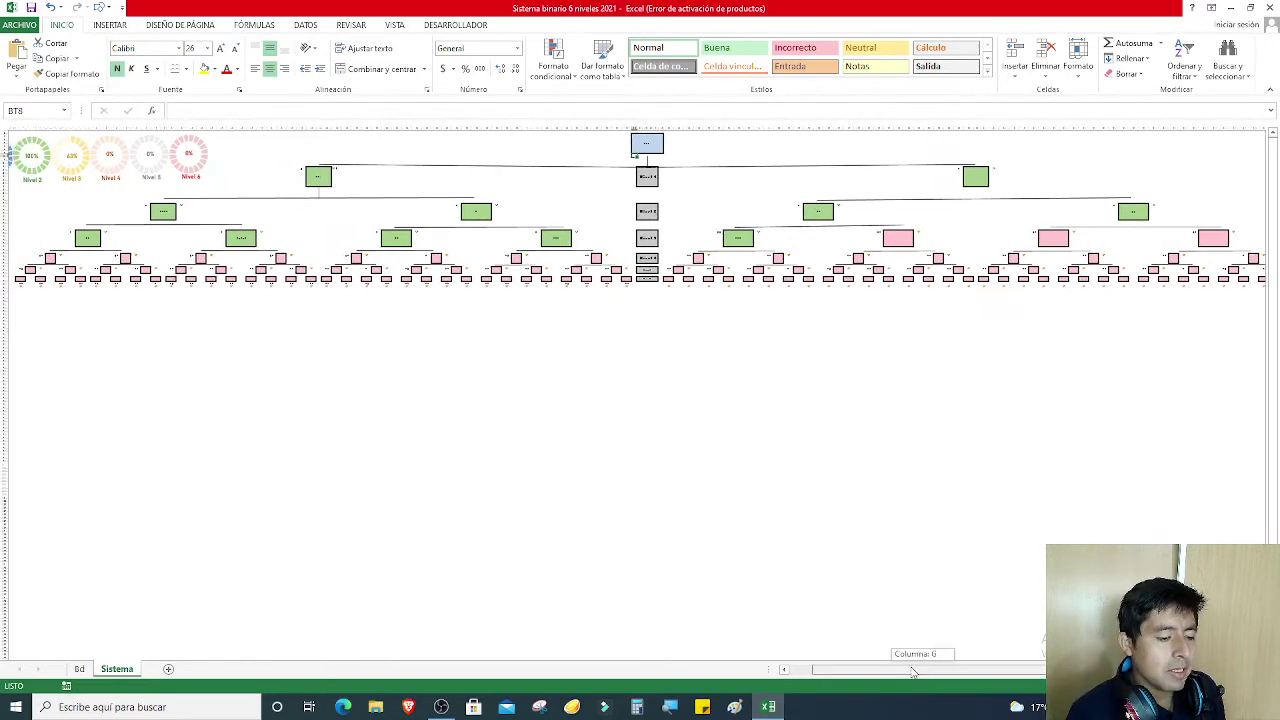
left_click(108, 301)
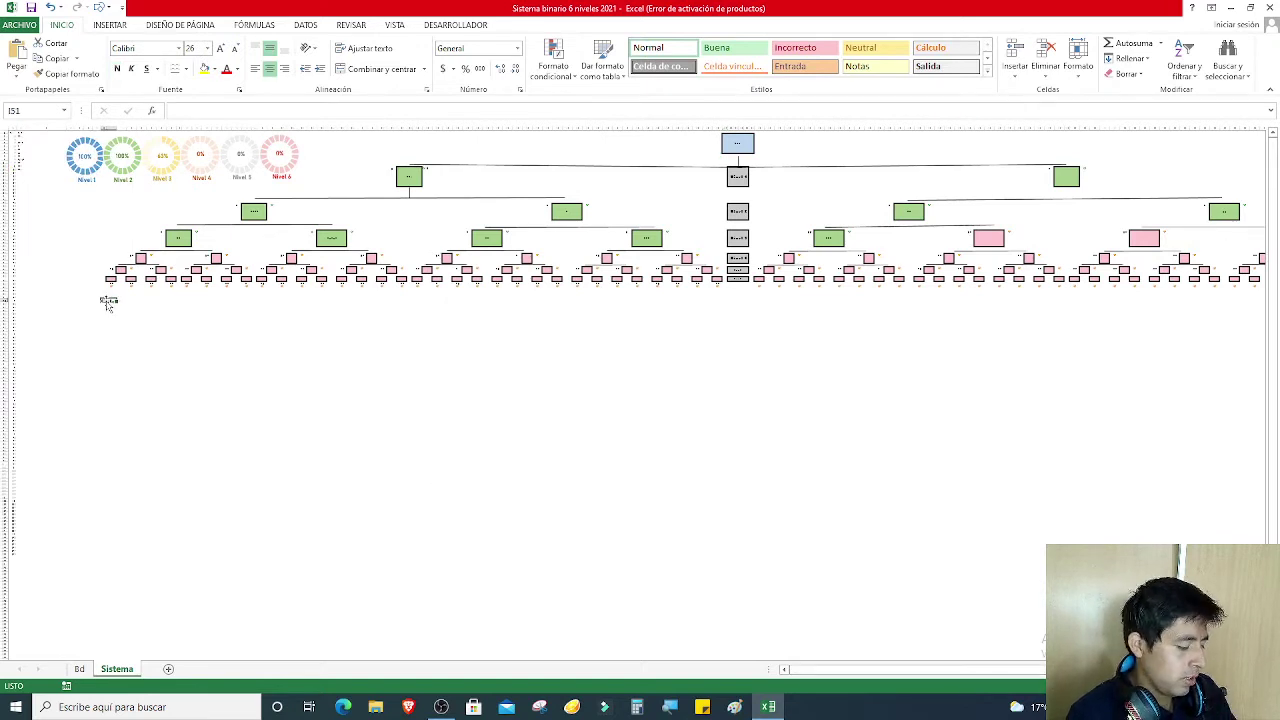
scroll(108, 301, "up", 3)
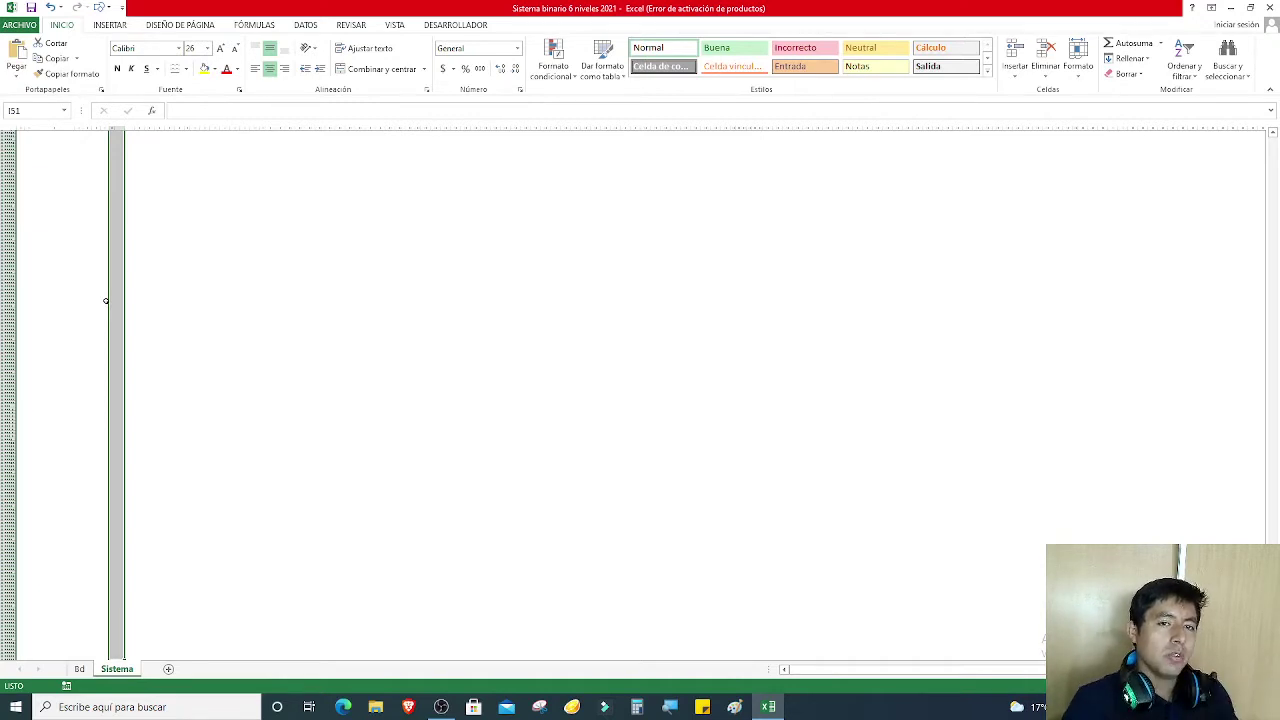
scroll(106, 301, "up", 2)
left_click(106, 301)
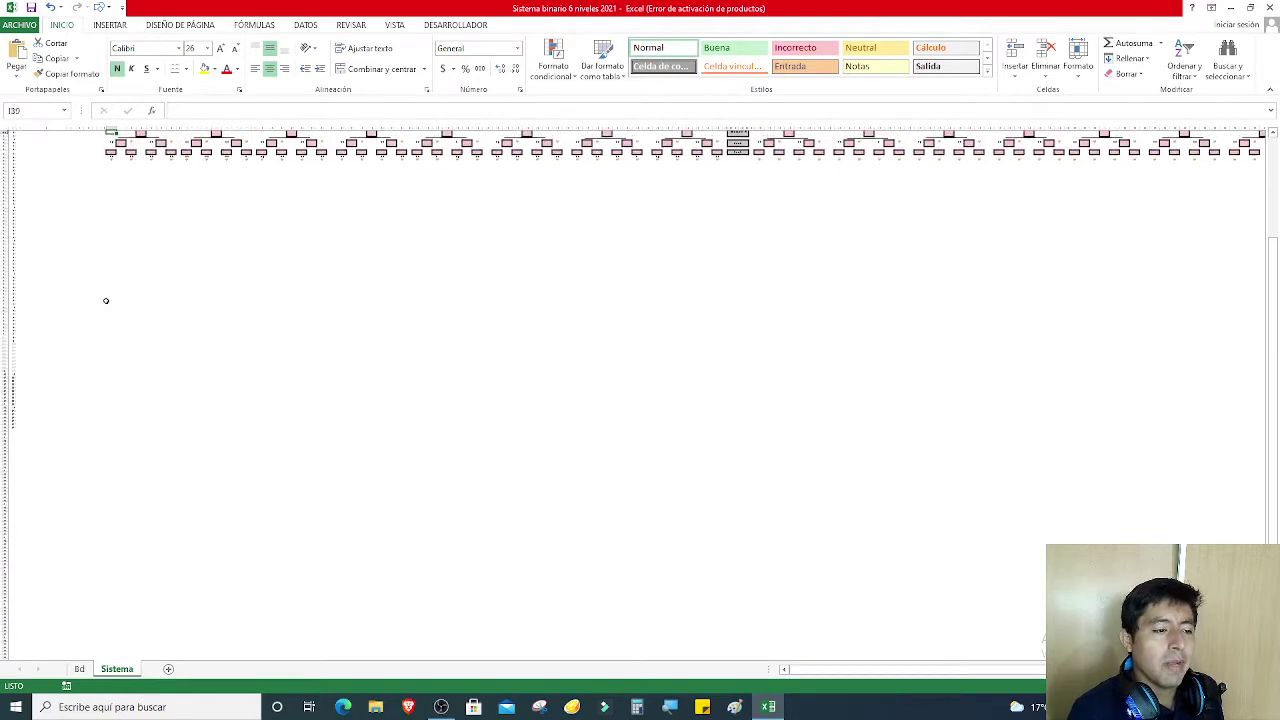
scroll(106, 301, "up", 3)
left_click(106, 301)
key("ctrl+Up")
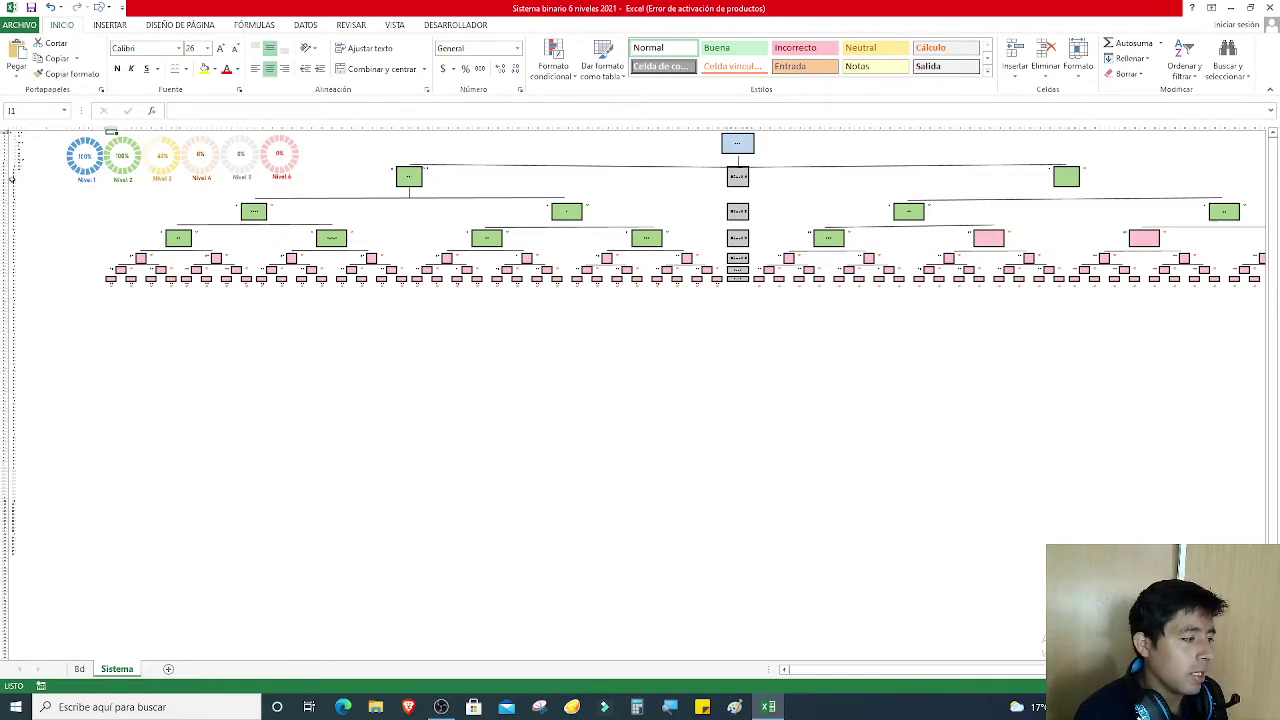
left_click(21, 156)
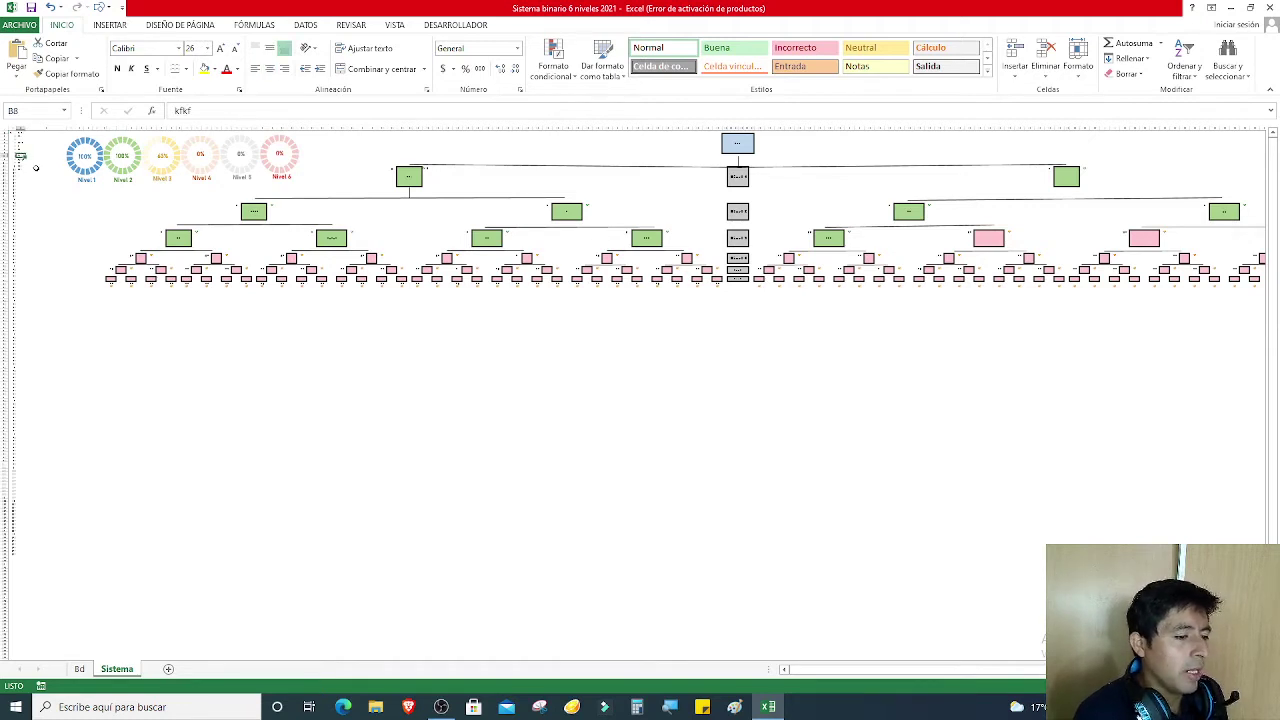
left_click(20, 158)
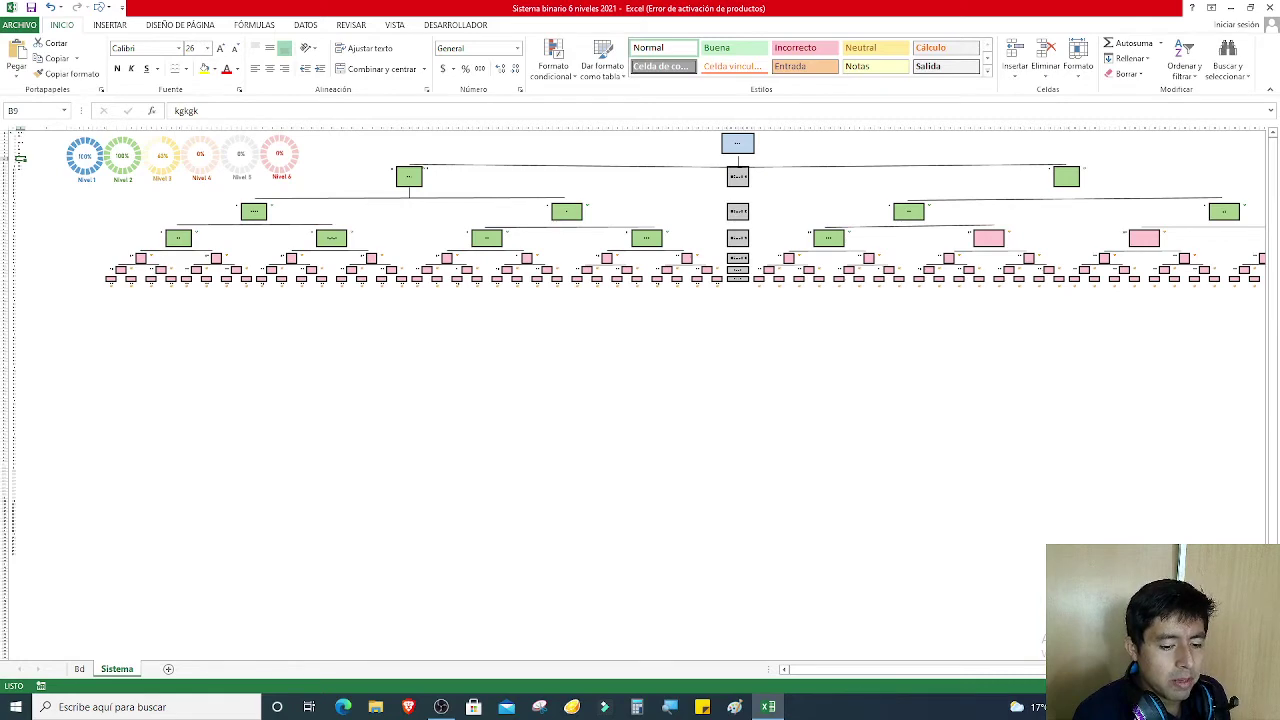
scroll(20, 158, "up", 5)
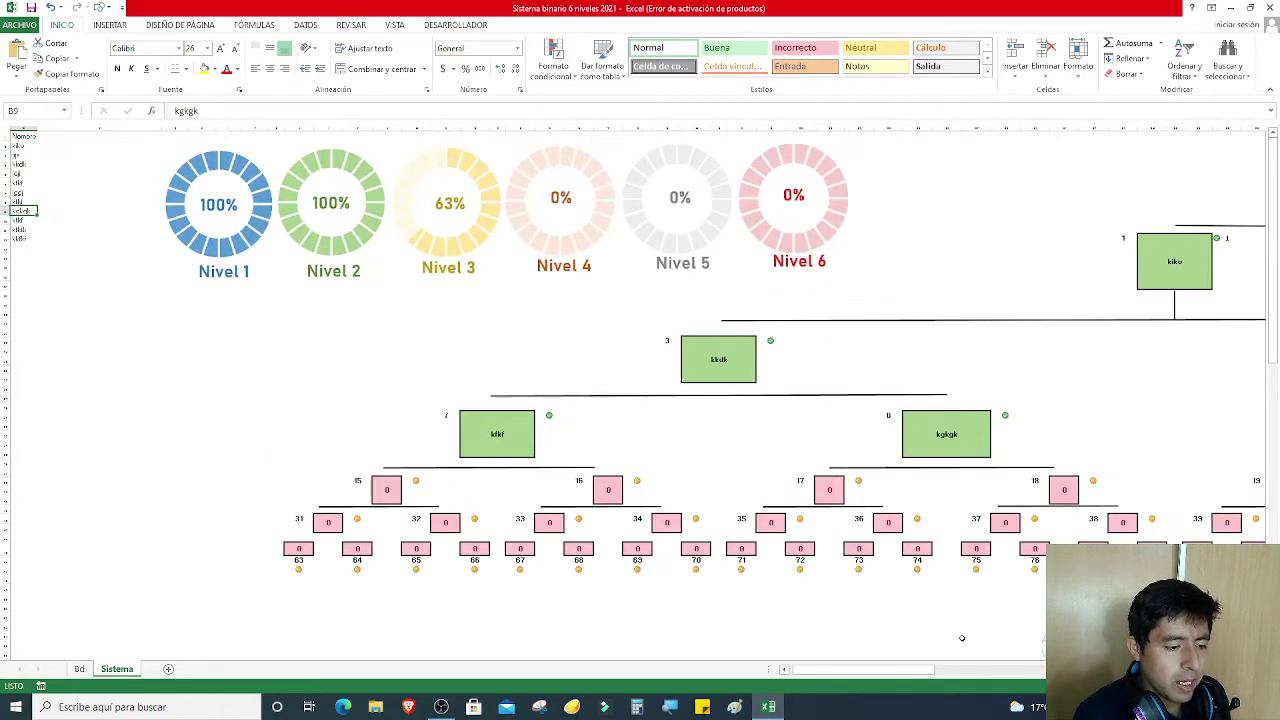
left_click_drag(925, 669, 955, 669)
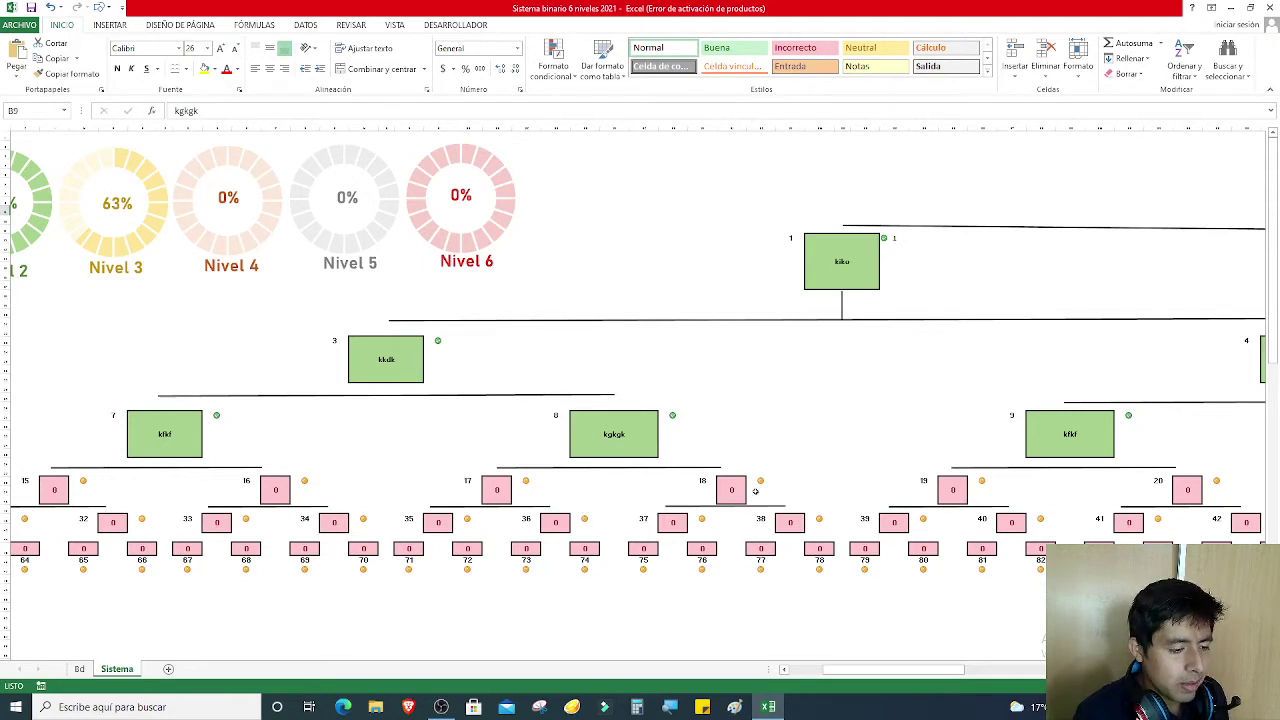
left_click_drag(895, 669, 860, 669)
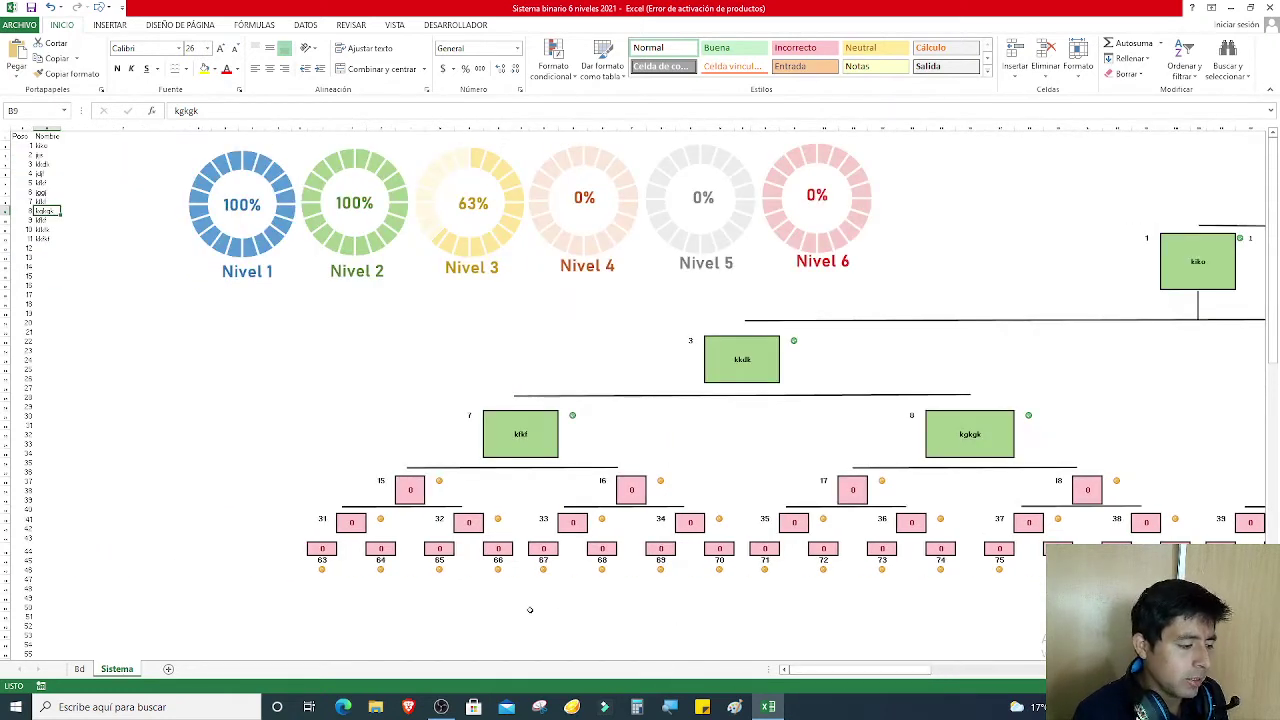
left_click(794, 340)
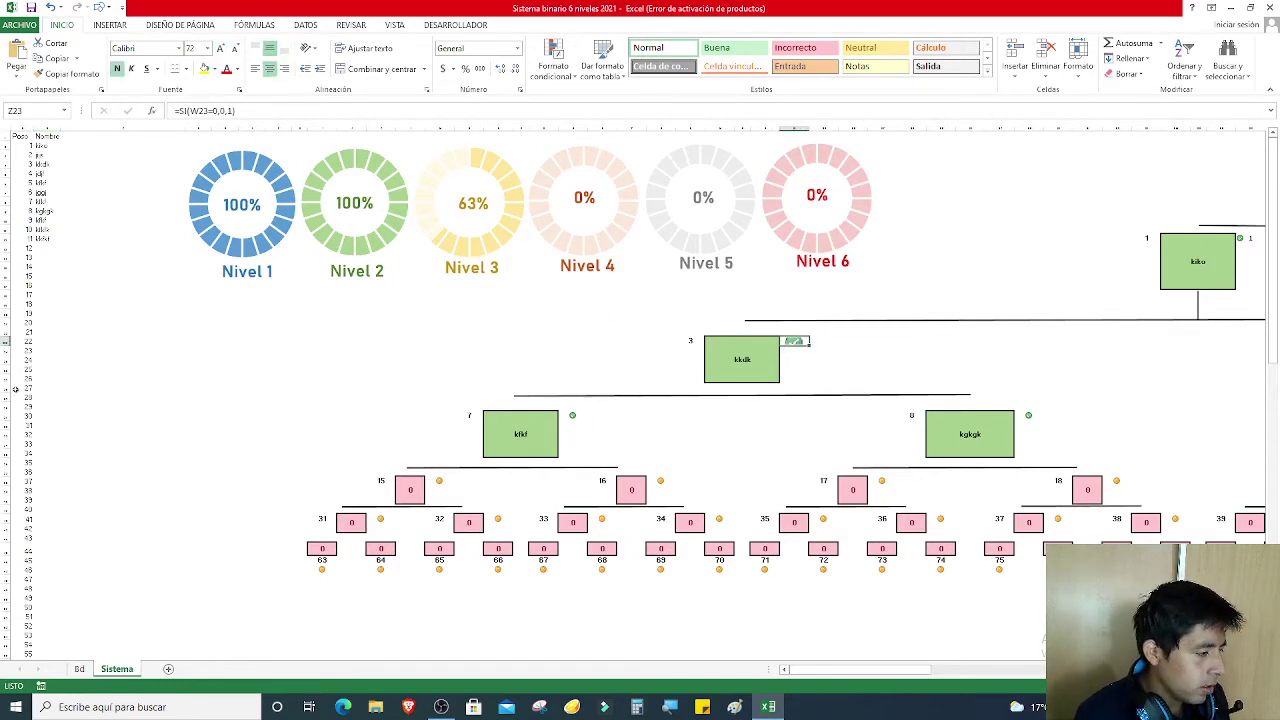
- Heighten the indicator row and copy box 3's check-mark format to boxes 4, 5 and 6
left_click_drag(5, 345, 8, 362)
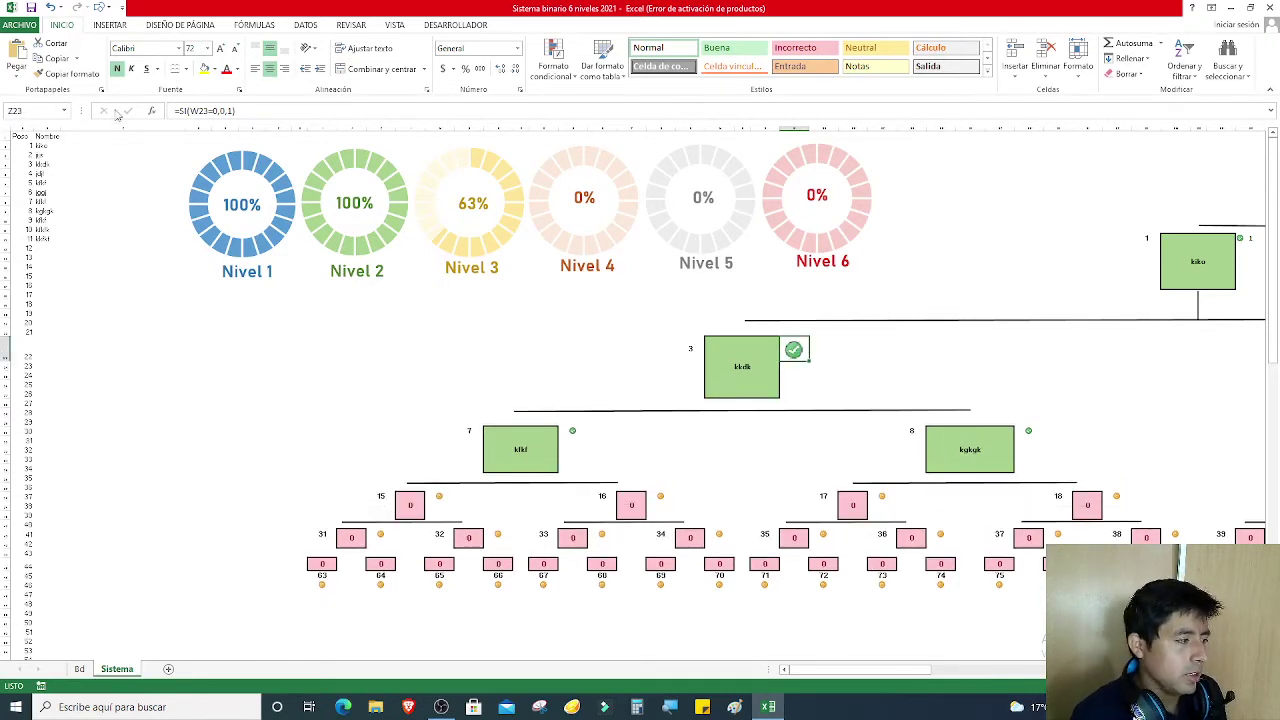
left_click(70, 74)
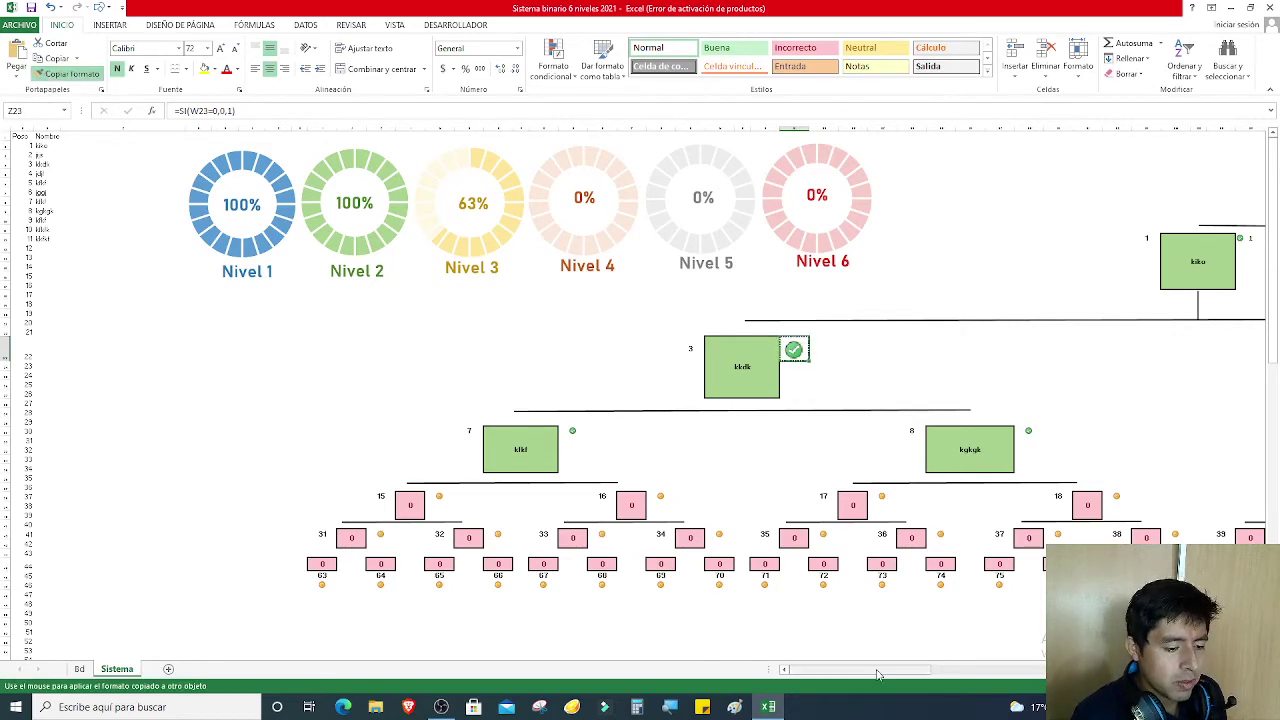
left_click_drag(872, 672, 975, 672)
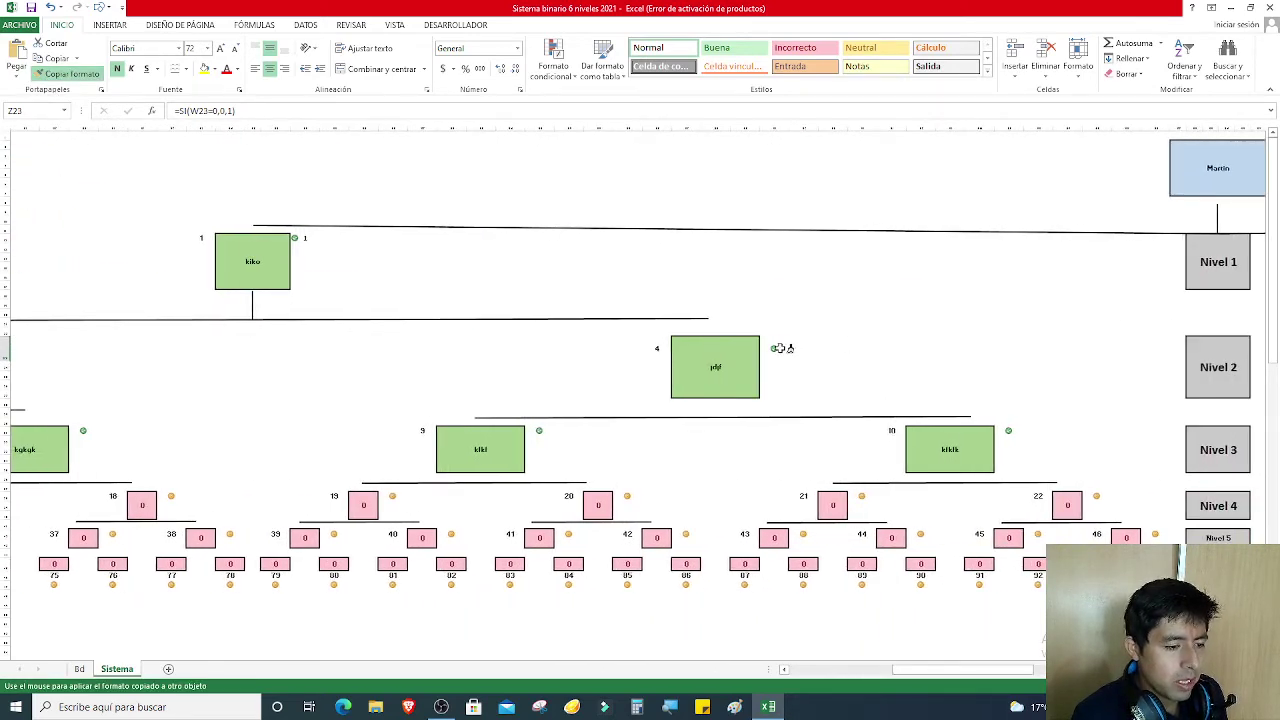
left_click(790, 349)
left_click_drag(985, 676, 1040, 672)
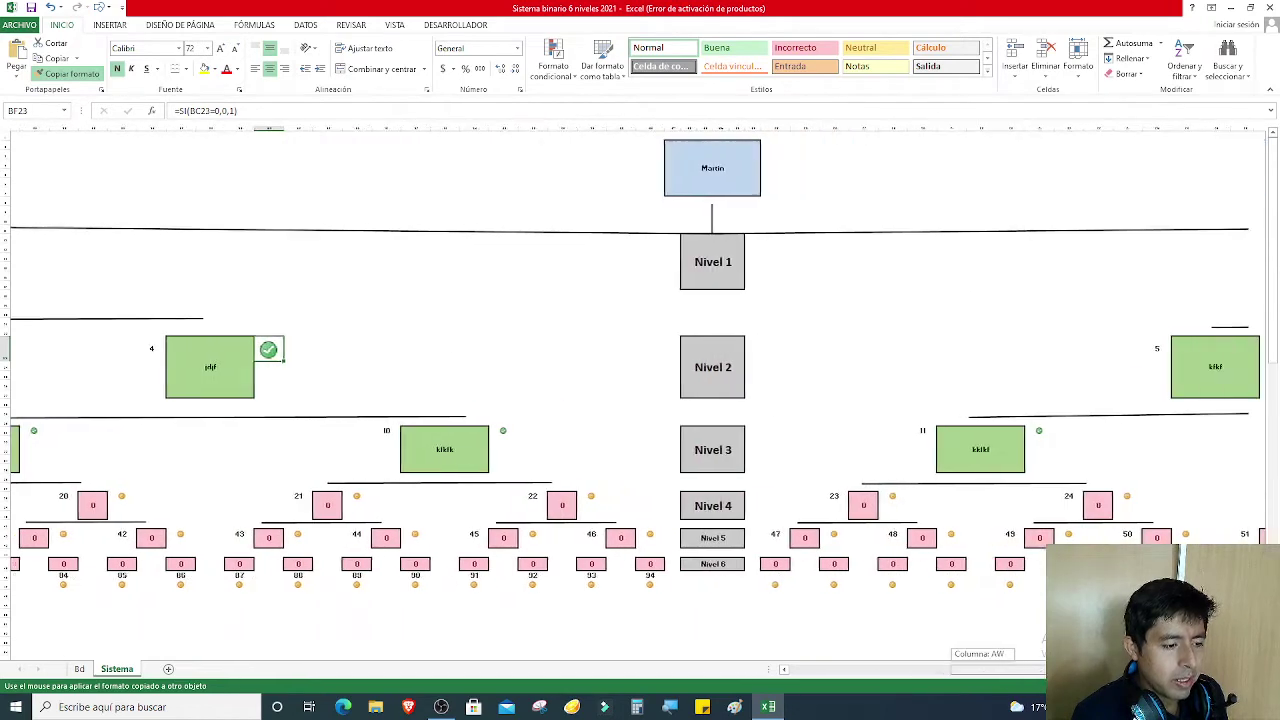
left_click(681, 349)
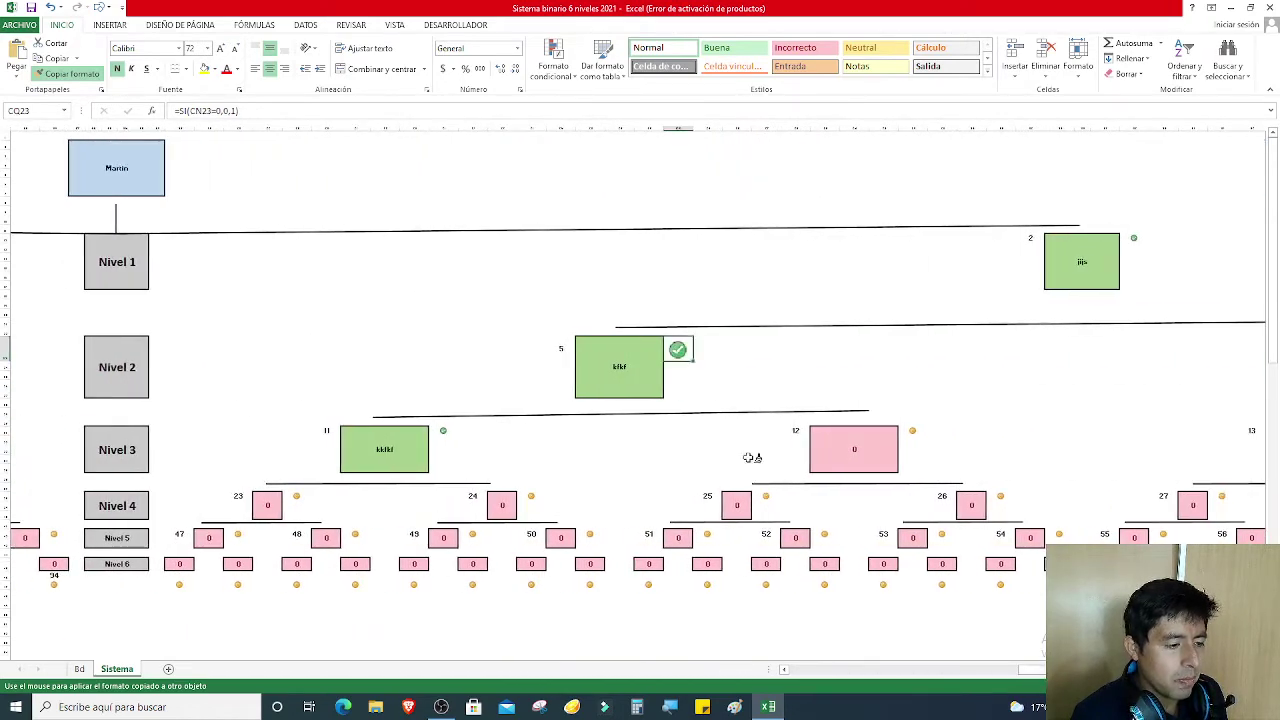
left_click_drag(1038, 678, 1080, 674)
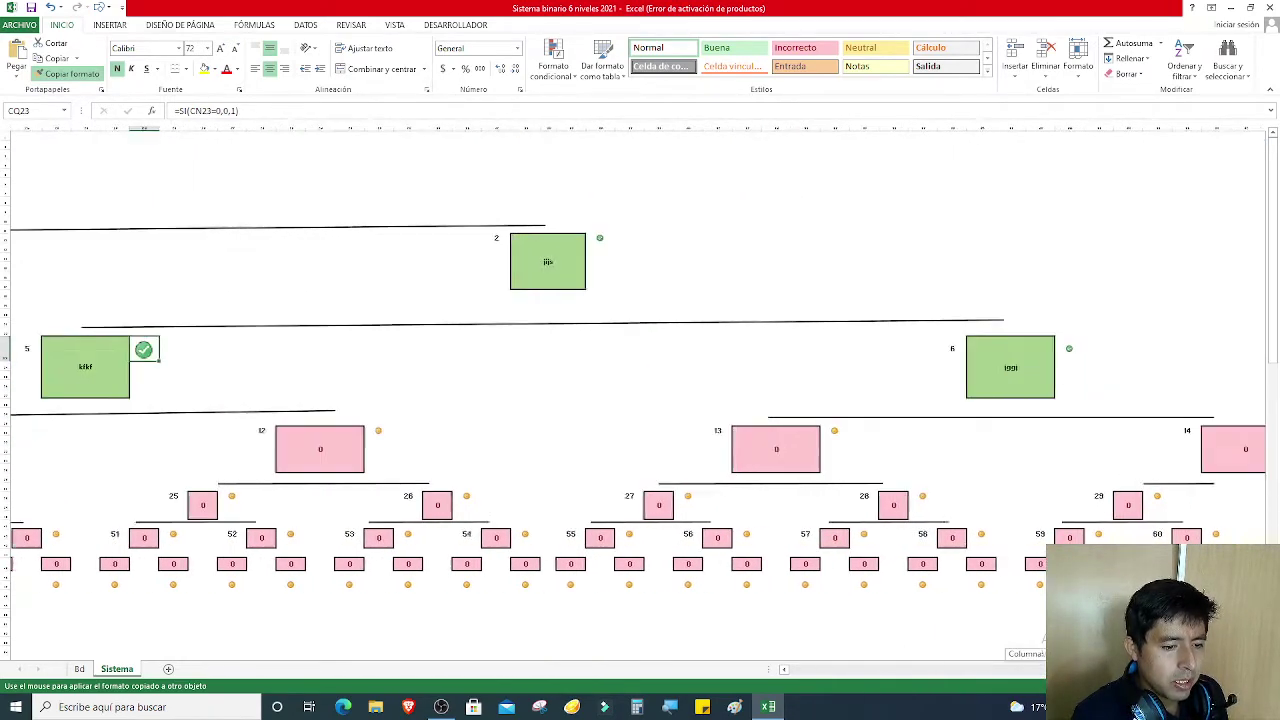
left_click(857, 347)
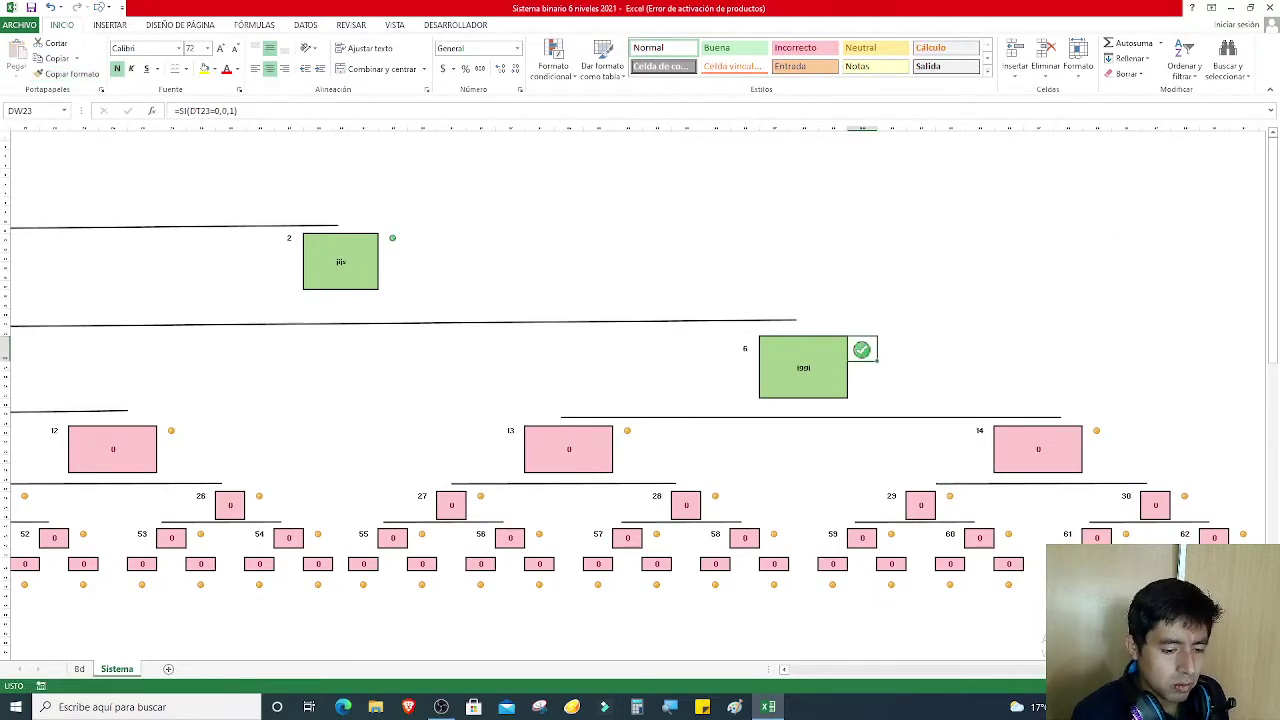
scroll(735, 649, "left", 15)
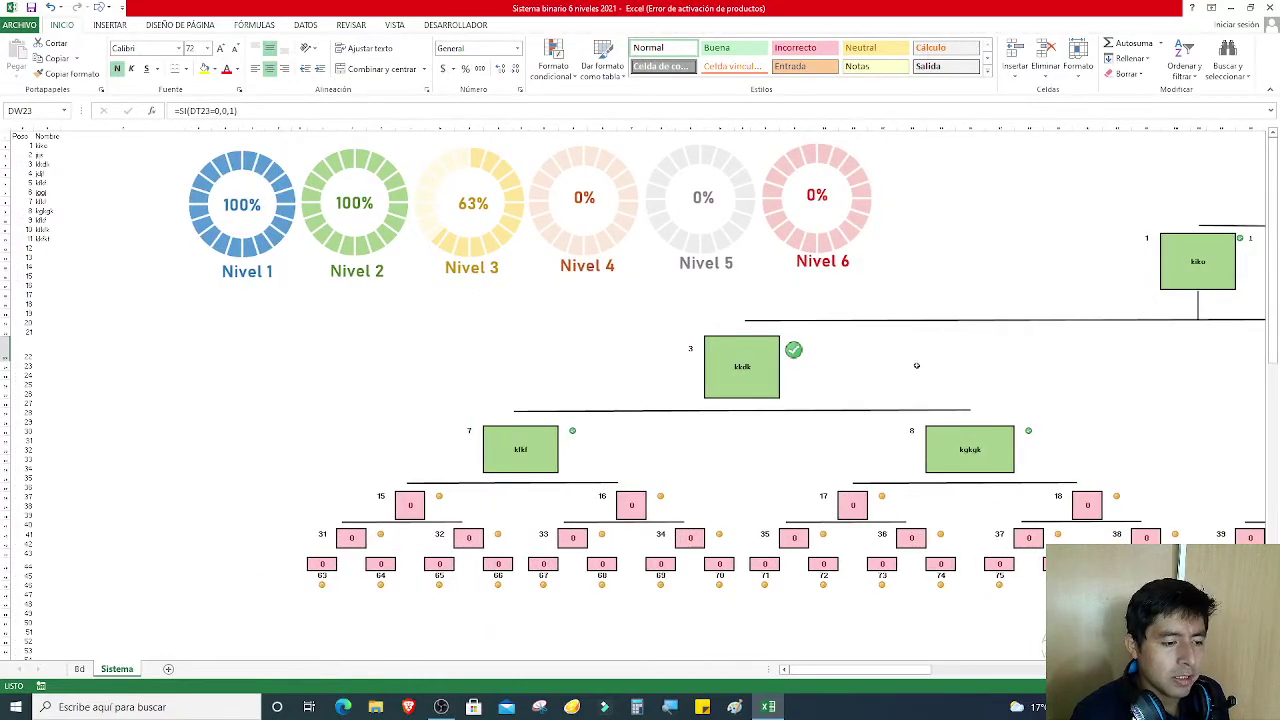
- Zoom out, scroll to the tree's centre and select the first Nivel 6 label cell
scroll(1052, 267, "down", 2)
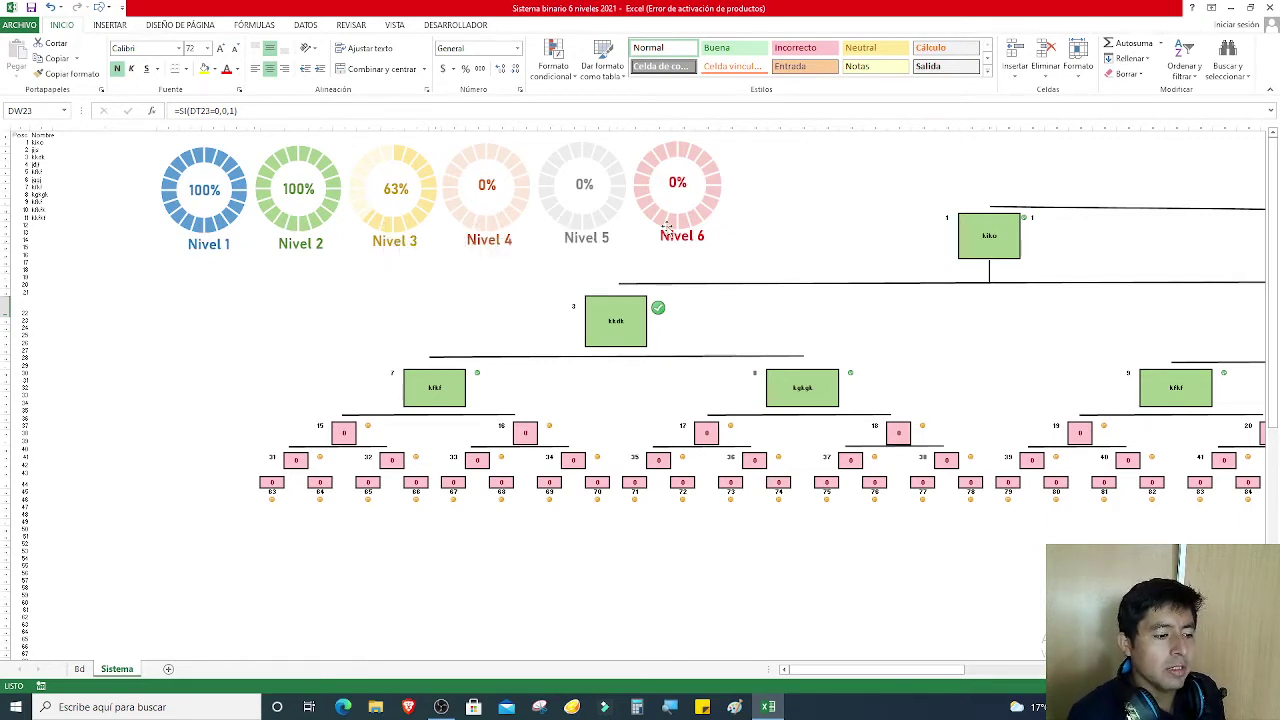
left_click(752, 372)
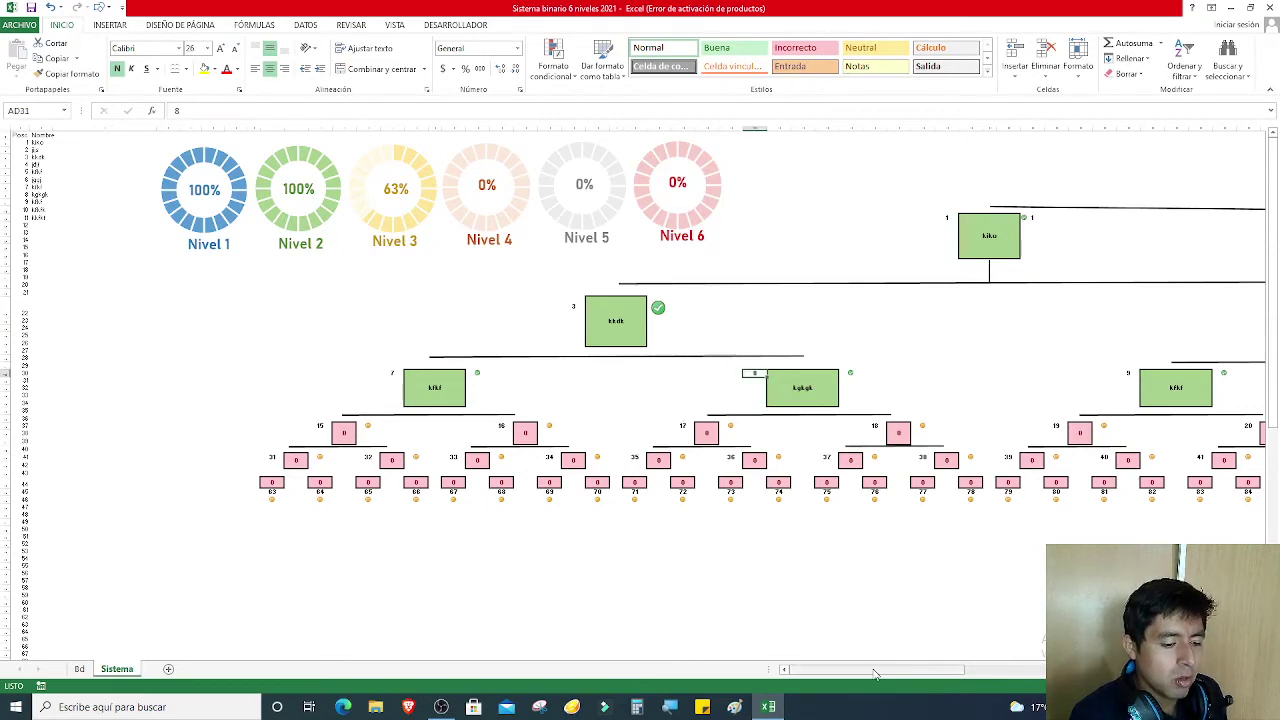
scroll(452, 278, "right", 5)
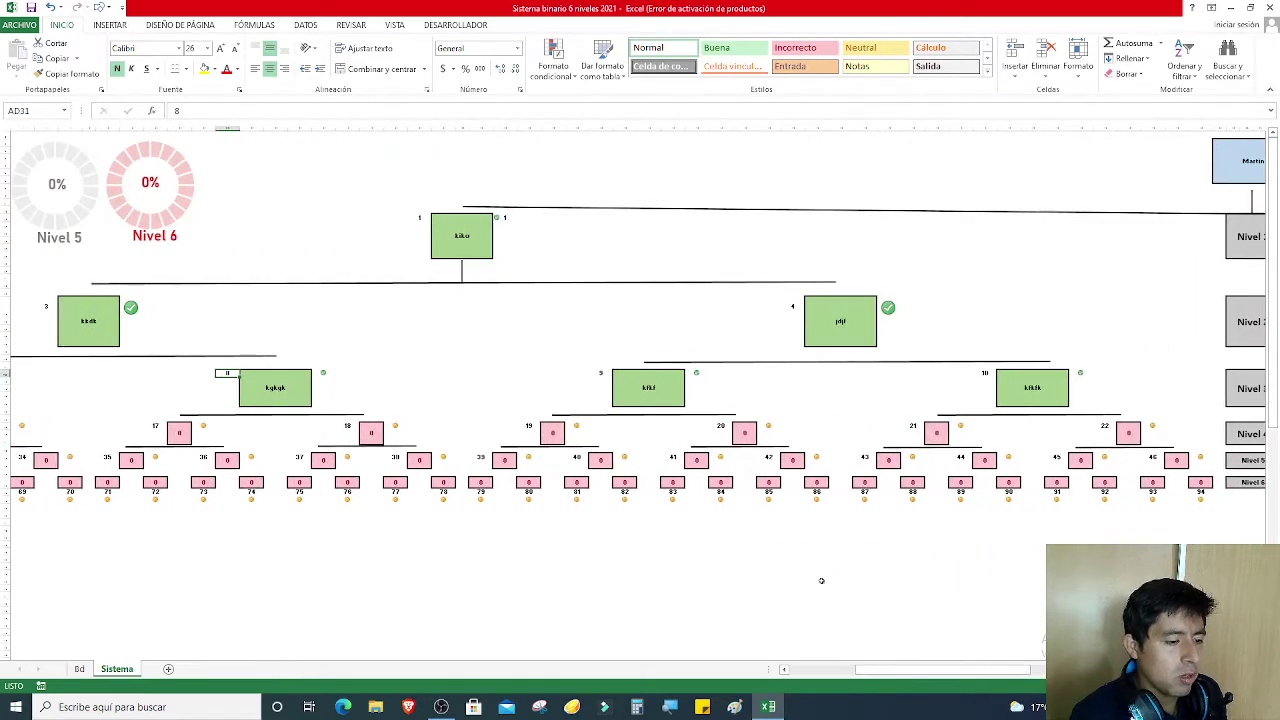
left_click_drag(910, 669, 918, 669)
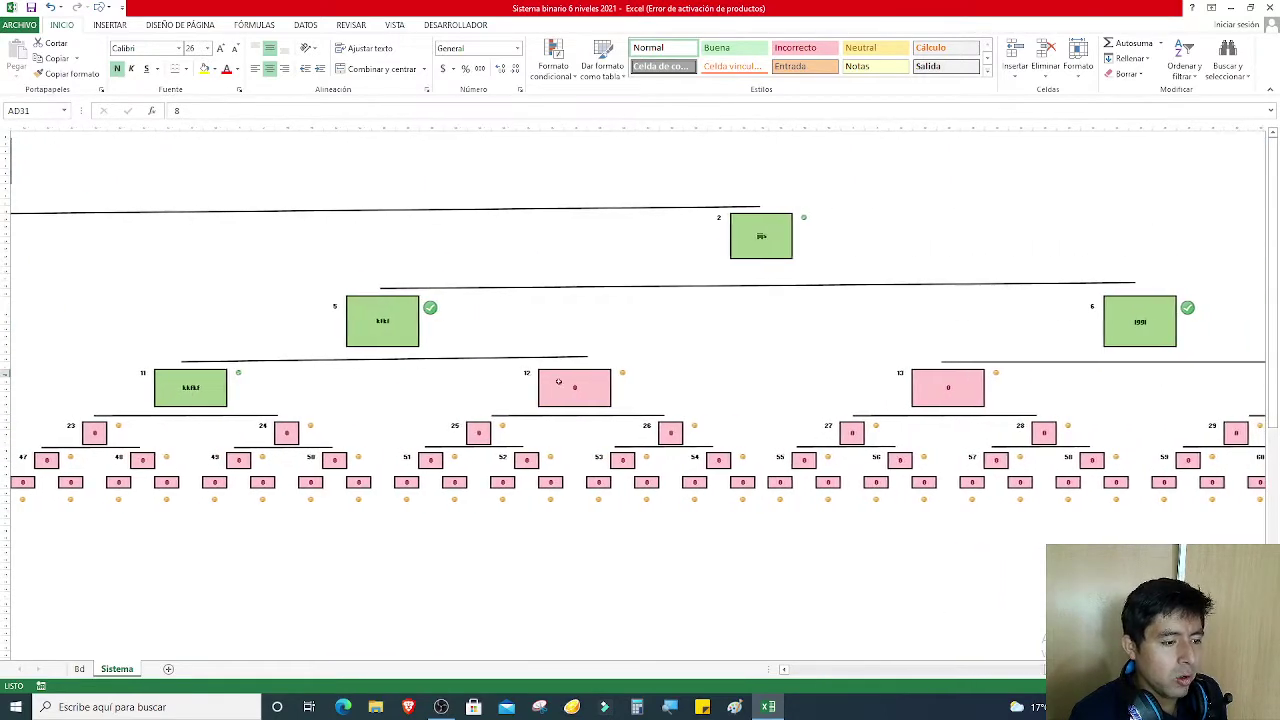
left_click_drag(1040, 678, 1050, 670)
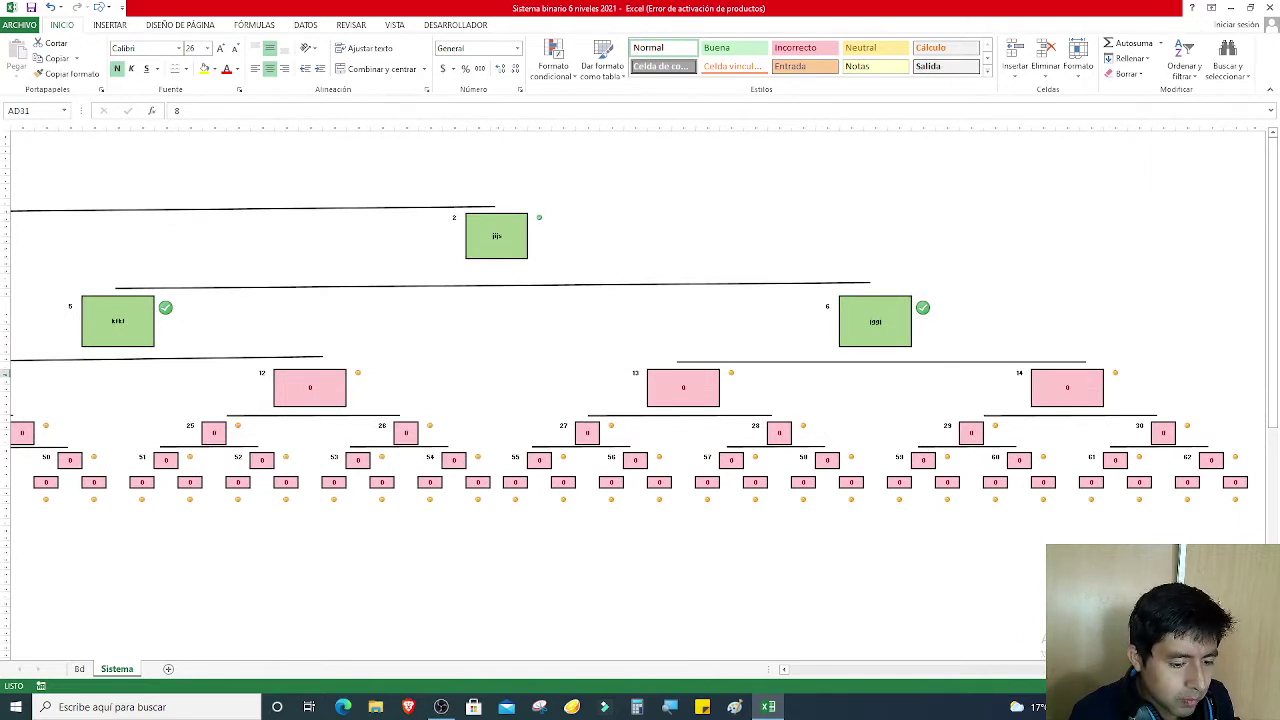
left_click_drag(1140, 669, 983, 681)
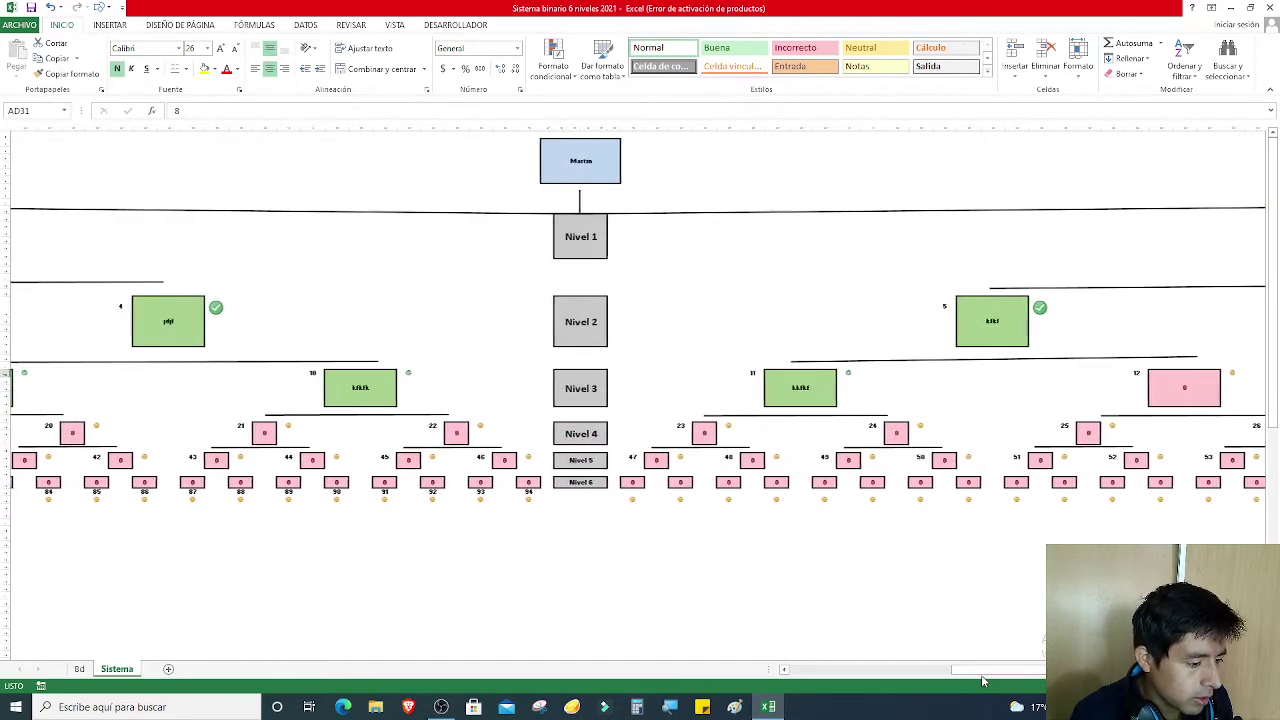
left_click(623, 491)
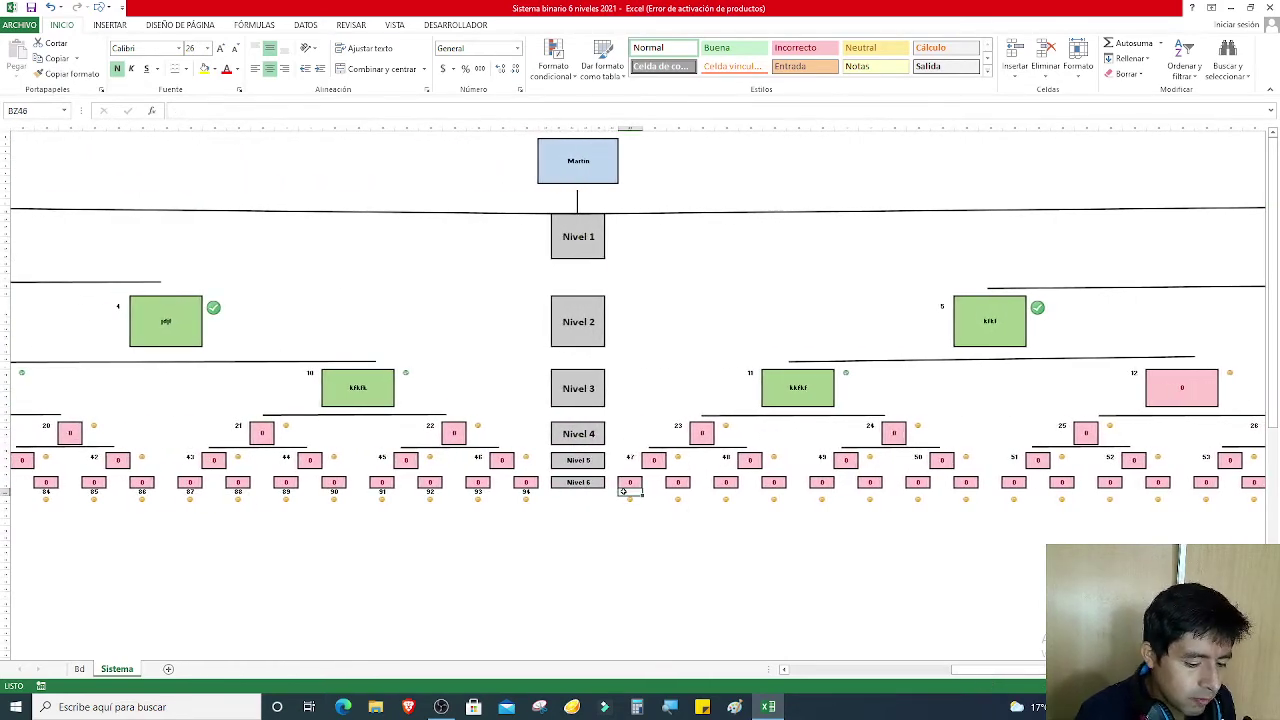
type("95")
- Number the bottom-row Nivel 6 position labels 98 through 111
key("Right")
key("Right")
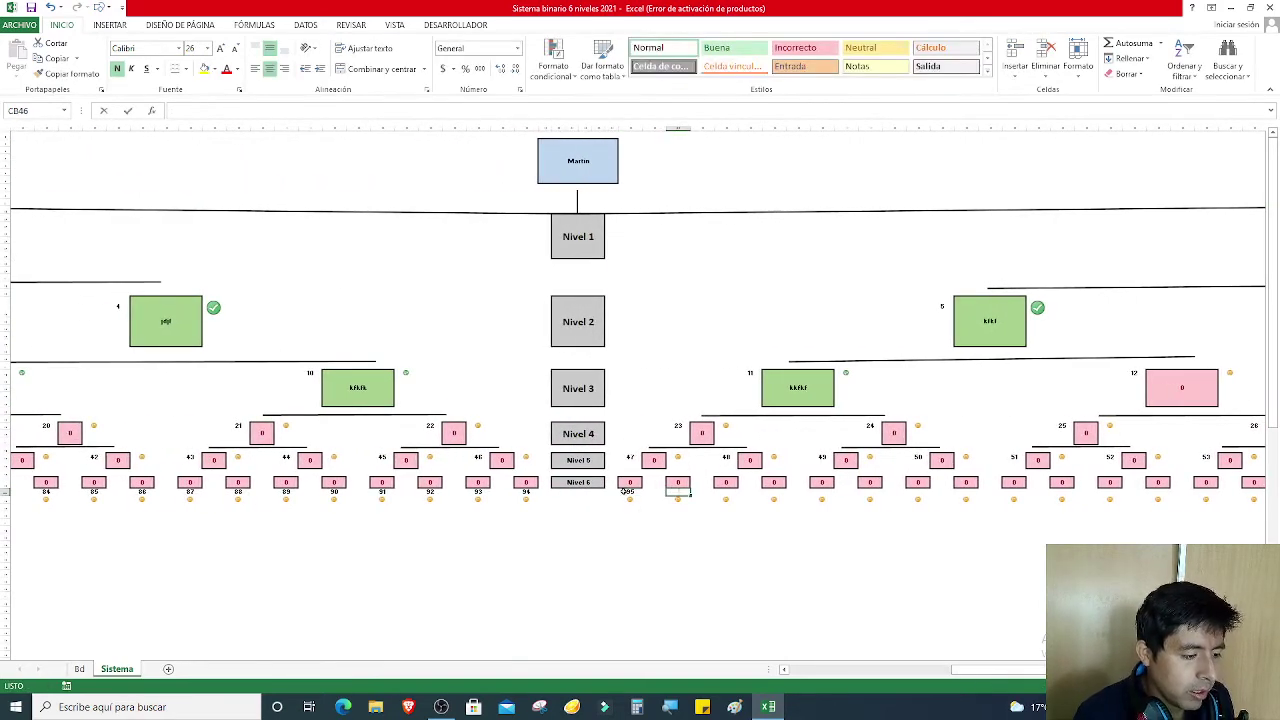
key("Right")
key("Right")
key("Right")
key("Right")
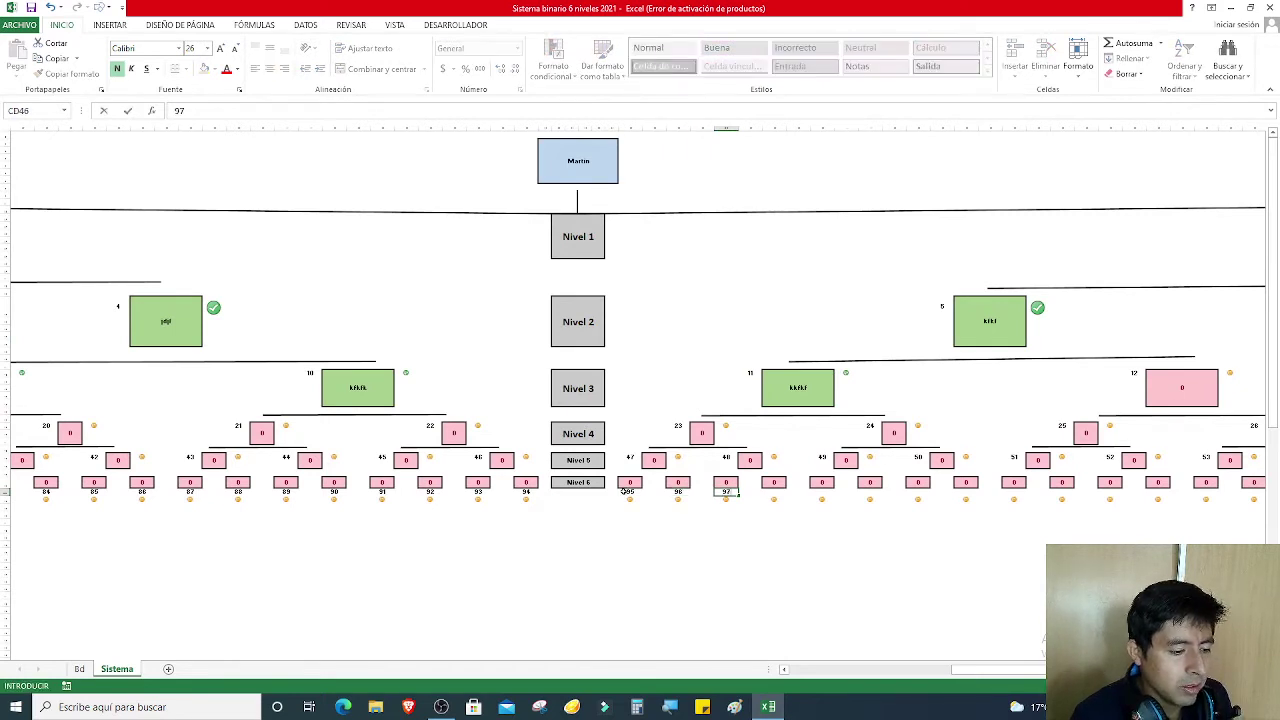
type("98")
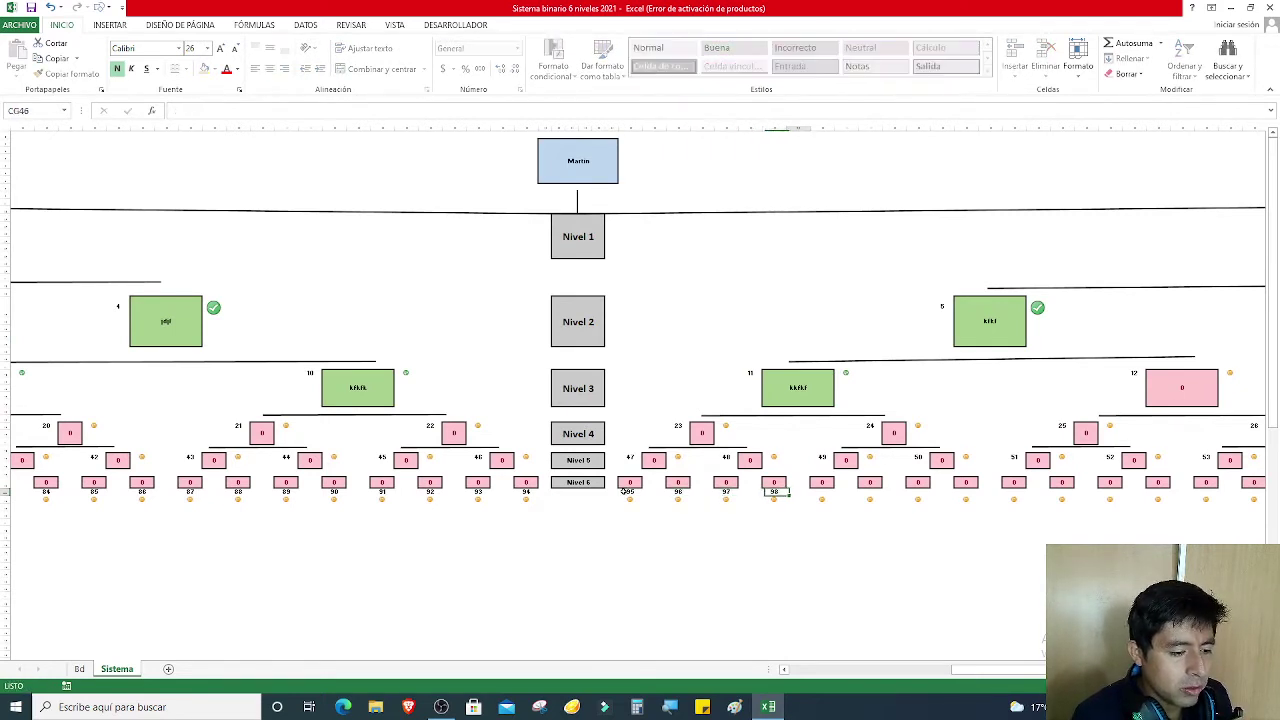
key("Right")
key("Right")
type("99")
key("Right")
key("Right")
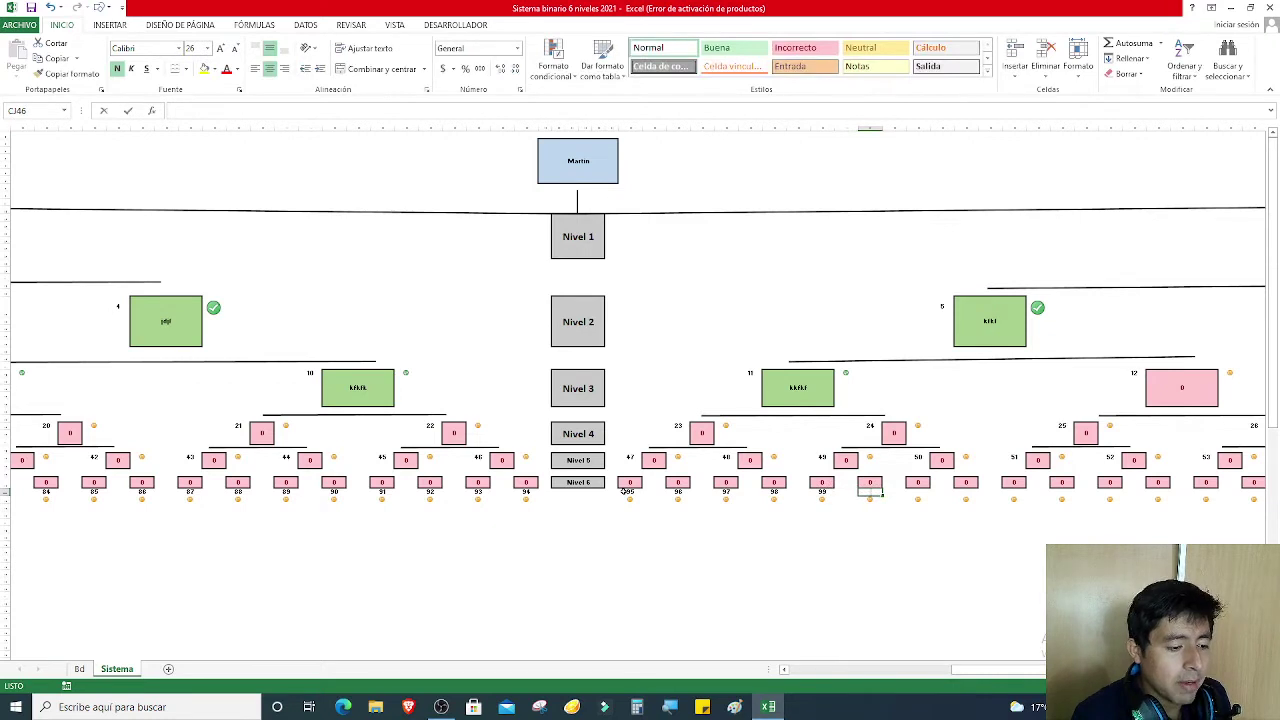
type("100")
key("Right")
key("Right")
type("1")
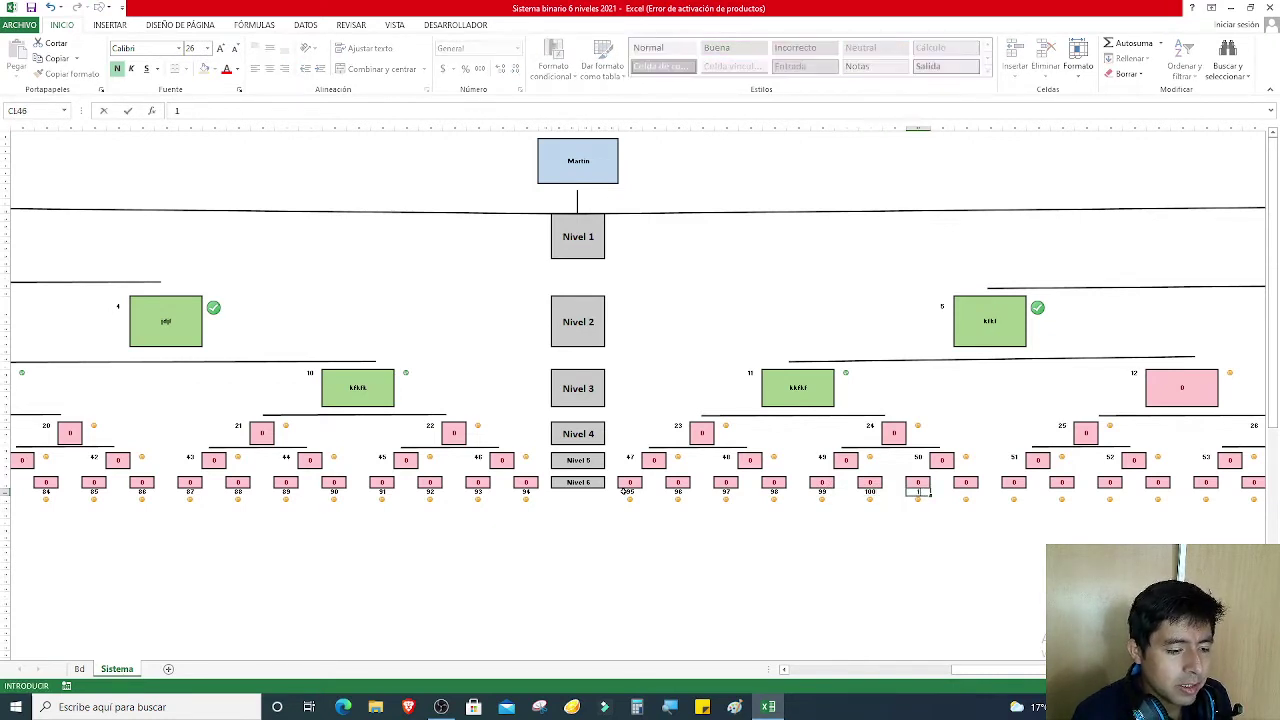
key("Right")
key("Right")
type("10")
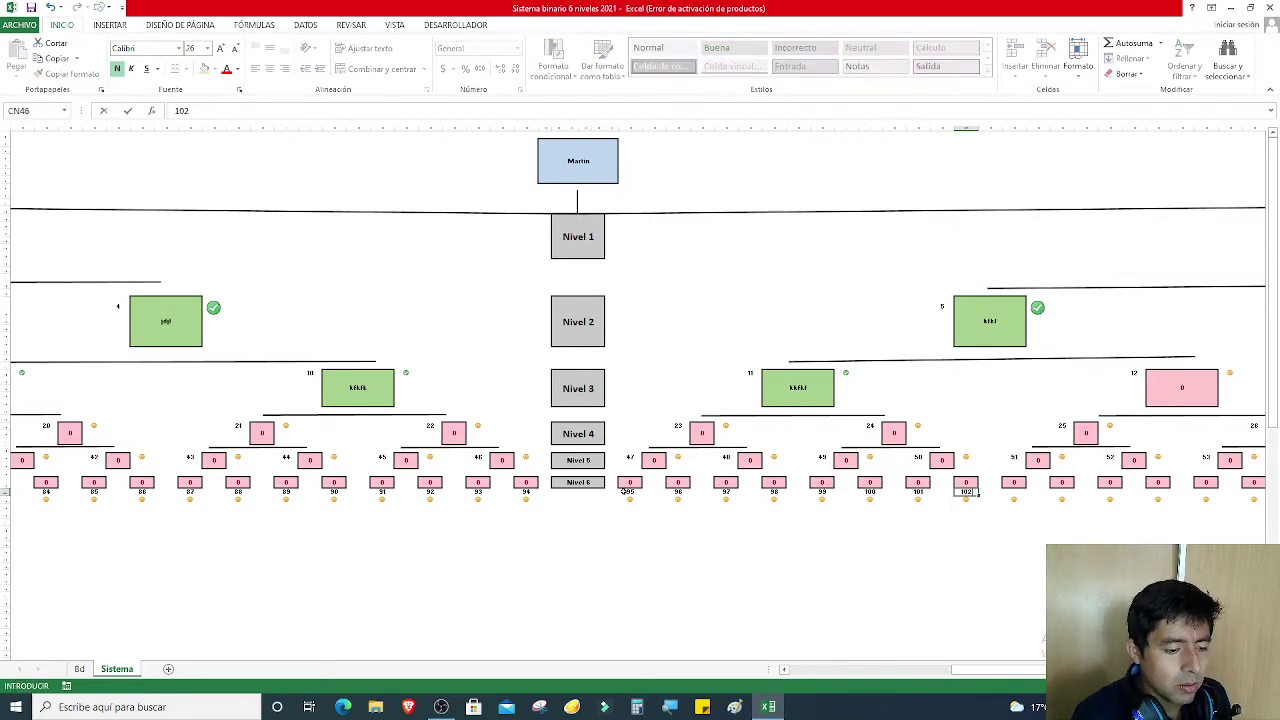
key("Right")
key("Right")
type("10")
key("Right")
key("Right")
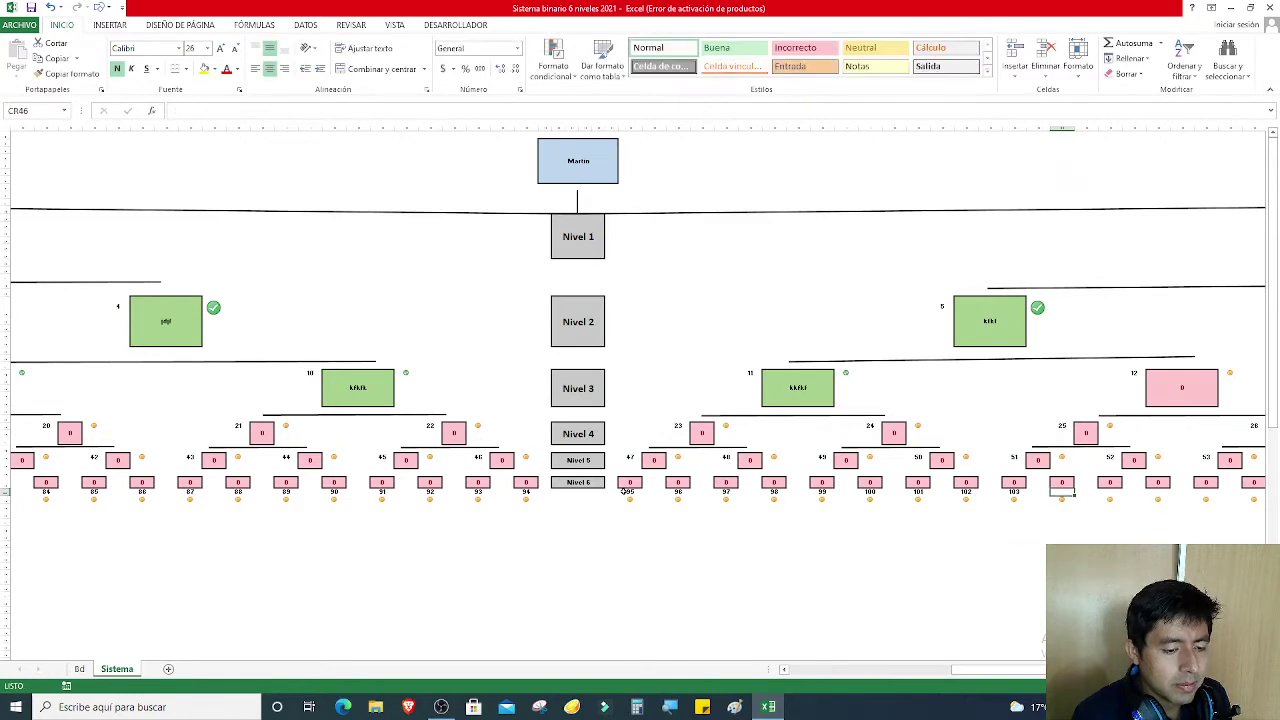
type("10")
key("Right")
key("Right")
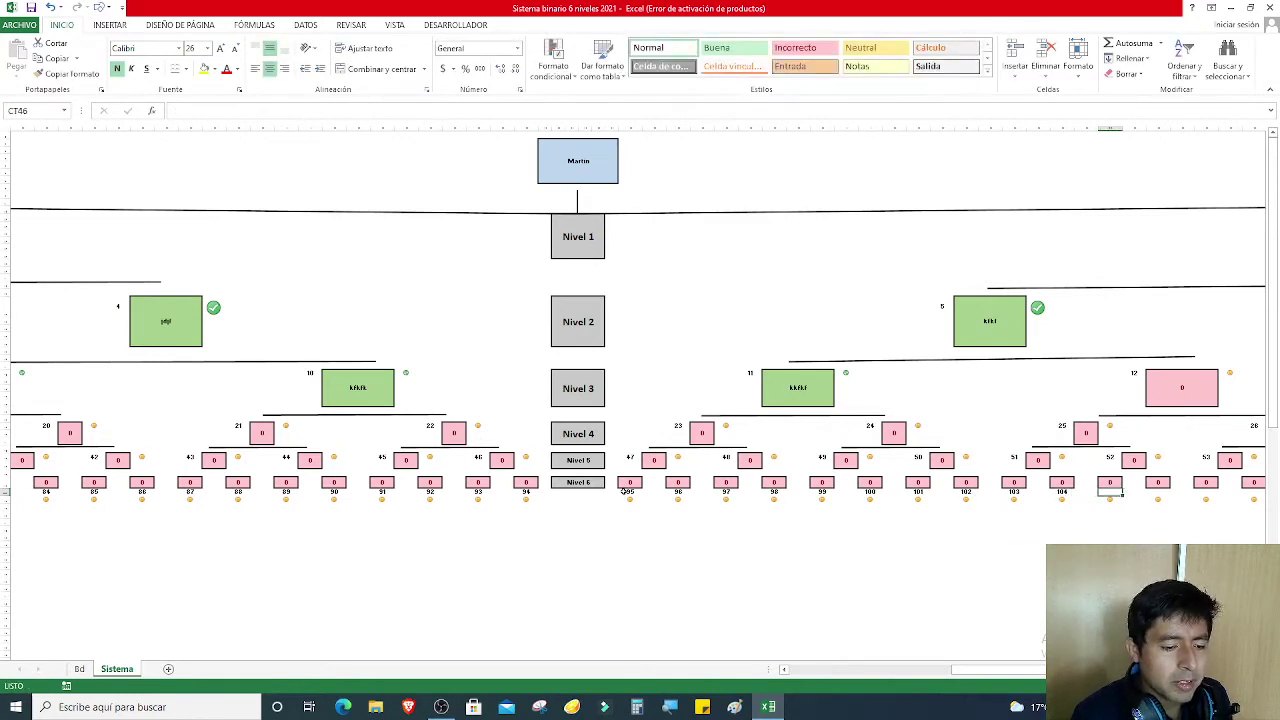
type("105")
key("Right")
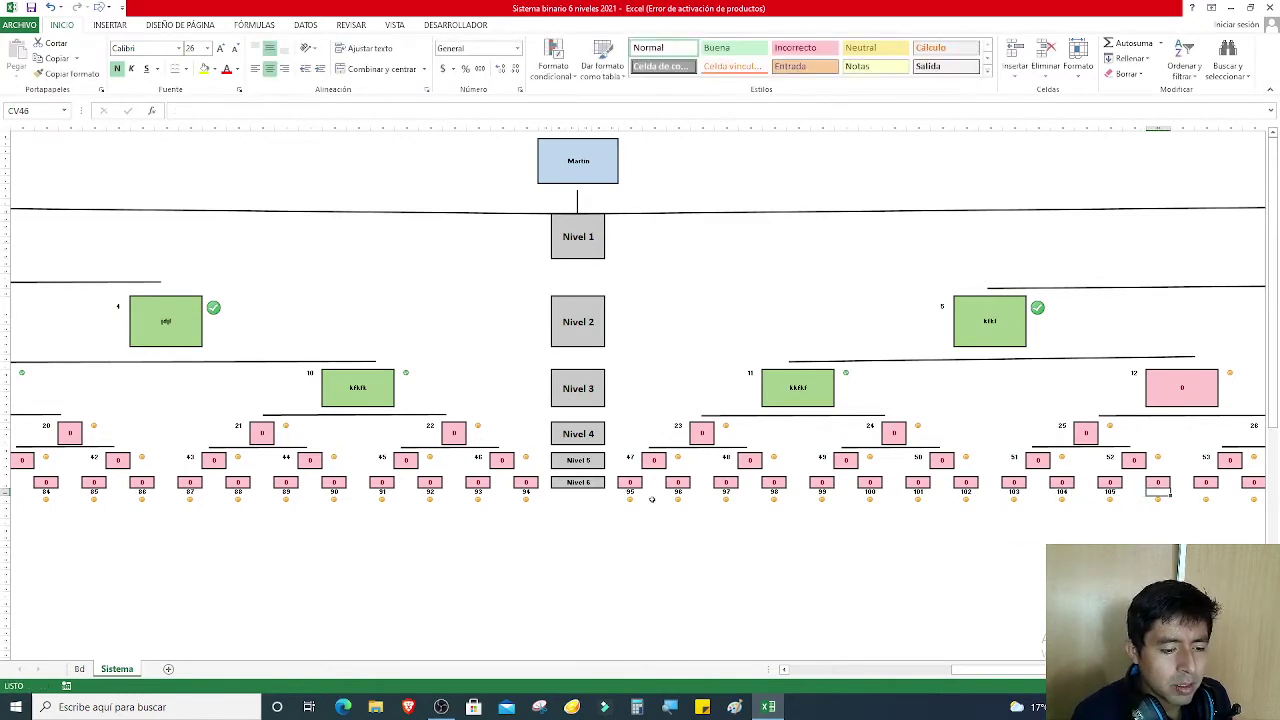
type("106")
key("ctrl+Return")
key("Right")
key("Right")
type("107")
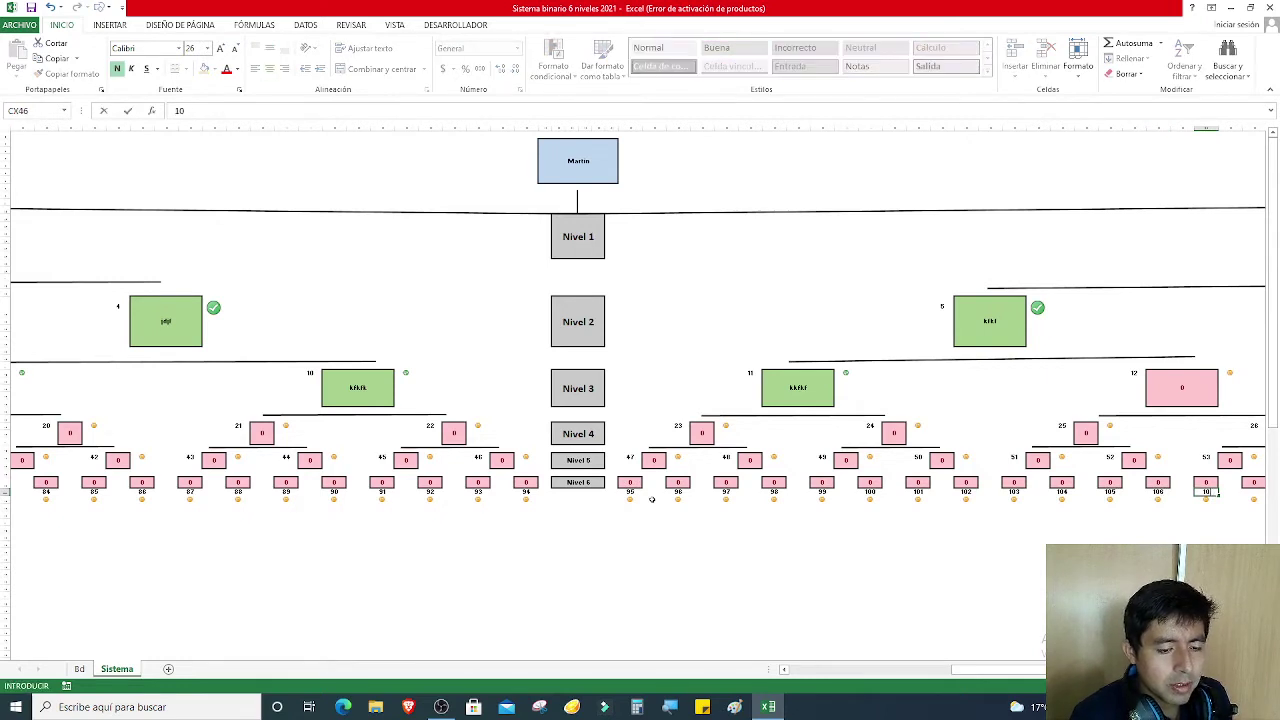
key("Right")
key("Right")
type("108")
key("Right")
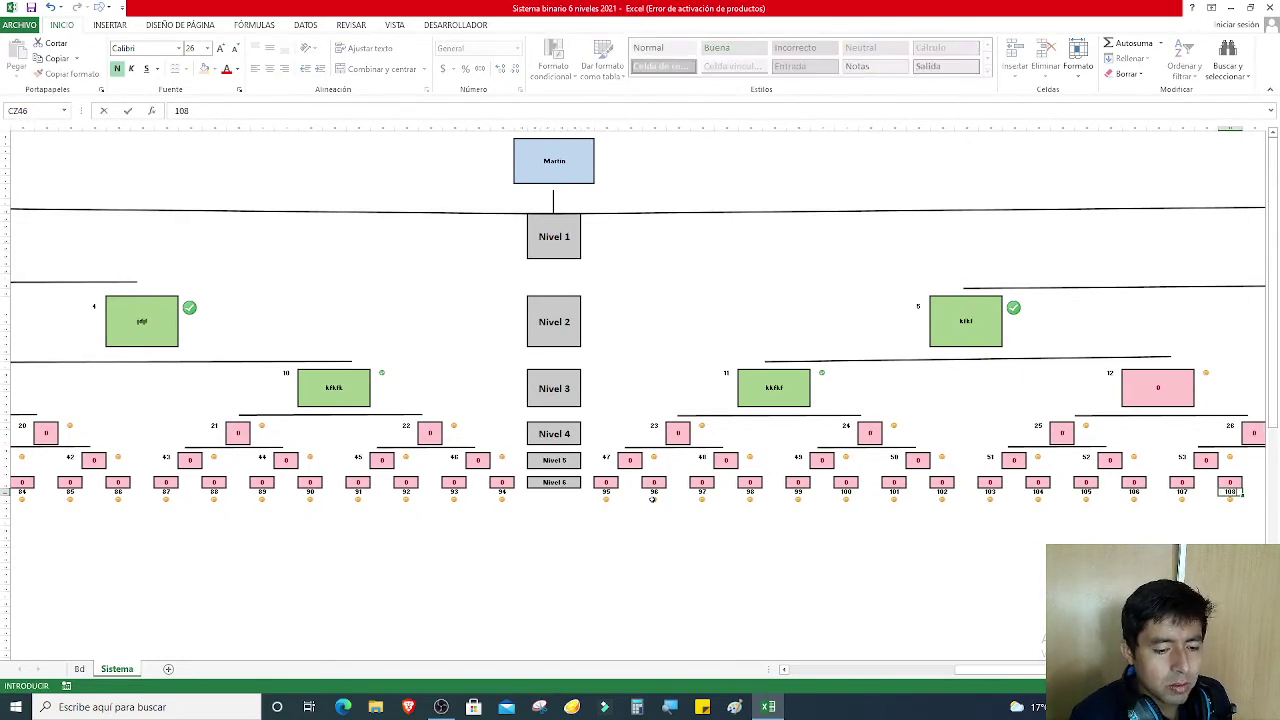
key("Right")
type("109")
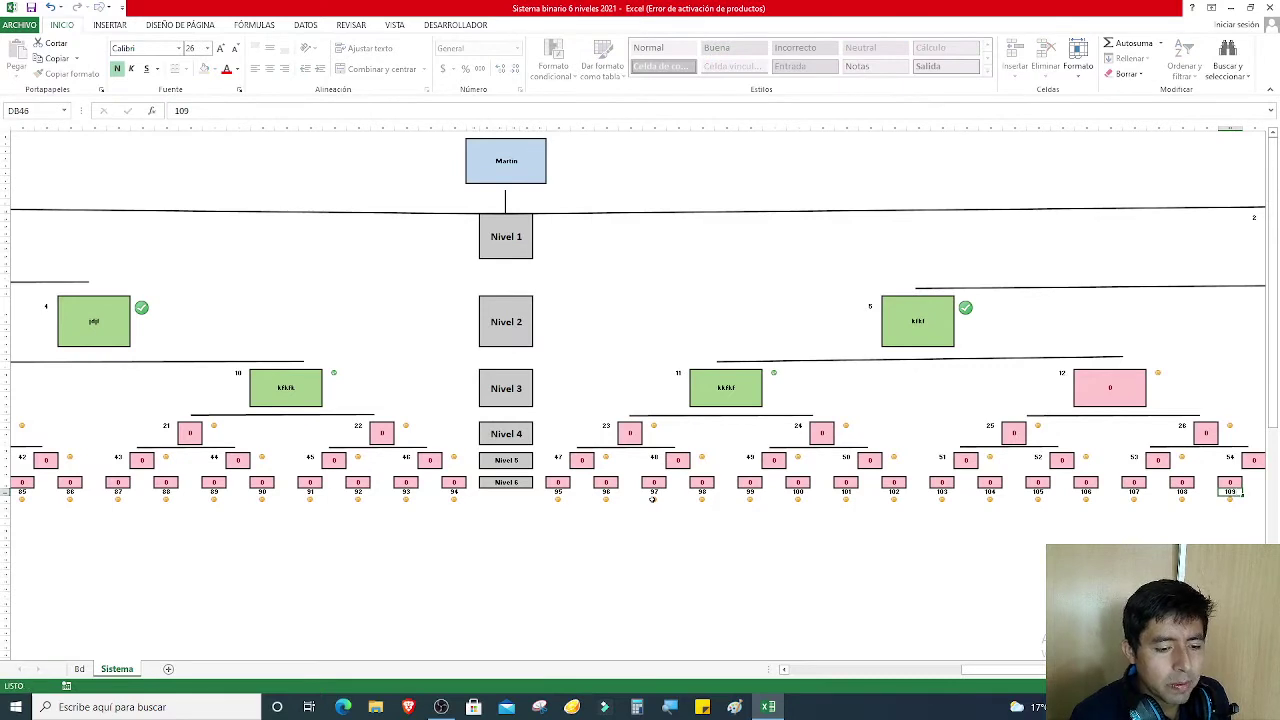
key("Right")
key("Right")
type("10")
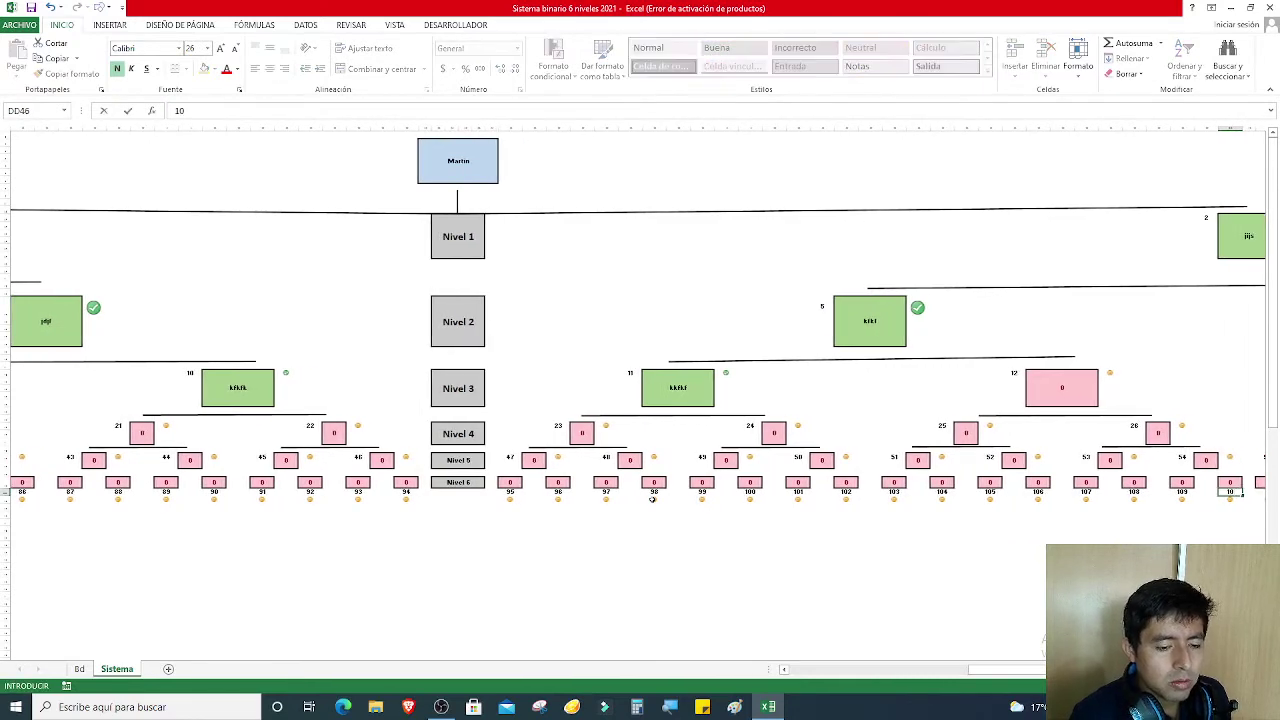
type("0")
key("Right")
key("Right")
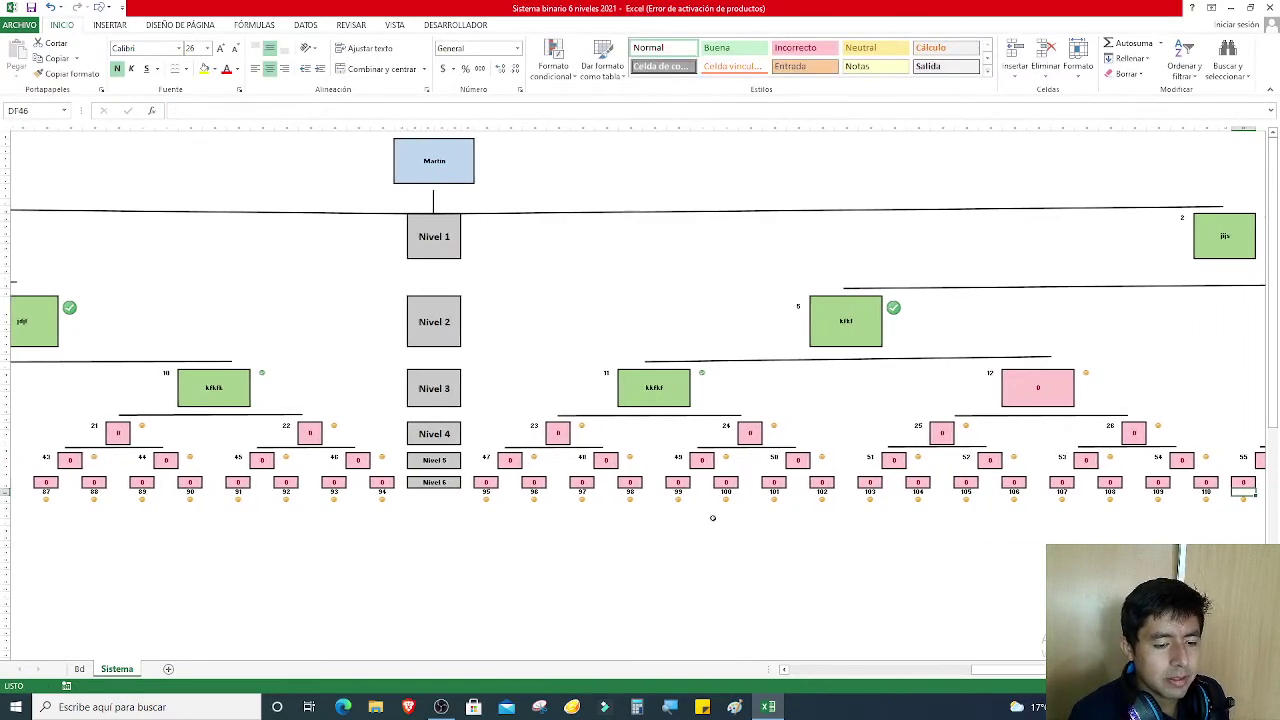
type("11")
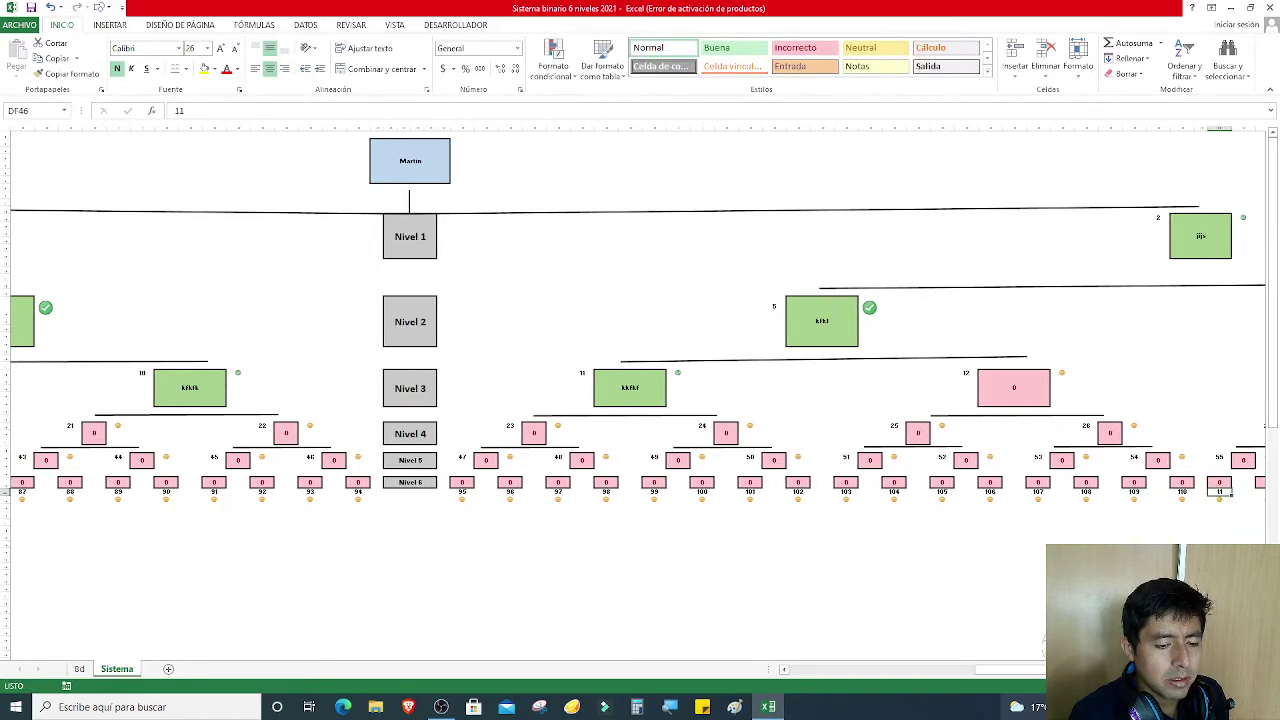
type("1")
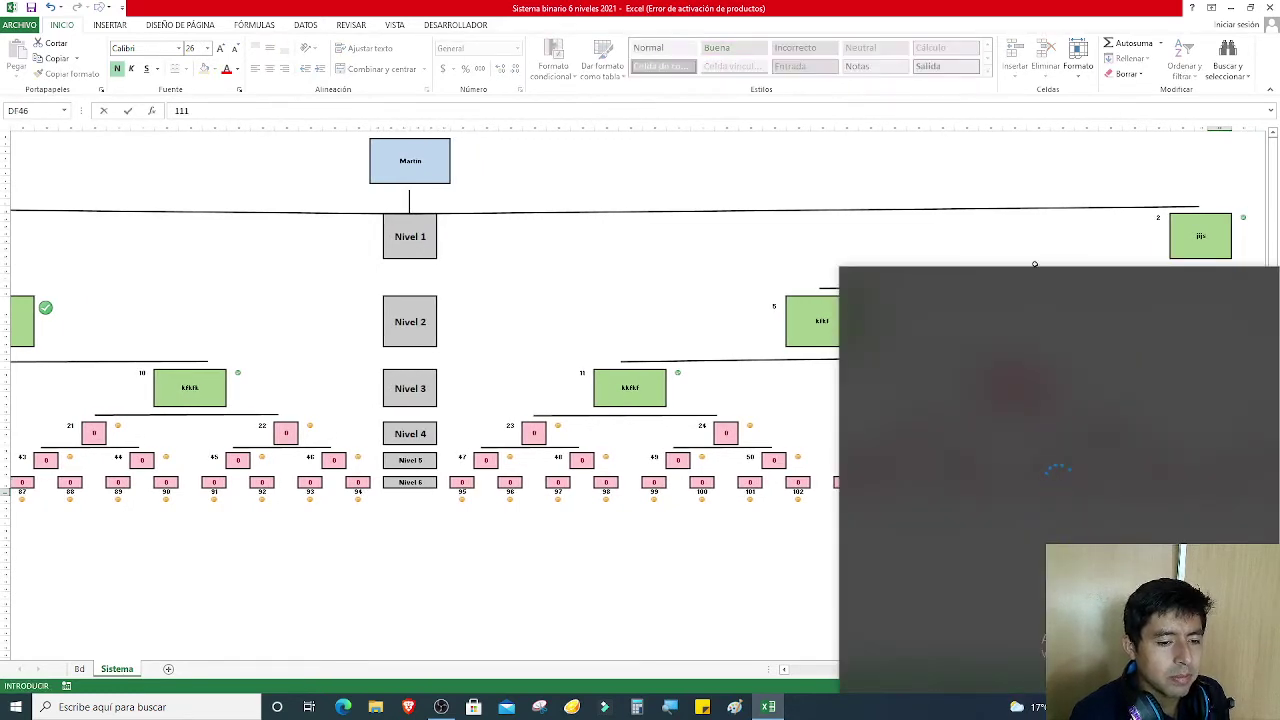
left_click(1015, 216)
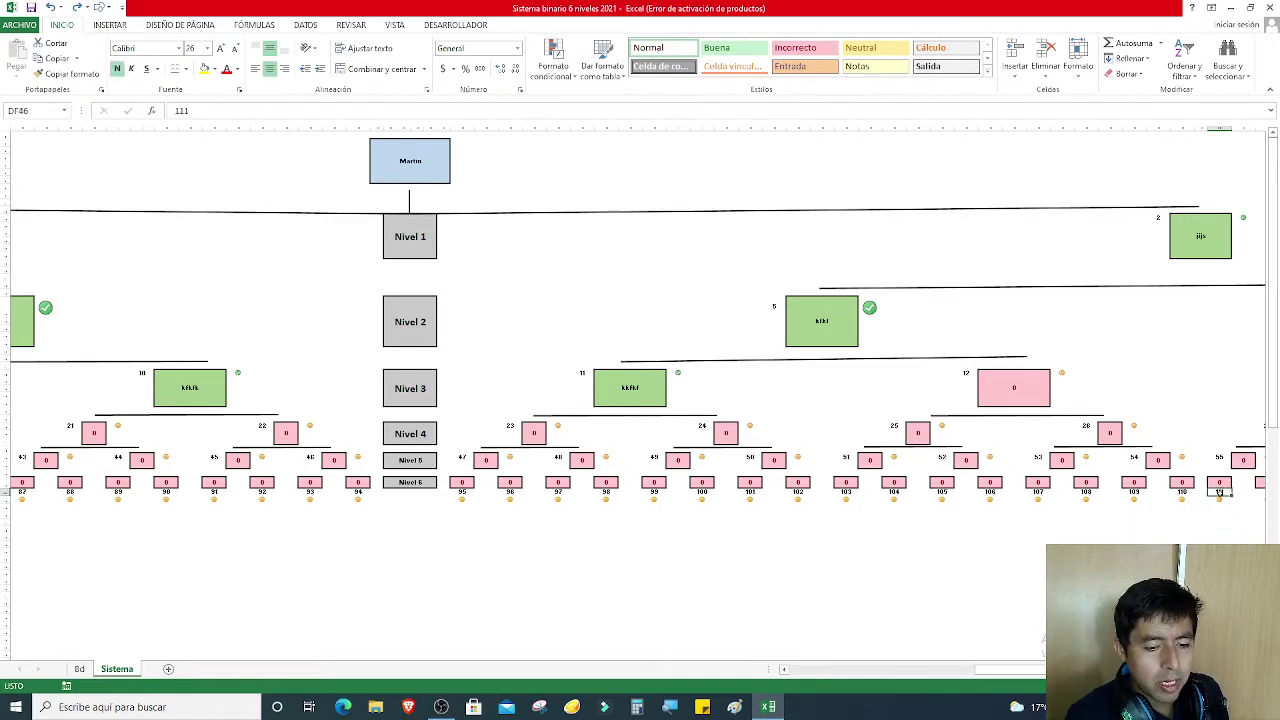
- Continue the bottom-row position labels from 112 up to 126
key("Right")
key("Right")
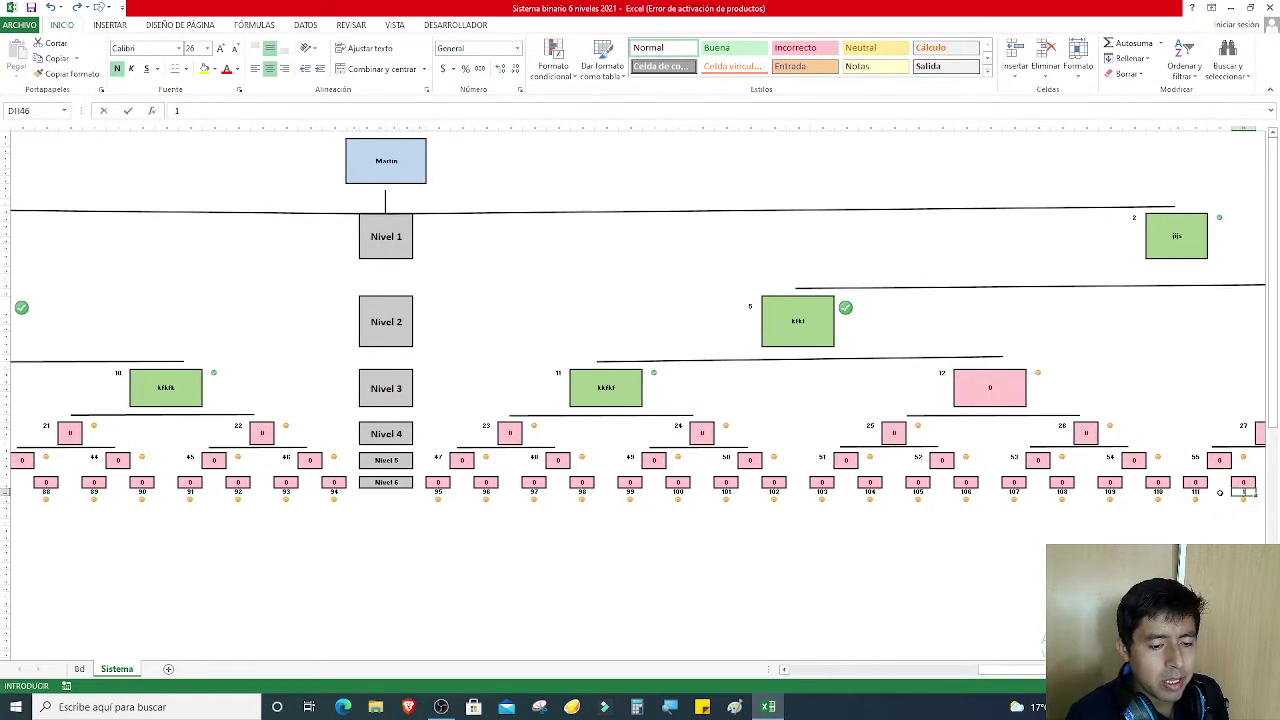
type("112")
key("Right")
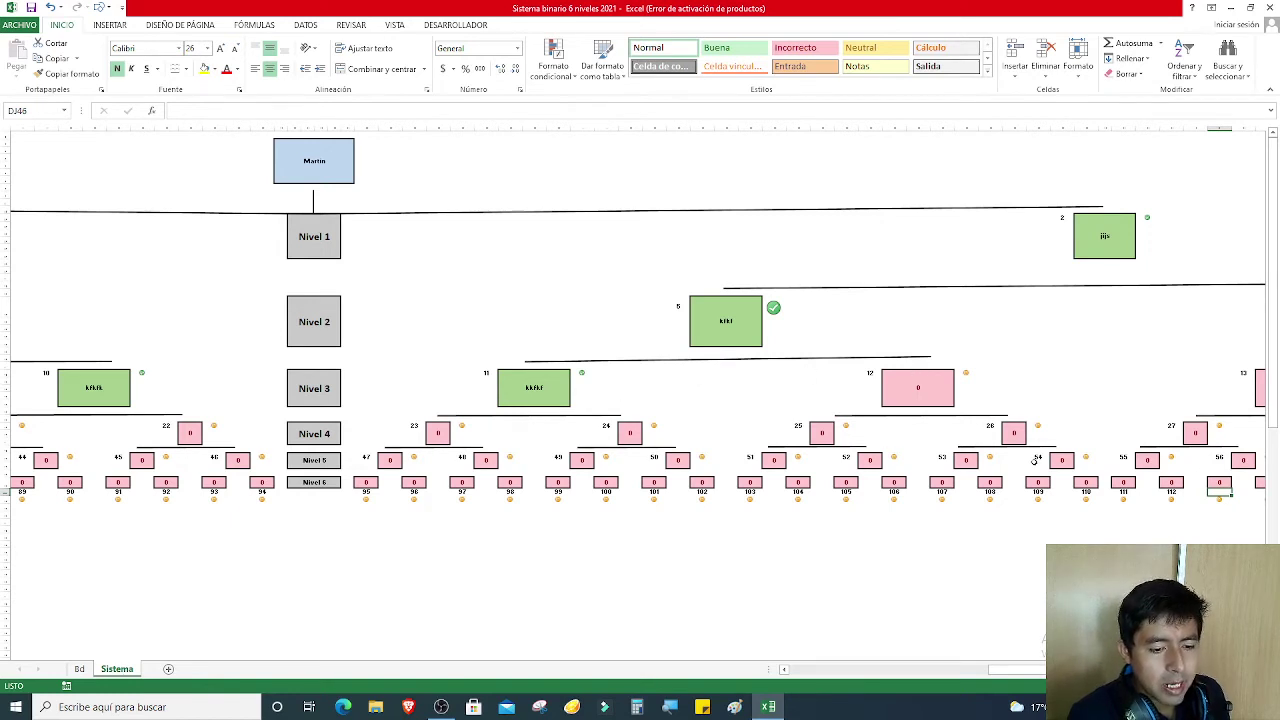
type("113")
key("Right")
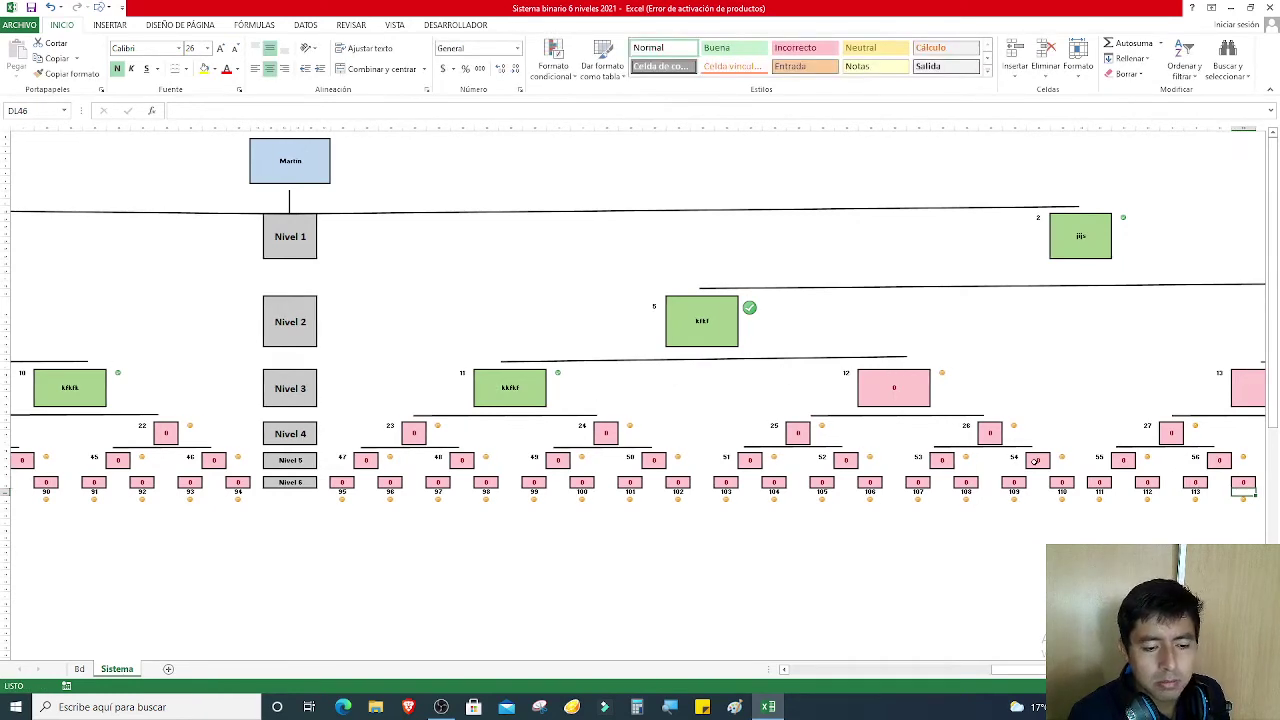
type("114")
key("Right")
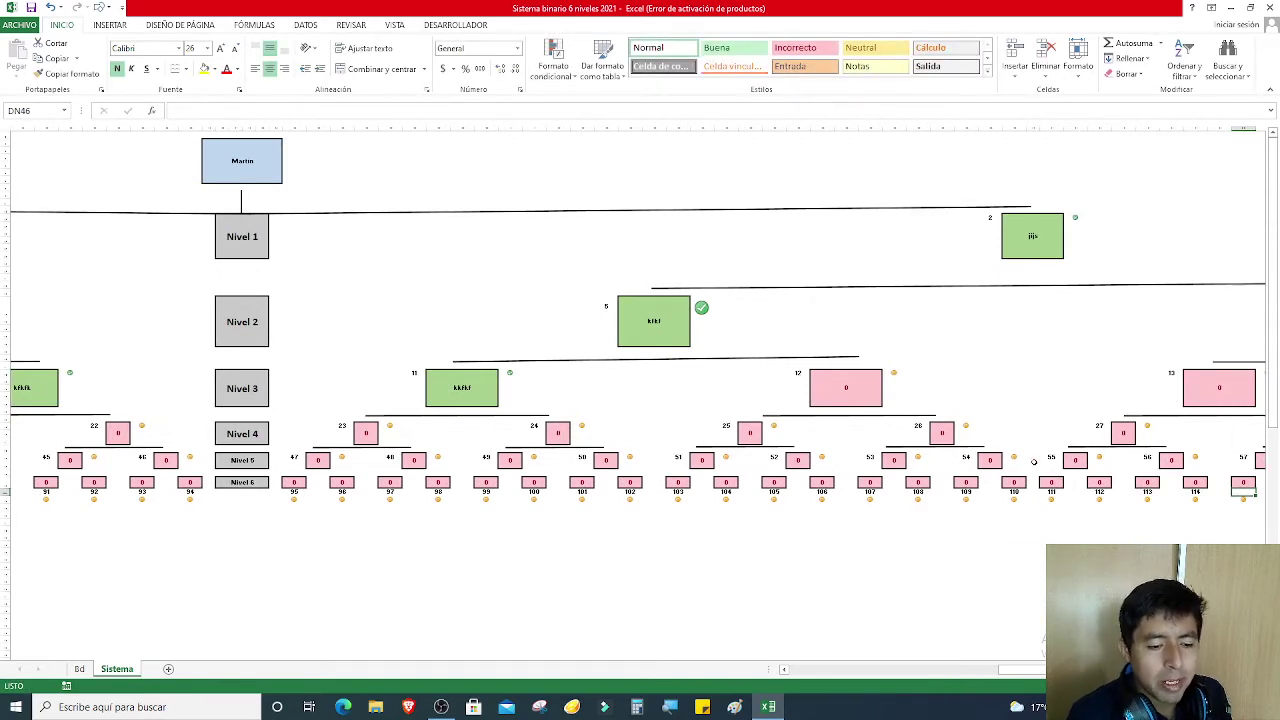
type("115")
key("Right")
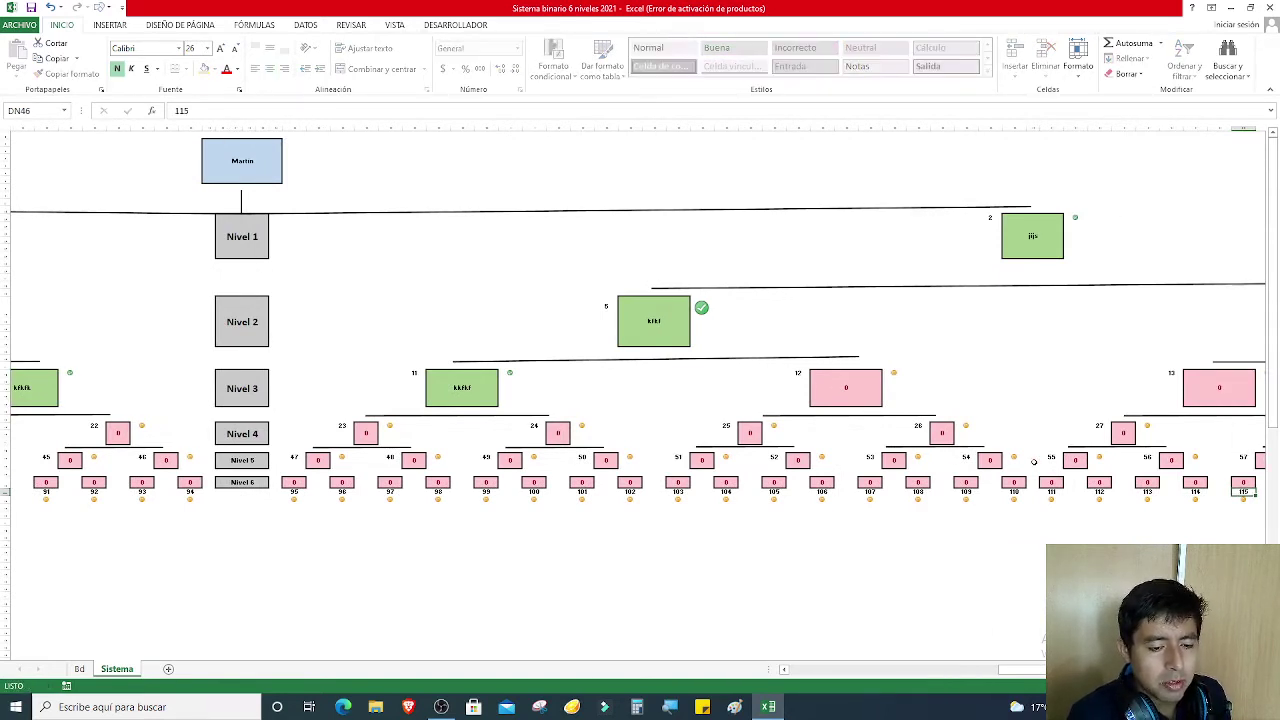
type("116")
key("Right")
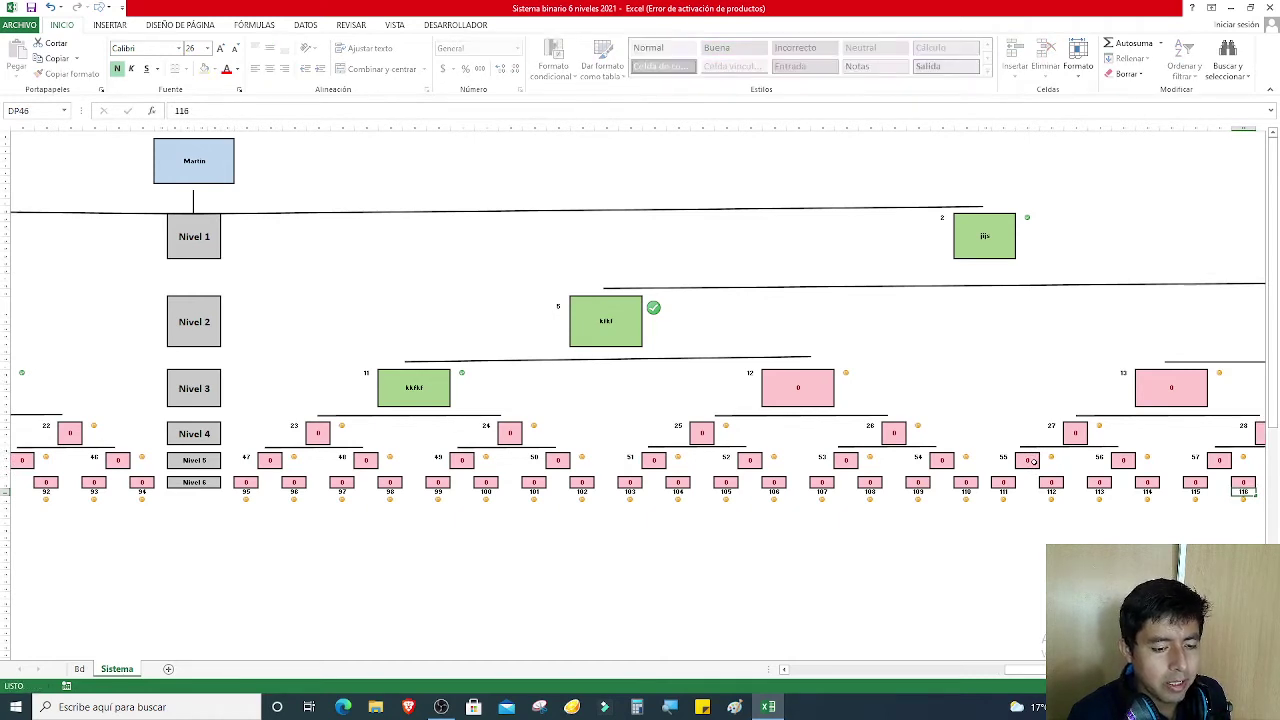
type("117")
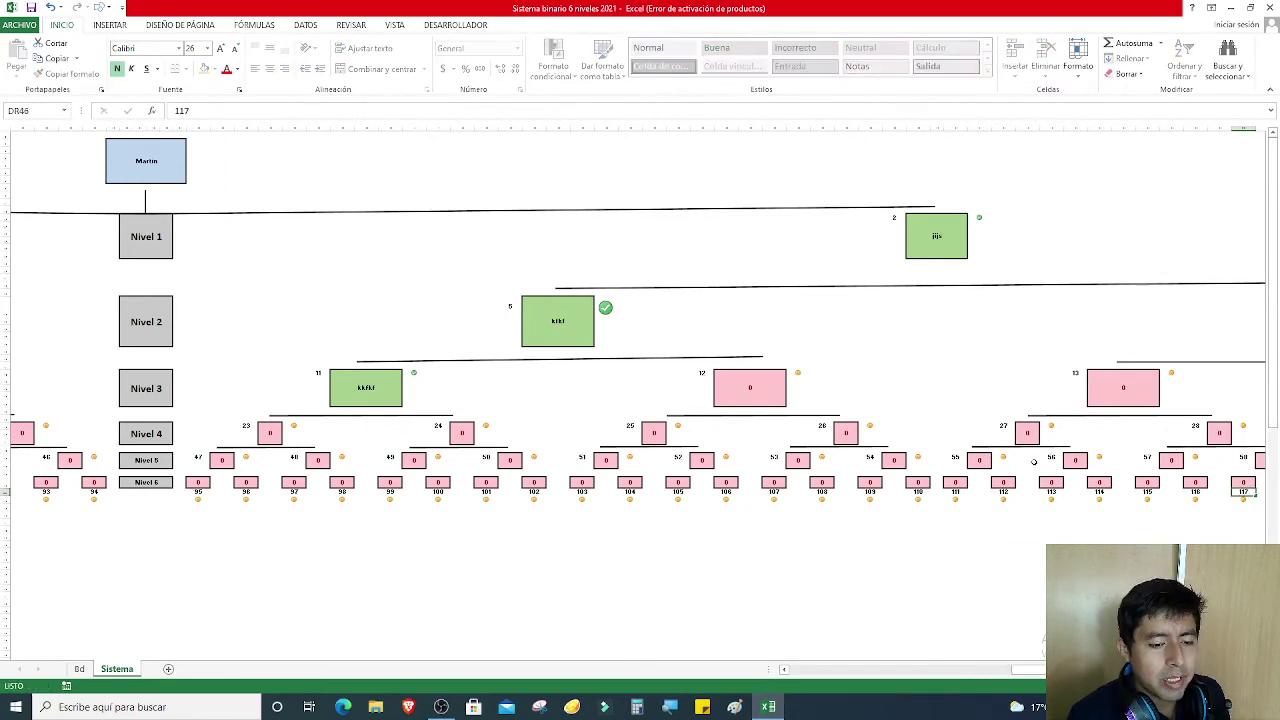
key("Right")
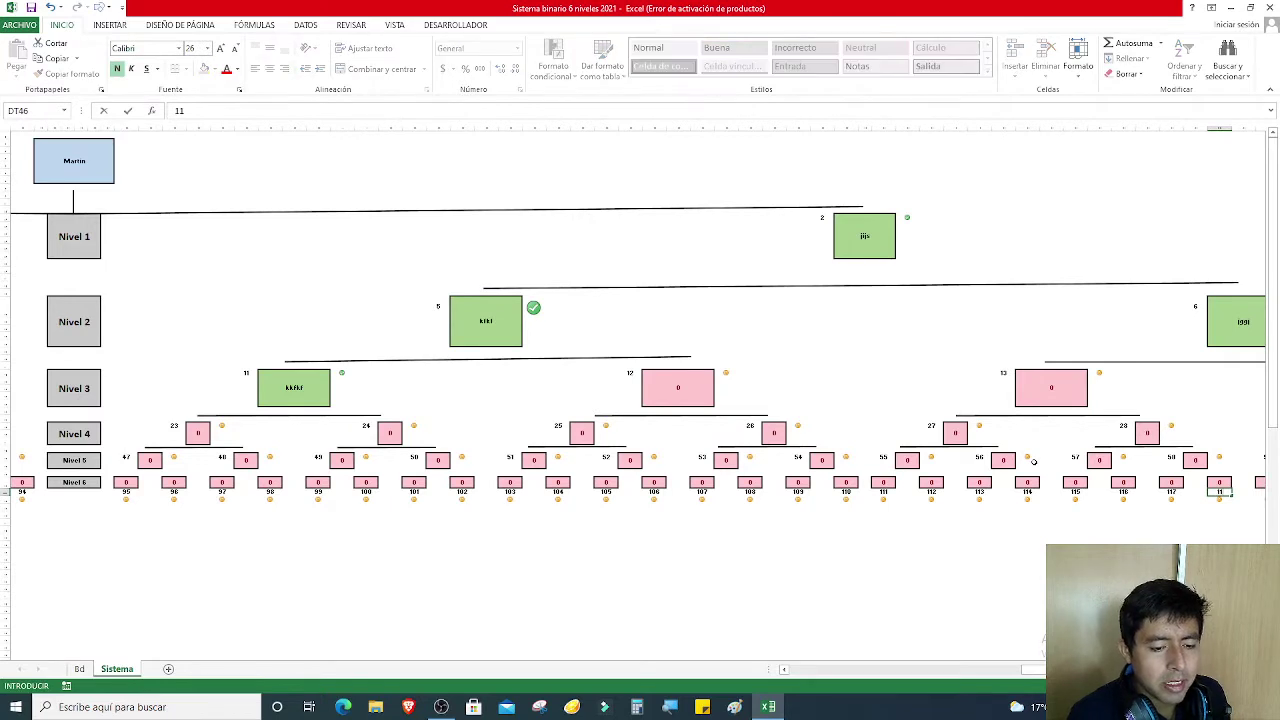
type("118")
key("Right")
type("119")
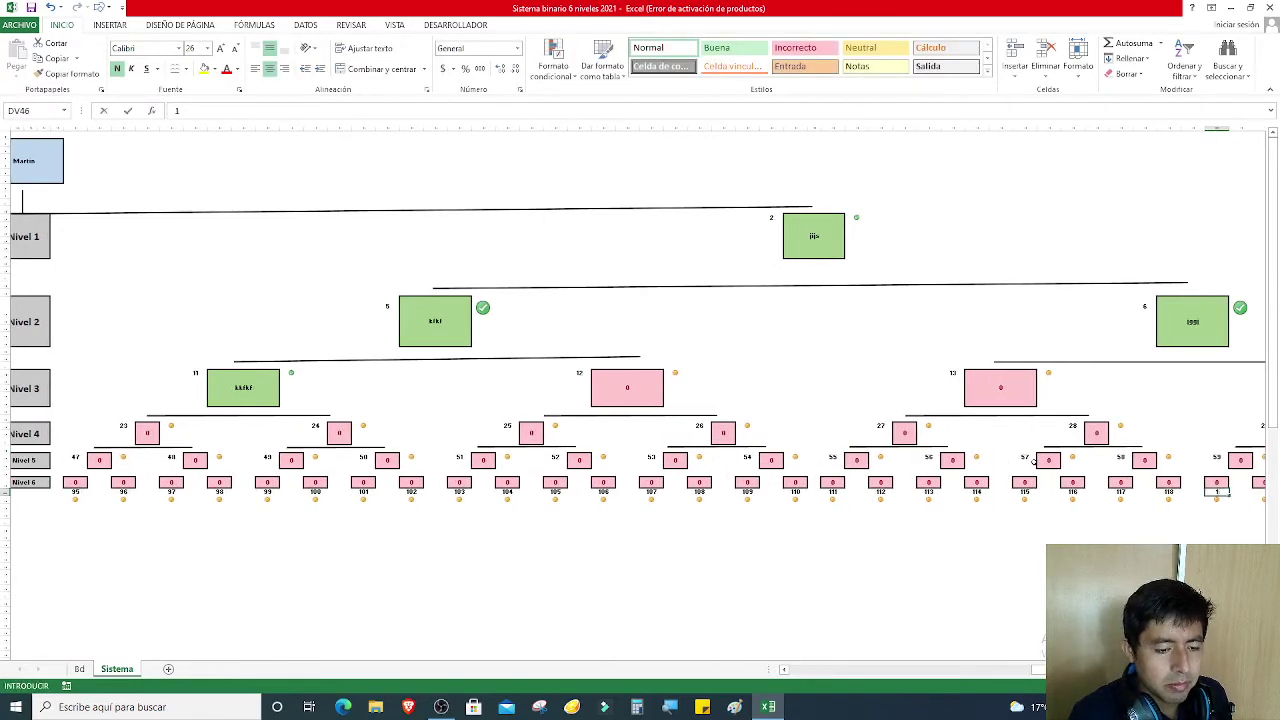
key("Right")
type("1")
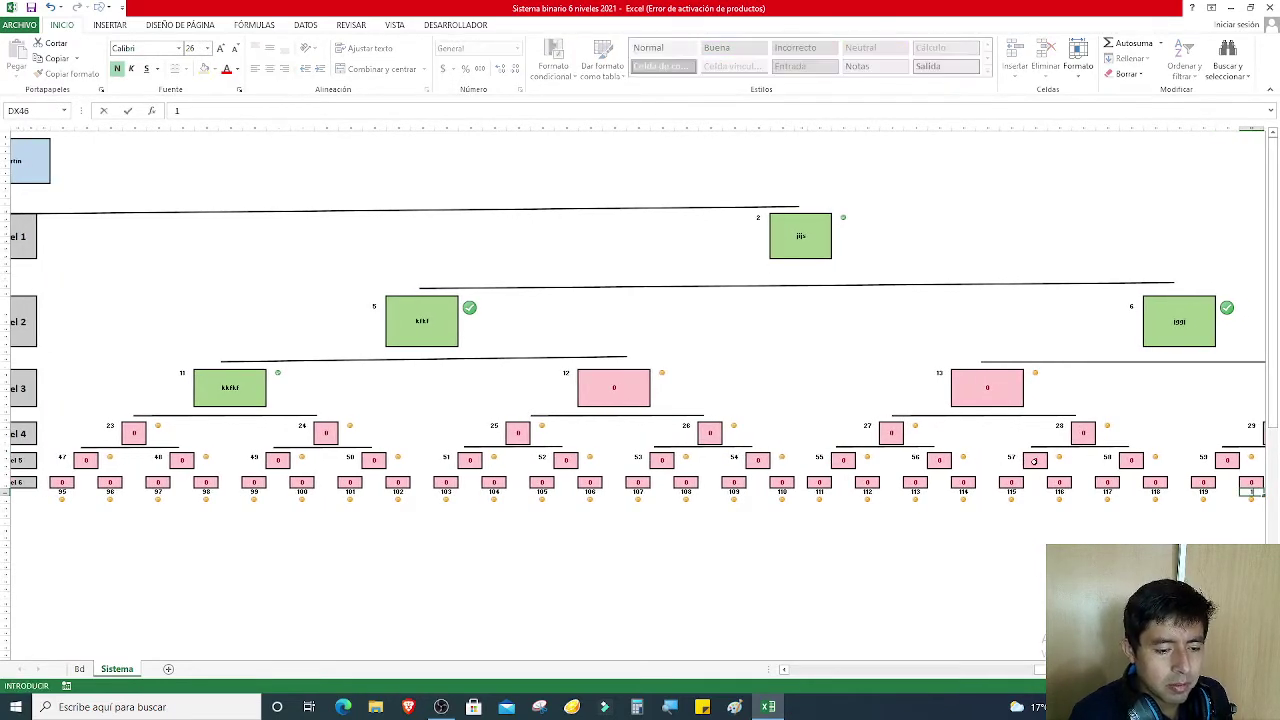
key("Right")
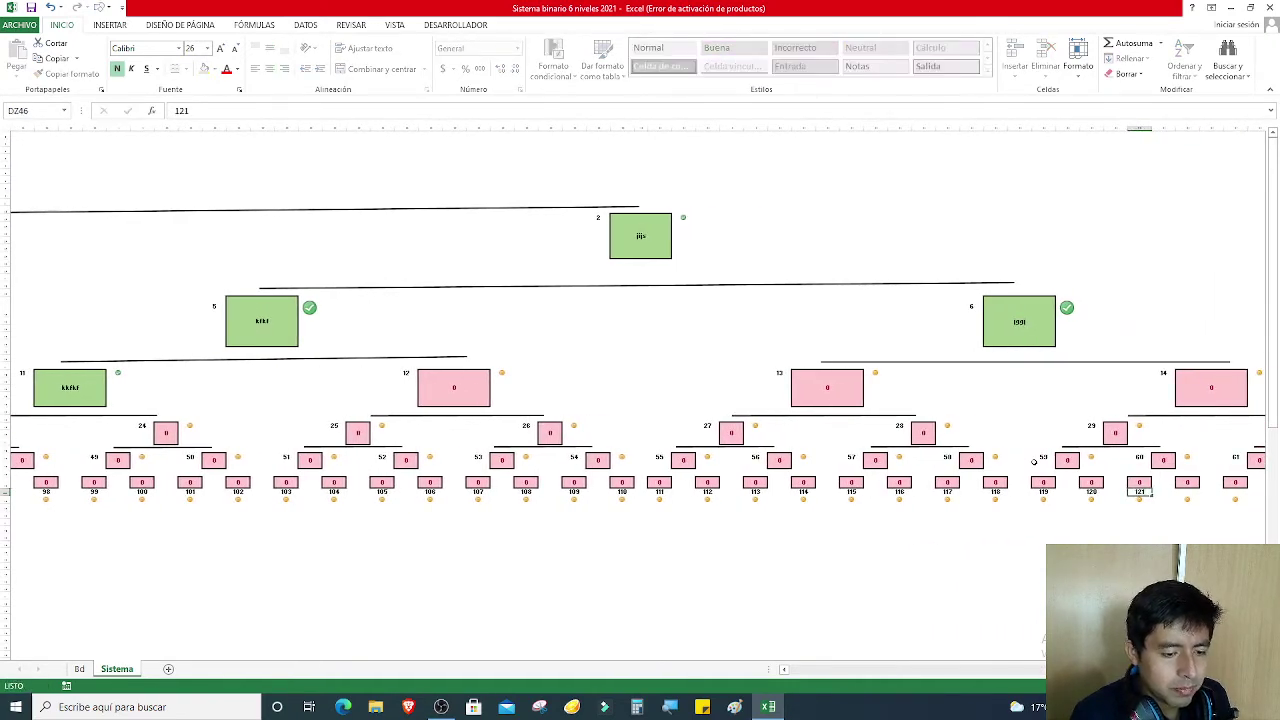
type("122")
key("Right")
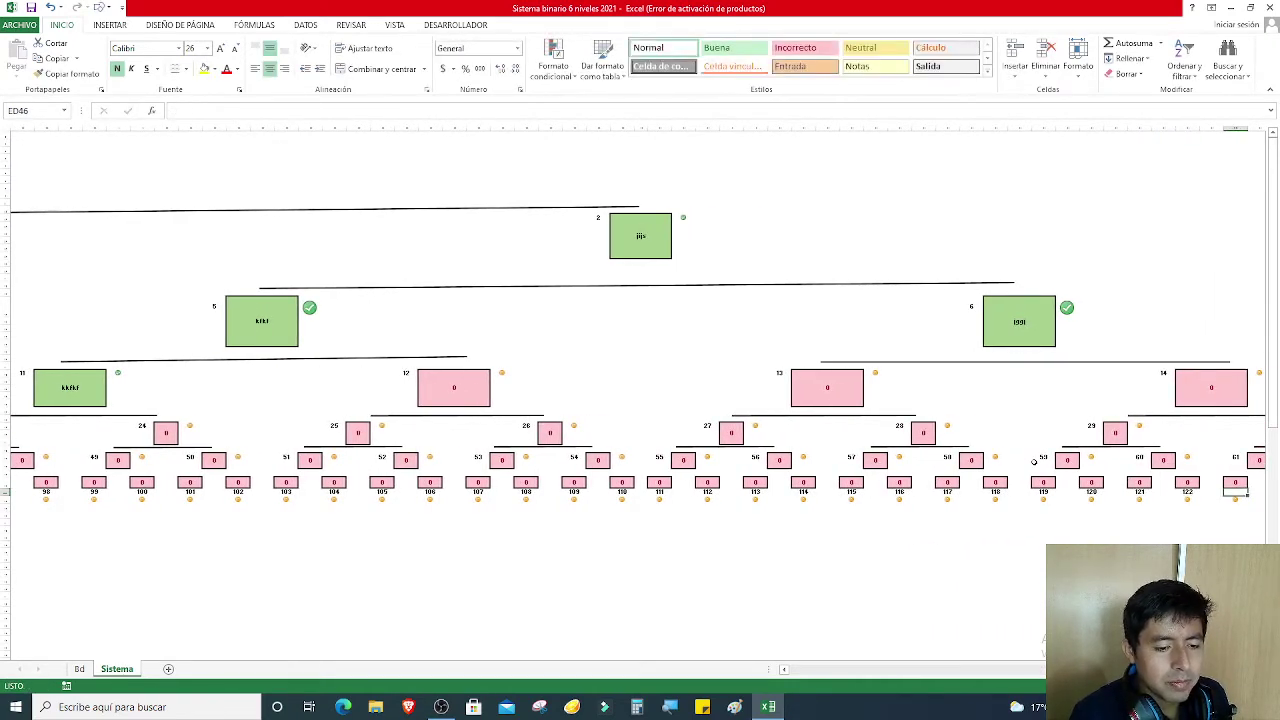
type("123")
key("Right")
type("12")
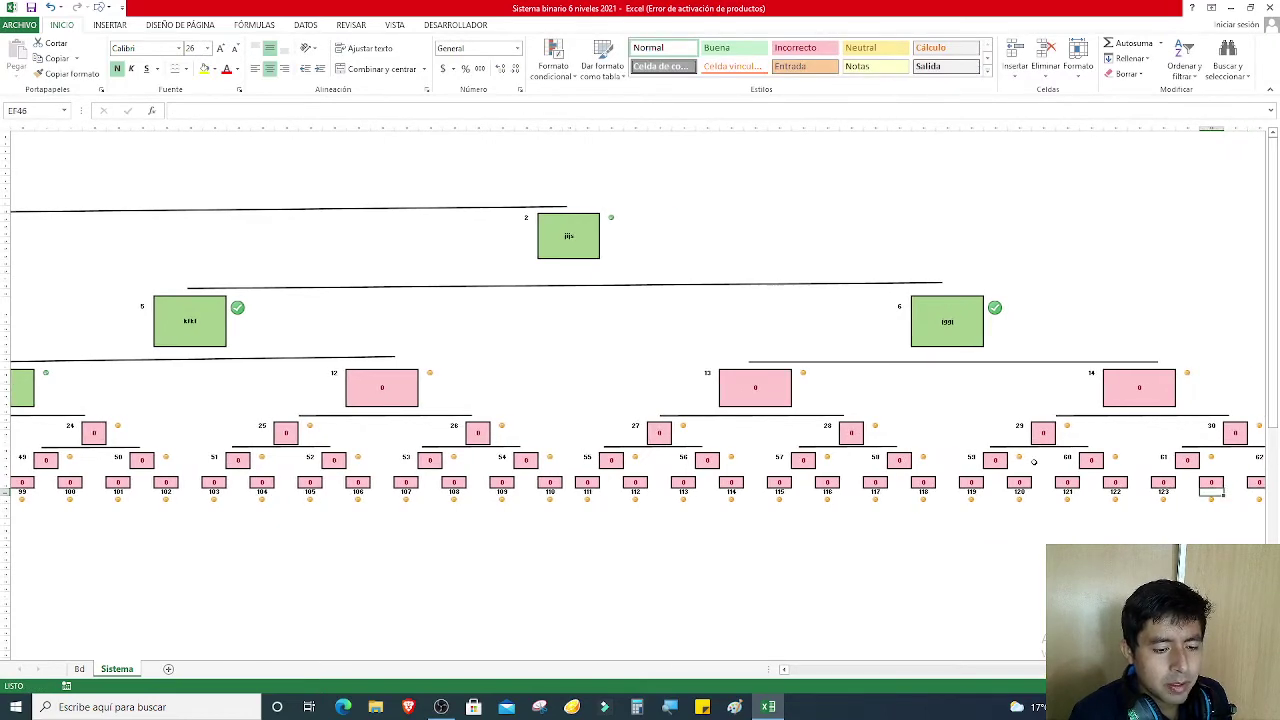
type("4")
key("Right")
type("12")
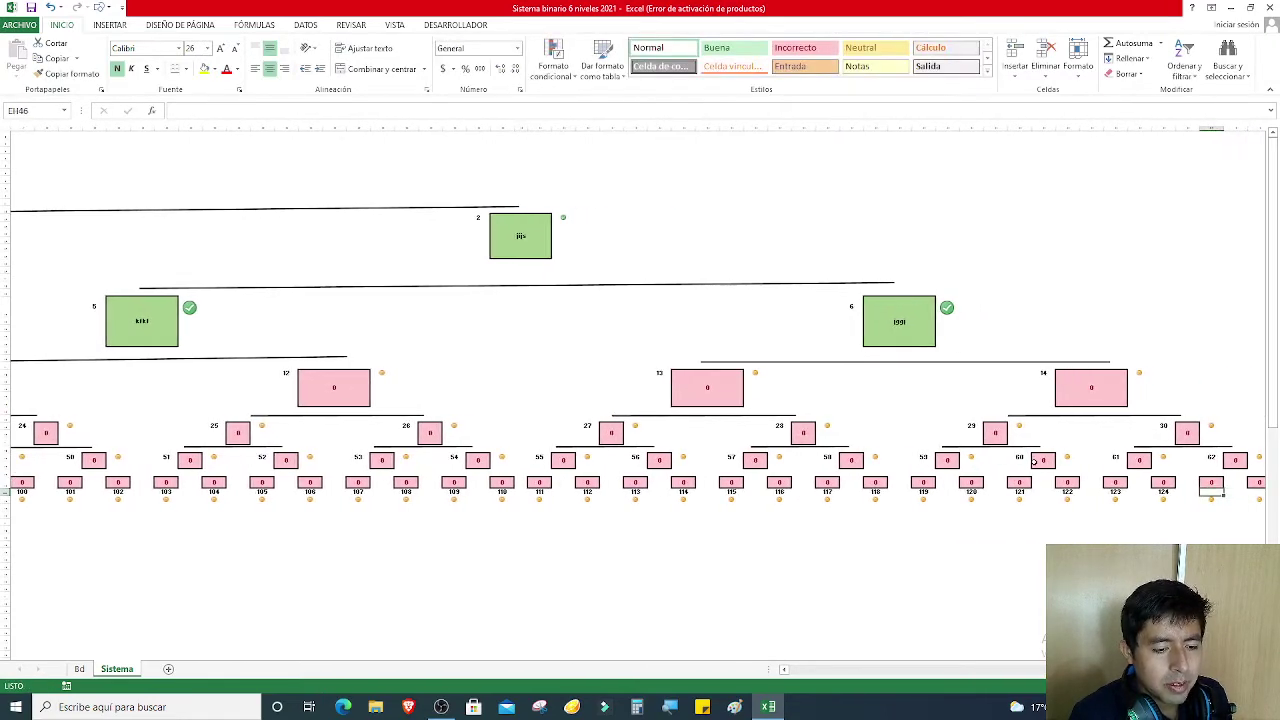
type("5")
key("Right")
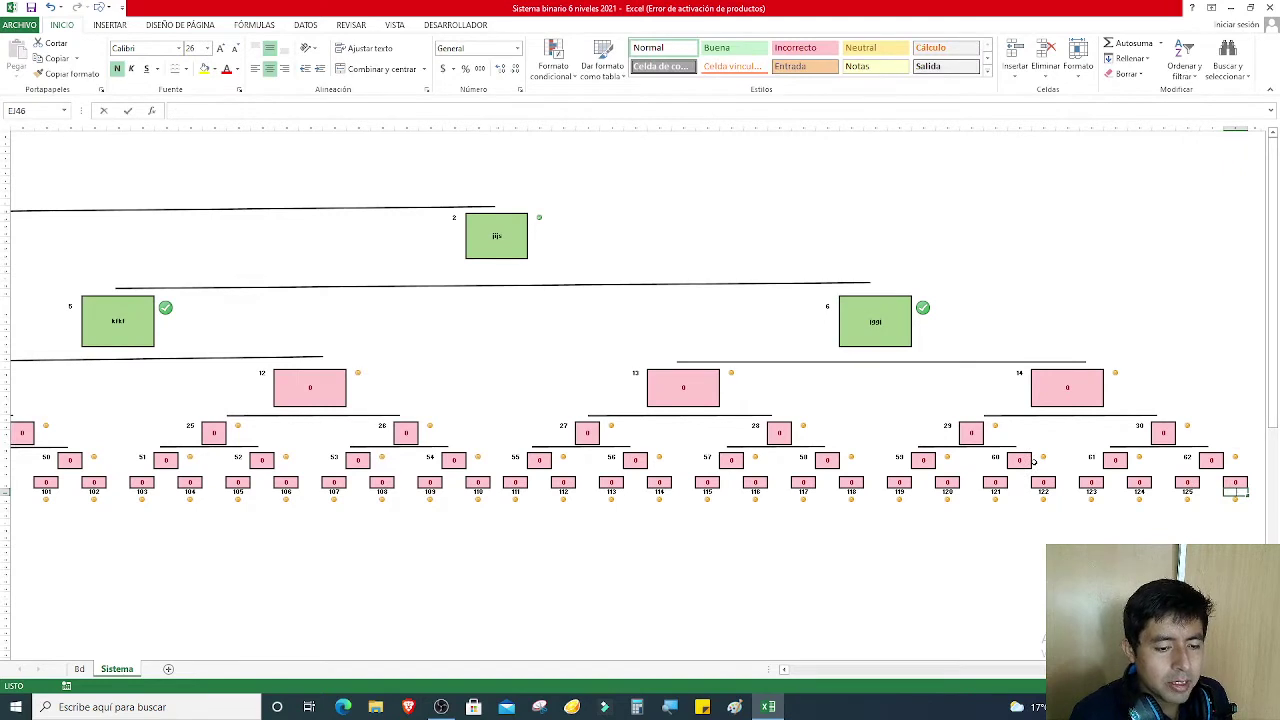
type("126")
key("Left")
key("Left")
key("Left")
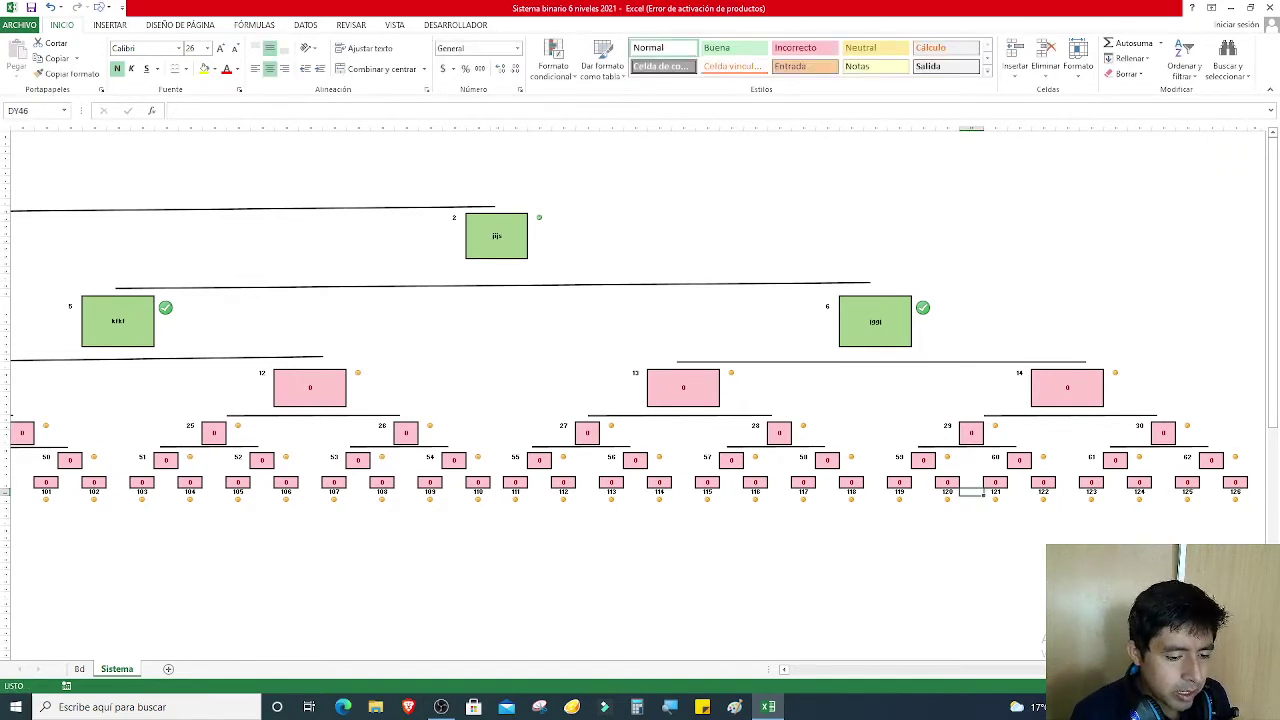
- Go back to the Posc/Nombre list and select every name from the first Nombre cell down
scroll(437, 590, "left", 5)
scroll(437, 590, "left", 5)
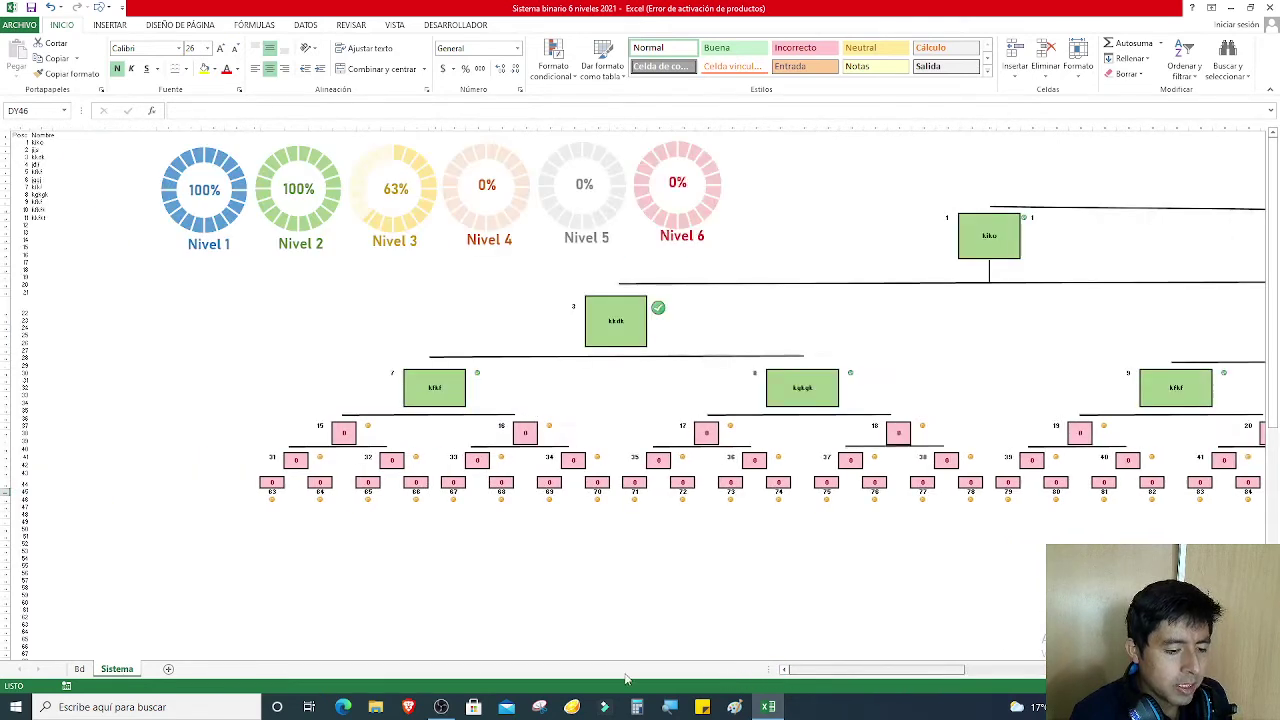
left_click(15, 145)
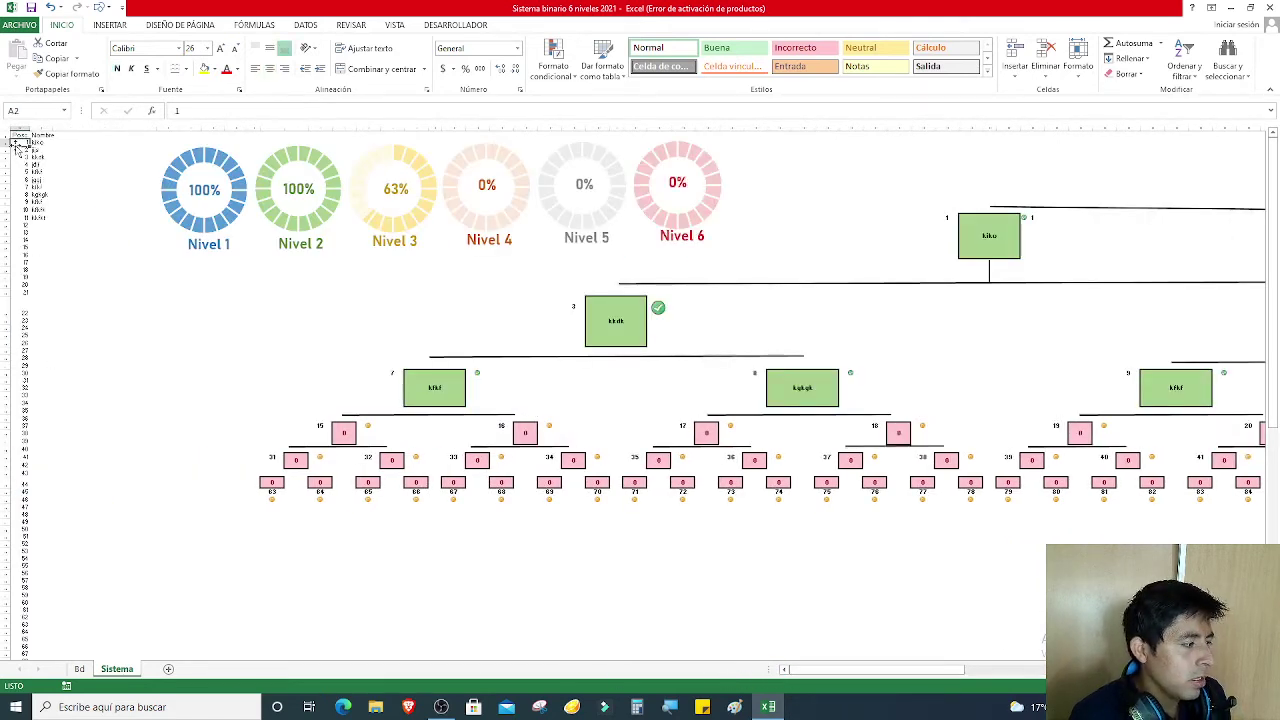
left_click(15, 136)
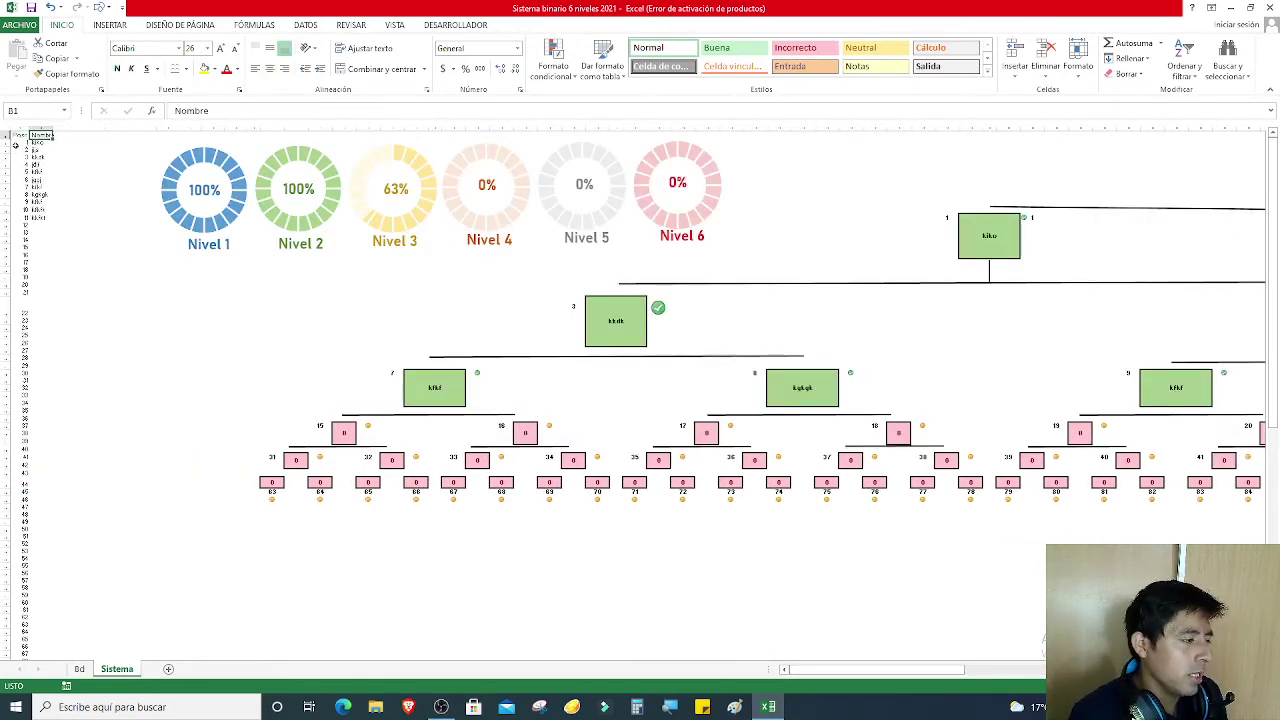
left_click(15, 145)
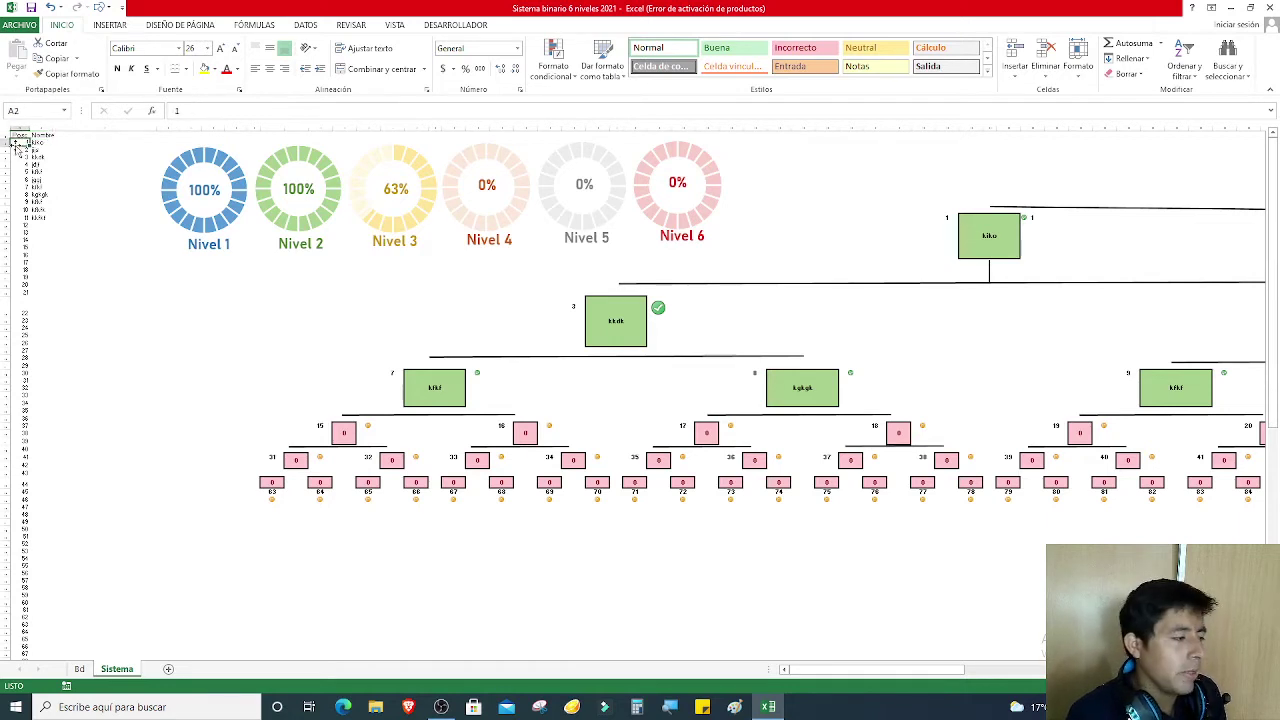
left_click(16, 149)
key("Right")
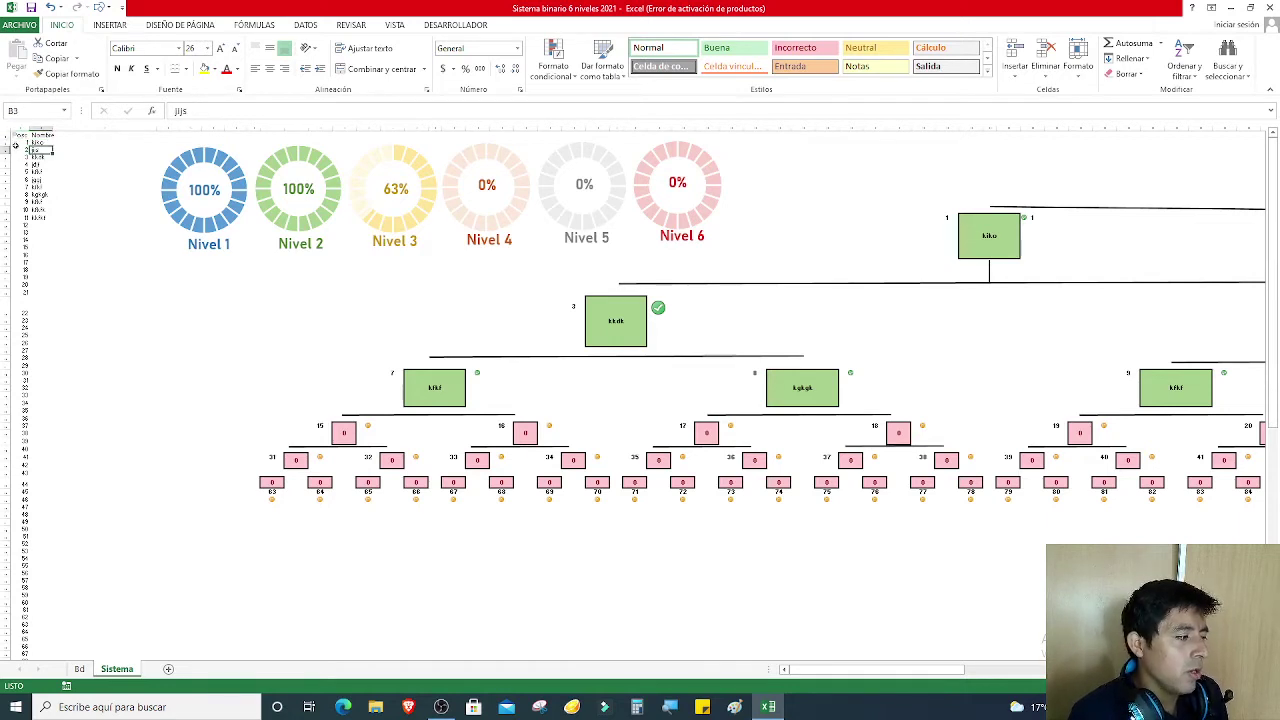
key("Up")
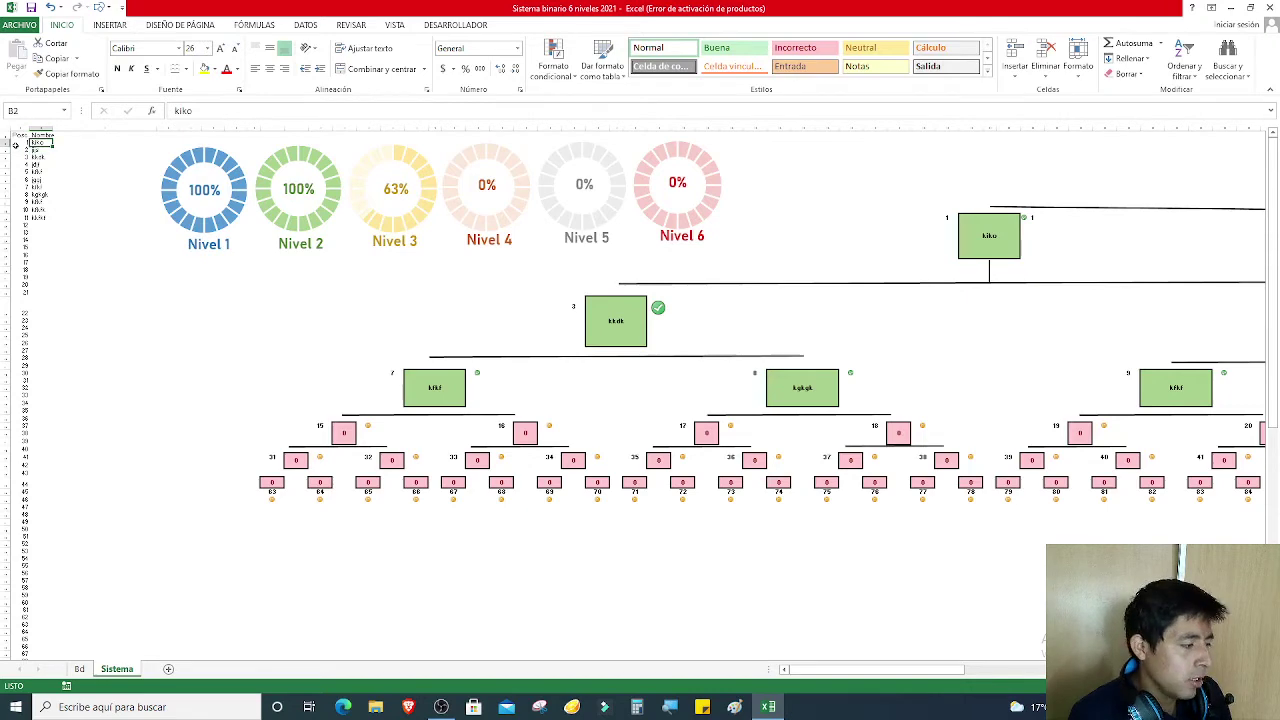
key("ctrl+shift+Down")
key("ctrl+shift+Down")
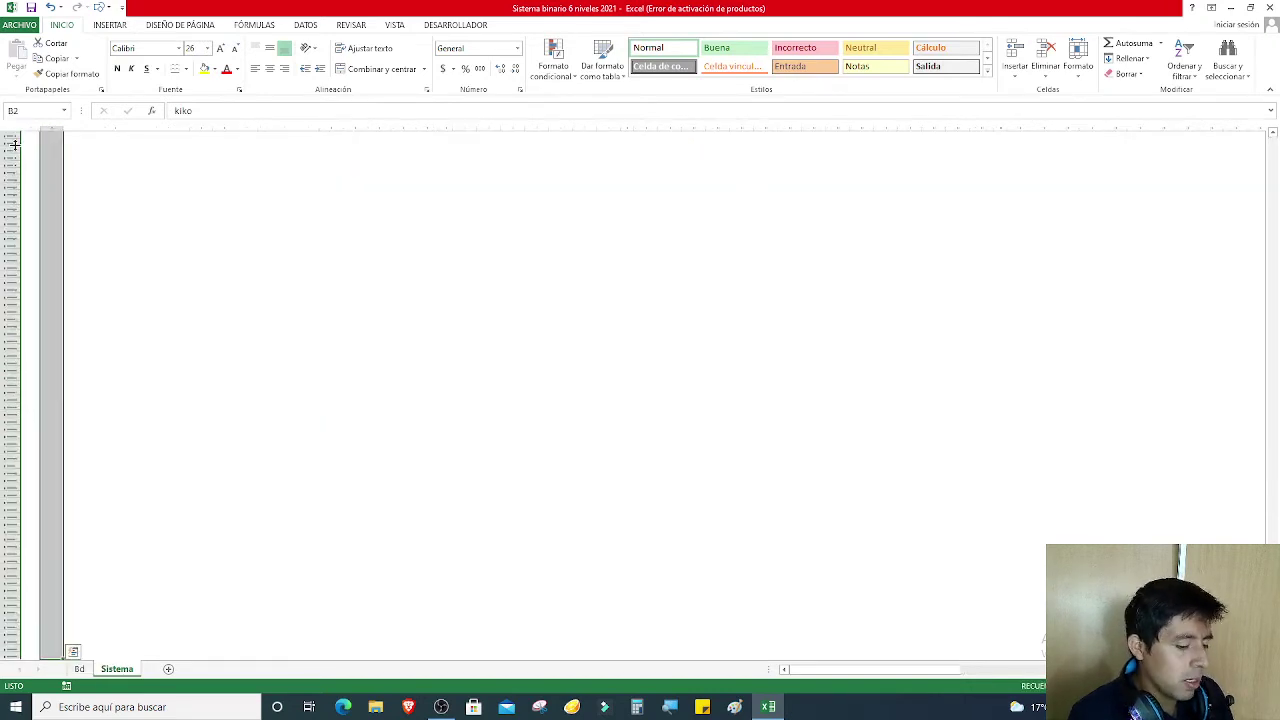
key("ctrl+BackSpace")
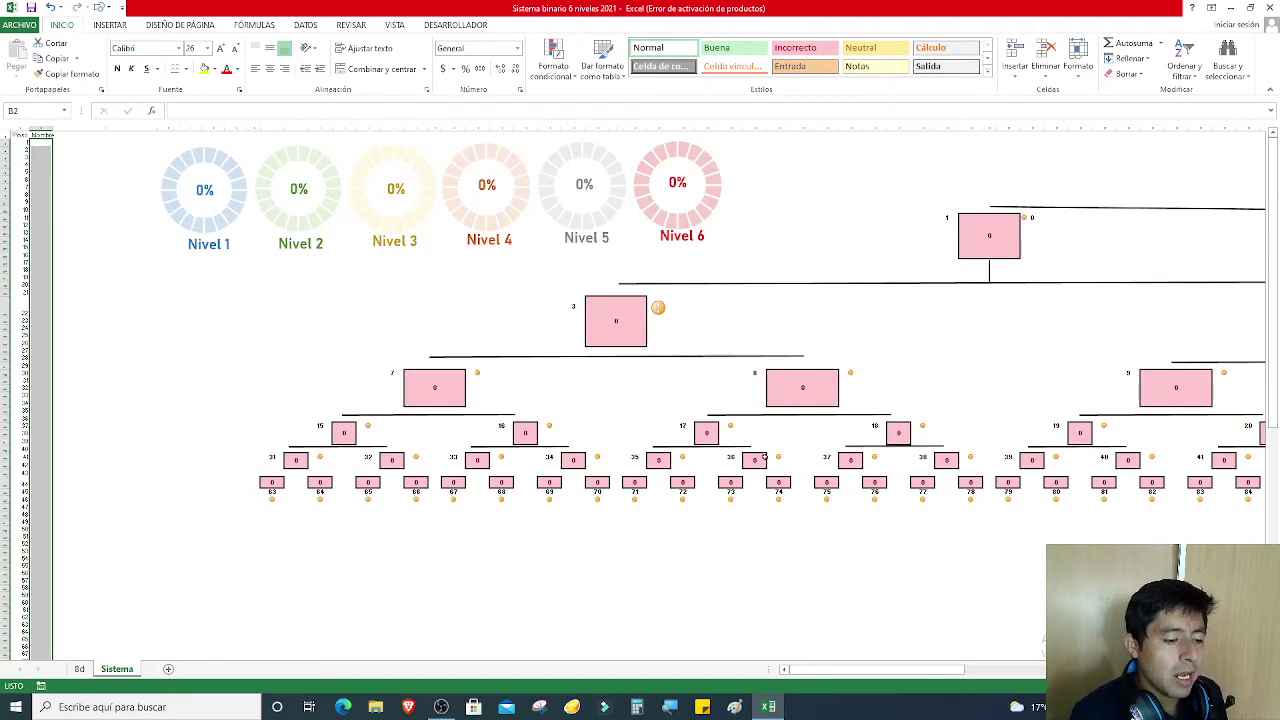
scroll(794, 429, "down", 3, "ctrl")
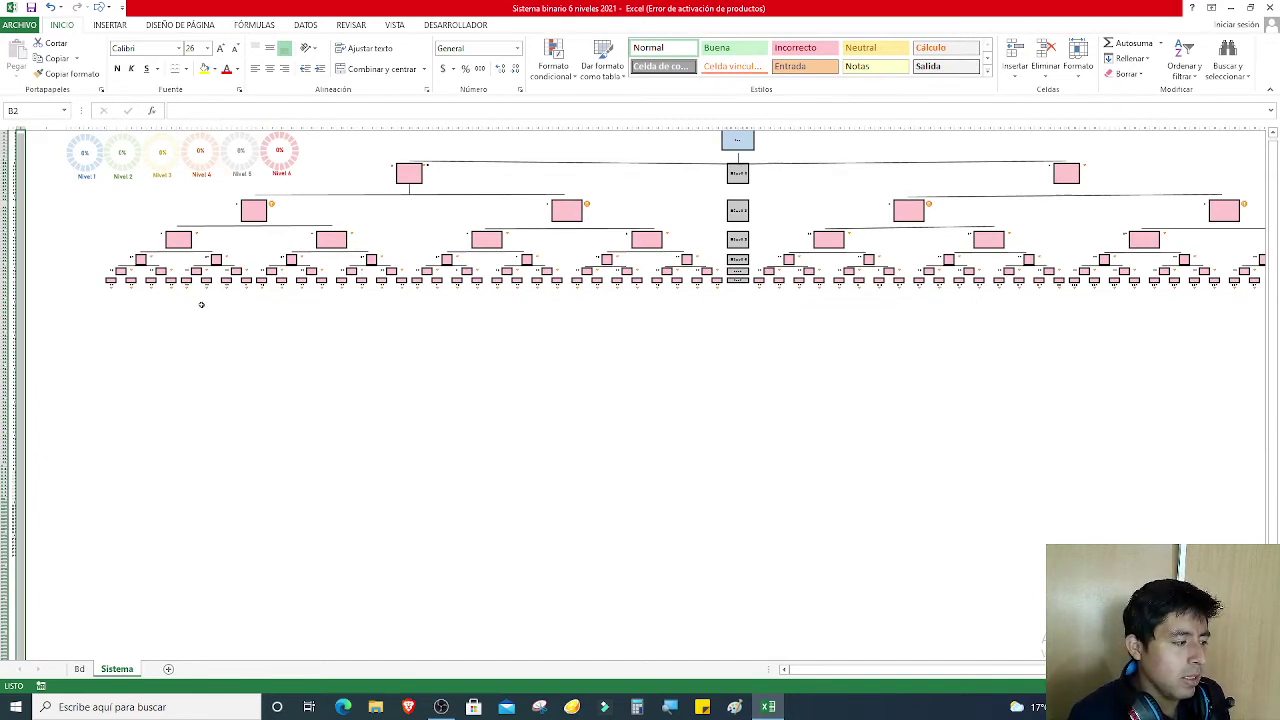
left_click(21, 231)
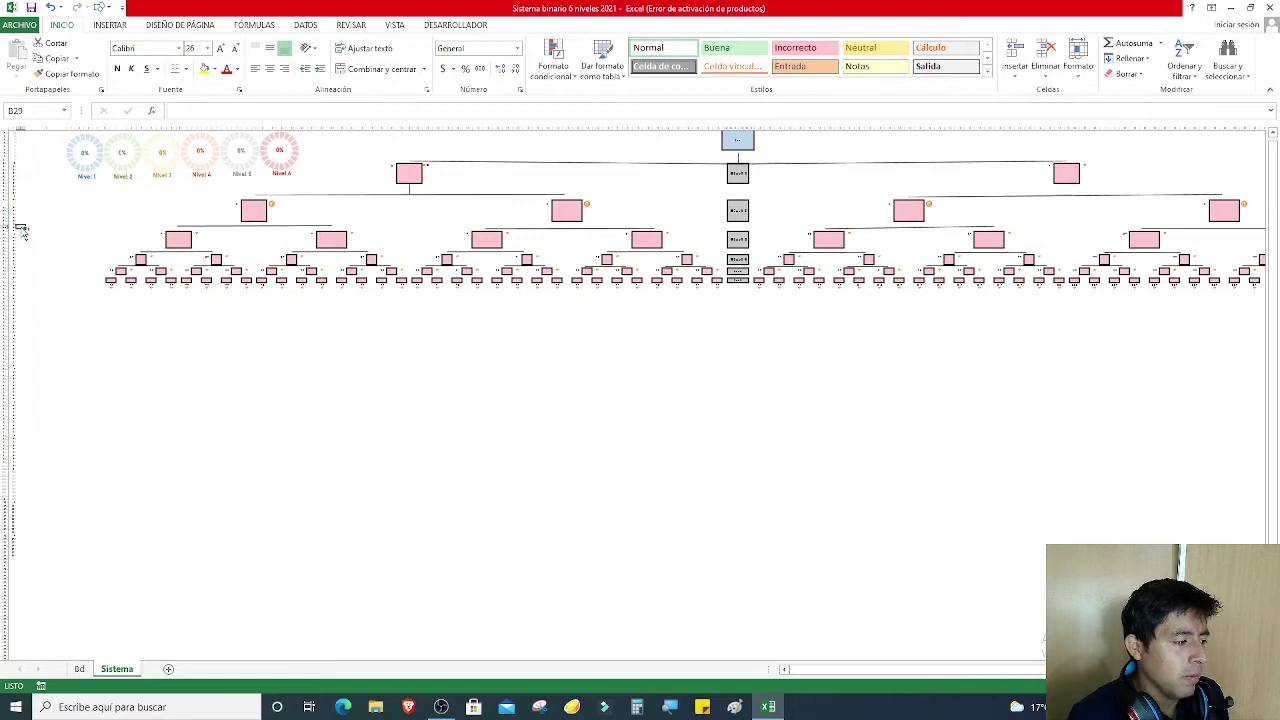
scroll(21, 231, "up", 3, "ctrl")
scroll(187, 339, "up", 1, "ctrl")
scroll(187, 339, "up", 1)
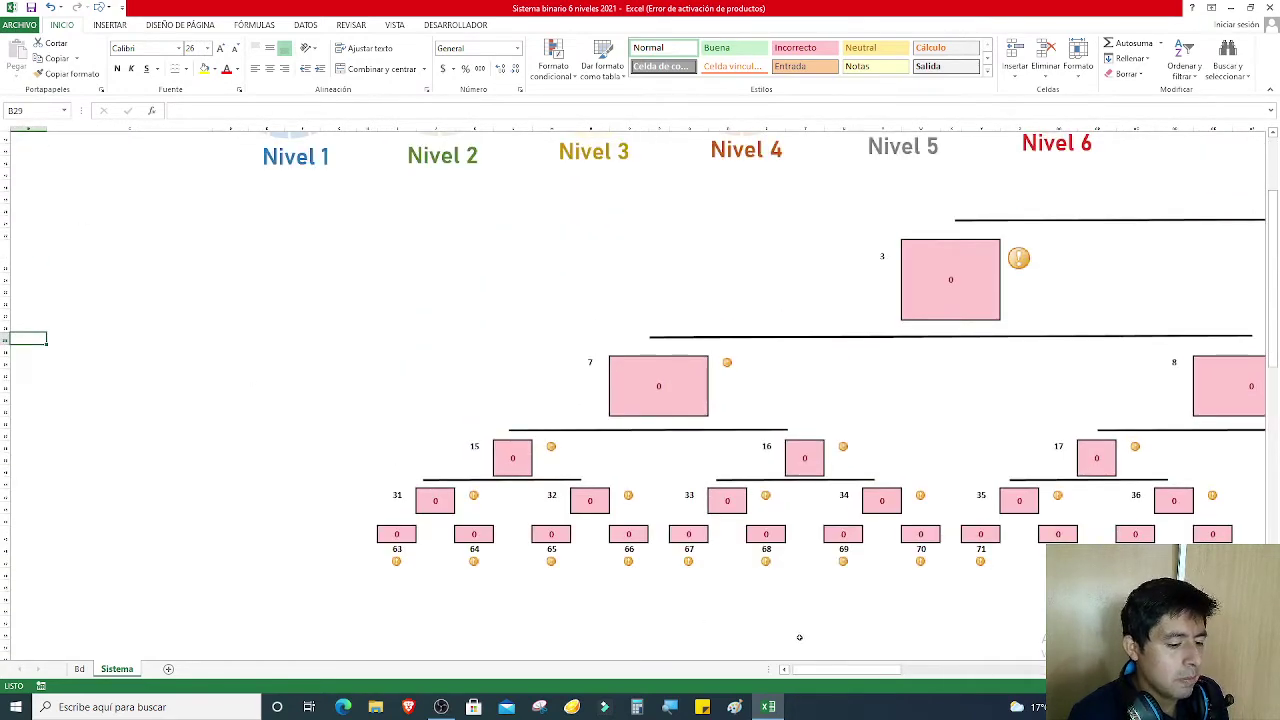
scroll(139, 388, "up", 4)
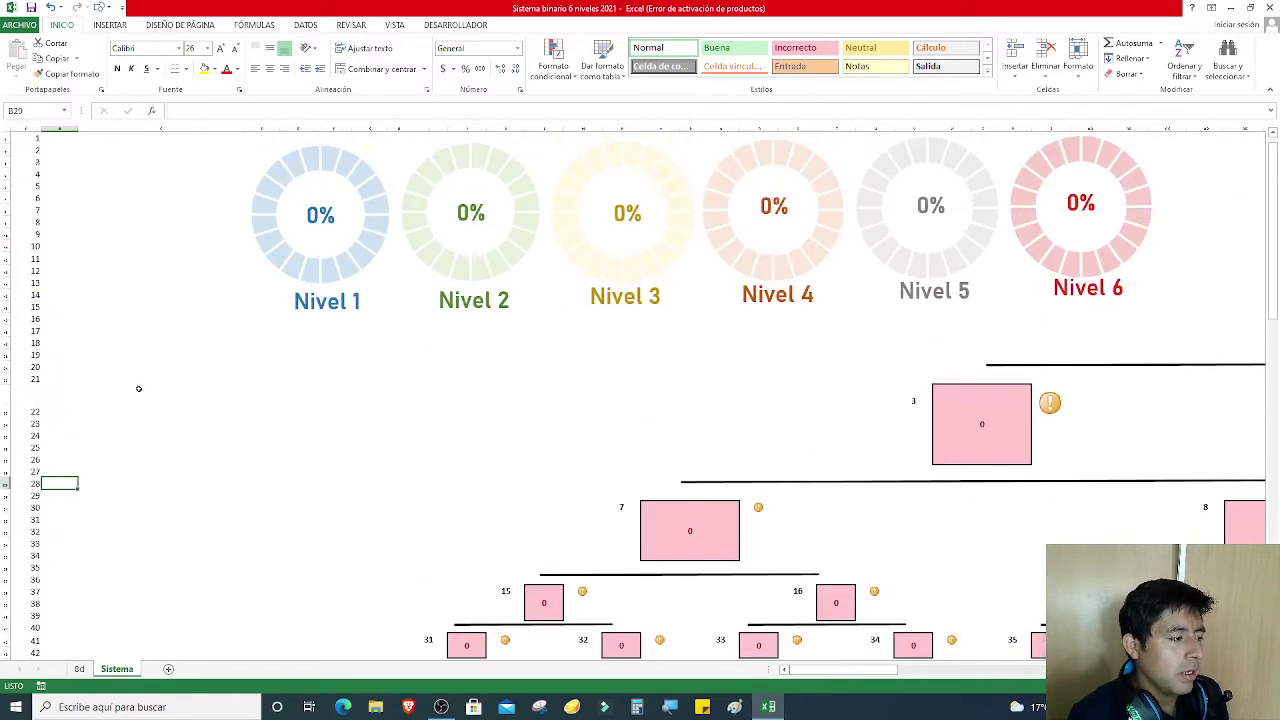
scroll(139, 388, "up", 1)
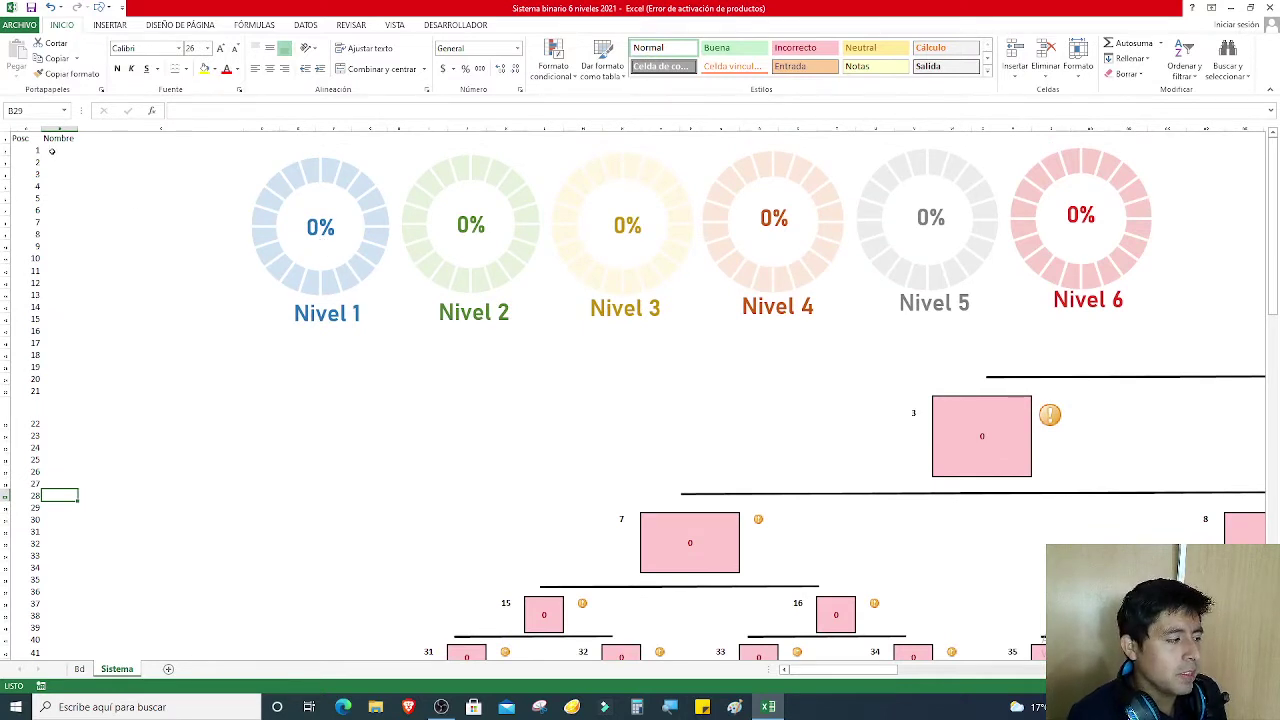
- Enter two sample member names in B2 and B3, filling the Nivel 1 ring
left_click(52, 150)
type("j")
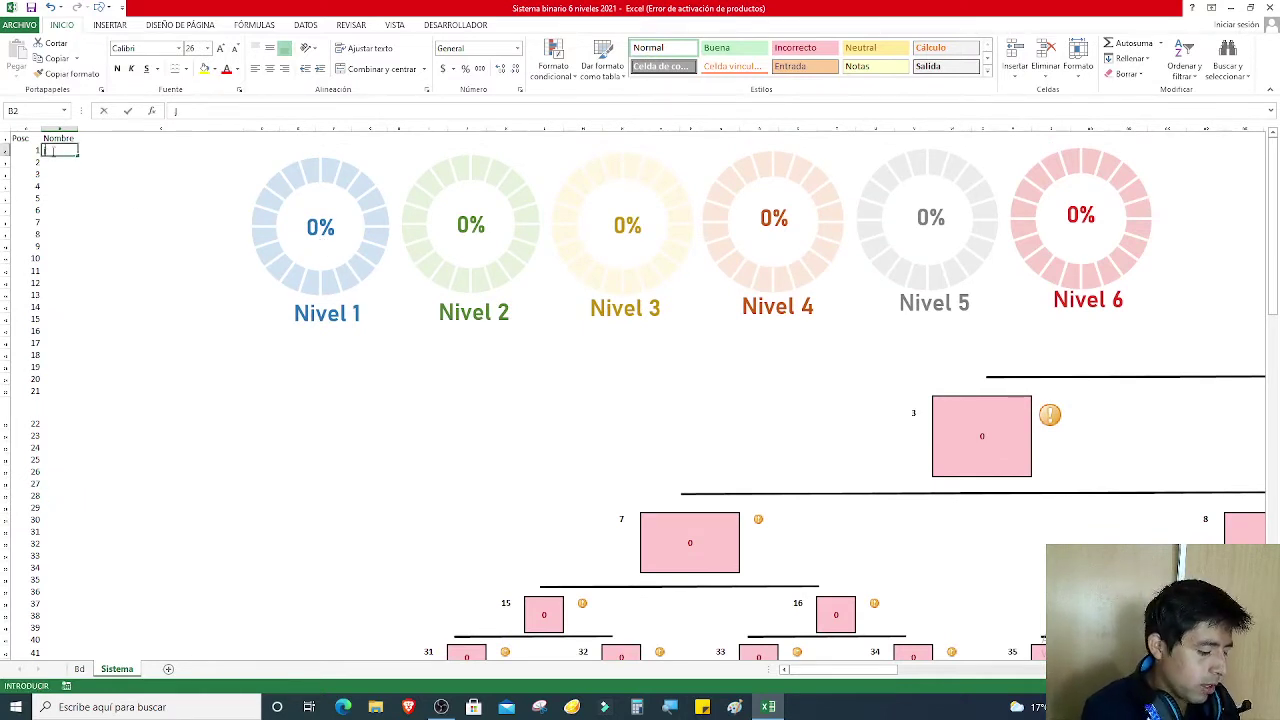
type("uan")
key("Return")
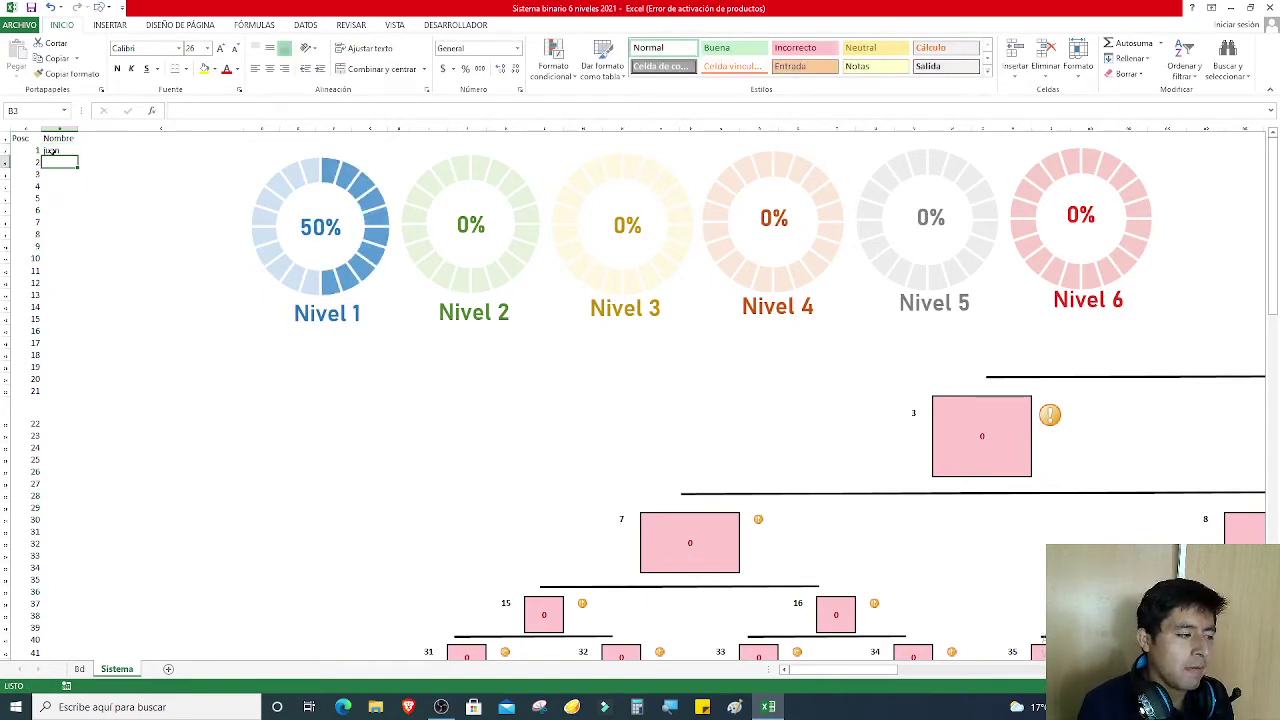
key("Return")
key("Up")
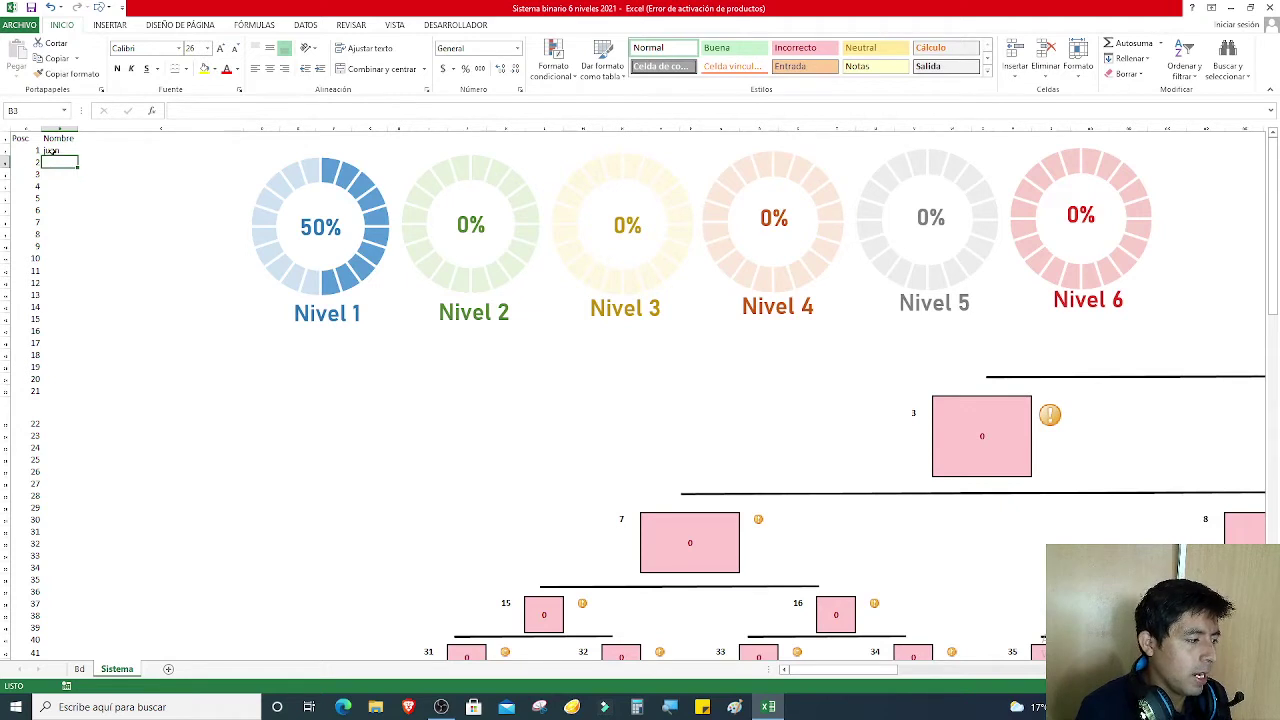
type("pedro")
key("Return")
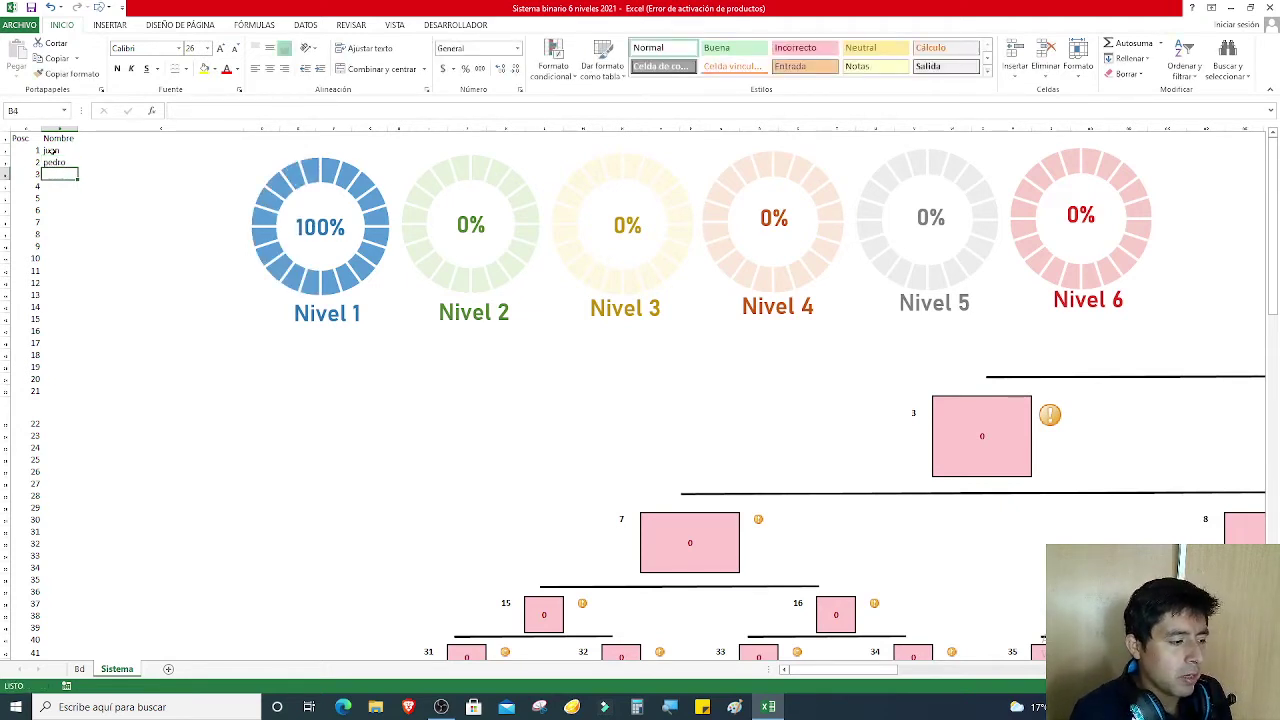
- Delete both names from column B and scroll back over the tree
key("Down")
key("Down")
key("Down")
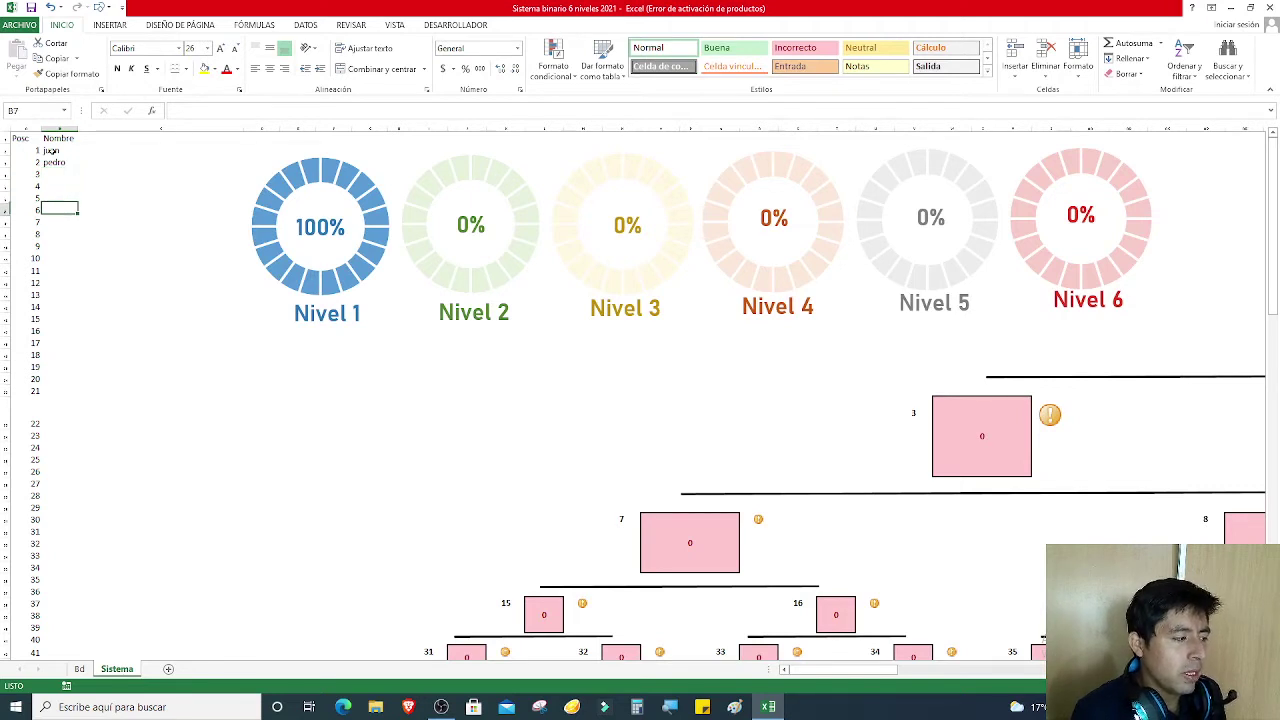
key("Down")
key("Up")
key("Up")
key("Up")
key("Up")
key("Up")
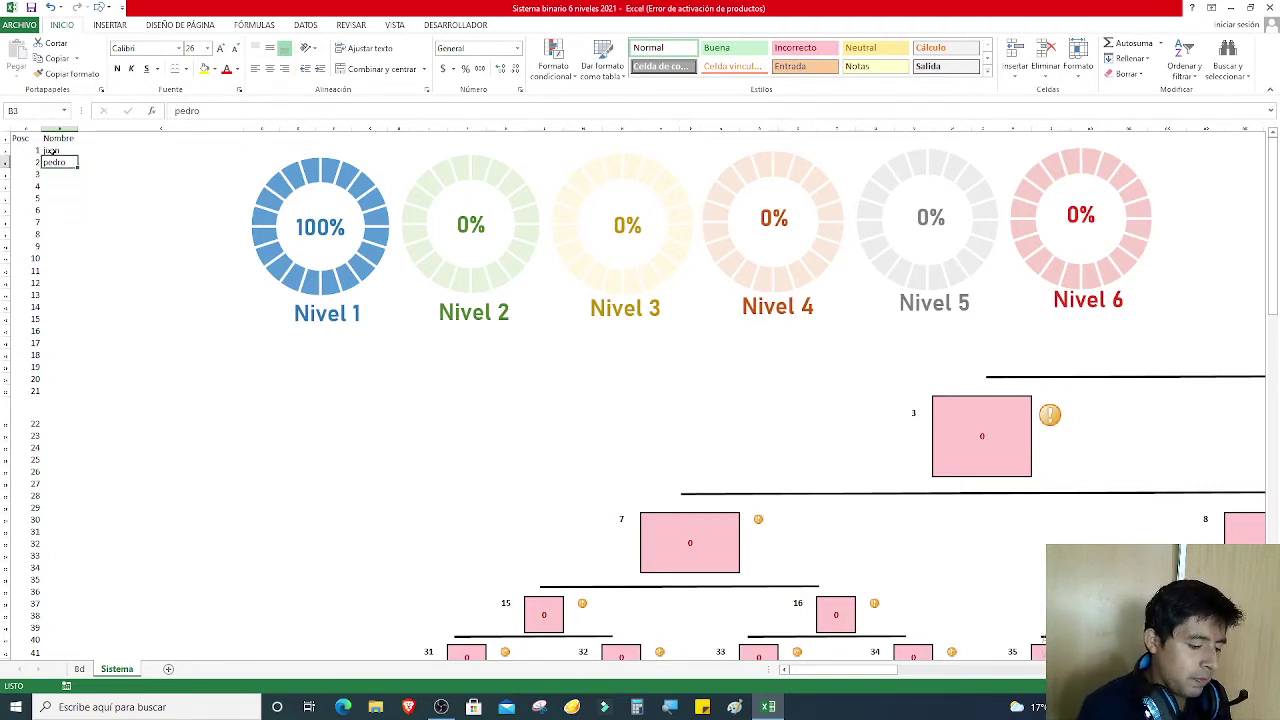
key("Delete")
key("Up")
key("Delete")
key("Delete")
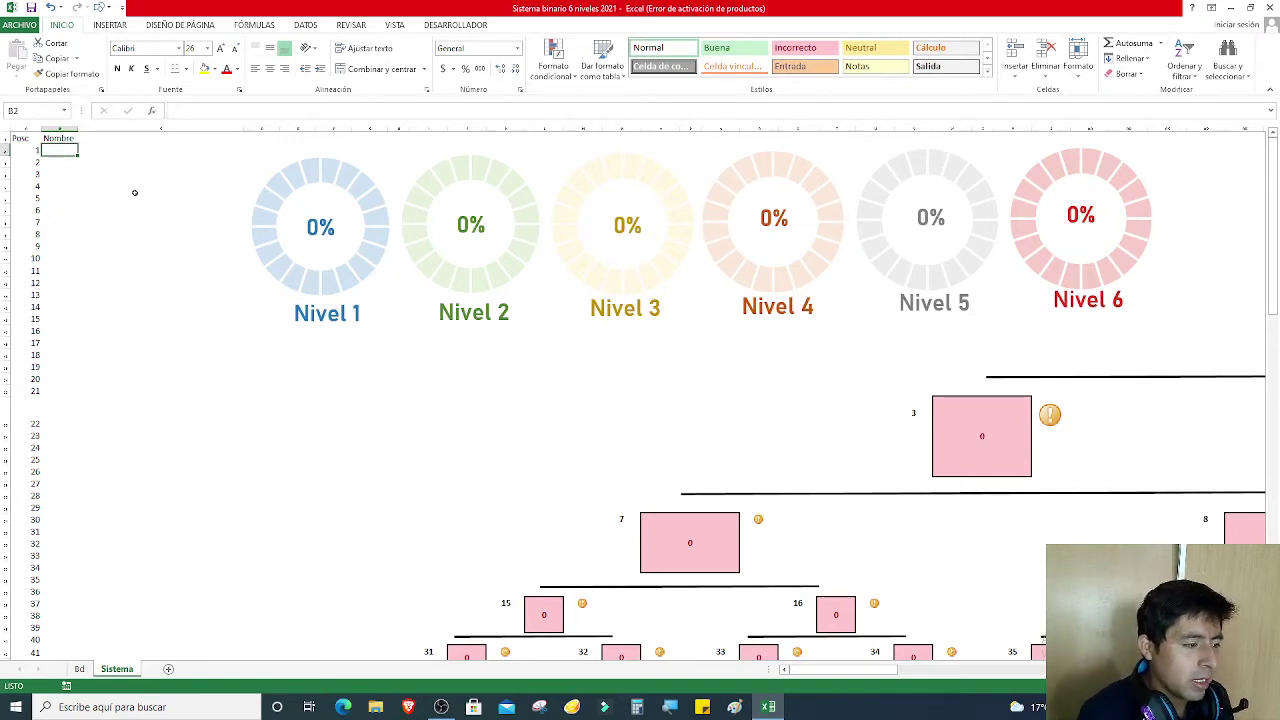
scroll(145, 214, "down", 3, "ctrl")
scroll(354, 260, "down", 2, "ctrl")
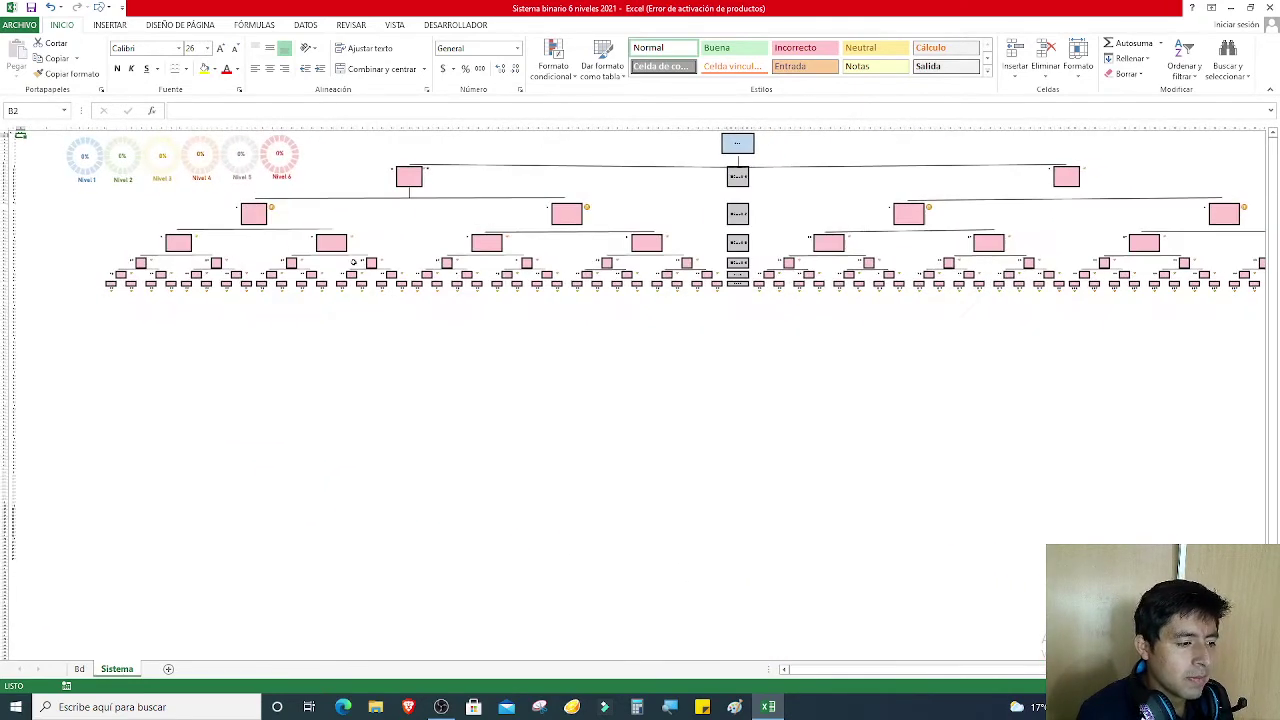
scroll(354, 263, "up", 2, "ctrl")
- In the Registro form, set Divisa to 100 and choose position 1
scroll(351, 268, "up", 1, "ctrl")
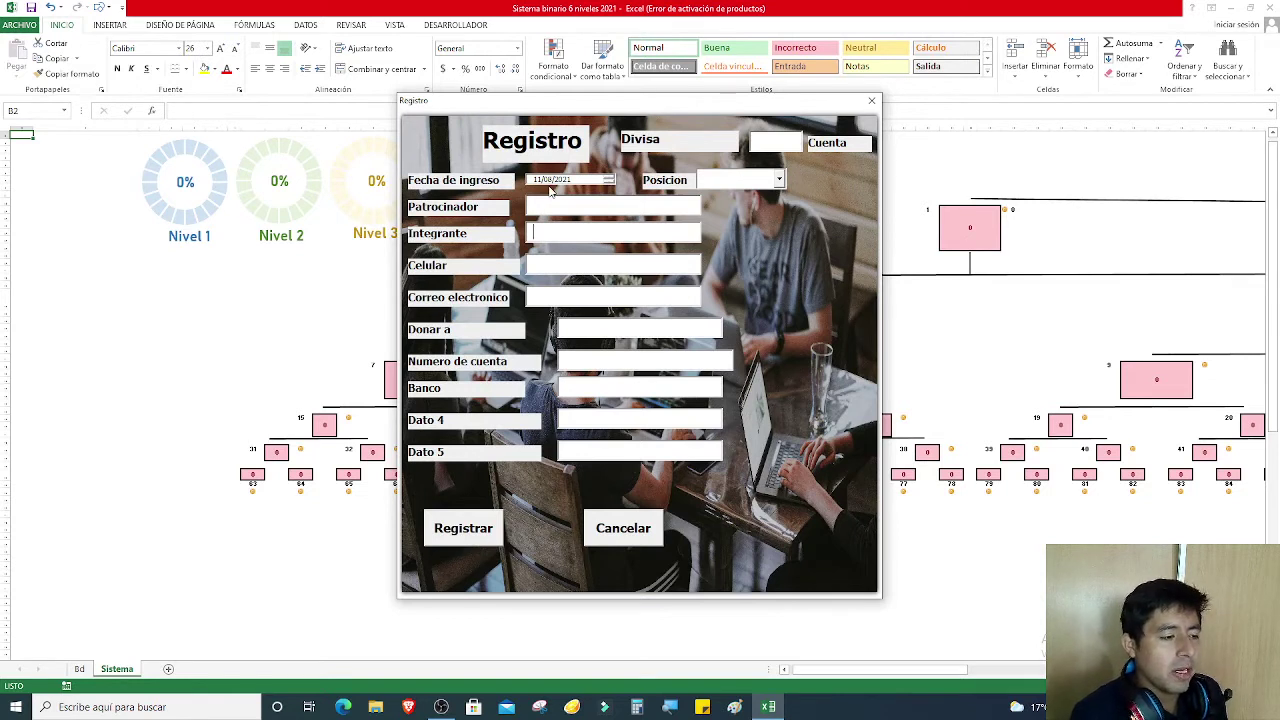
left_click(546, 181)
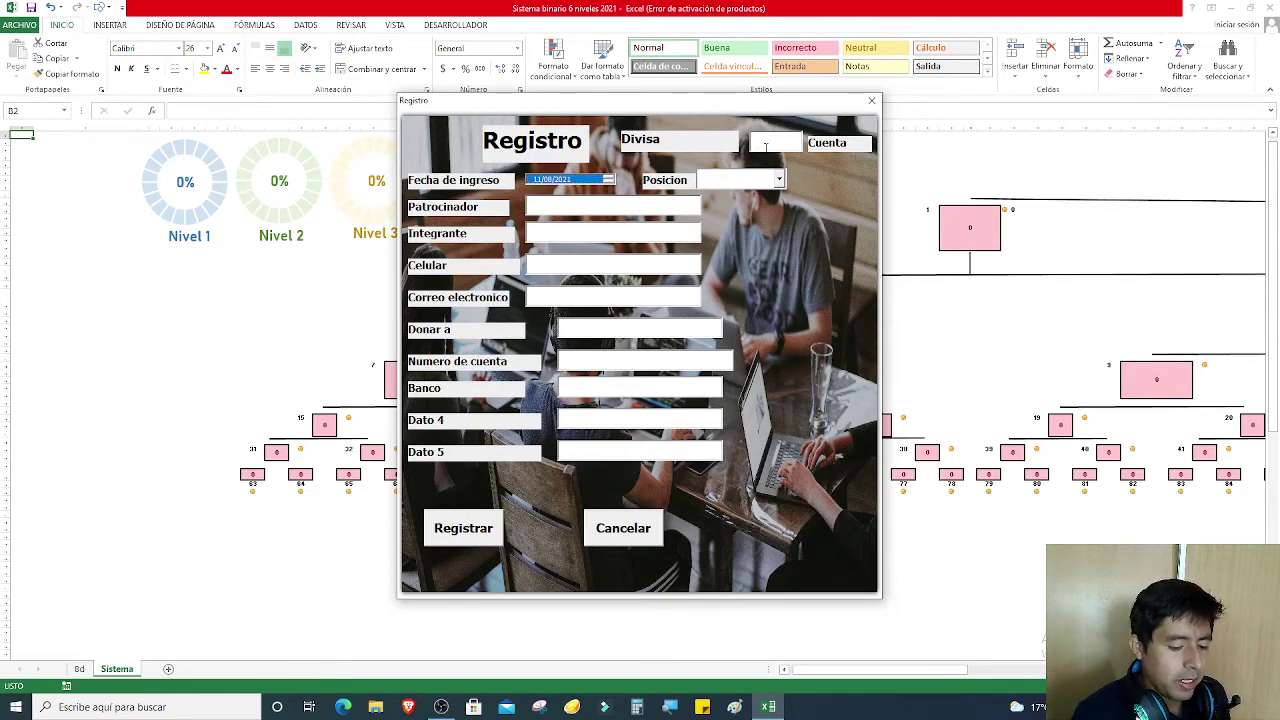
left_click(765, 142)
type("100")
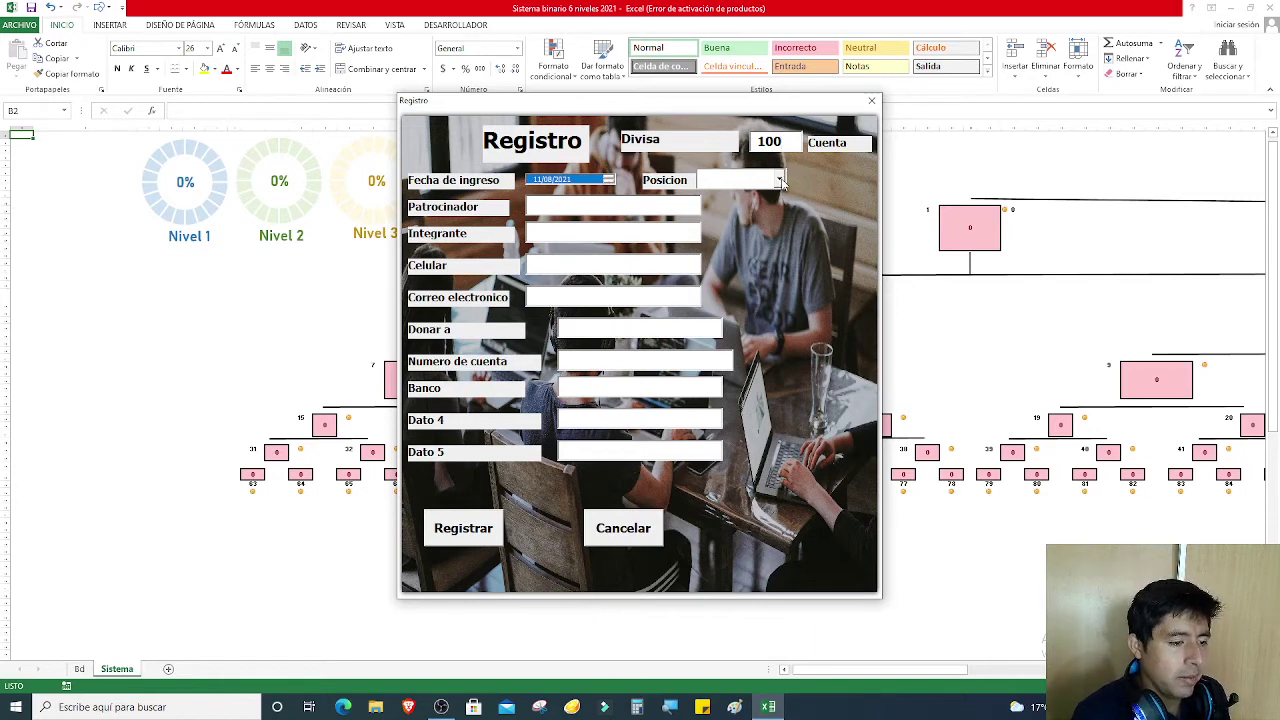
left_click(780, 180)
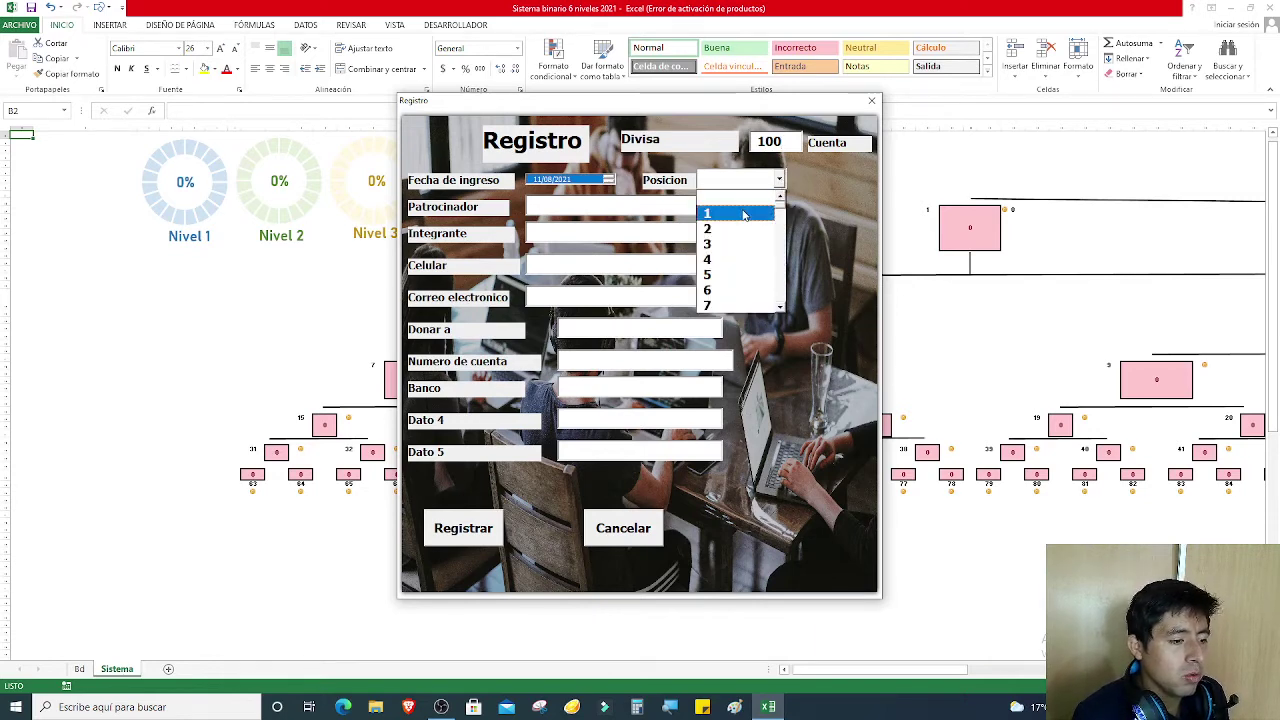
left_click(745, 212)
left_click(699, 392)
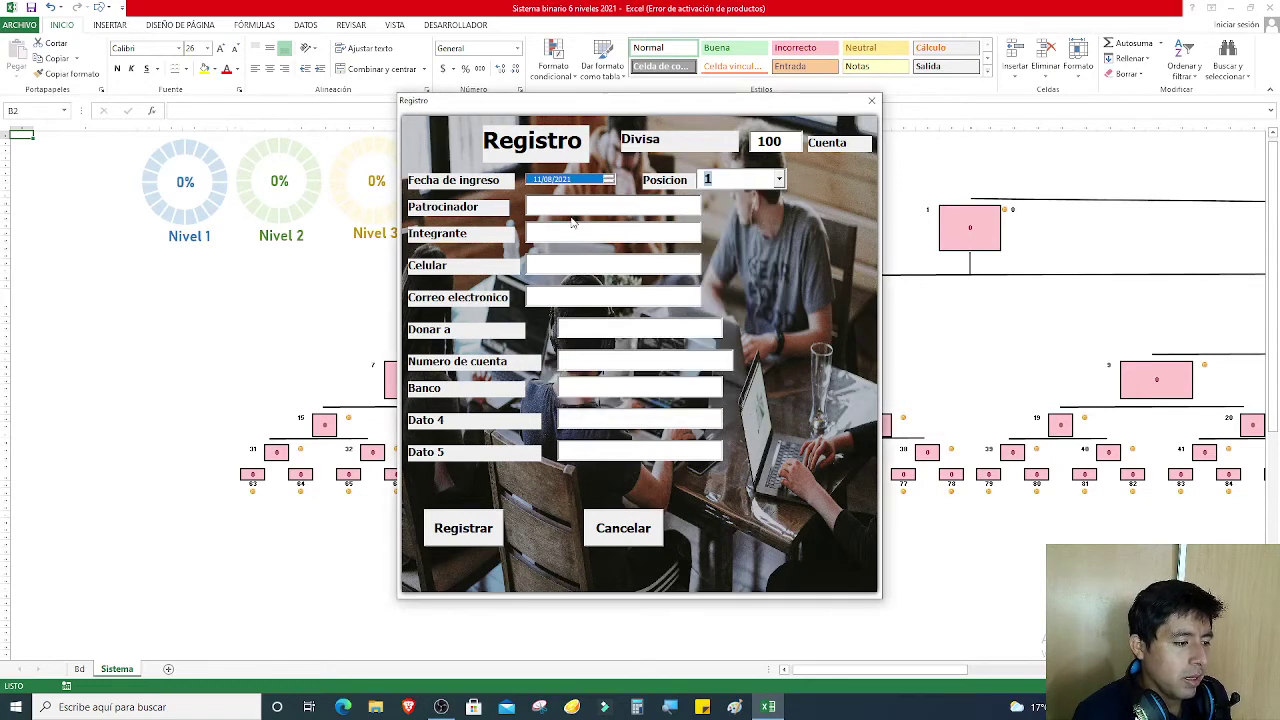
- Fill in the sponsor, member name and phone number, then register the member
left_click(565, 208)
type("Mart")
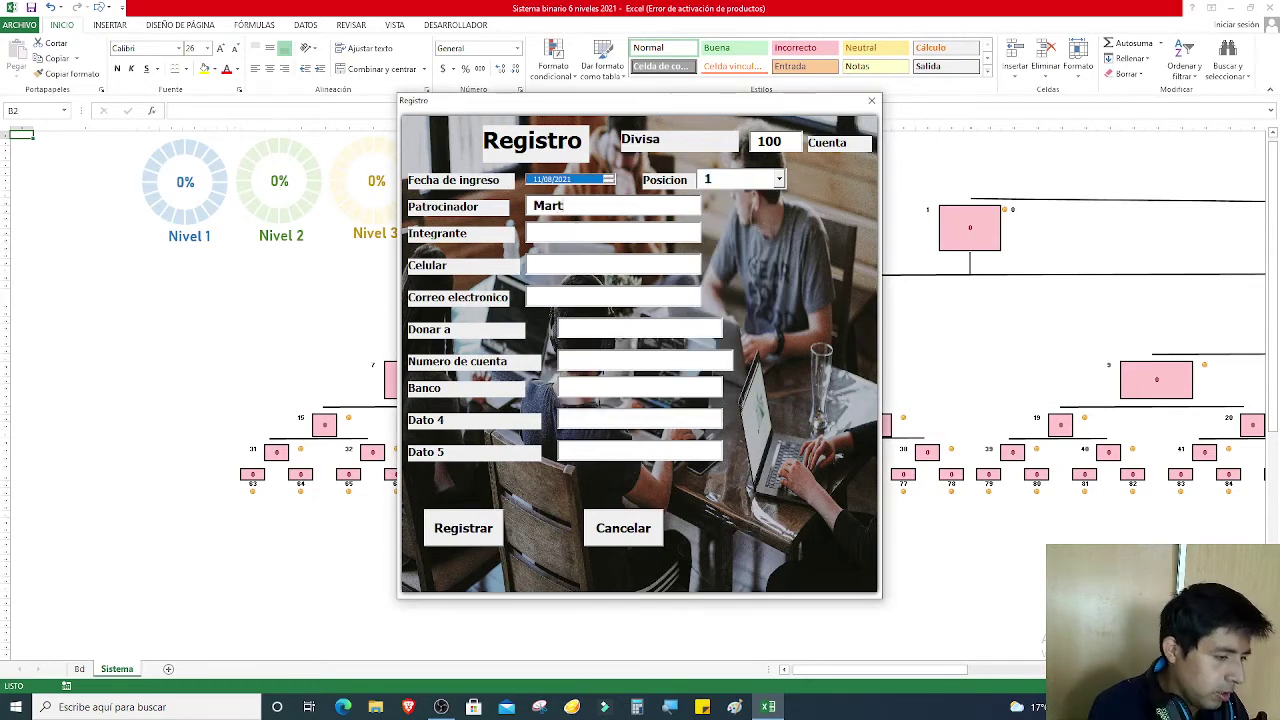
type("in")
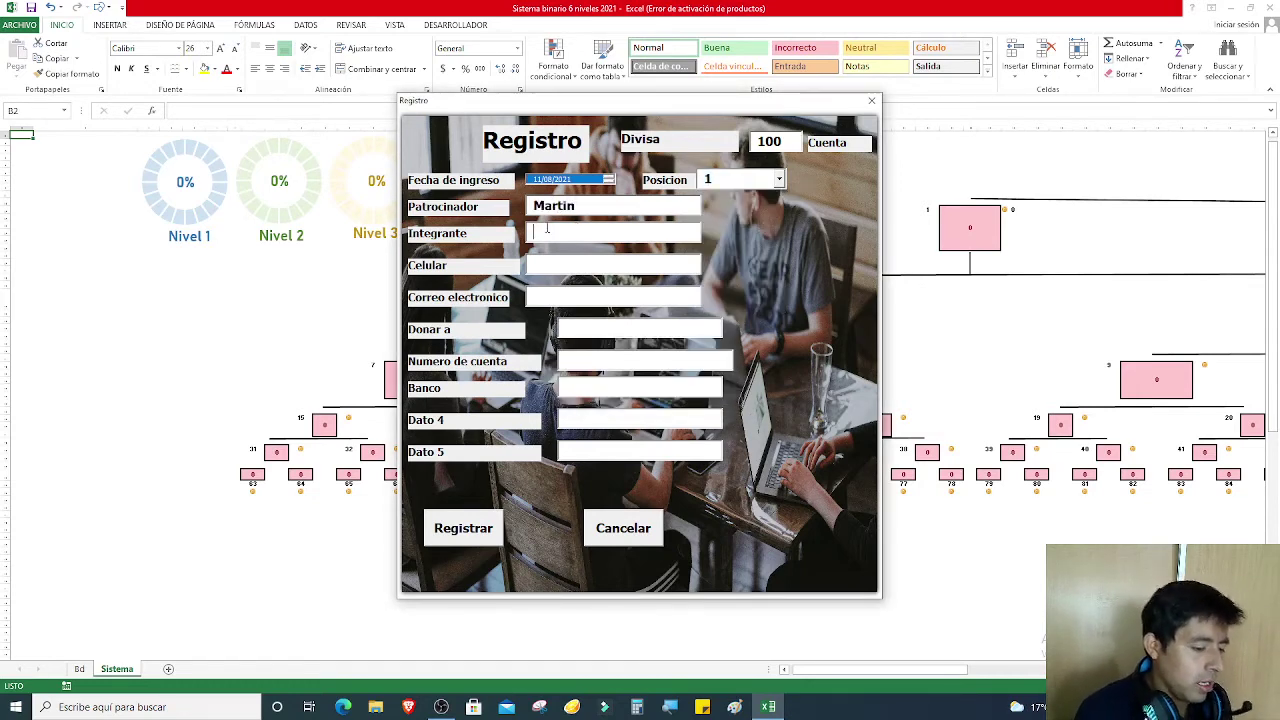
left_click(547, 230)
type("juan")
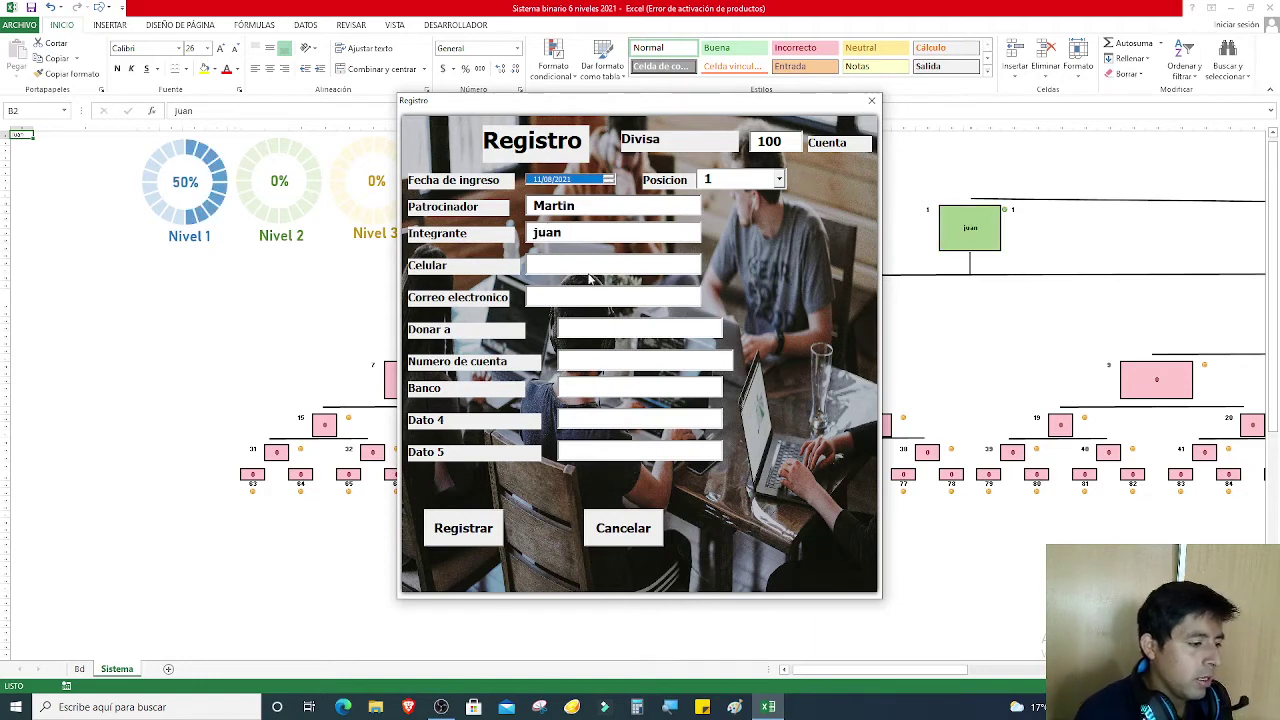
left_click(560, 265)
type("3")
left_click(600, 360)
type("1")
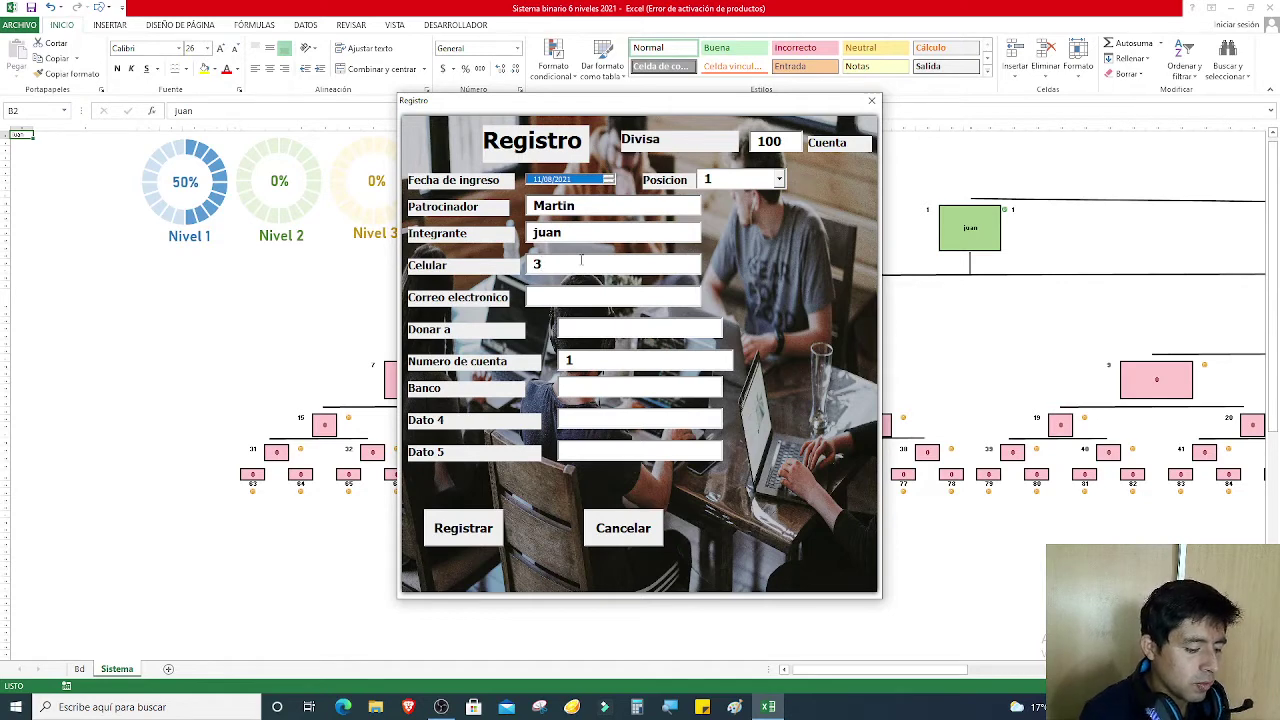
type("321311")
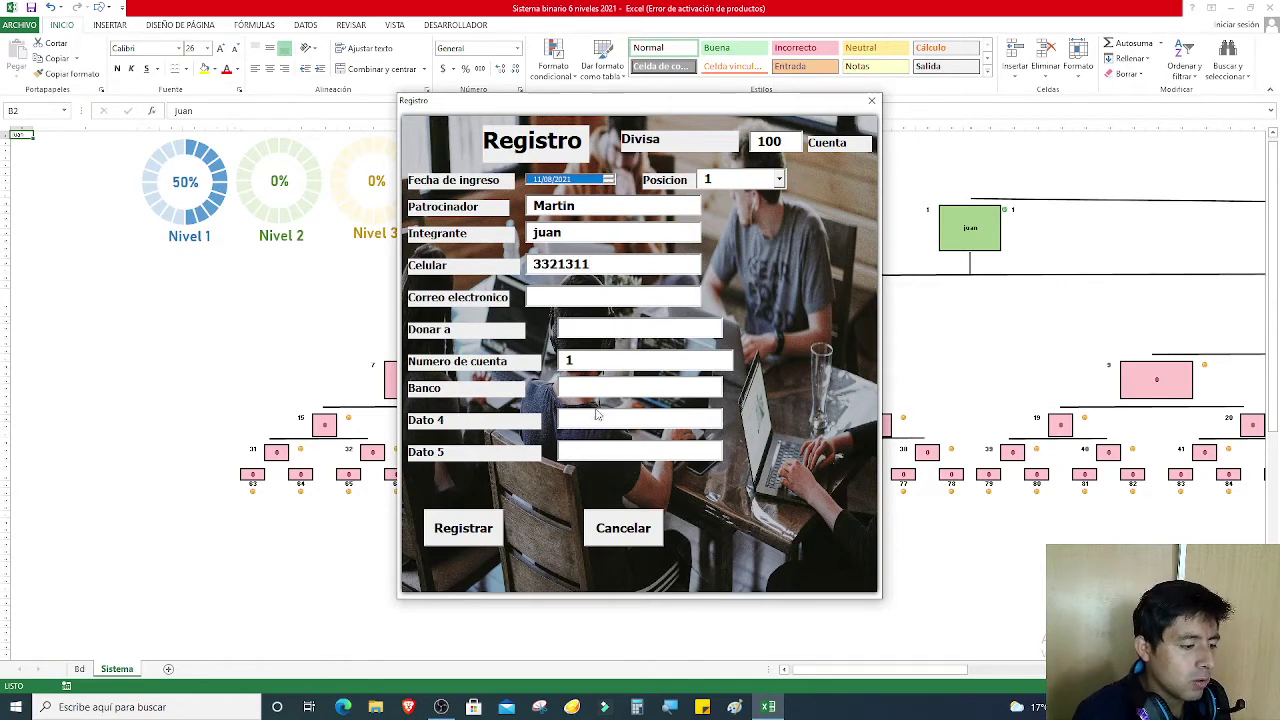
key("BackSpace")
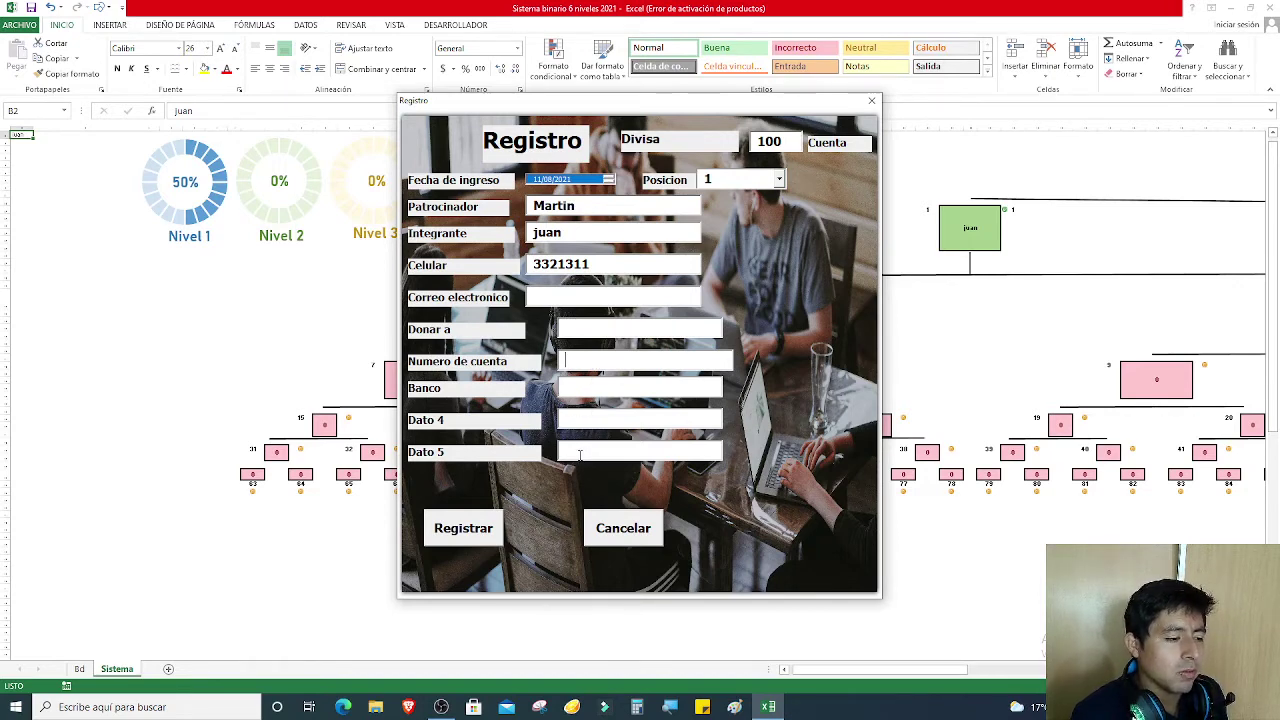
left_click(467, 535)
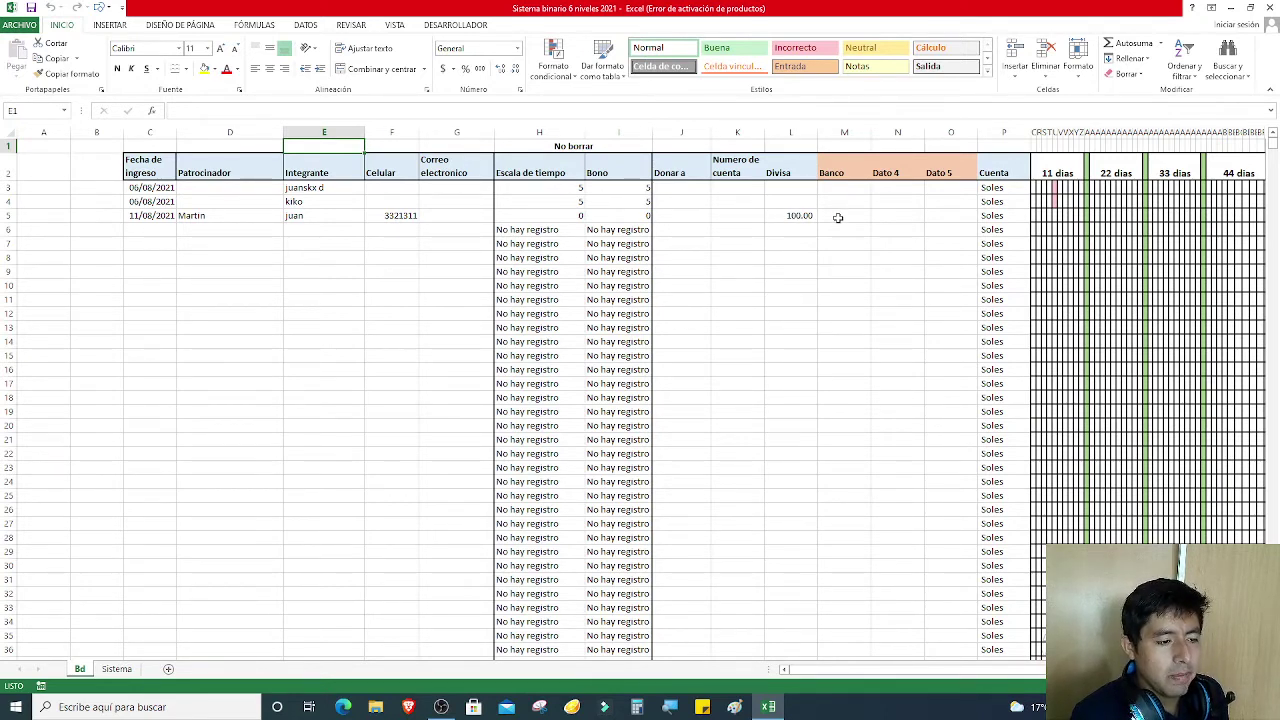
- Change the Bd header in column J from 'Donar a' to 'Marca profe', then show Sistema
left_click(945, 166)
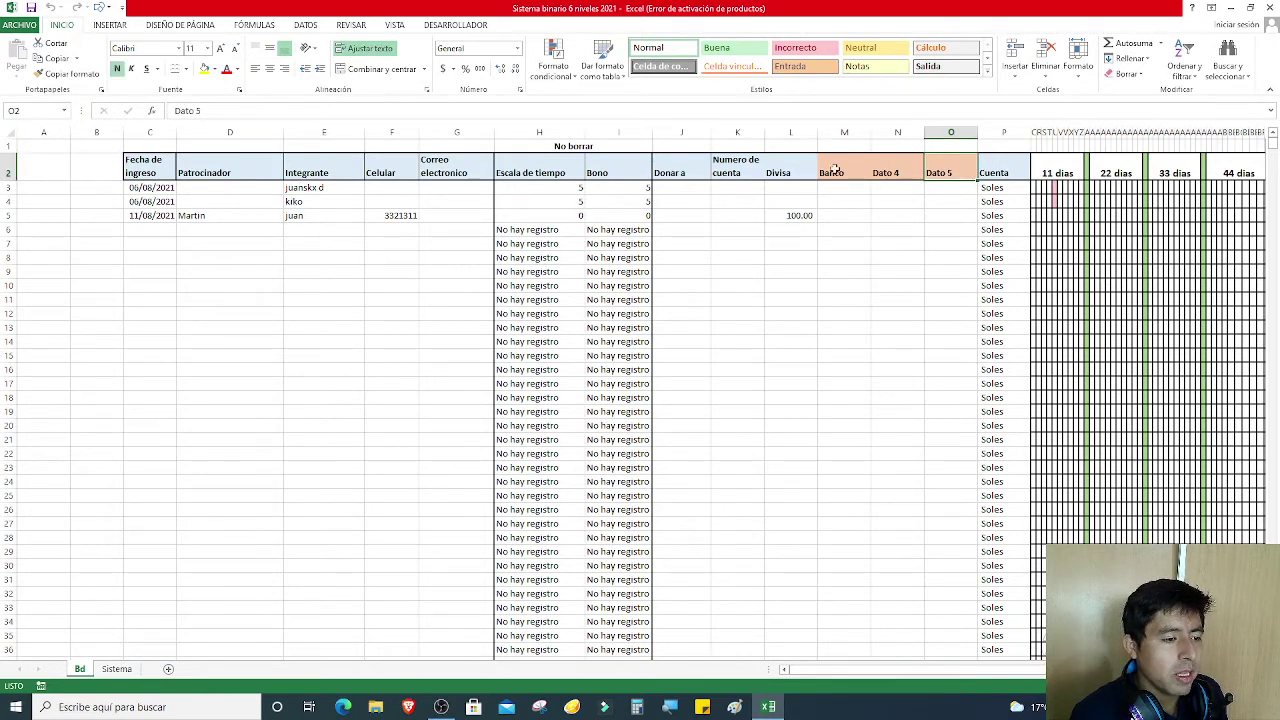
left_click(670, 172)
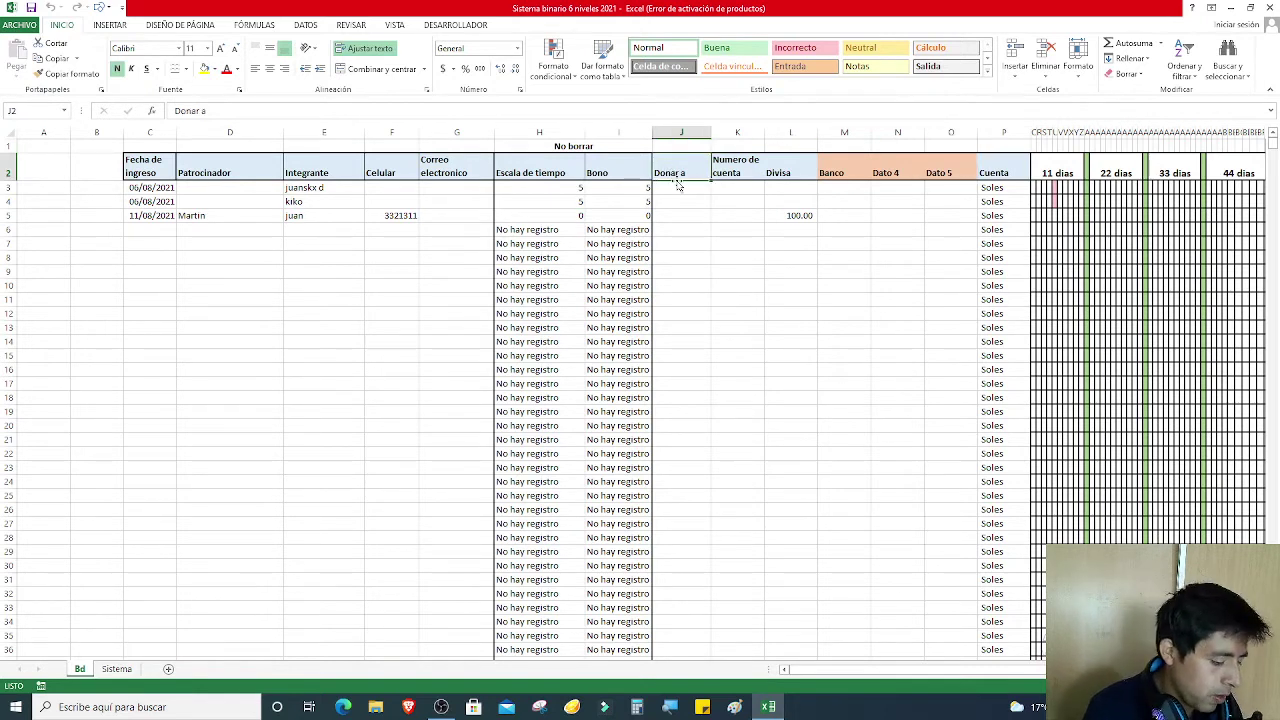
type("Marca")
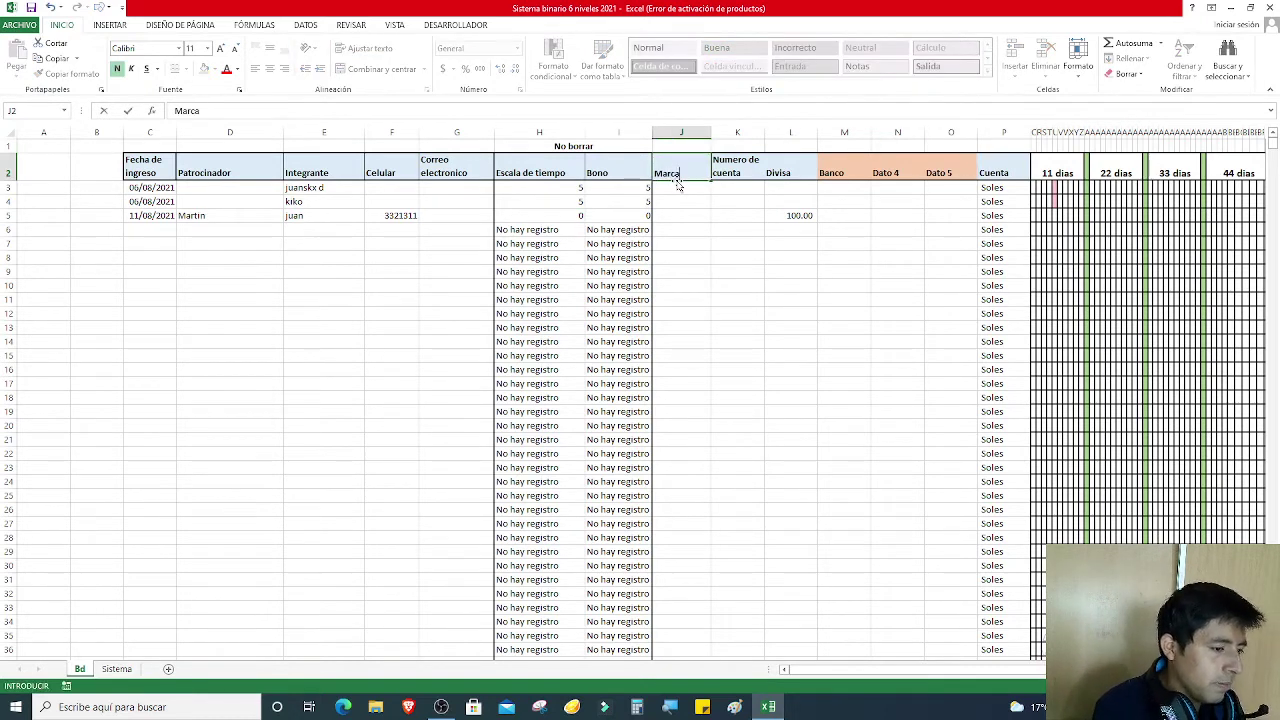
type(" prof")
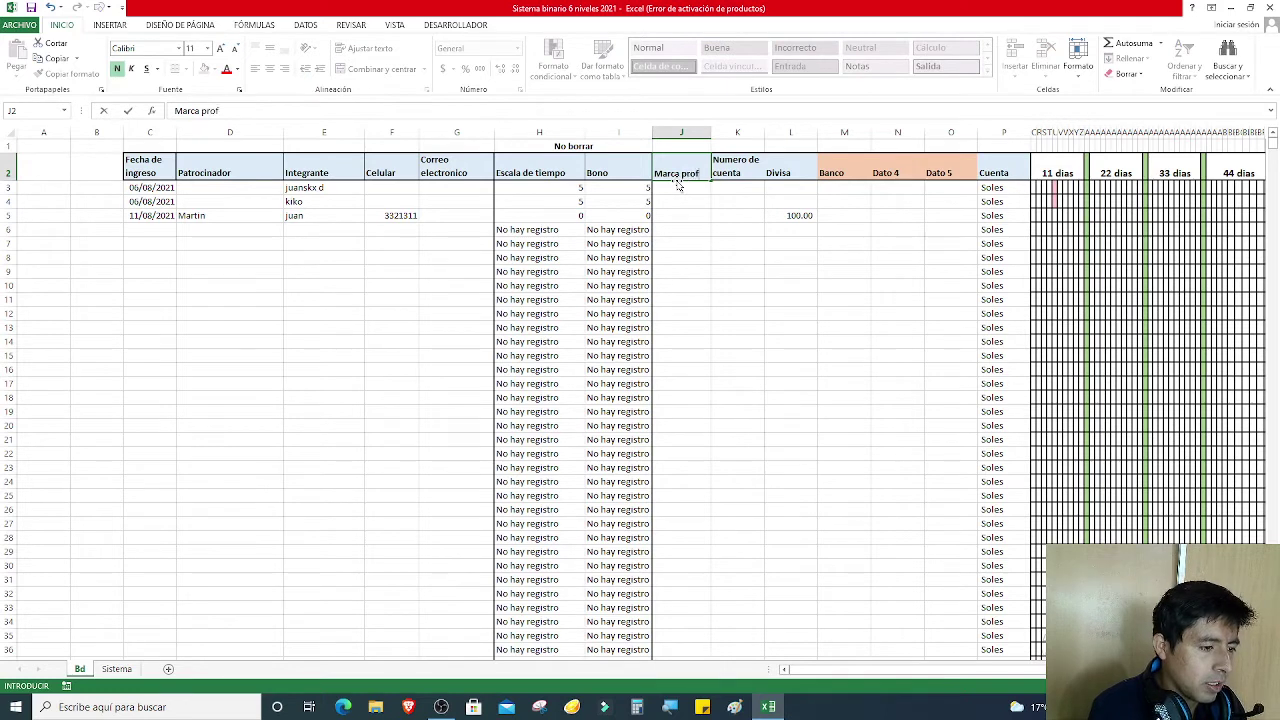
type("e")
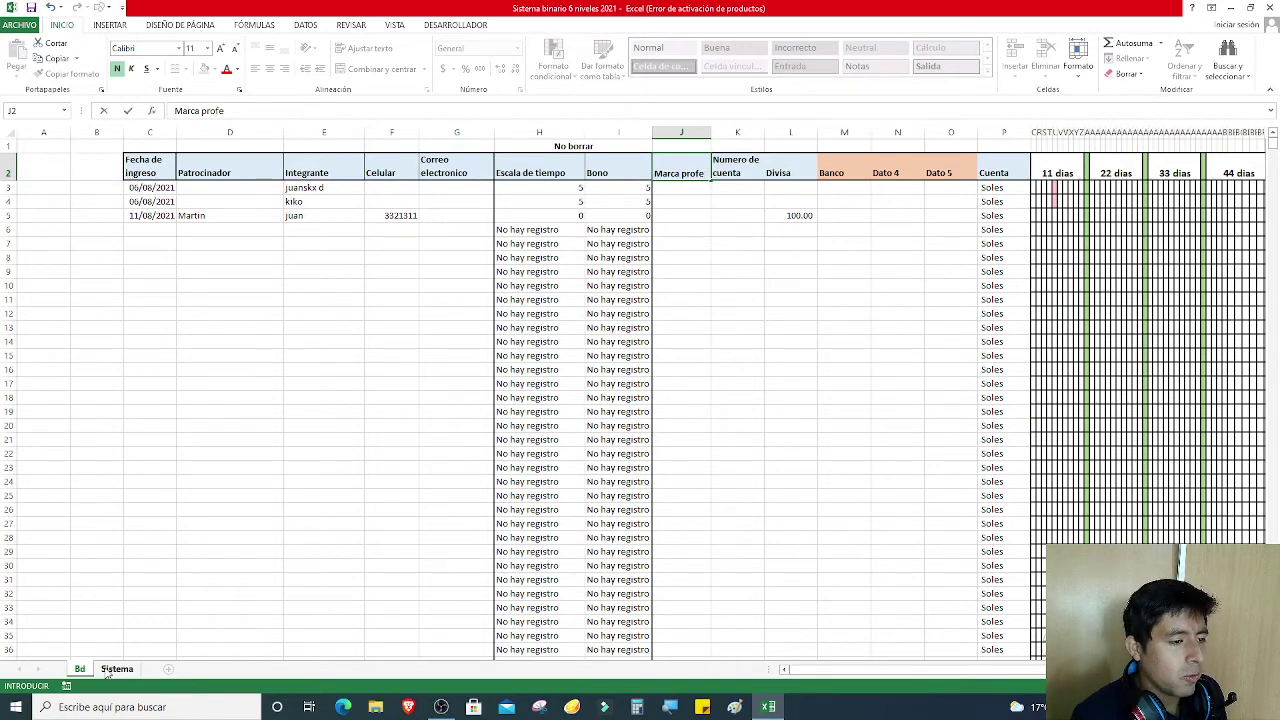
left_click(110, 669)
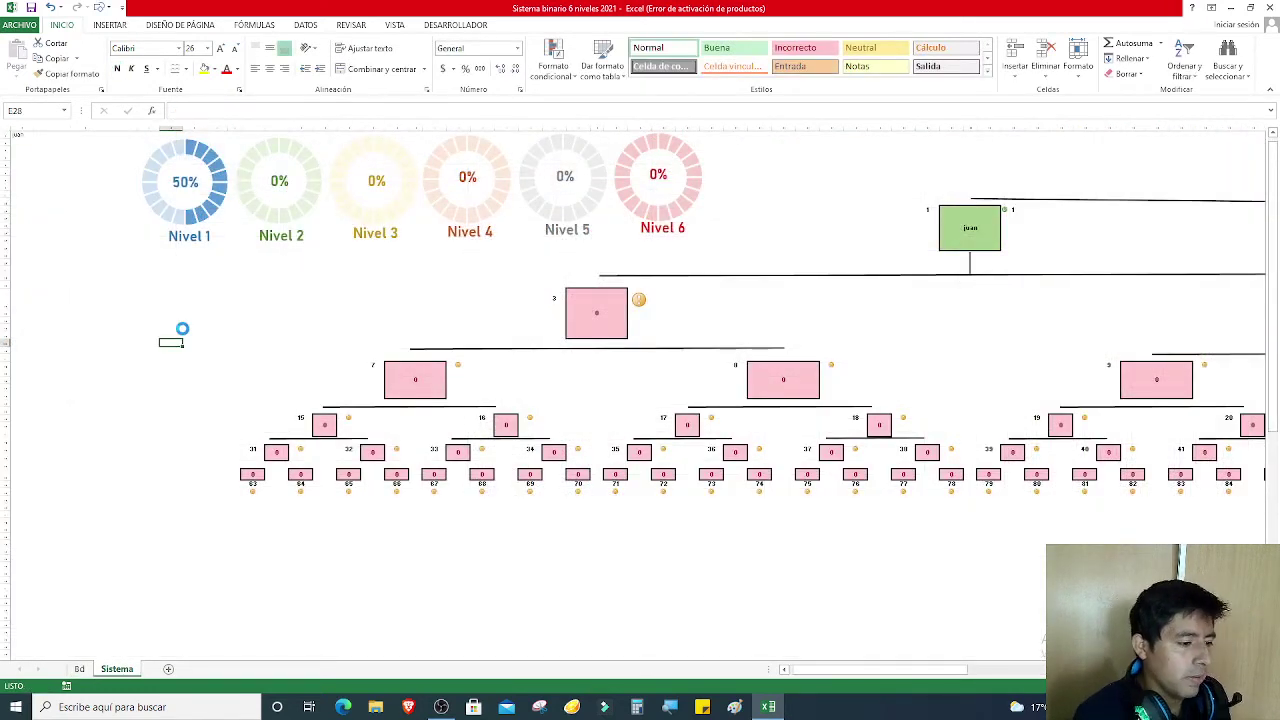
- Open the Registro form and pick tree position 2 after position 1 proves already registered
left_click(181, 331)
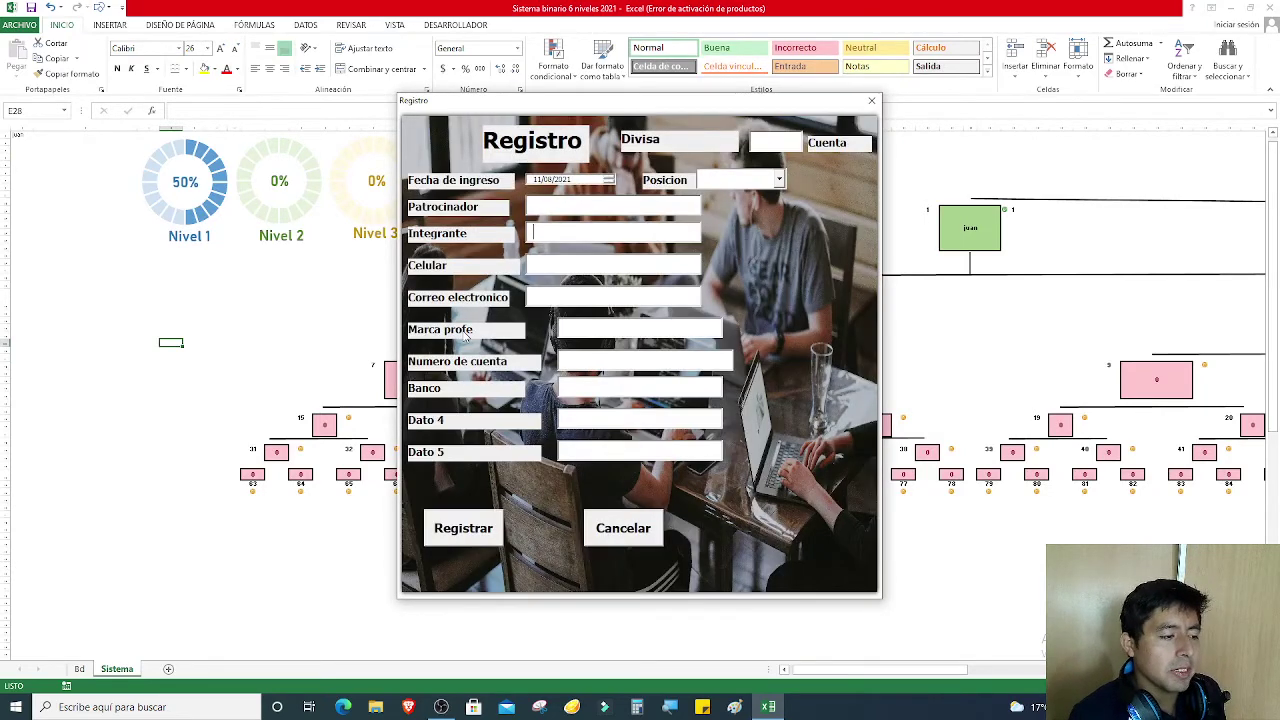
left_click(558, 182)
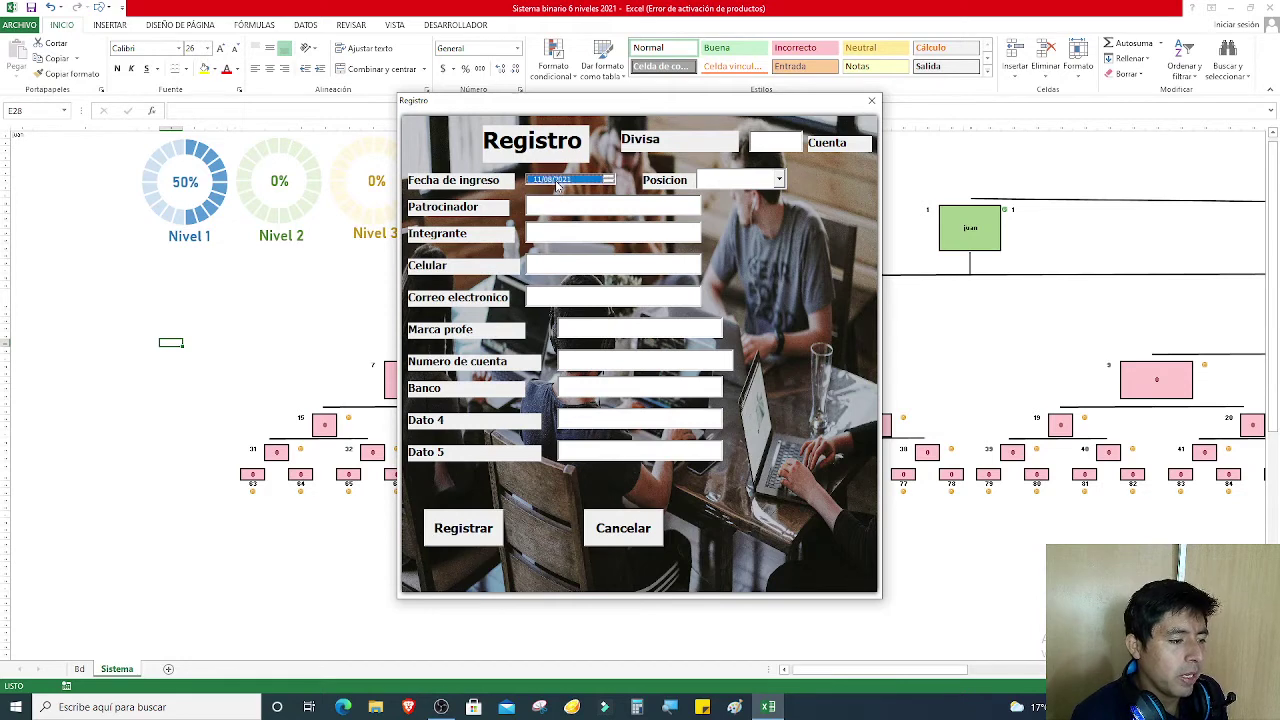
left_click(779, 180)
left_click(707, 213)
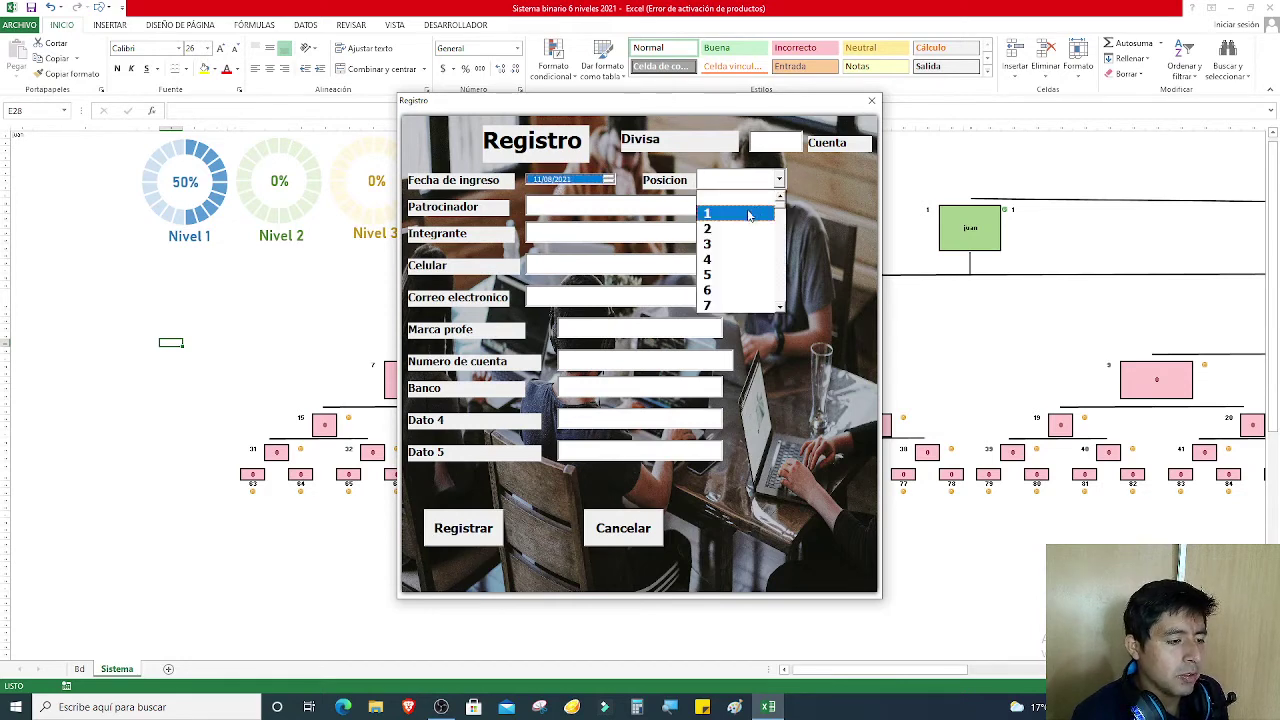
left_click(650, 390)
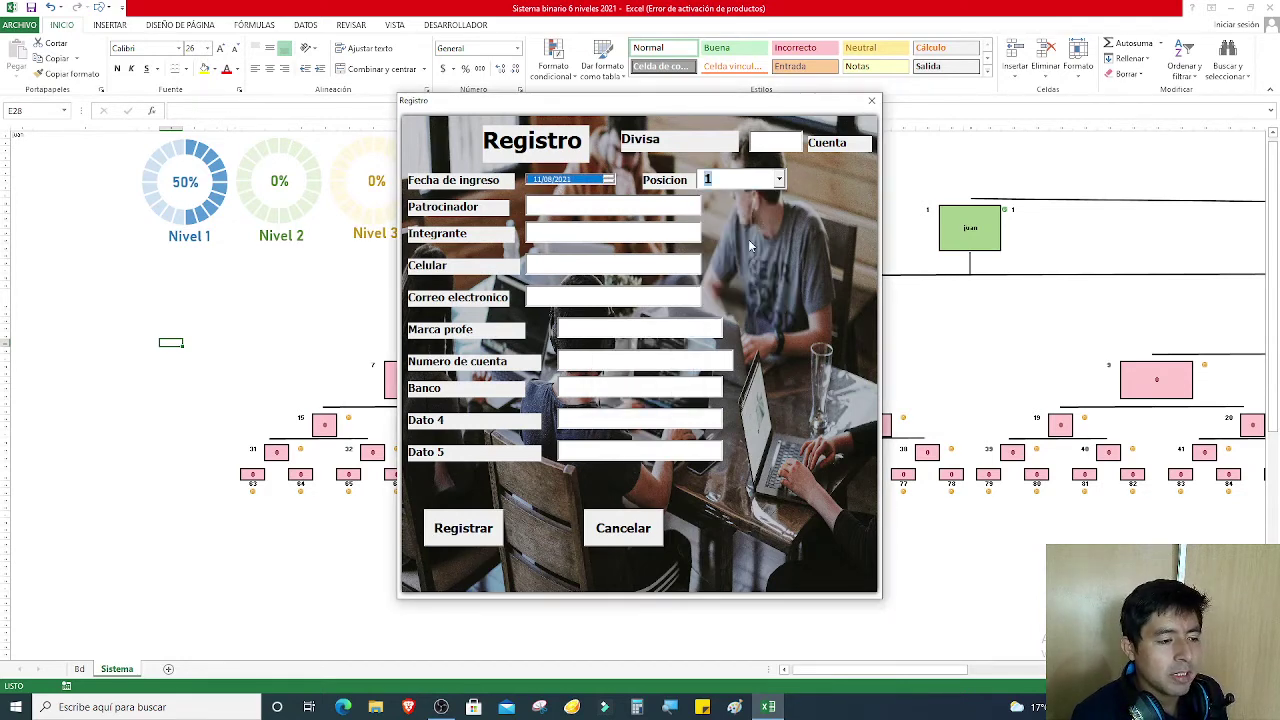
left_click(777, 181)
left_click(755, 213)
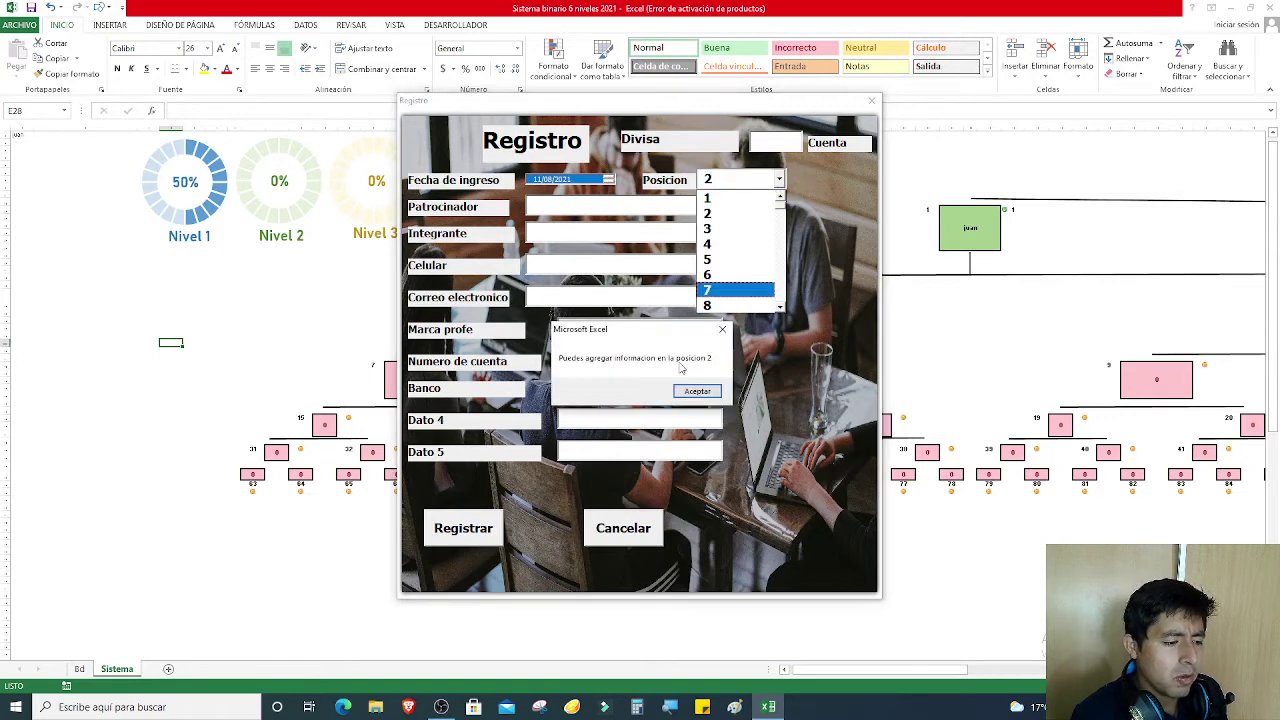
left_click(690, 391)
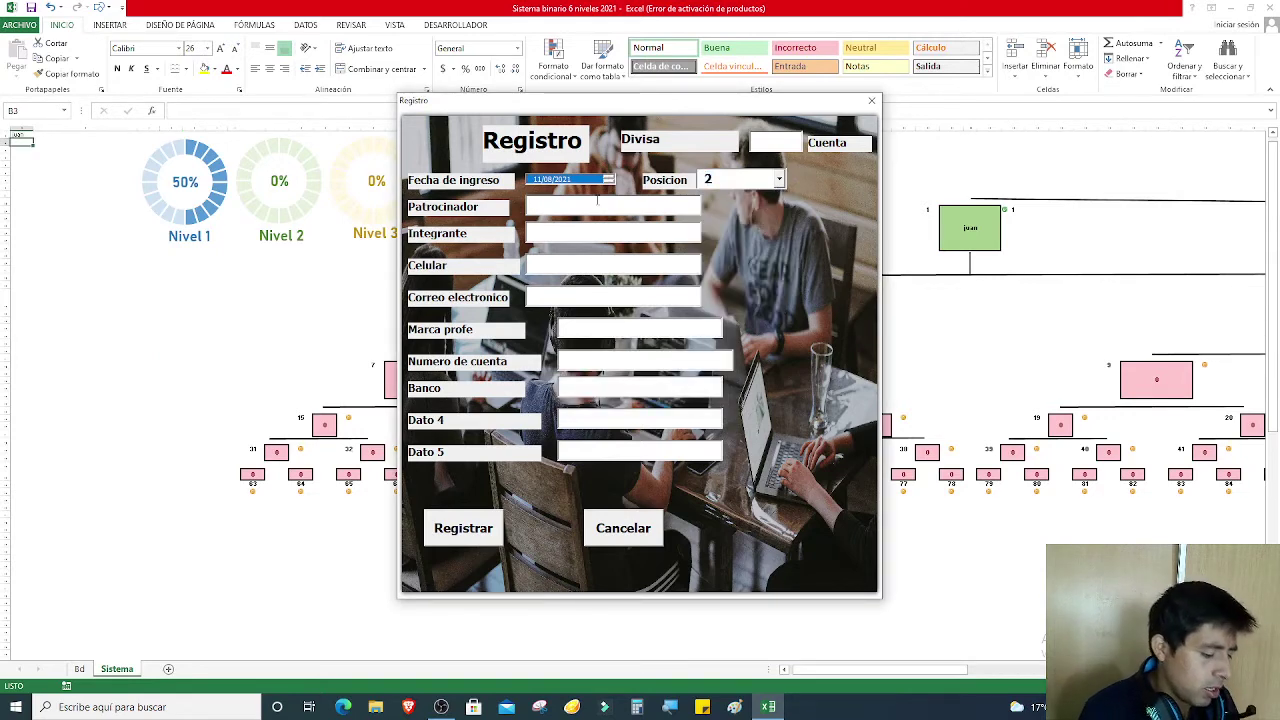
- Fill in sponsor, name, phone, profession ingeniero, account number, bank bbva and Divisa 100, then register
type("j")
key("BackSpace")
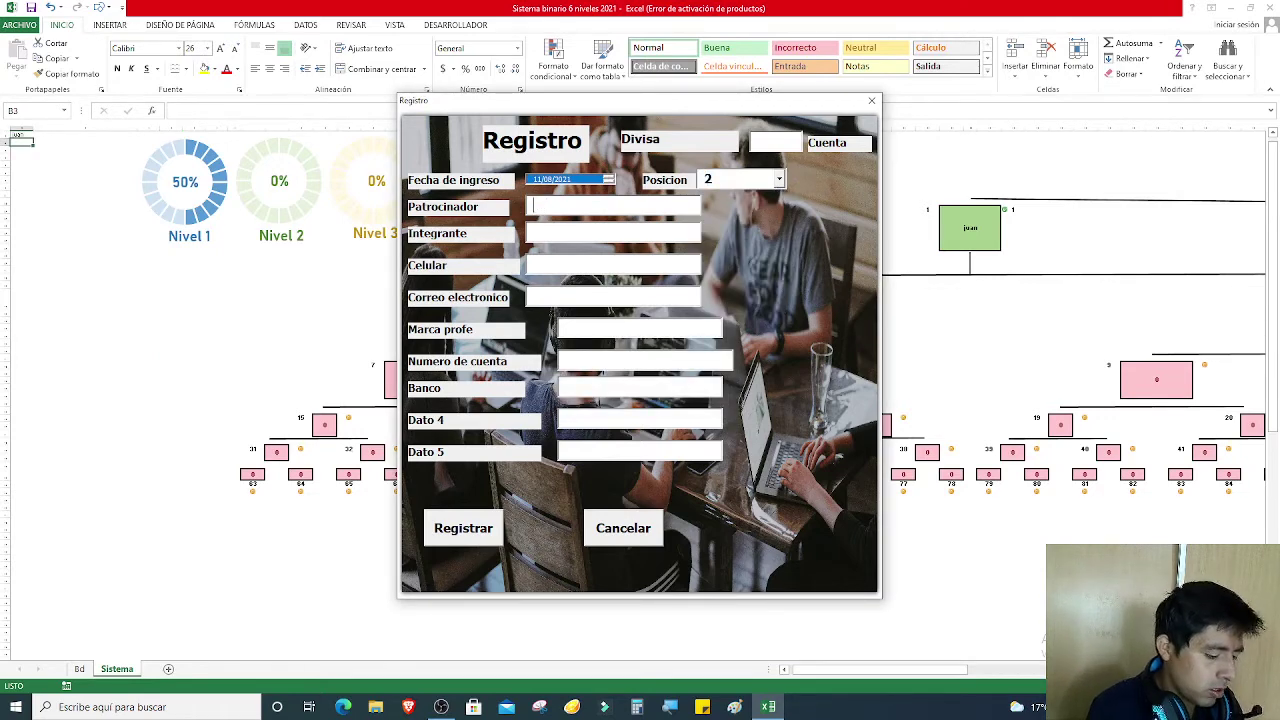
type("Martin")
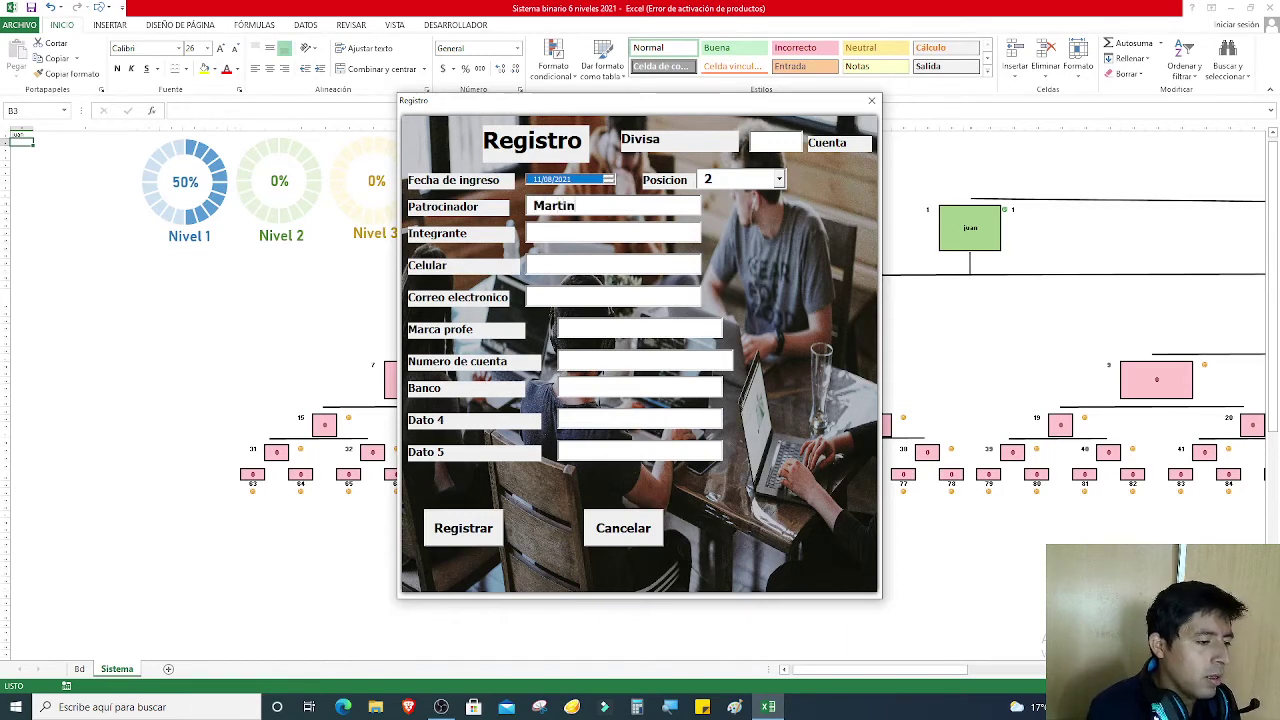
left_click(569, 233)
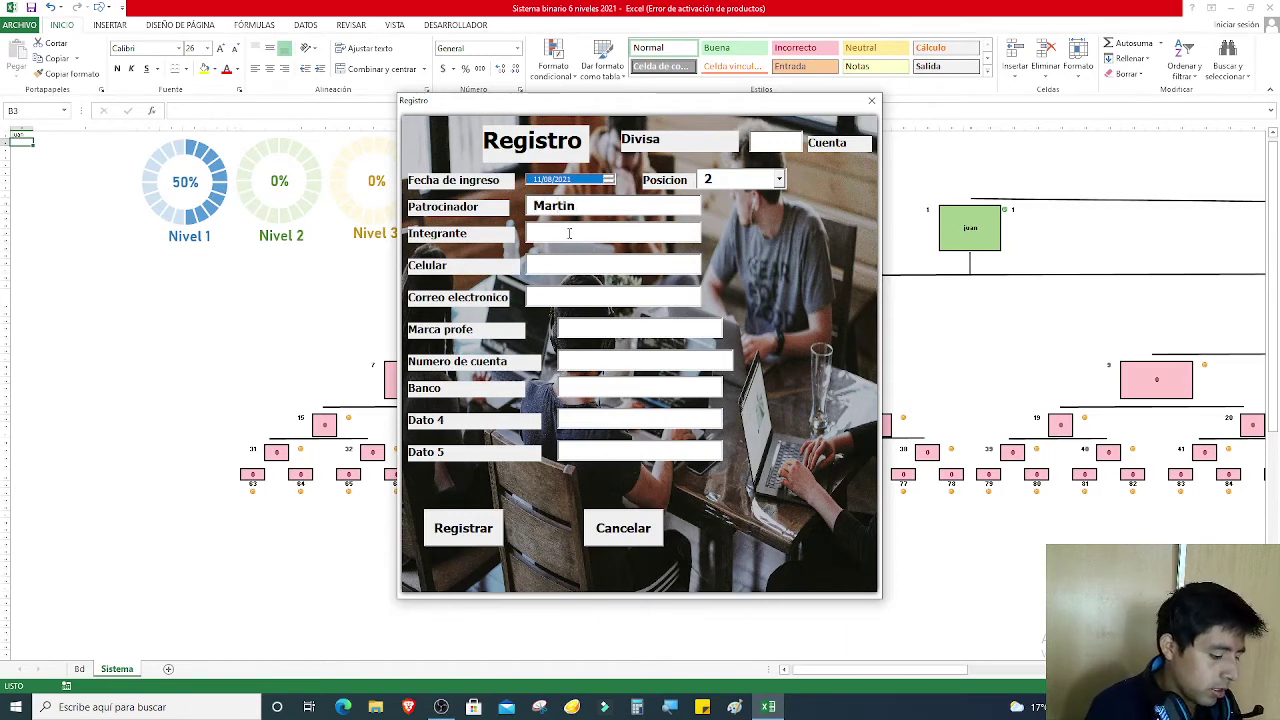
type("Juan")
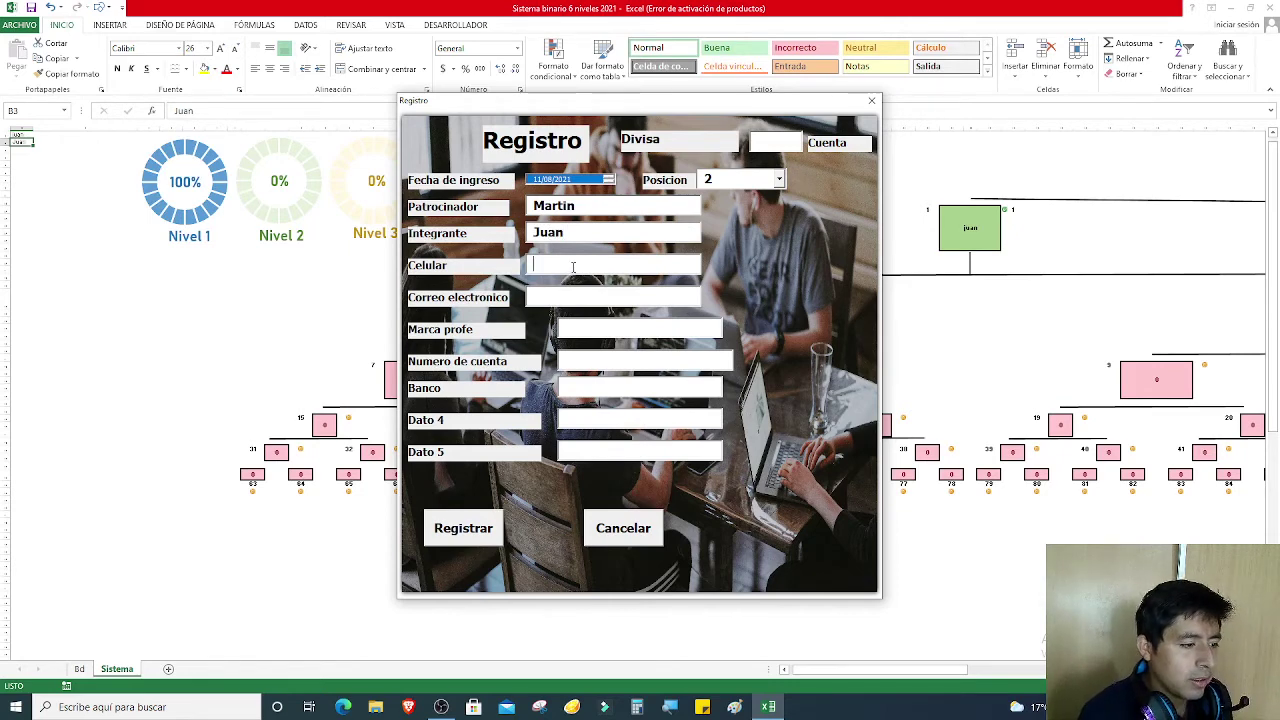
type("1231312")
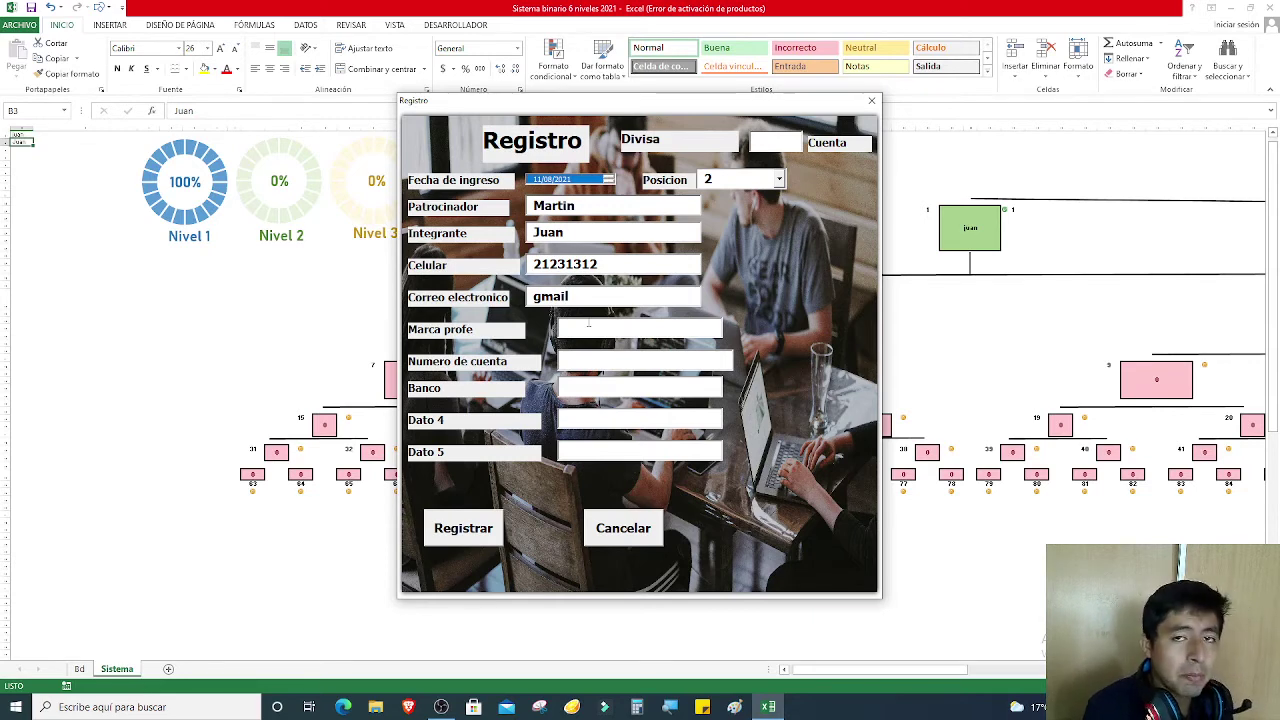
type("ngr")
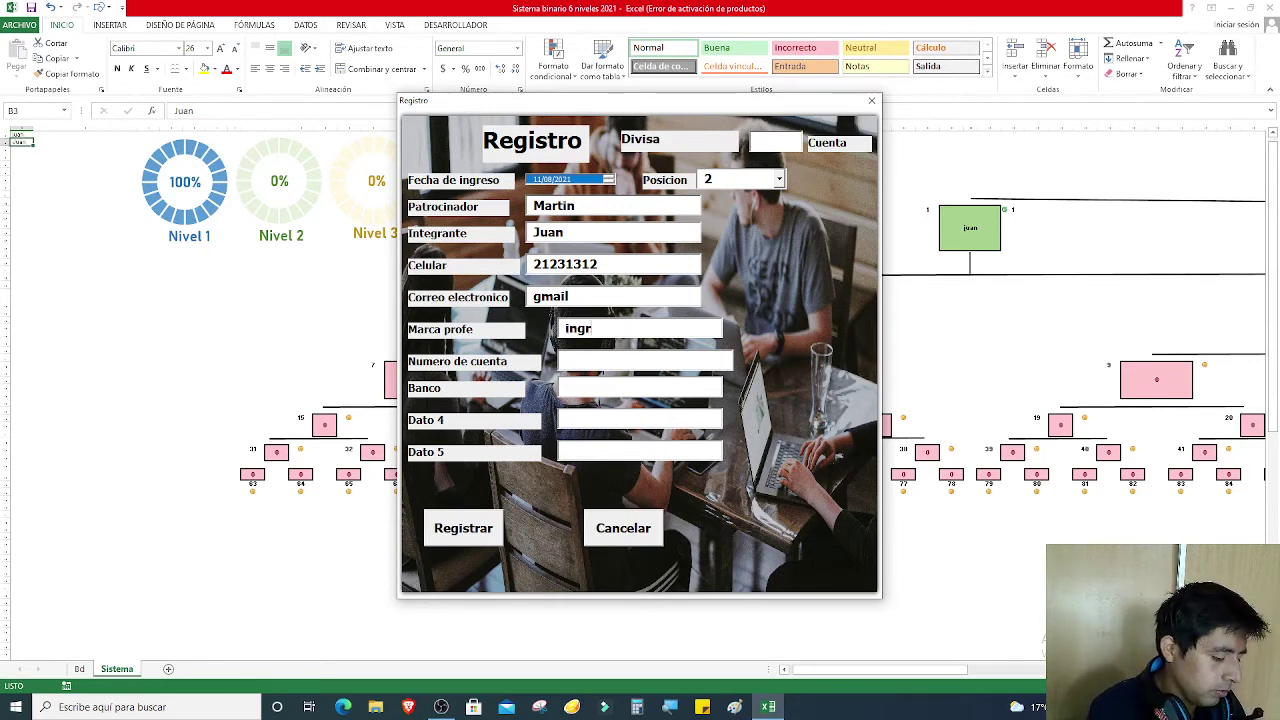
type("en")
type("eniero")
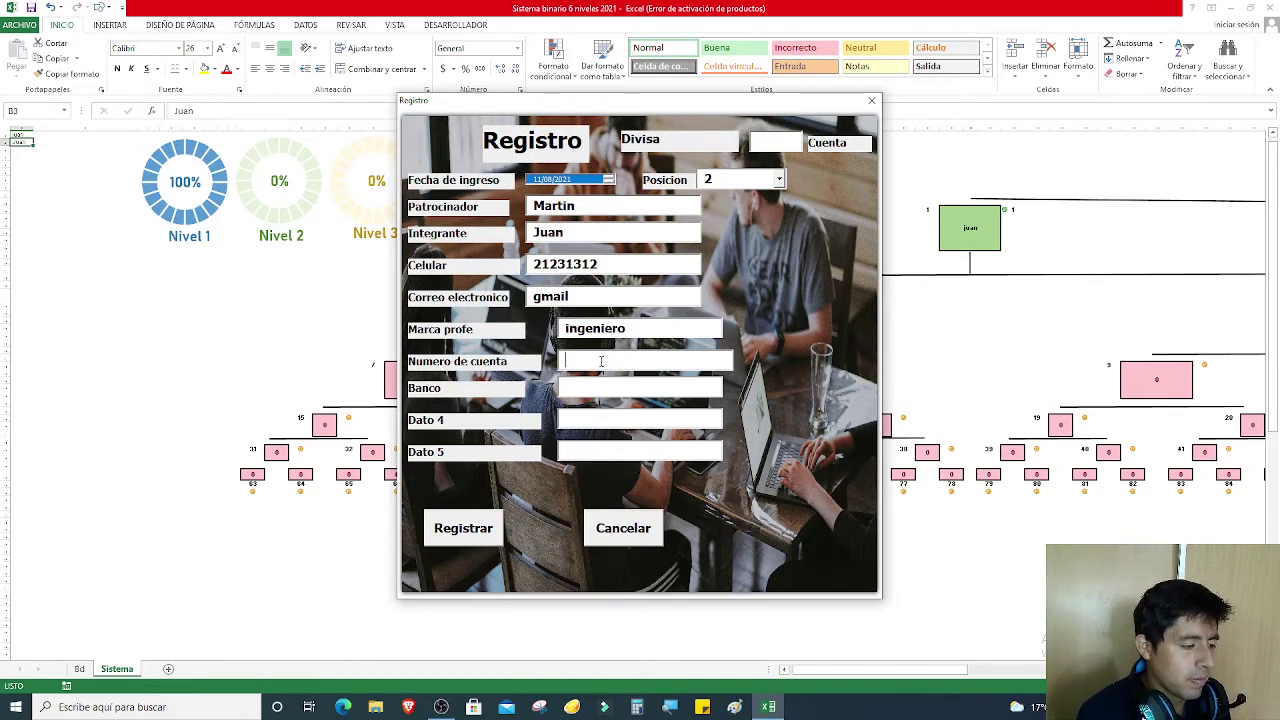
left_click(601, 362)
type("13213121")
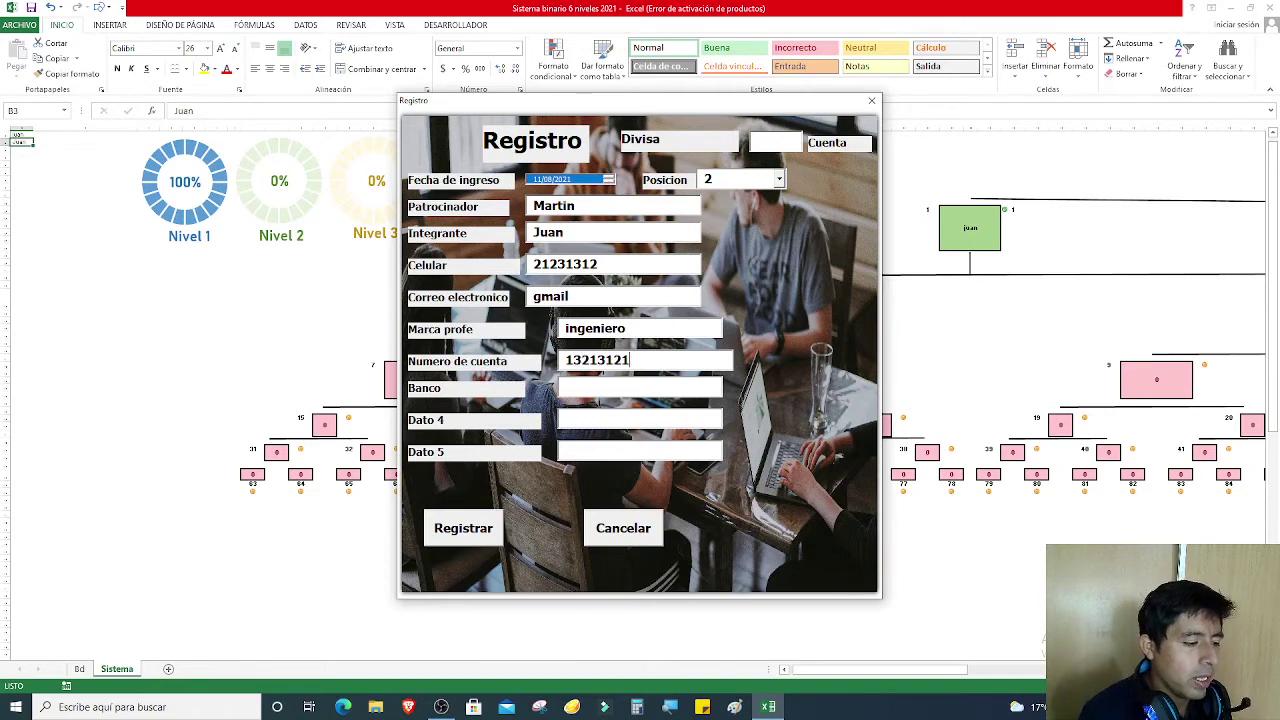
type("b")
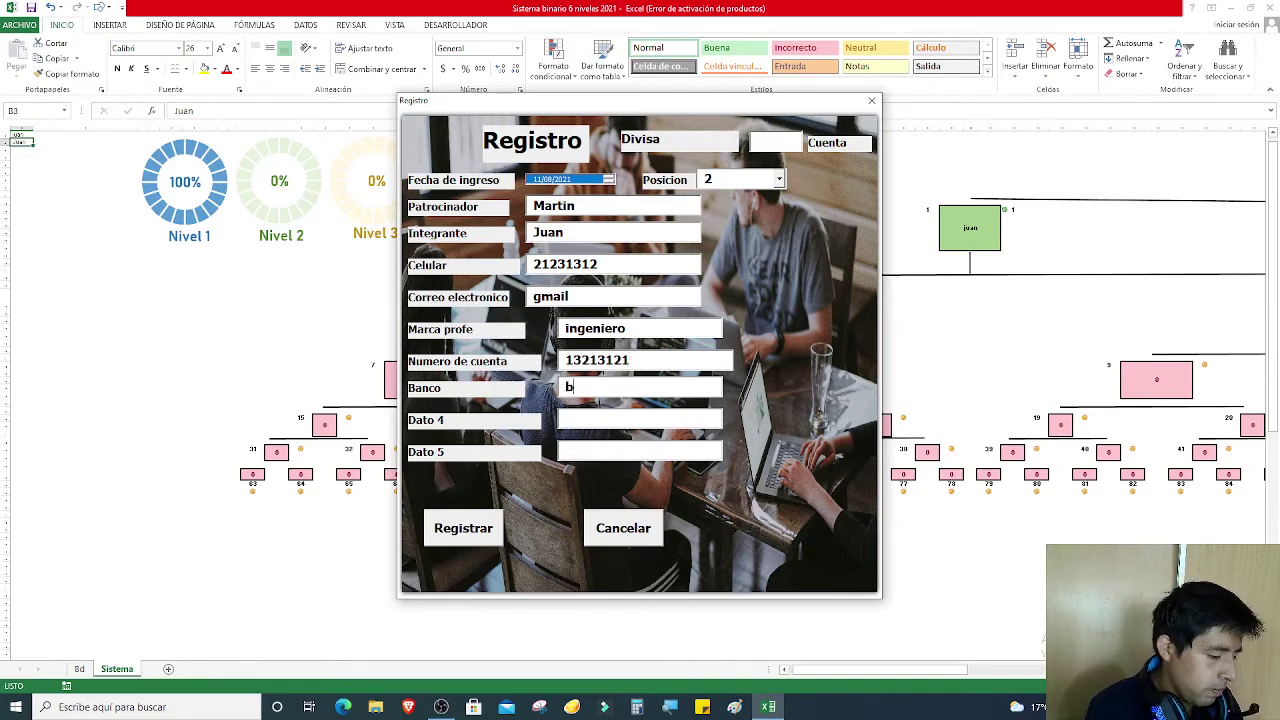
type("bv")
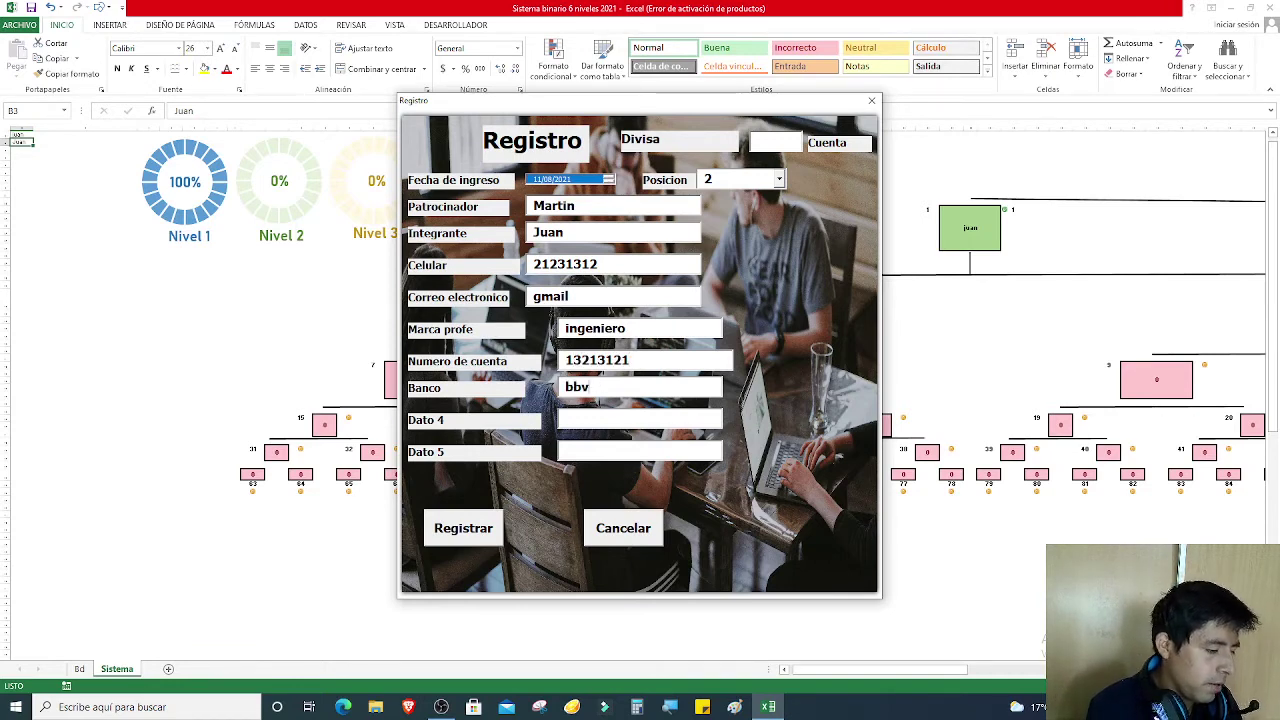
type("a")
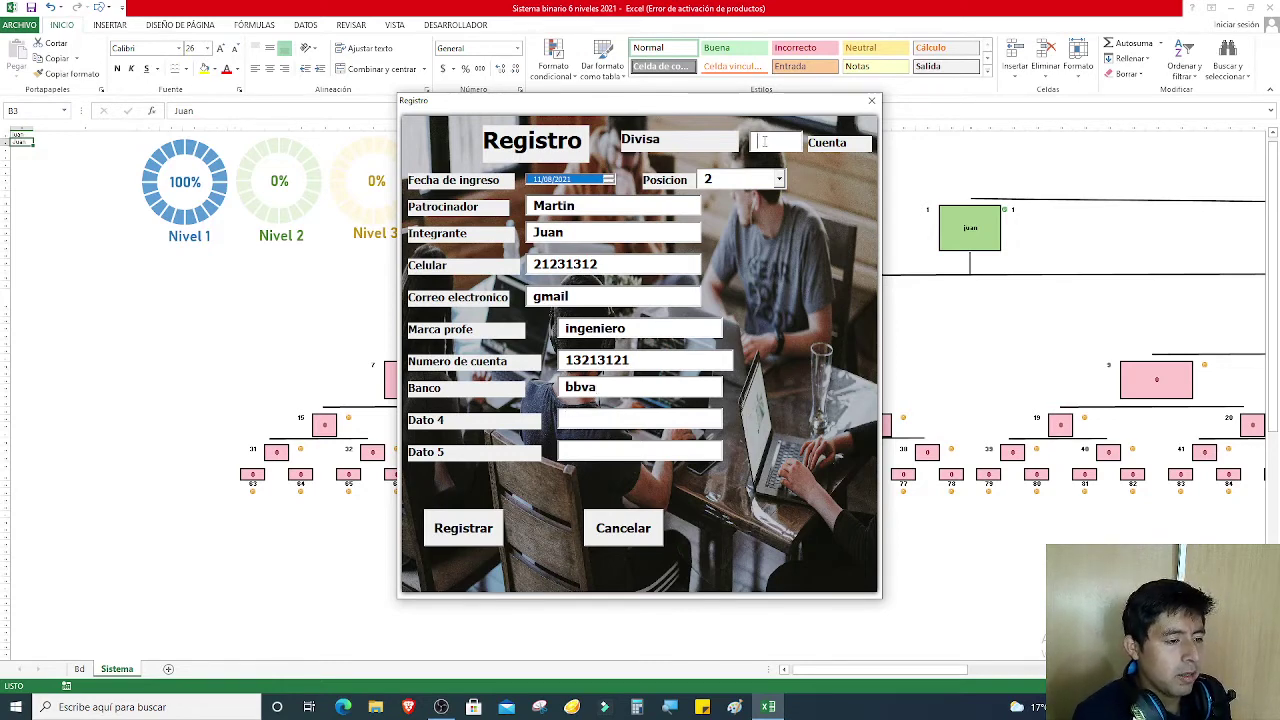
left_click(764, 141)
type("100")
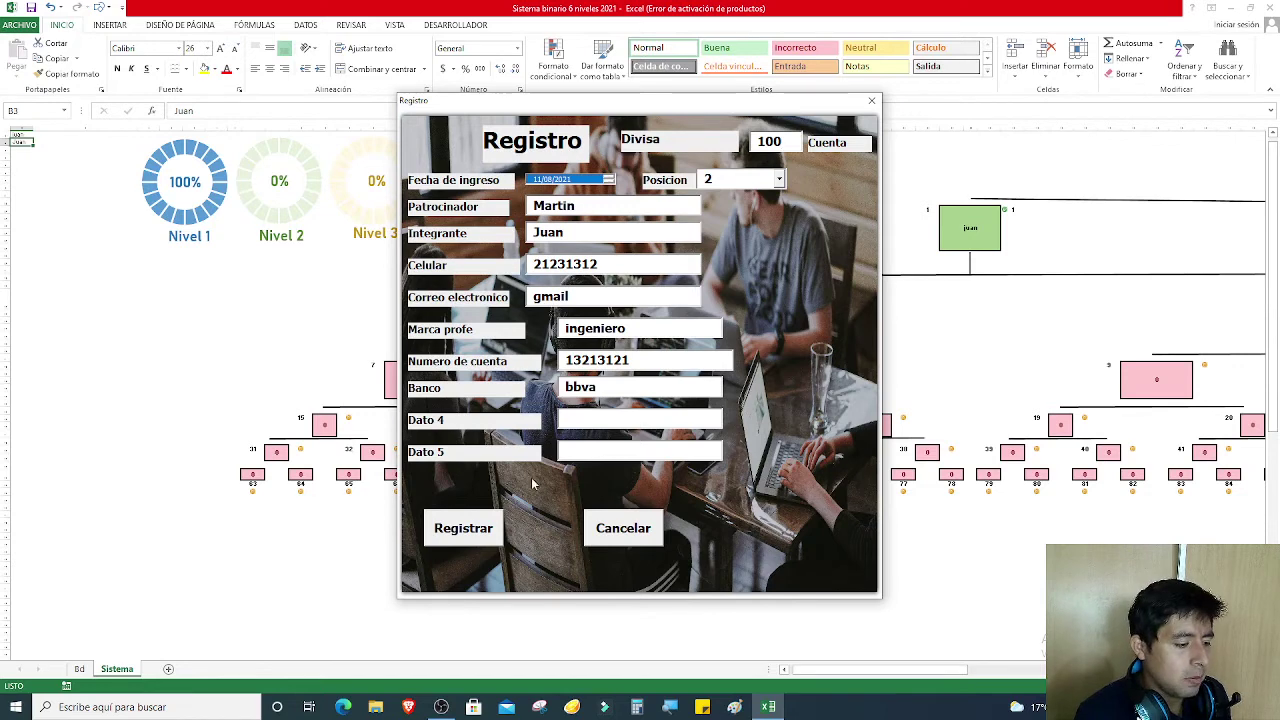
left_click(465, 528)
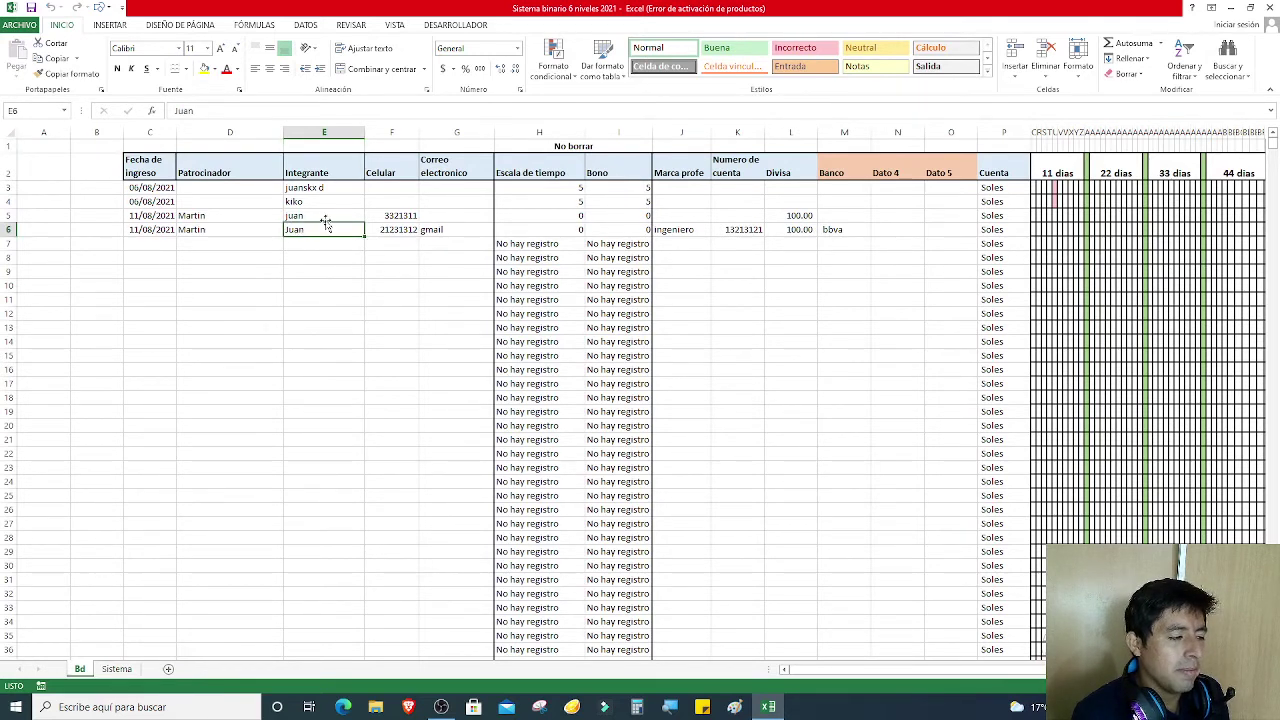
- Replace the Integrante name in Bd cell E6 with a new member's name
left_click(276, 111)
key("BackSpace")
key("BackSpace")
key("BackSpace")
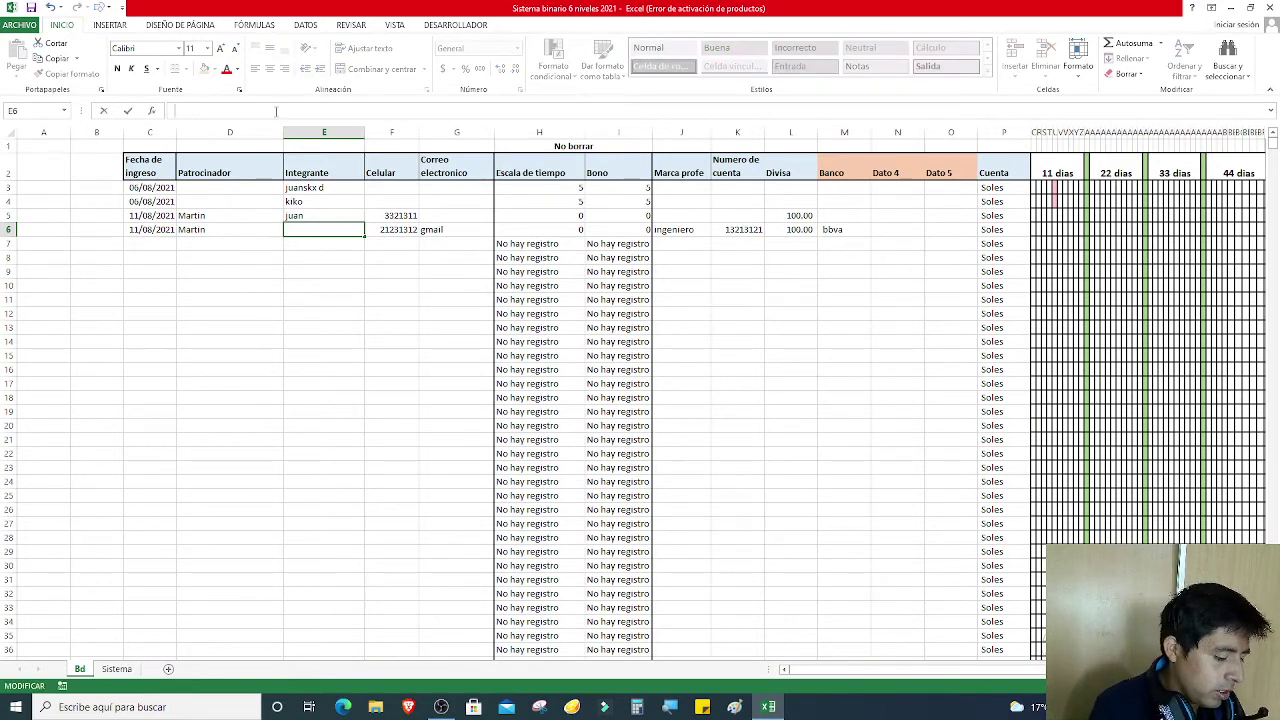
type("o")
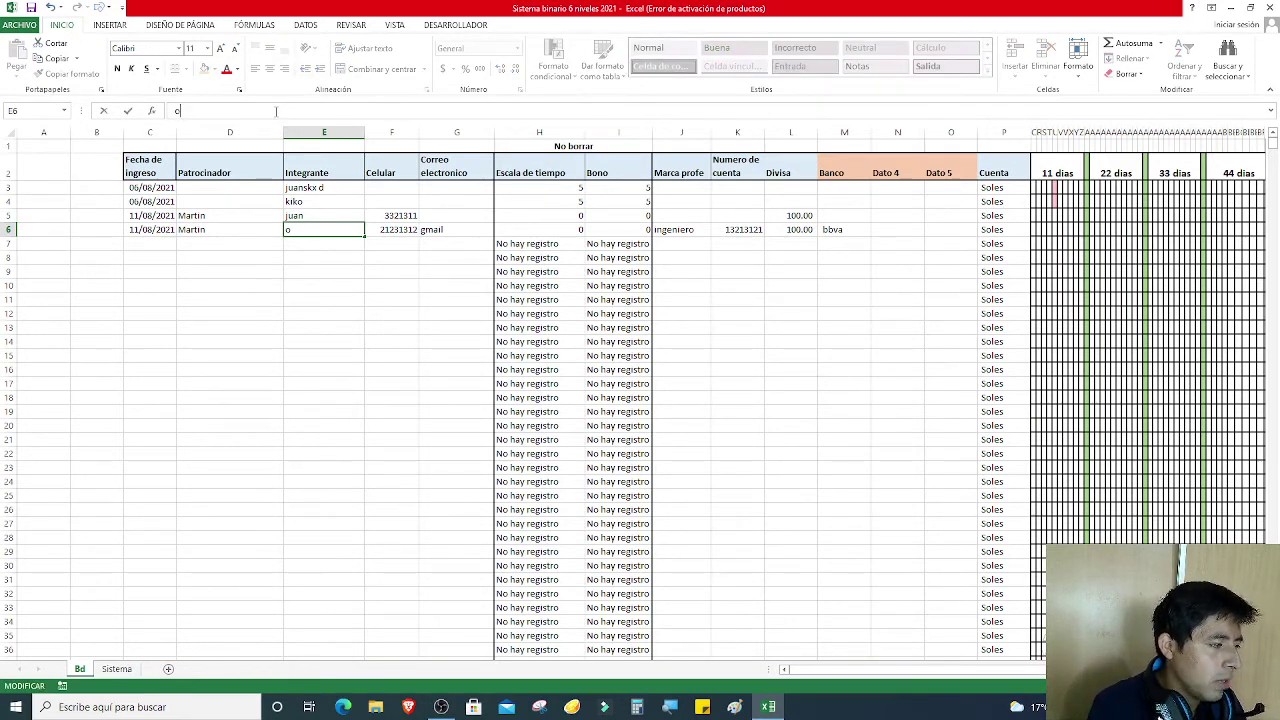
key("BackSpace")
type("pedr")
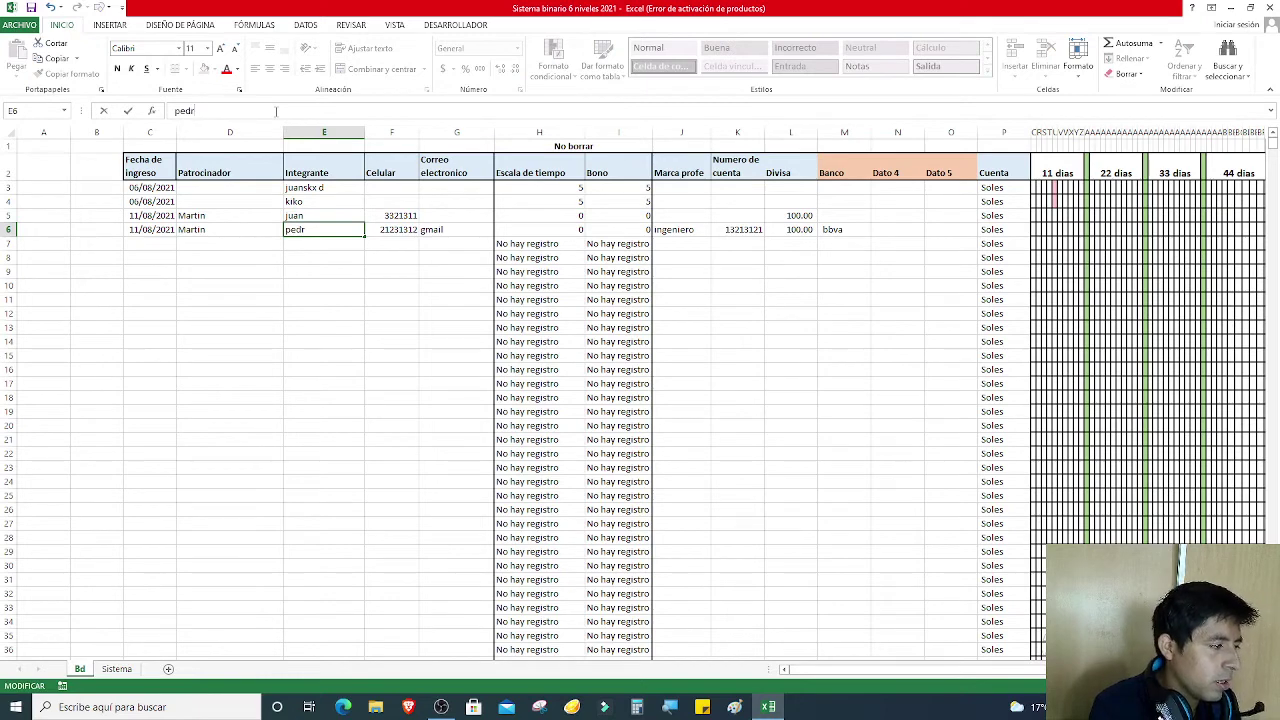
type("o")
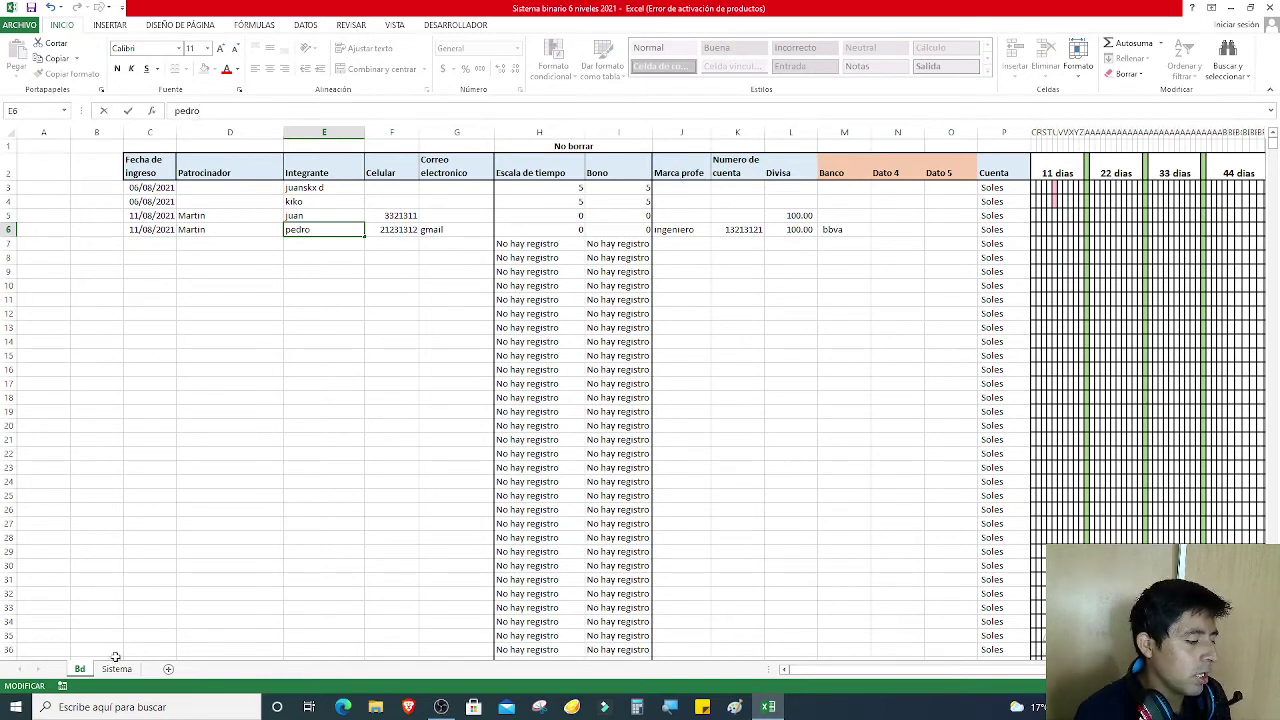
- Enter the same member name in Sistema cell B3, check tree node 2, then return to Bd
left_click(116, 668)
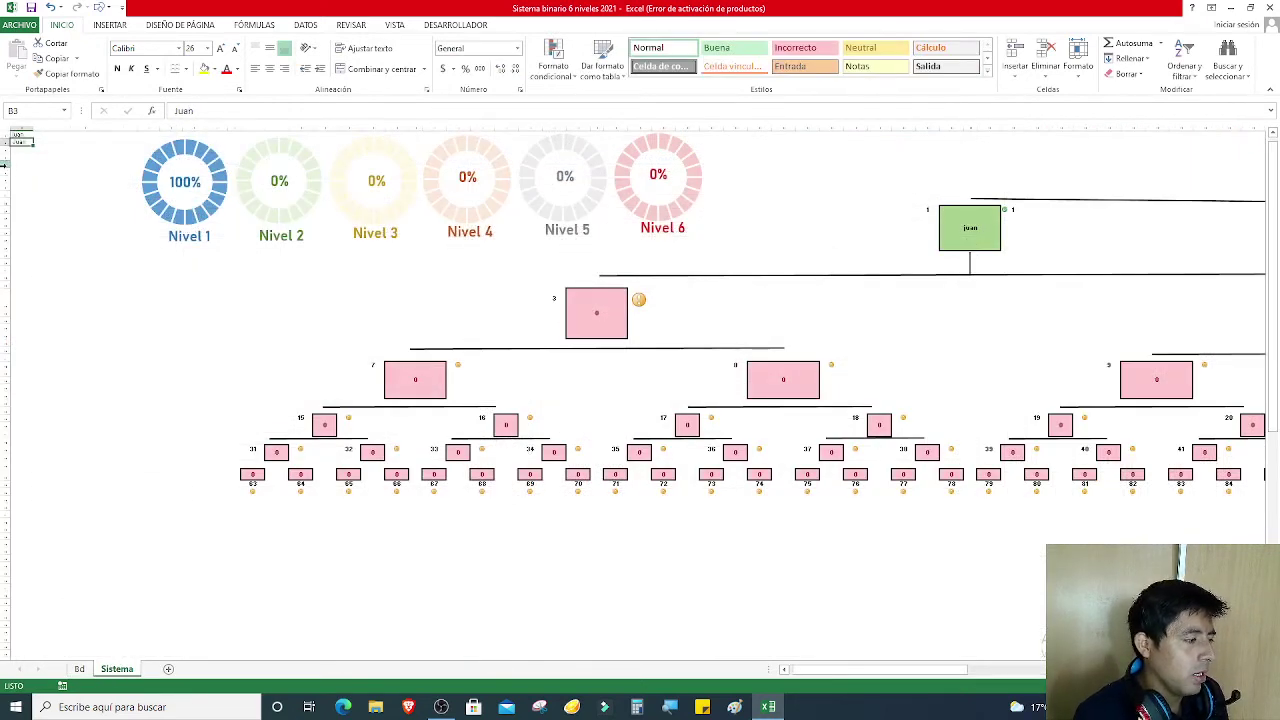
type("Pedro")
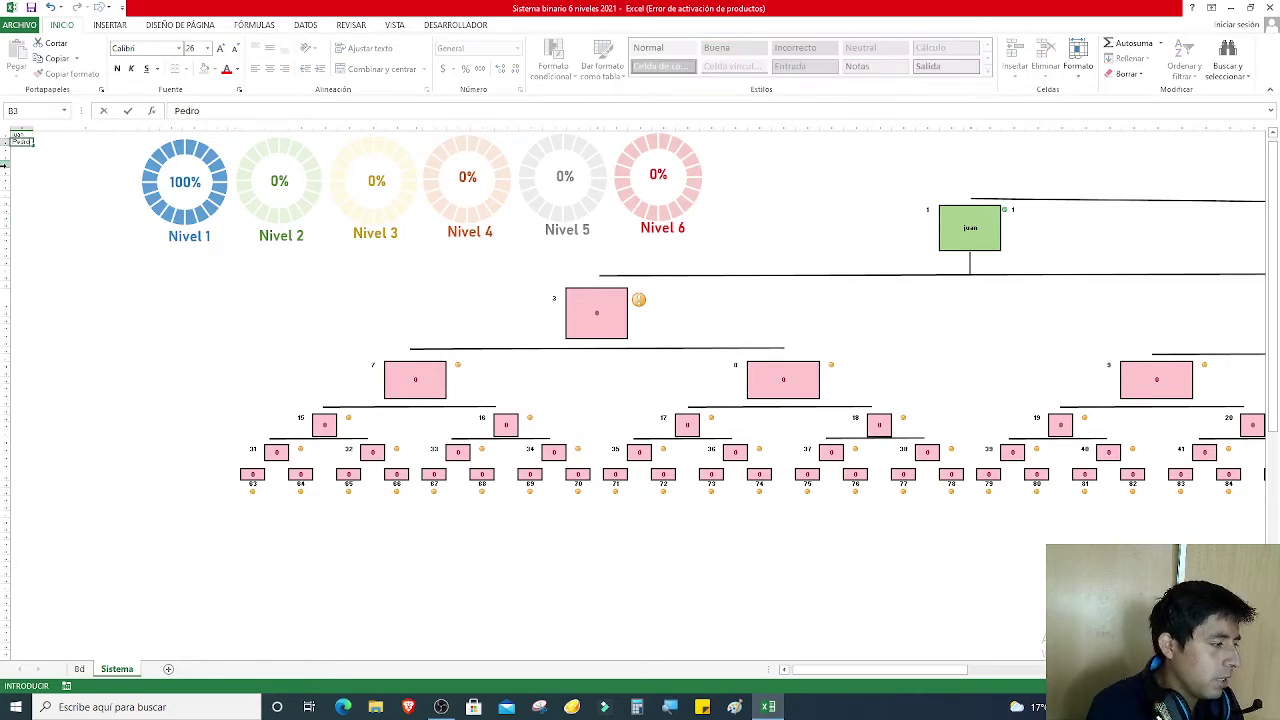
key("Return")
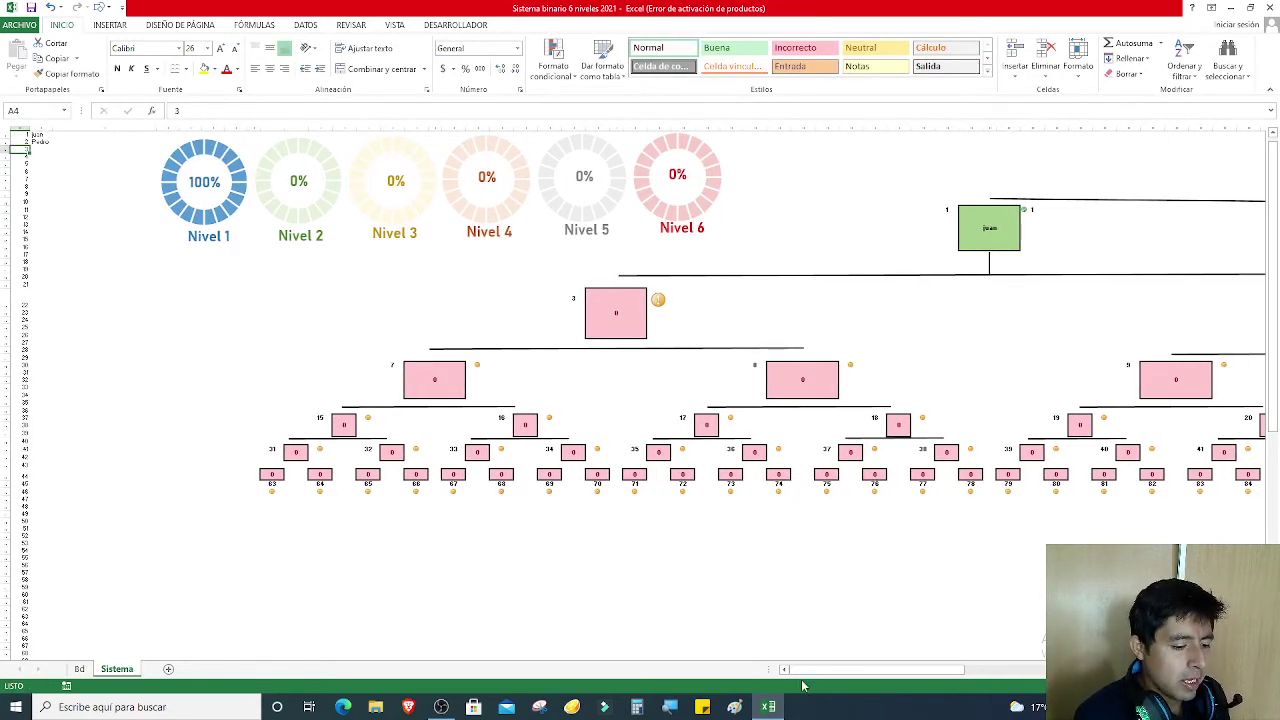
left_click_drag(815, 669, 1037, 637)
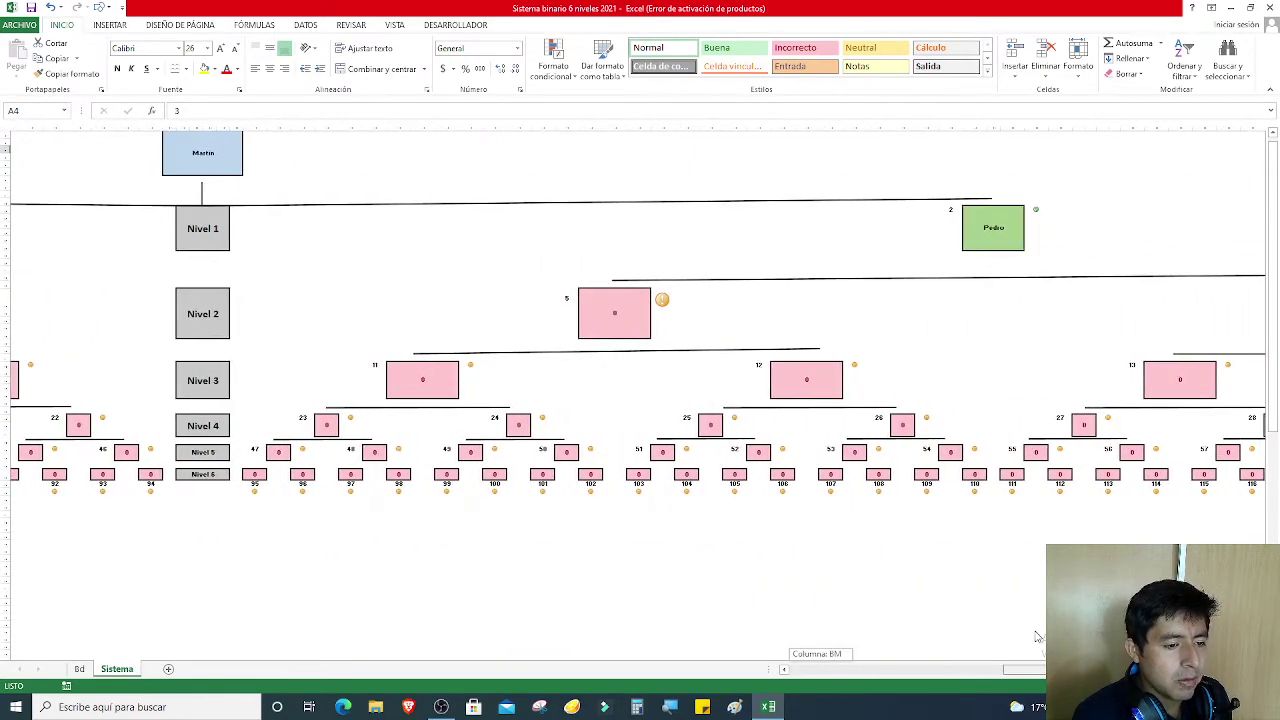
left_click_drag(1037, 637, 806, 651)
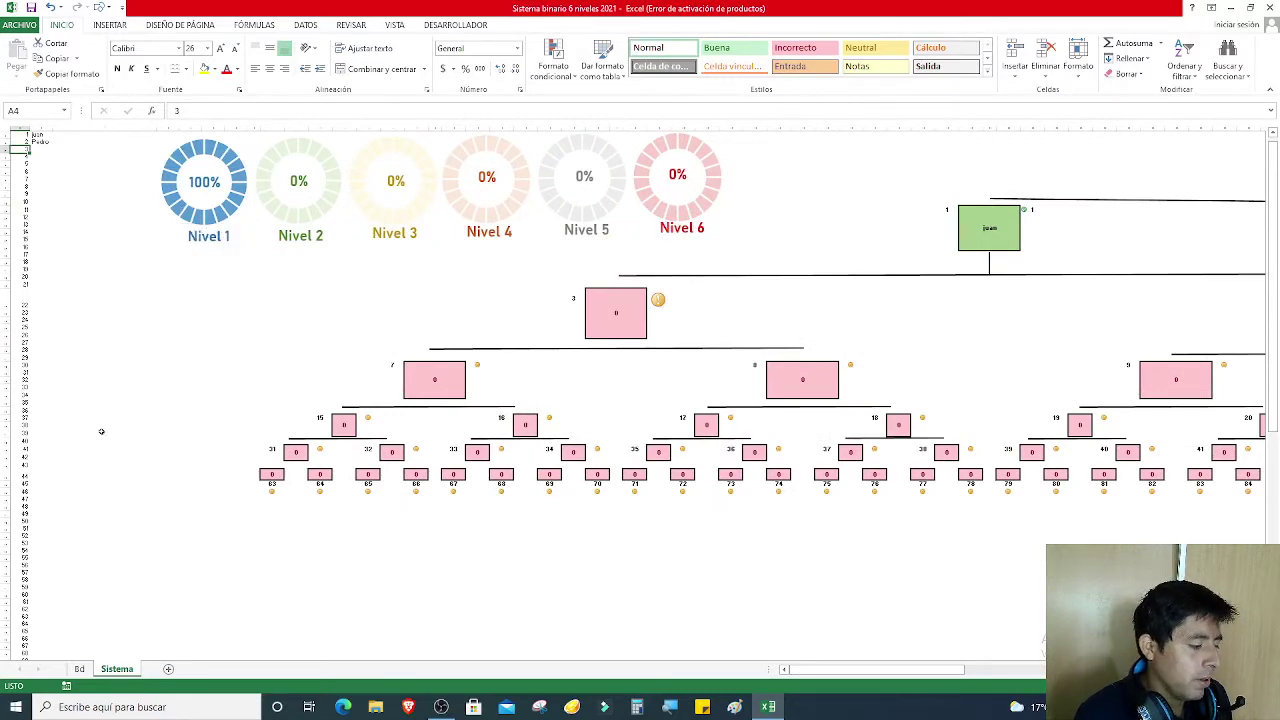
left_click(79, 668)
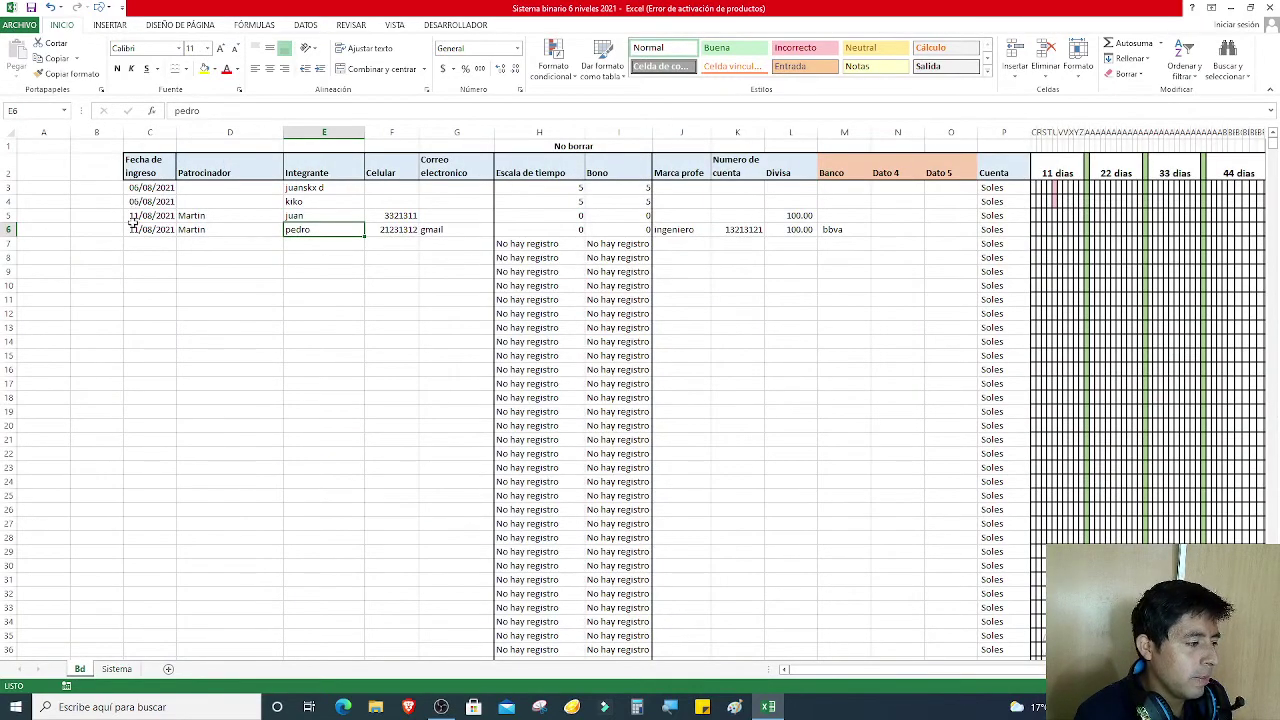
- Rename Bd header J2 to Profesion, then select cell B4 on the Sistema sheet
left_click(693, 165)
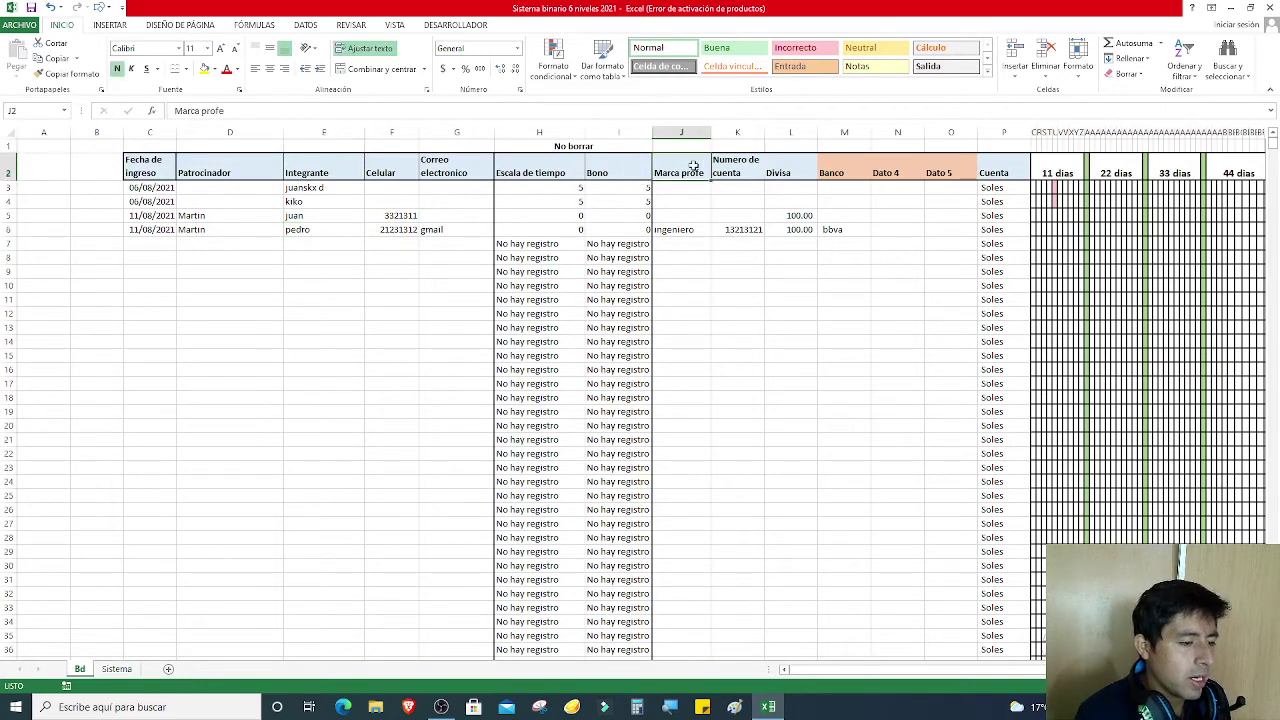
type("Profesion")
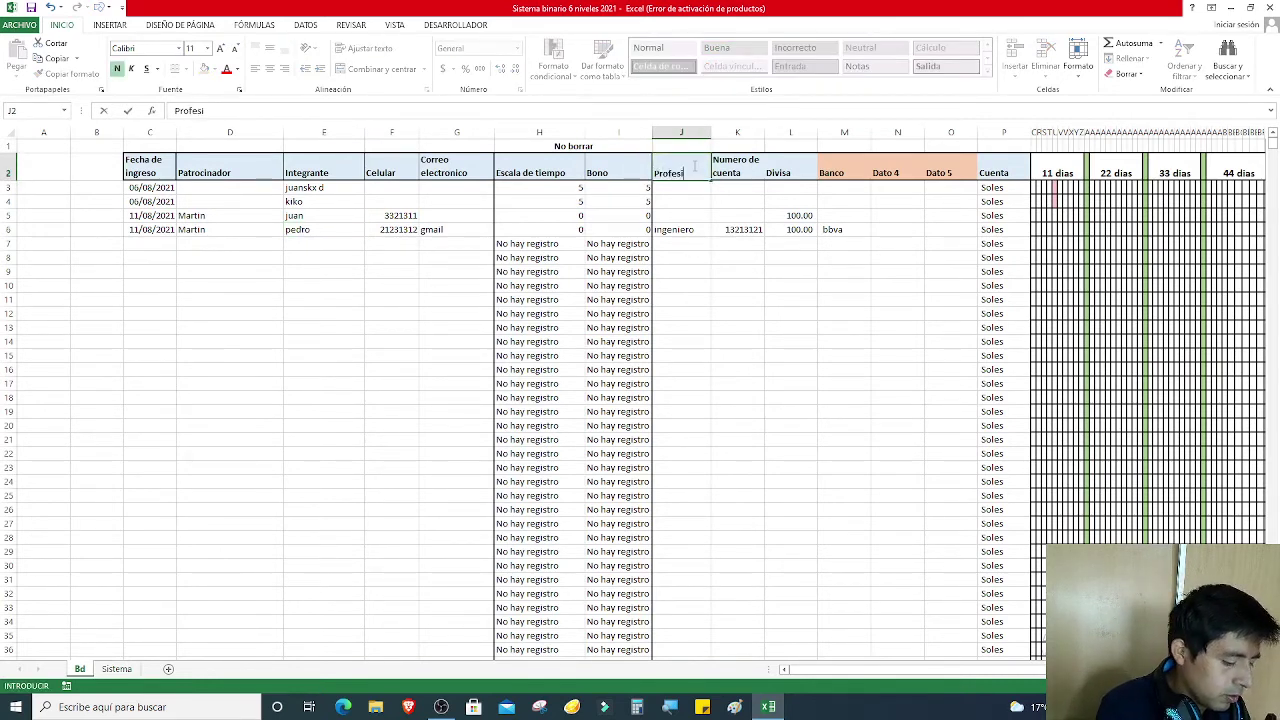
key("Return")
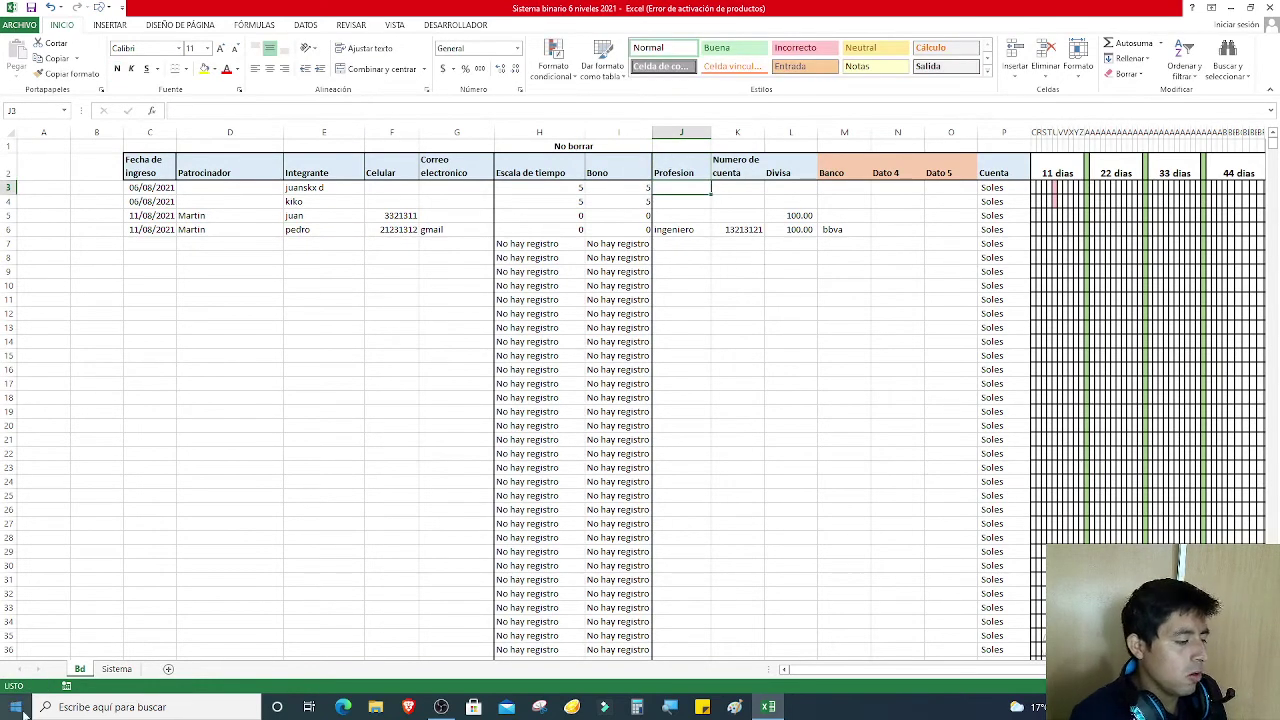
left_click(116, 668)
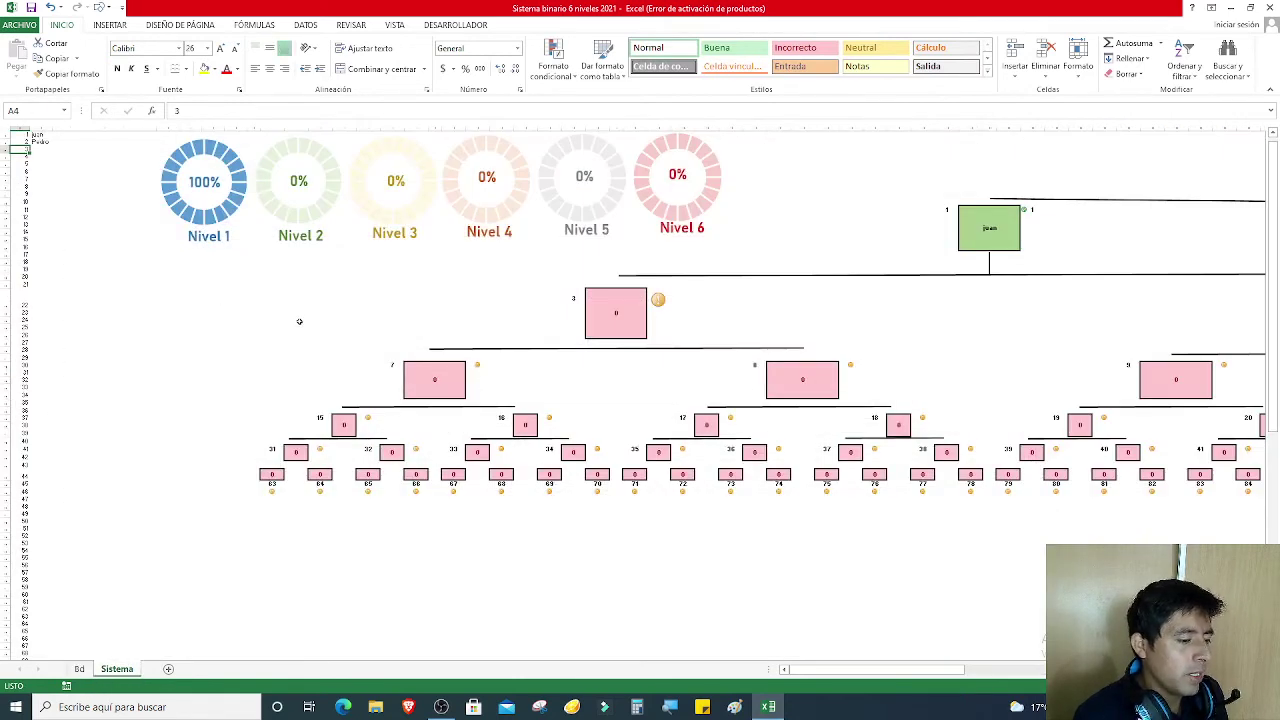
left_click(43, 148)
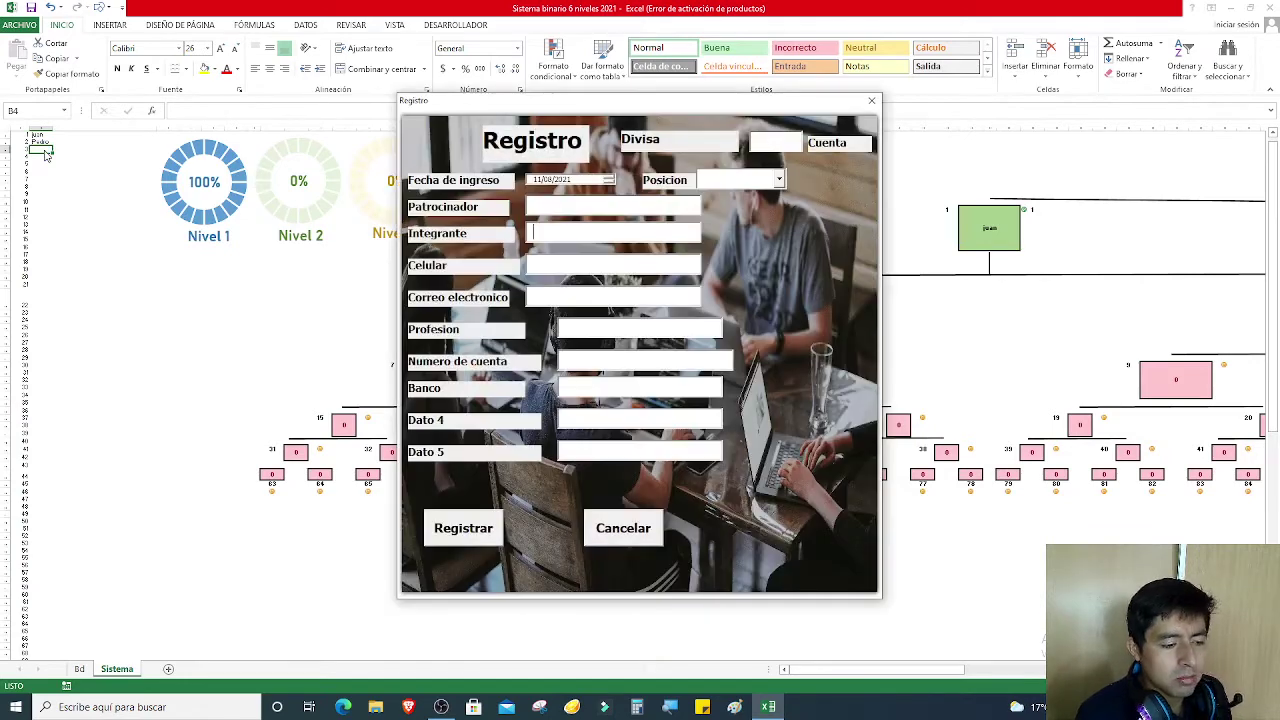
- Try position 127 in Registro, find it already registered, close the form and reopen it
left_click(779, 186)
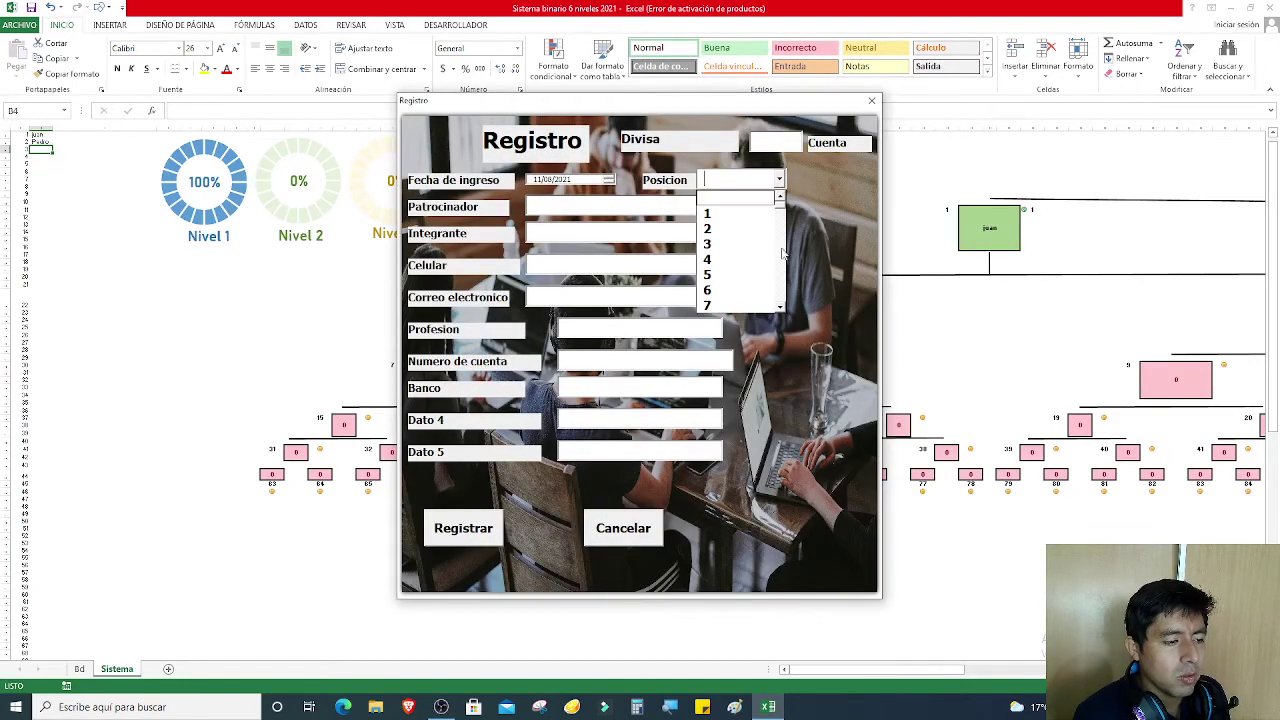
left_click_drag(782, 205, 783, 324)
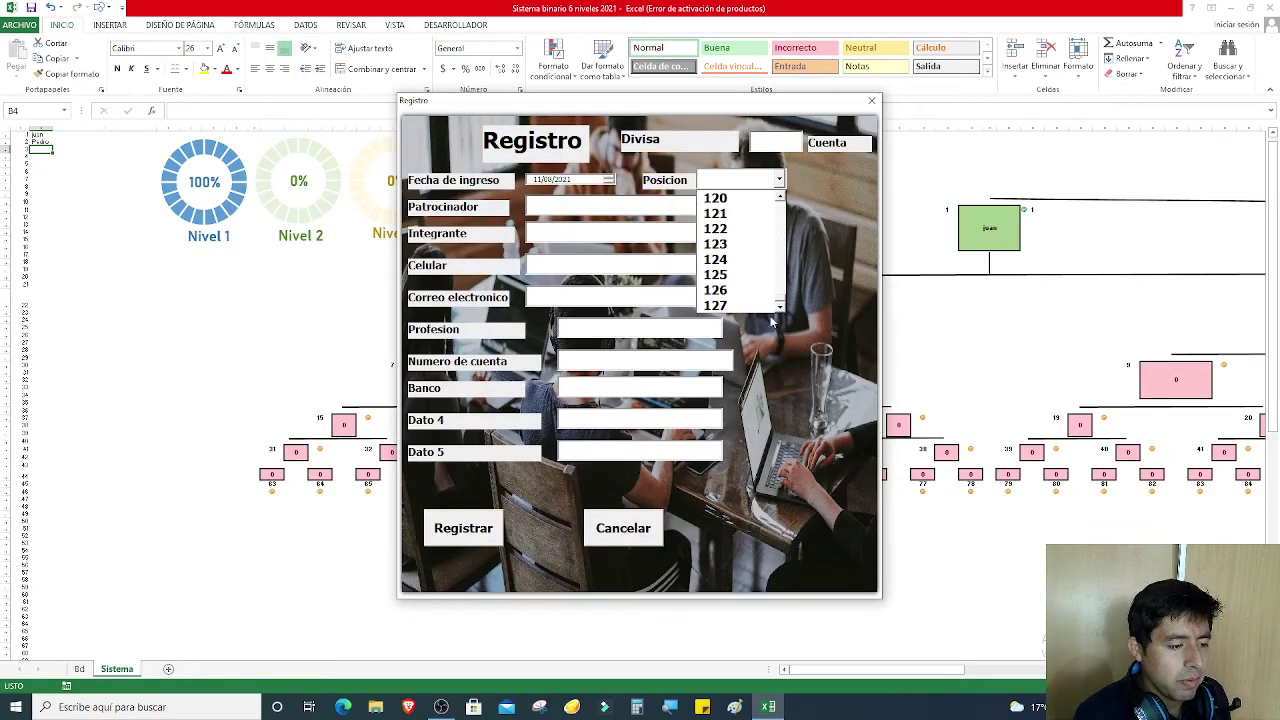
left_click(752, 305)
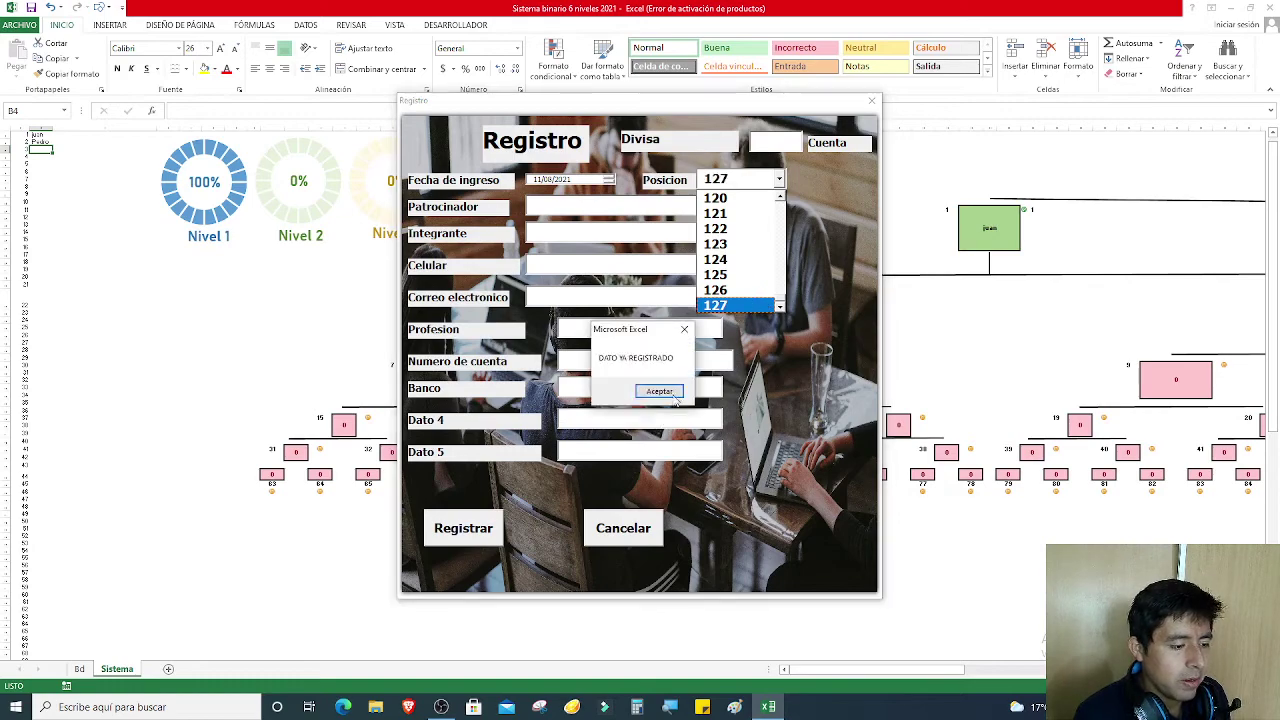
left_click(659, 391)
left_click(871, 100)
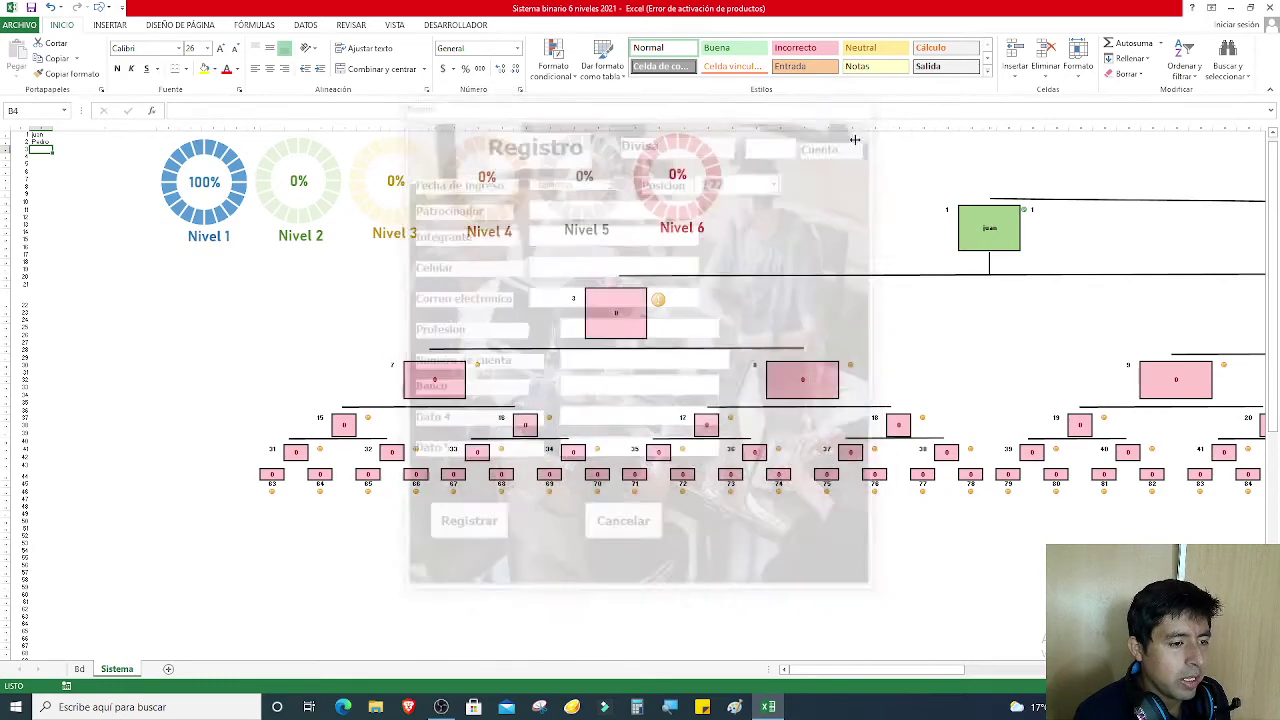
left_click_drag(872, 669, 1090, 671)
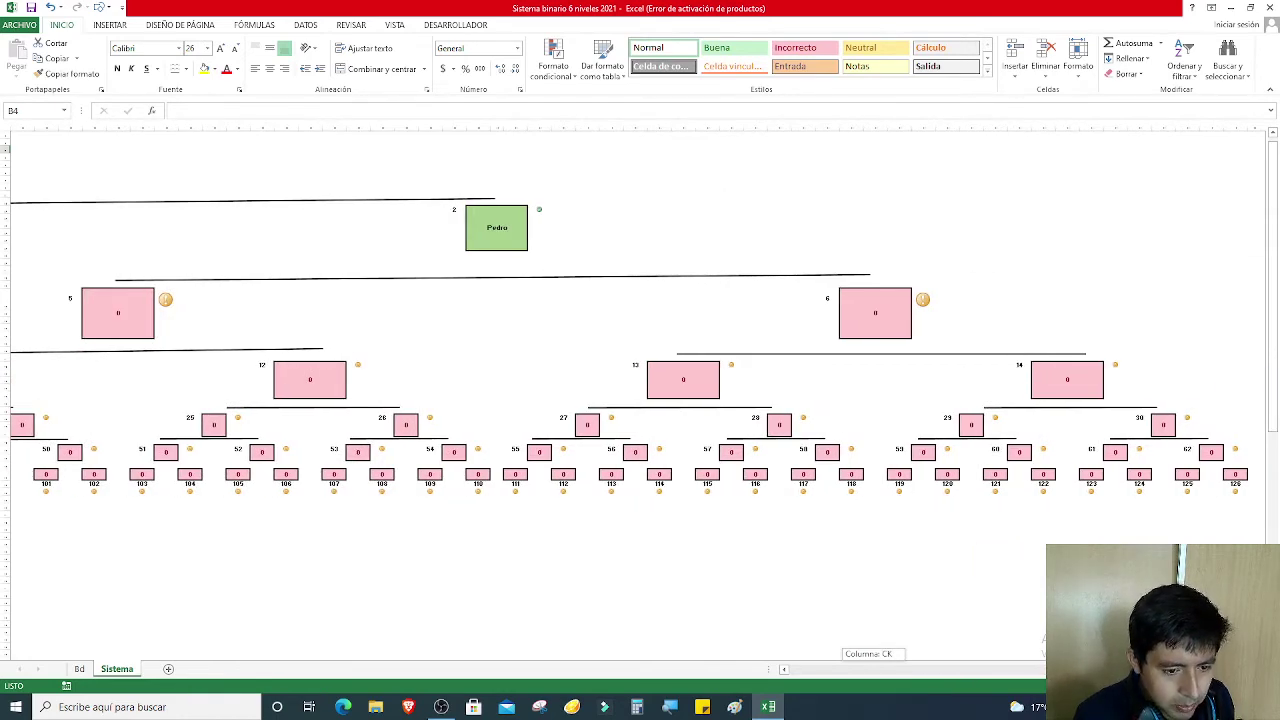
left_click_drag(868, 669, 284, 283)
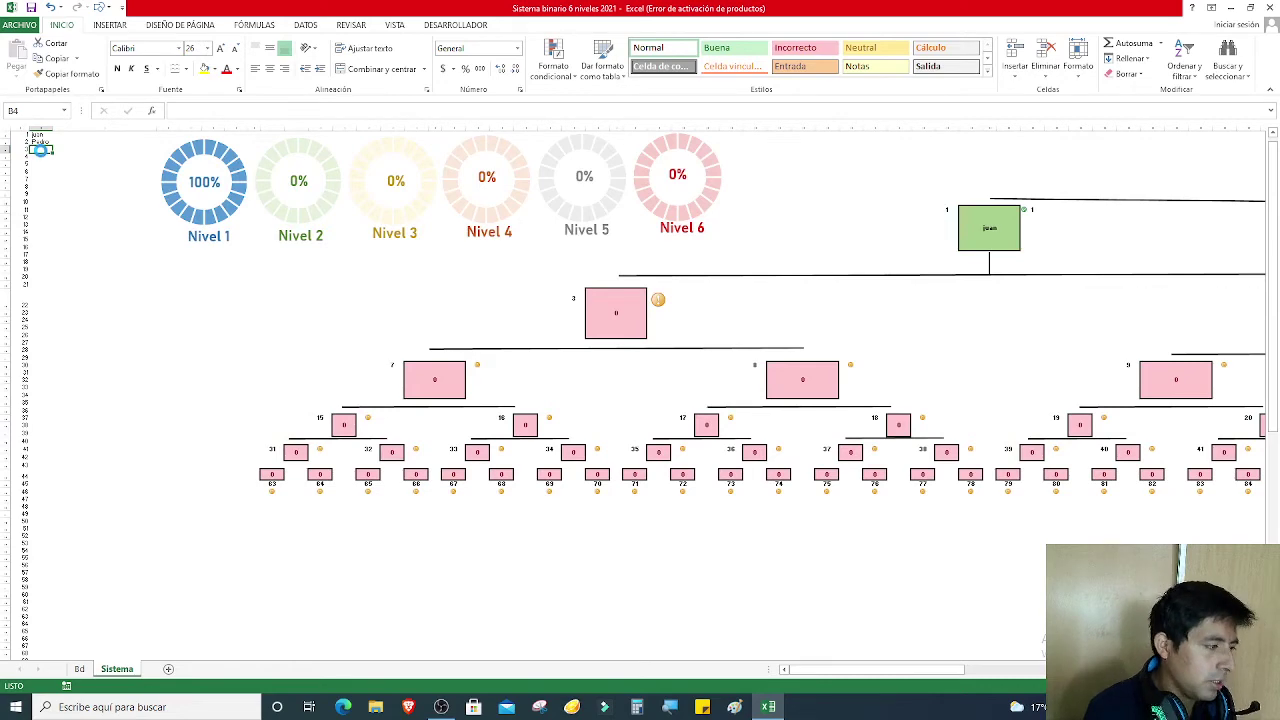
left_click(457, 231)
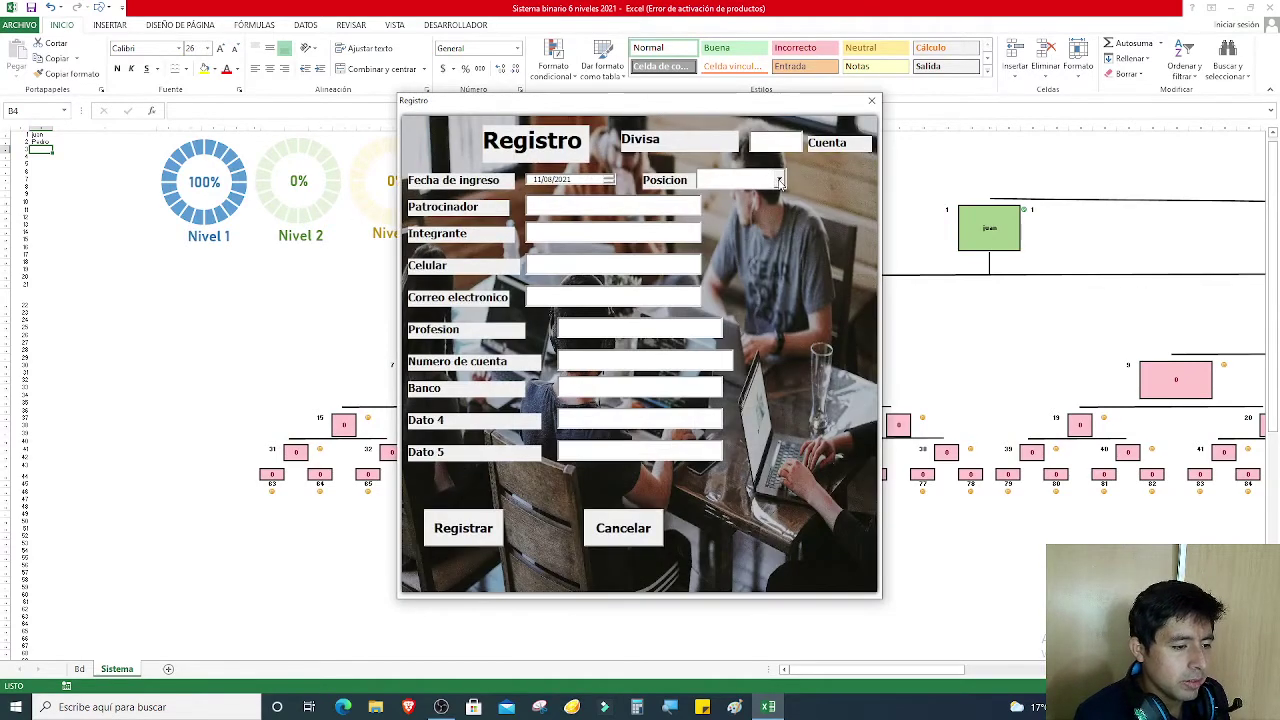
- Choose position 126, enter the member's name and Divisa 100, and register them into Bd
left_click(779, 180)
left_click_drag(783, 210, 776, 325)
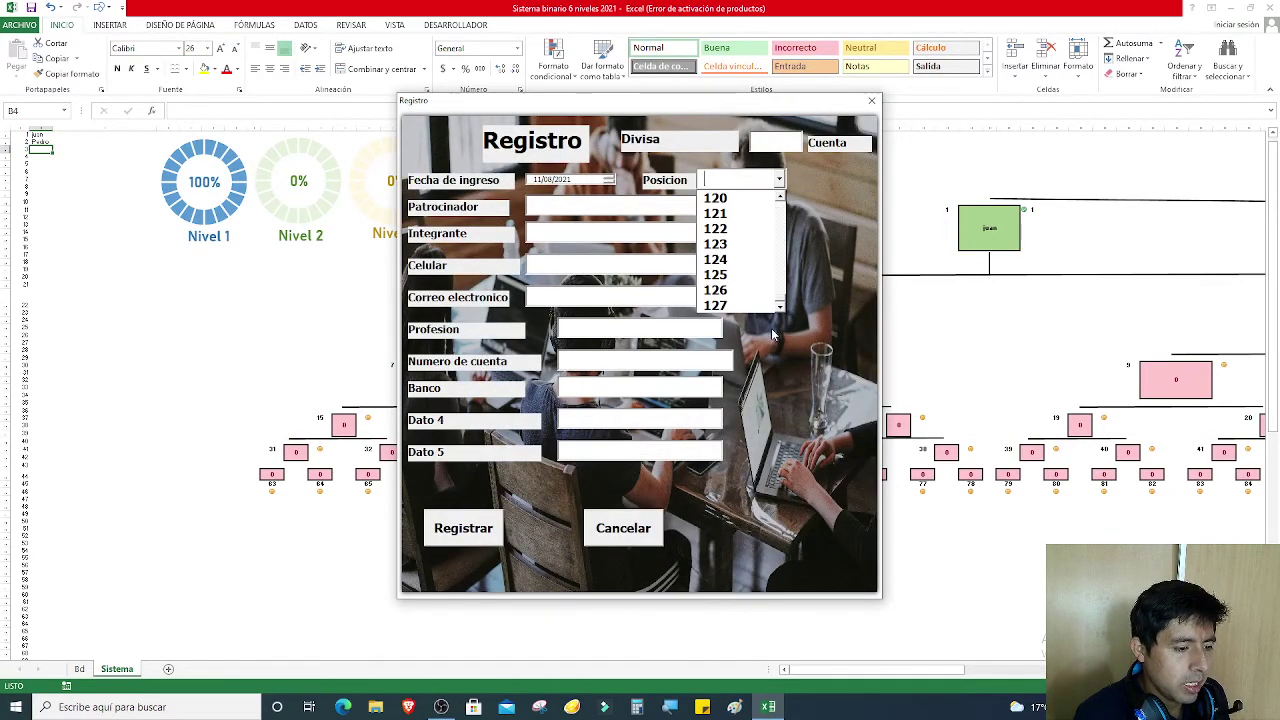
left_click(742, 290)
left_click(700, 391)
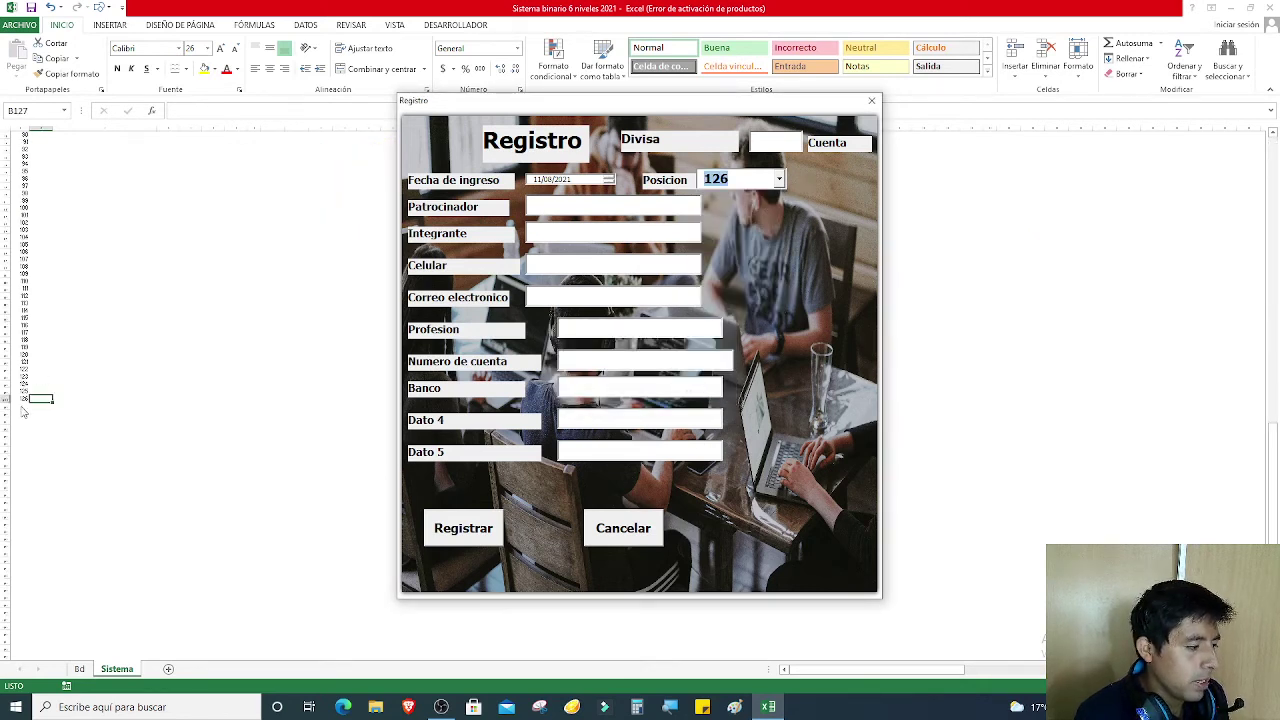
left_click(540, 180)
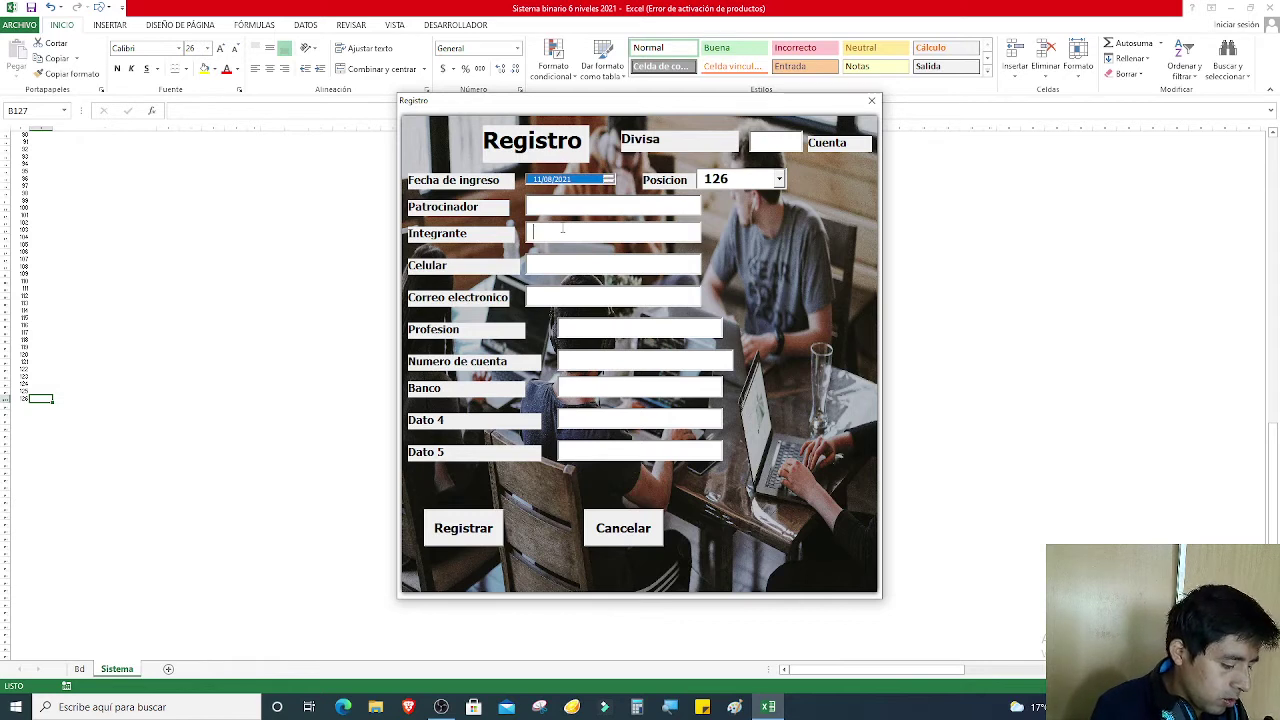
left_click(562, 229)
type("luy")
key("BackSpace")
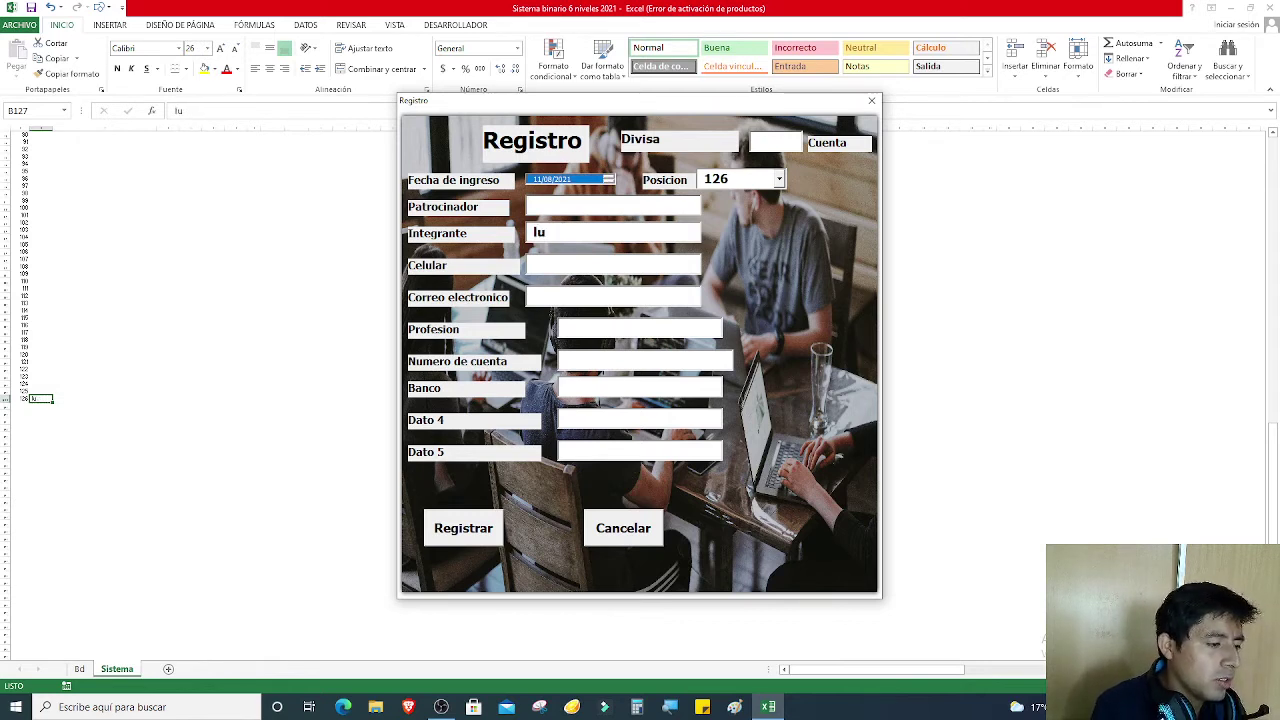
type("is")
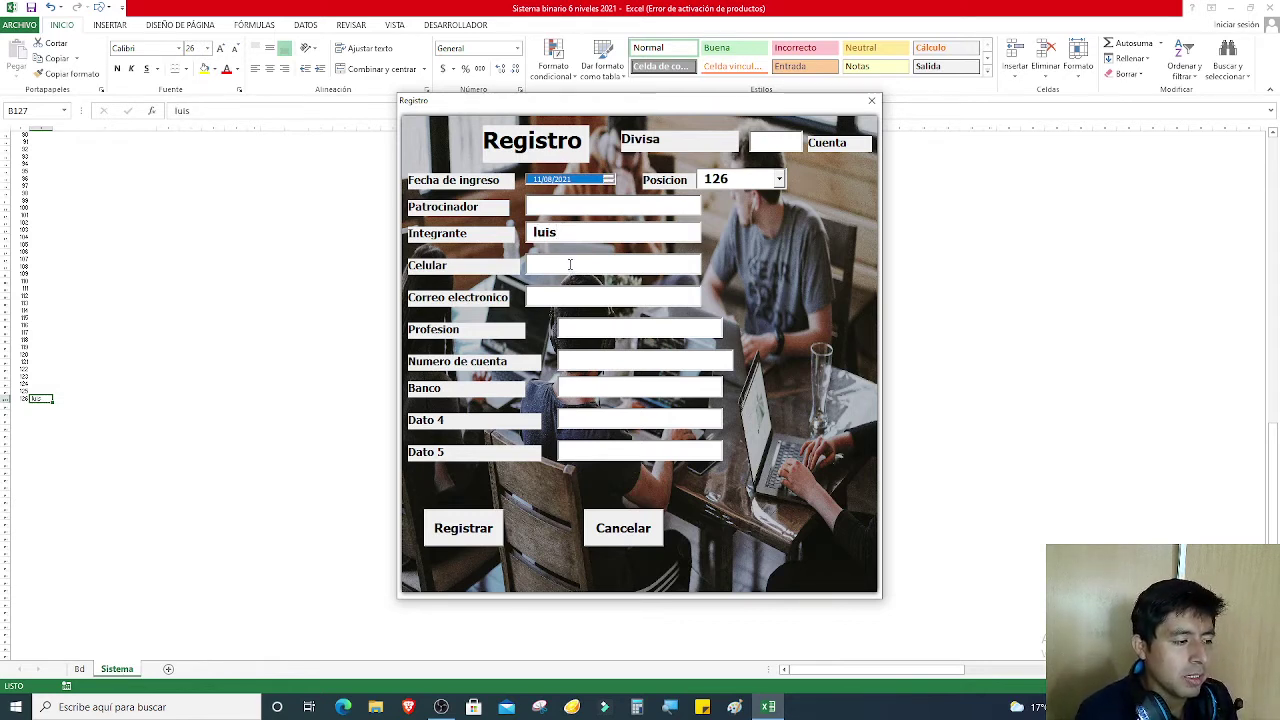
left_click(769, 134)
type("100")
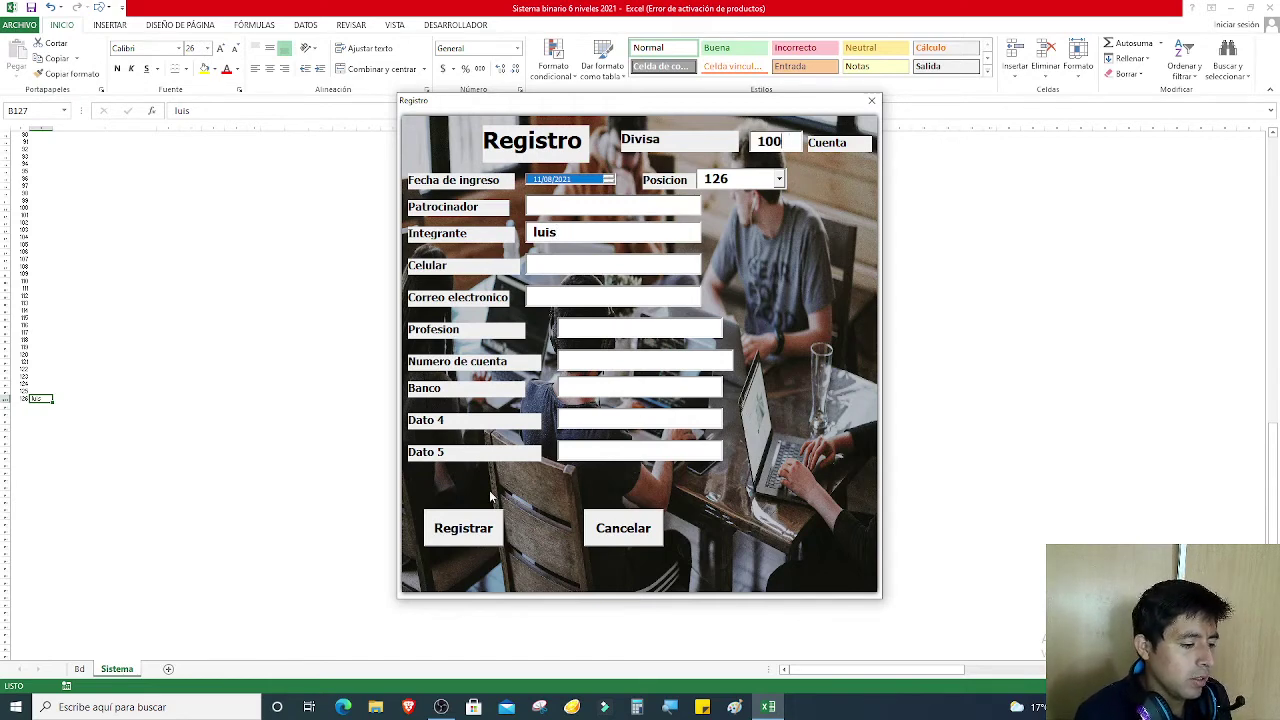
left_click(465, 541)
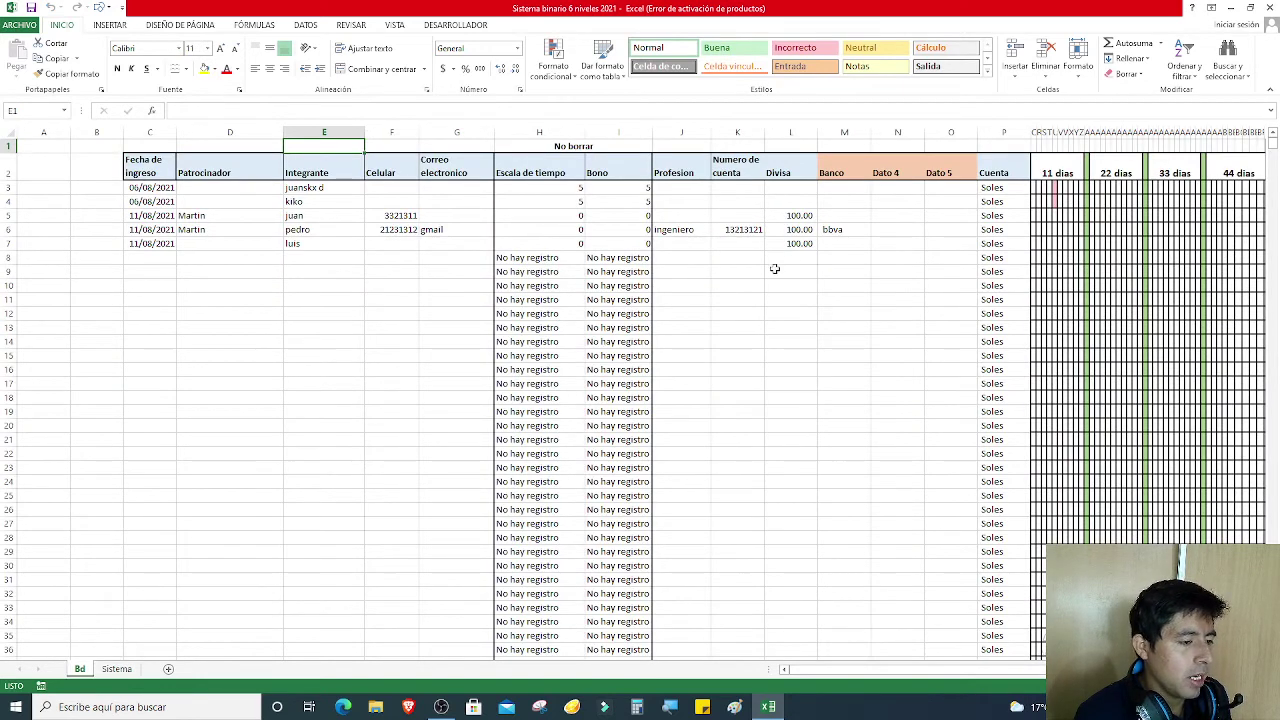
- Switch to the Sistema sheet, return to the top and scroll across to see node 126 green
left_click(124, 670)
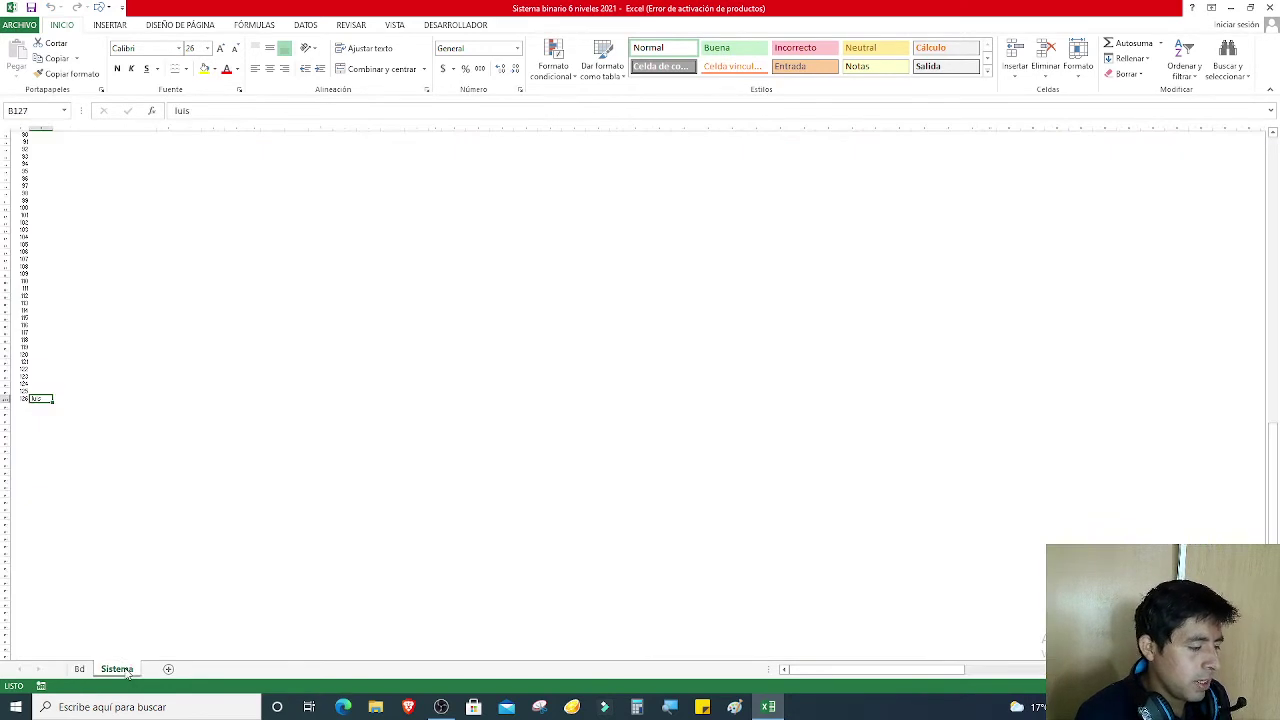
scroll(363, 426, "up", 5)
scroll(373, 435, "up", 6)
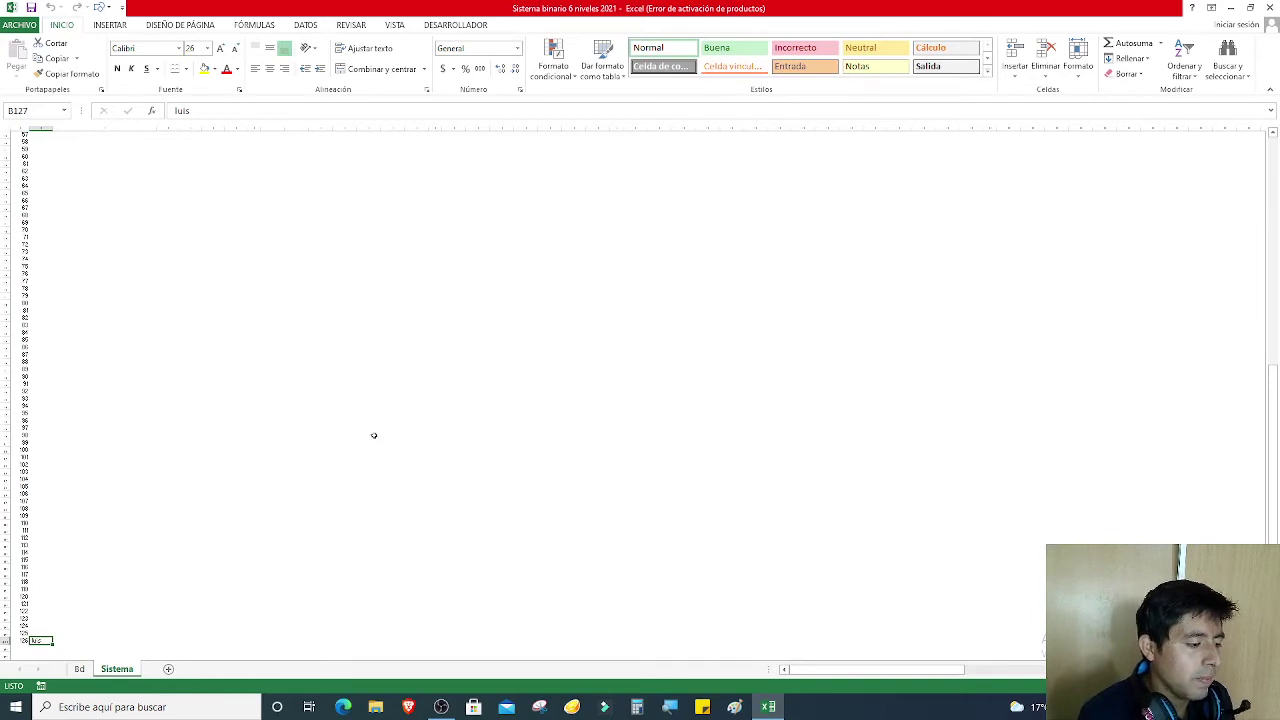
key("ctrl+Up")
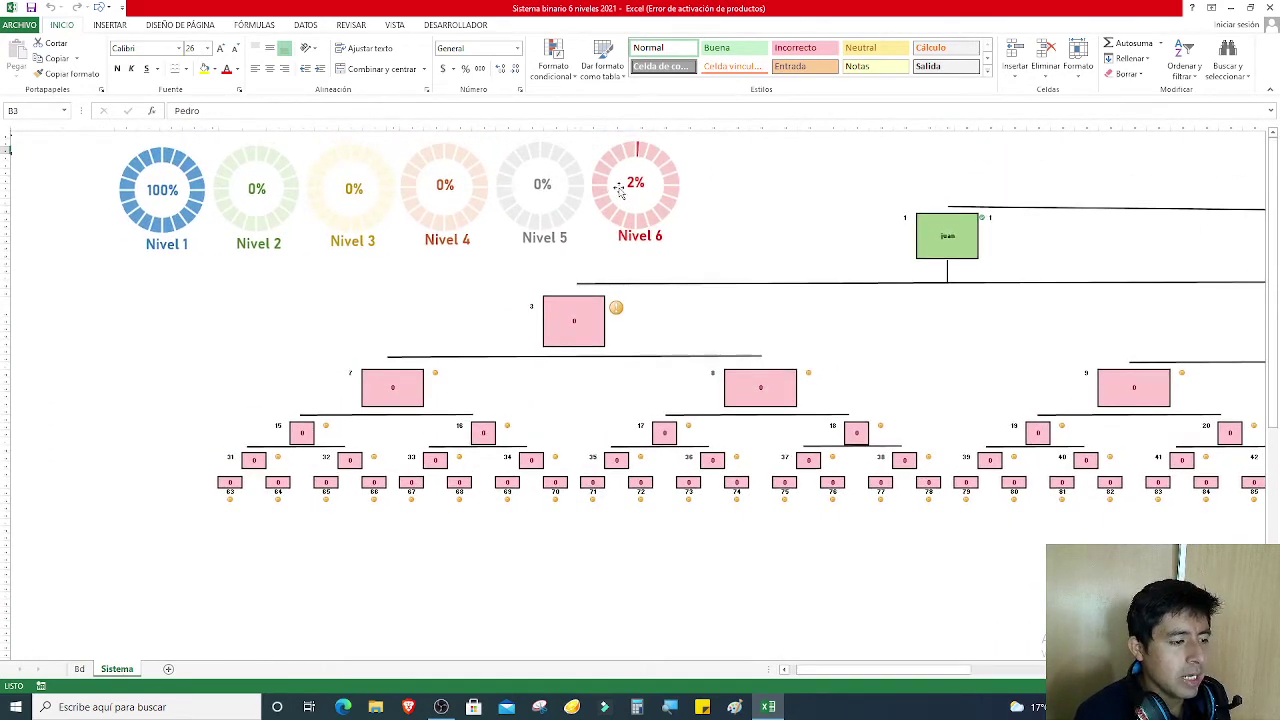
left_click_drag(889, 670, 893, 669)
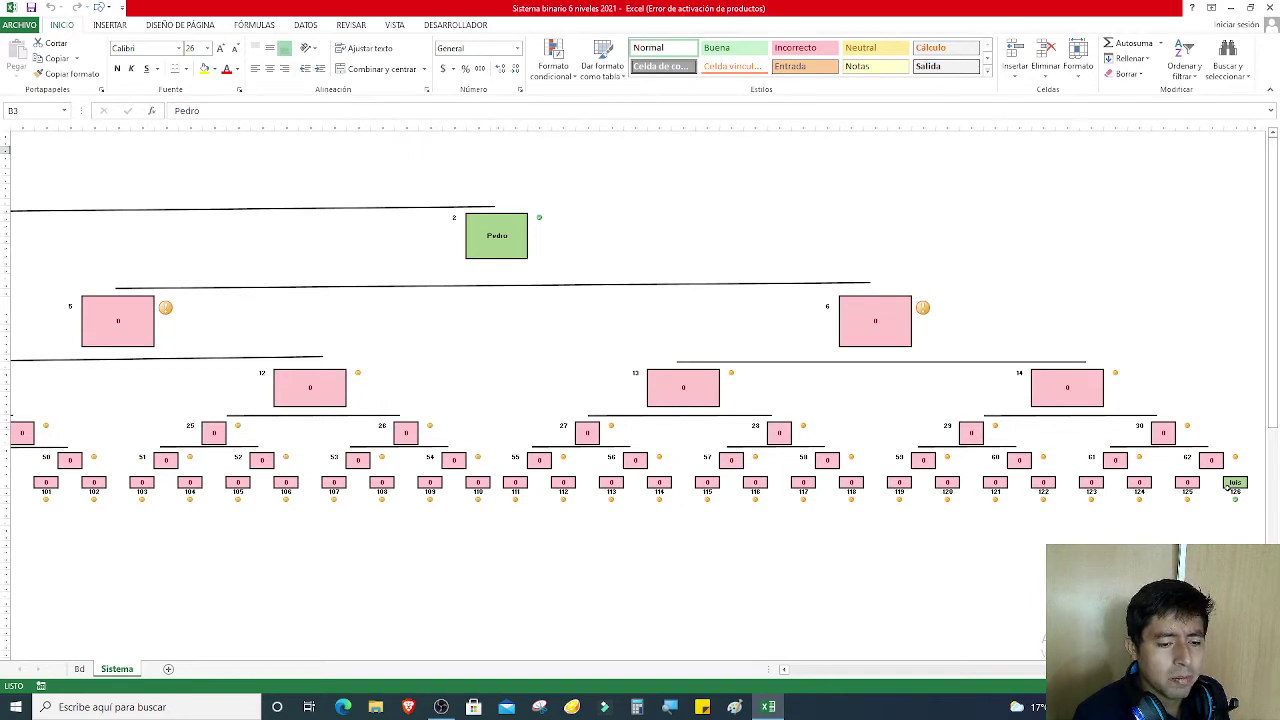
left_click_drag(890, 669, 787, 670)
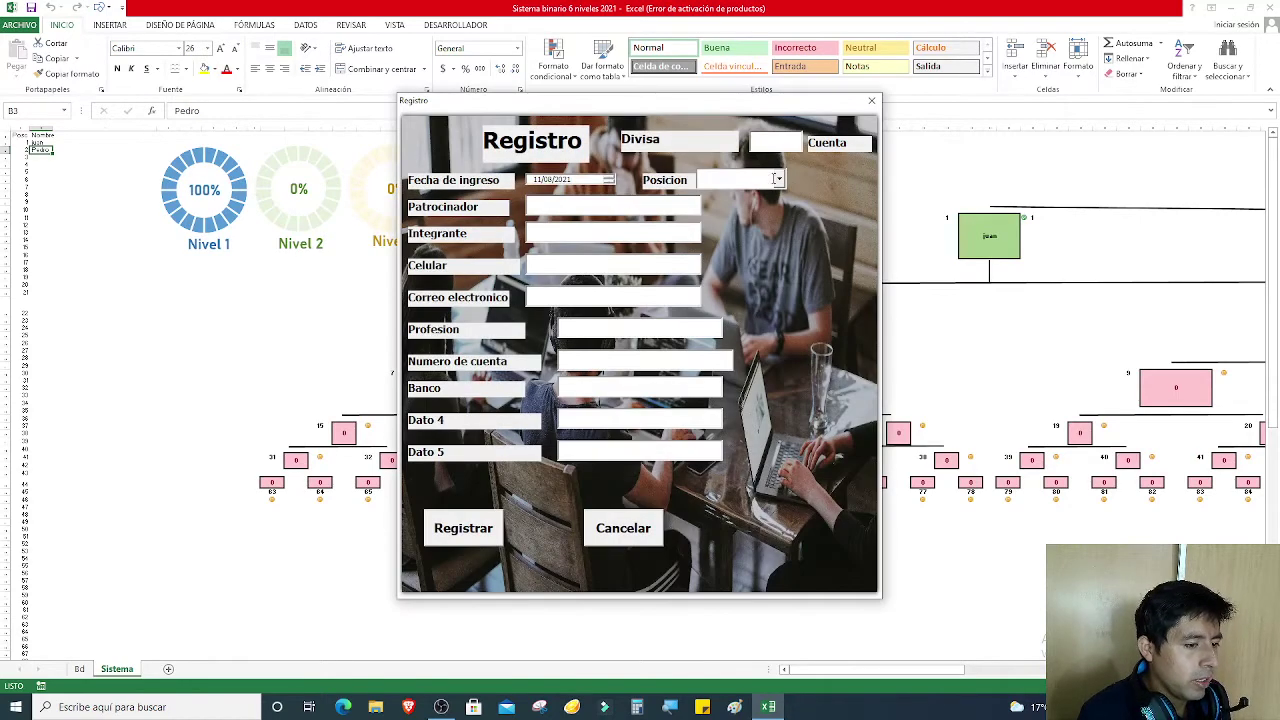
- Register a member at position 31 with the member's name and Divisa 100, then return to Sistema
left_click(777, 178)
scroll(783, 302, "down", 7)
scroll(783, 302, "down", 2)
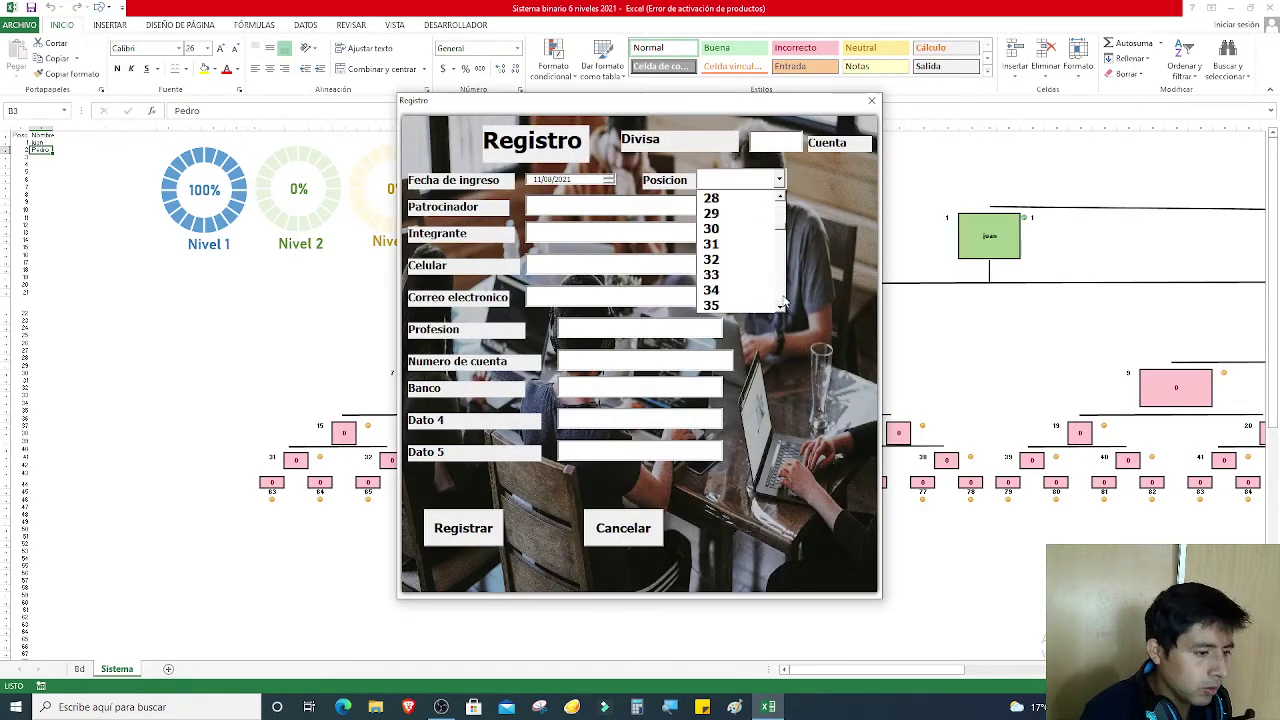
left_click(730, 244)
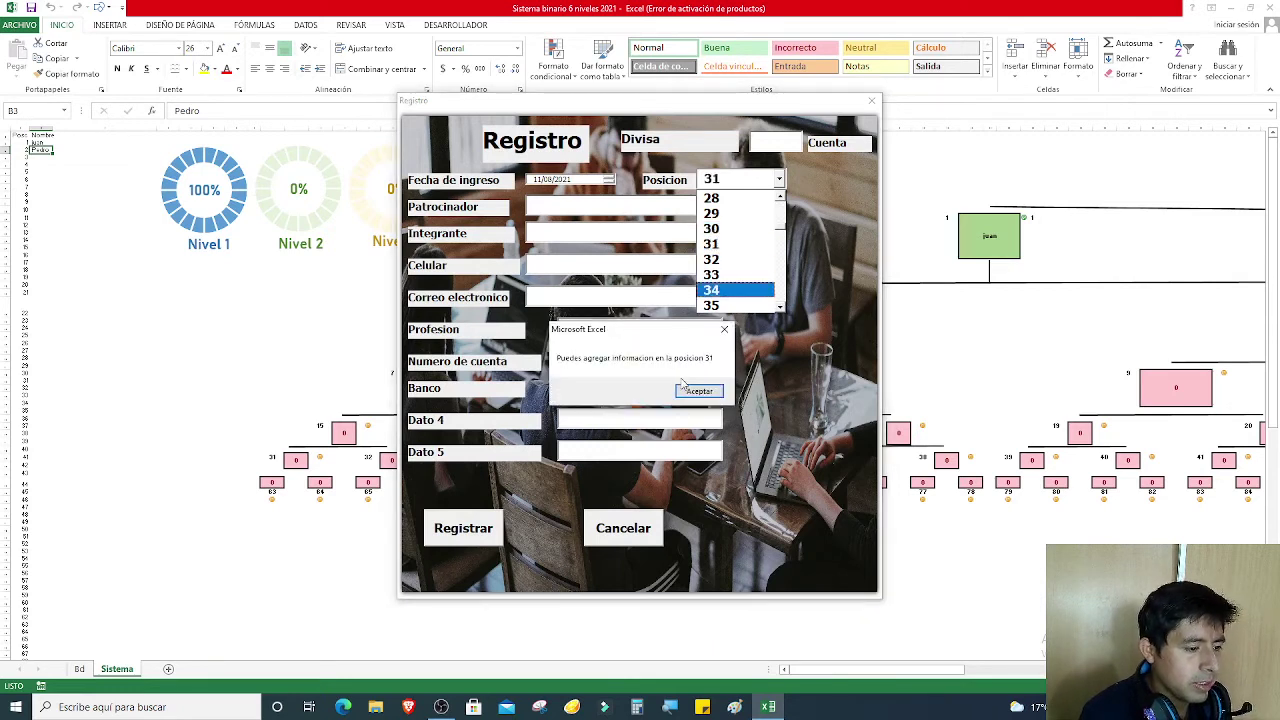
left_click(688, 391)
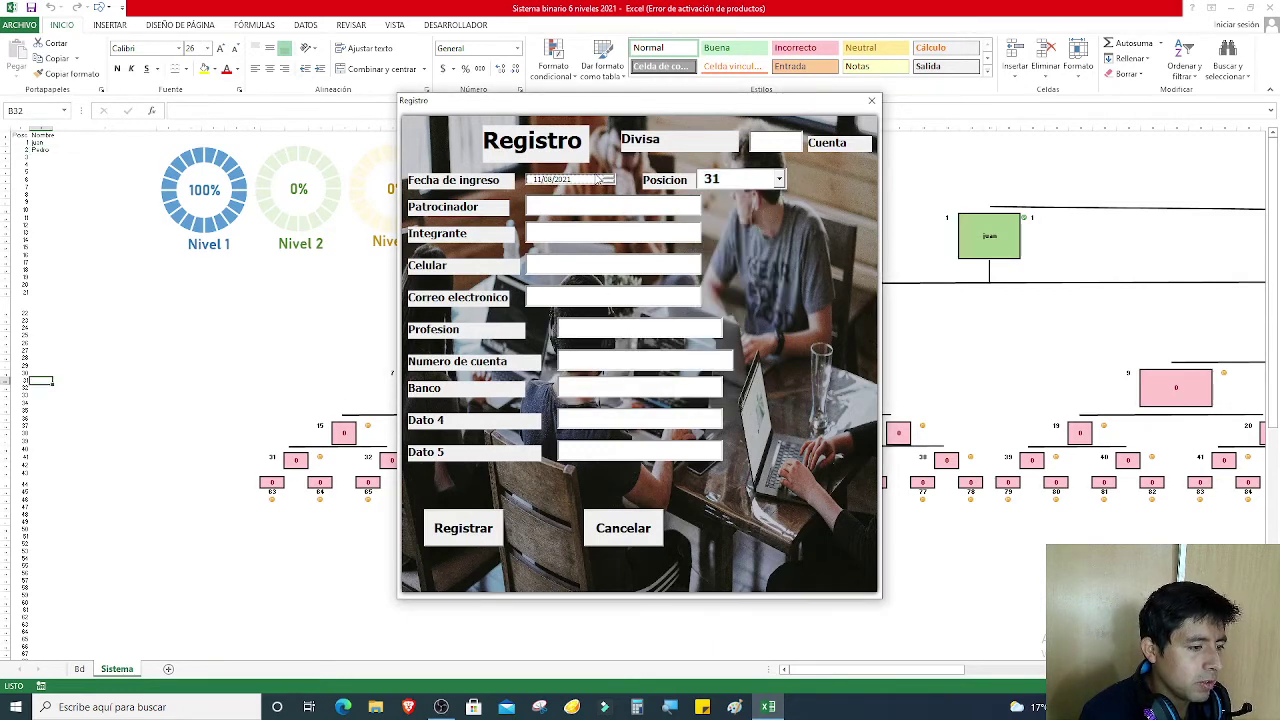
left_click(782, 142)
type("100")
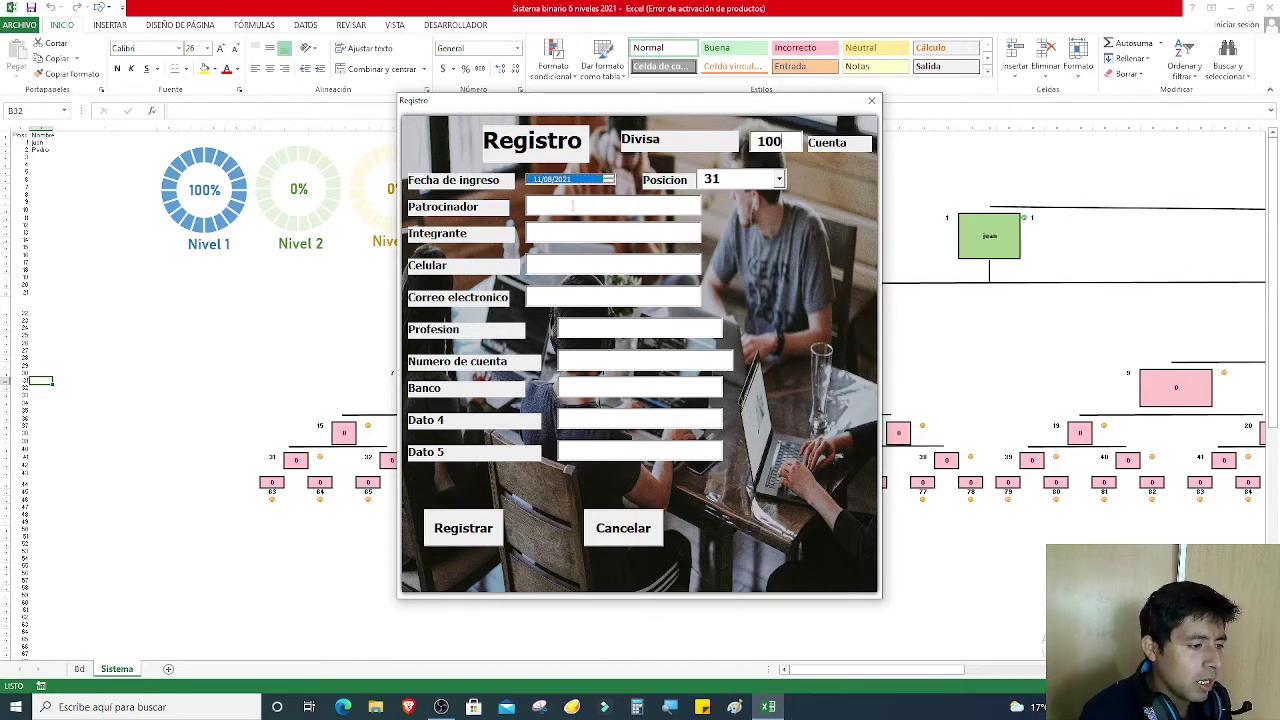
left_click(567, 233)
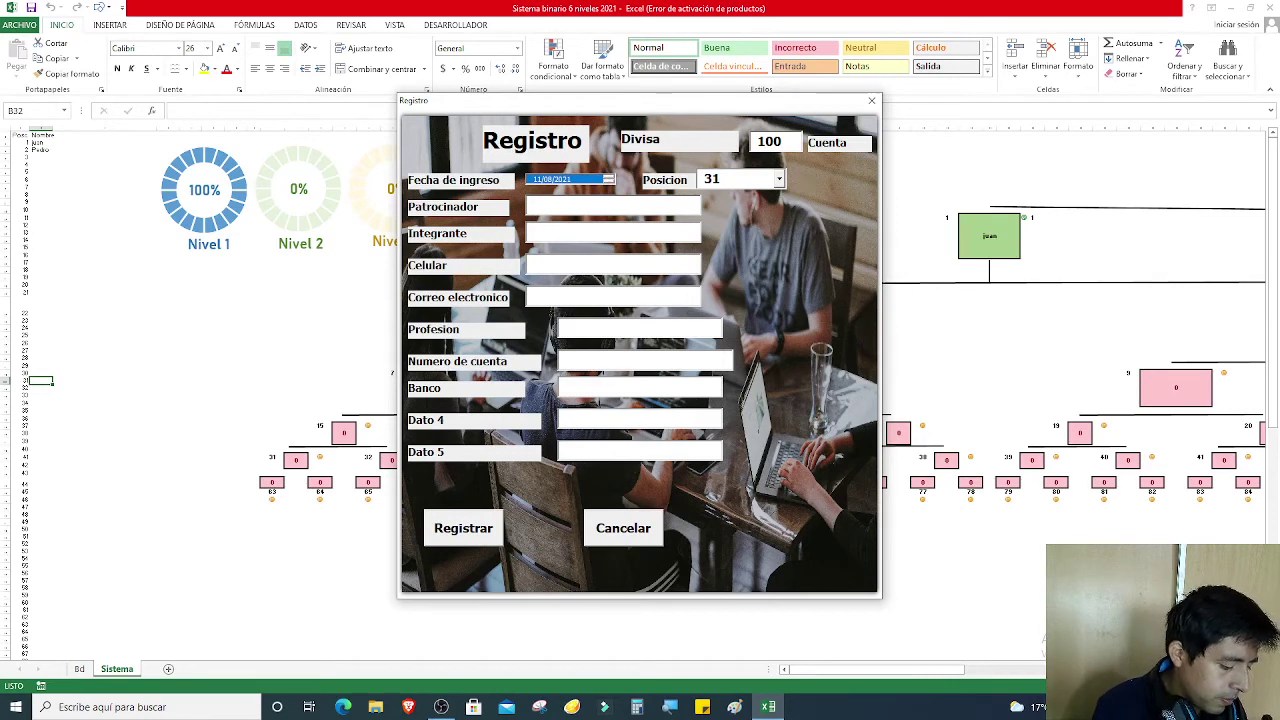
type("Paloma")
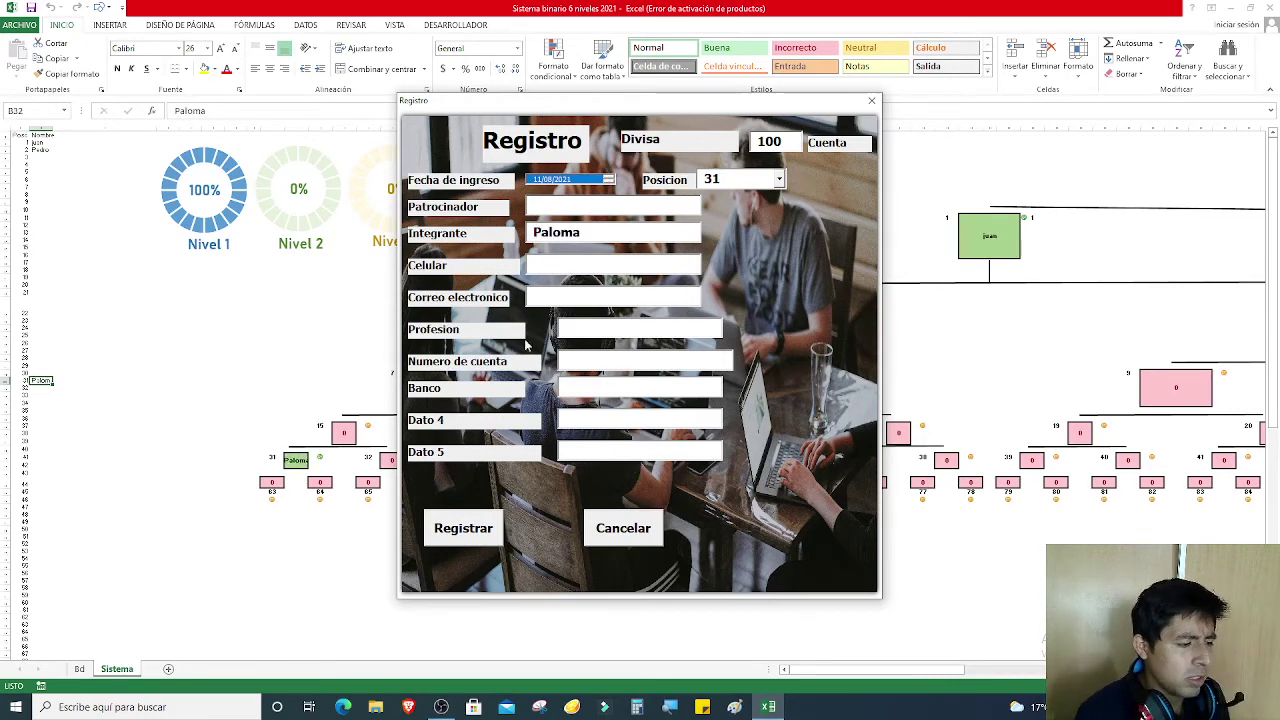
left_click(463, 527)
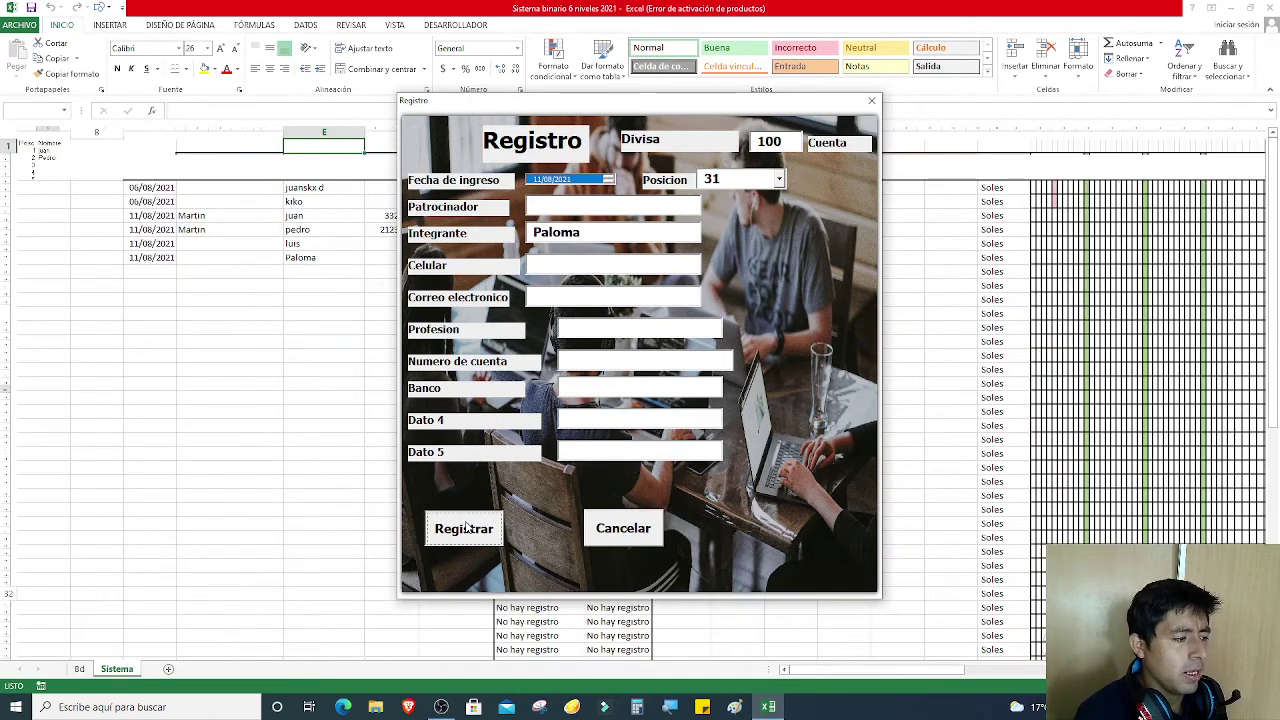
left_click(118, 669)
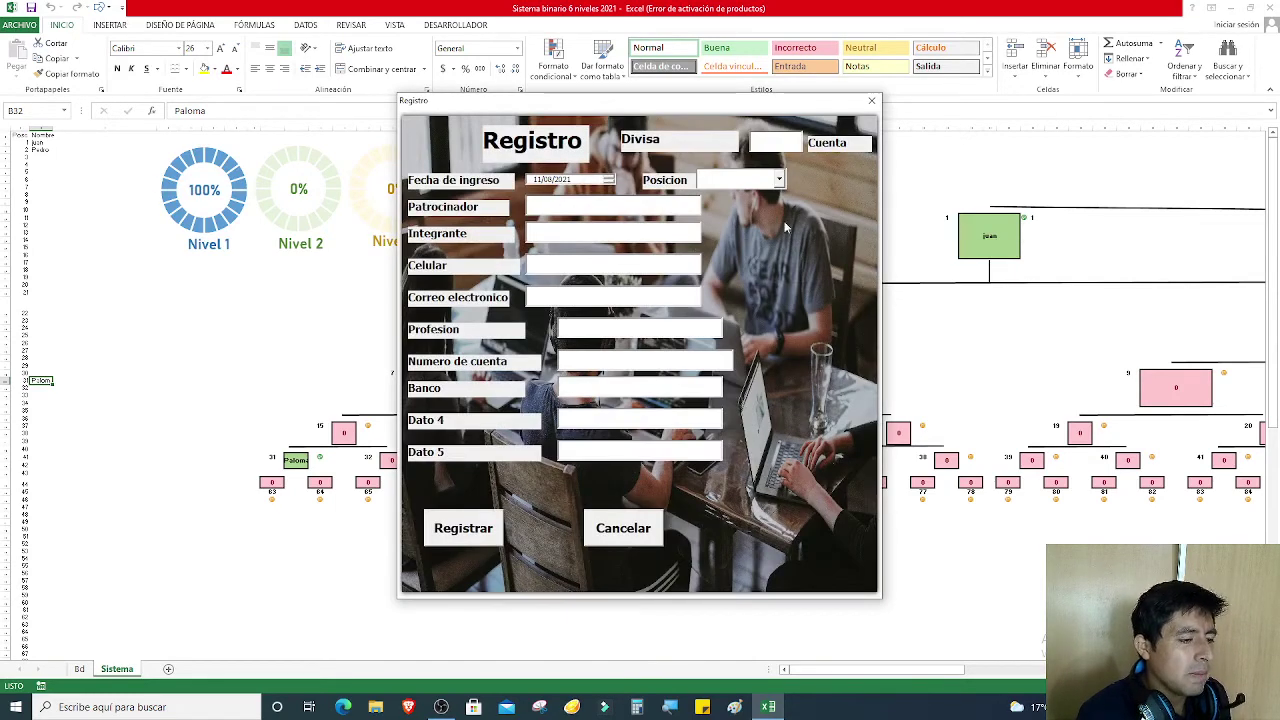
- Register a member at position 17 with the member's name and Divisa 100, then return to Sistema
left_click(780, 139)
type("100")
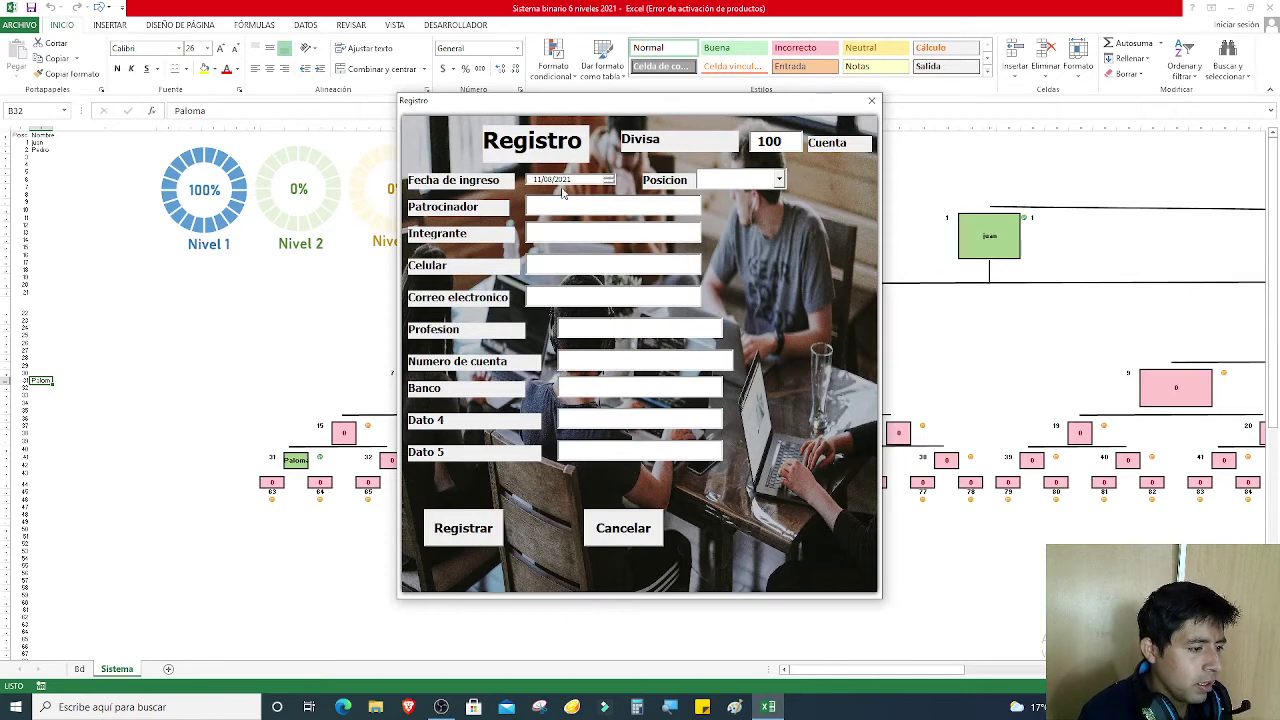
left_click(558, 182)
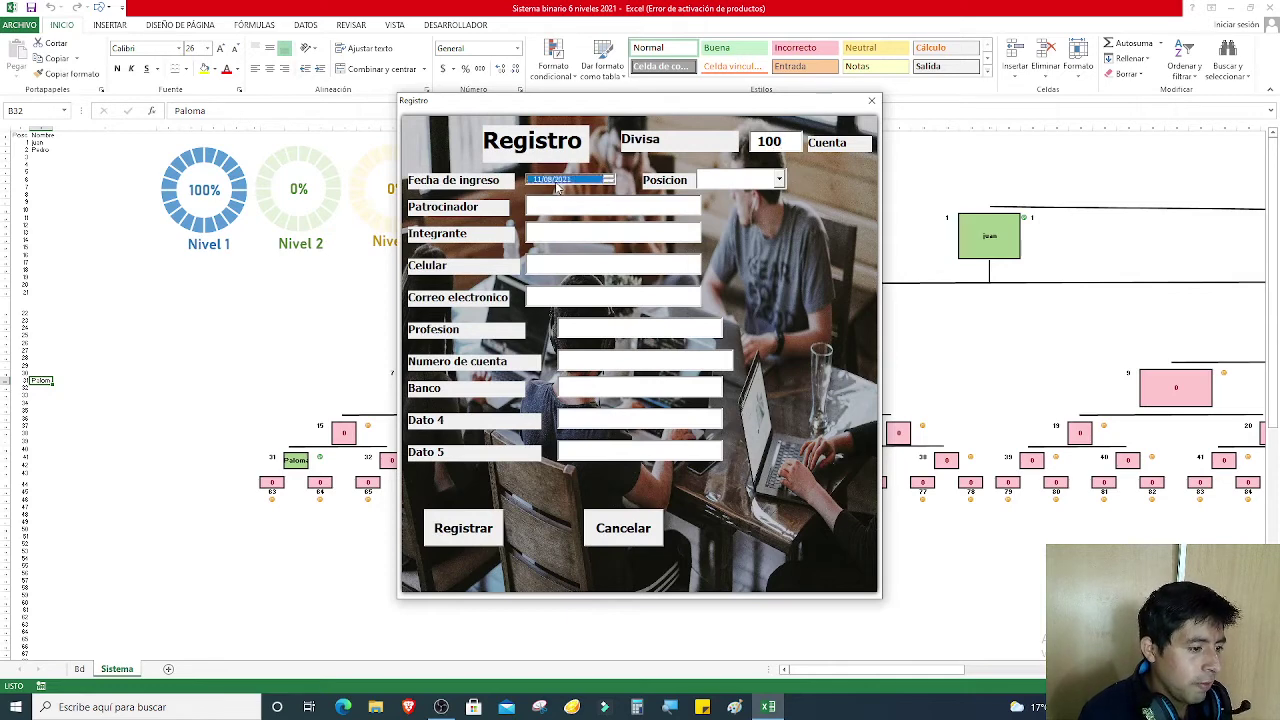
left_click(779, 180)
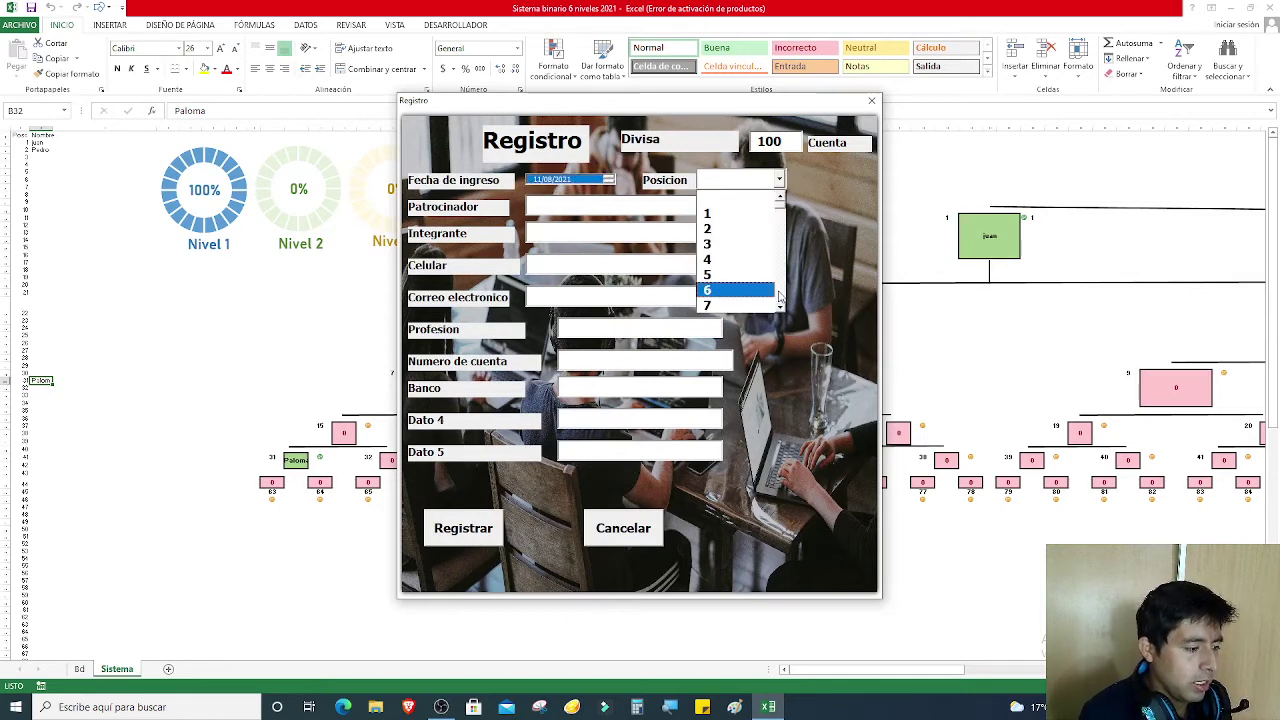
scroll(774, 296, "down", 4)
left_click(719, 247)
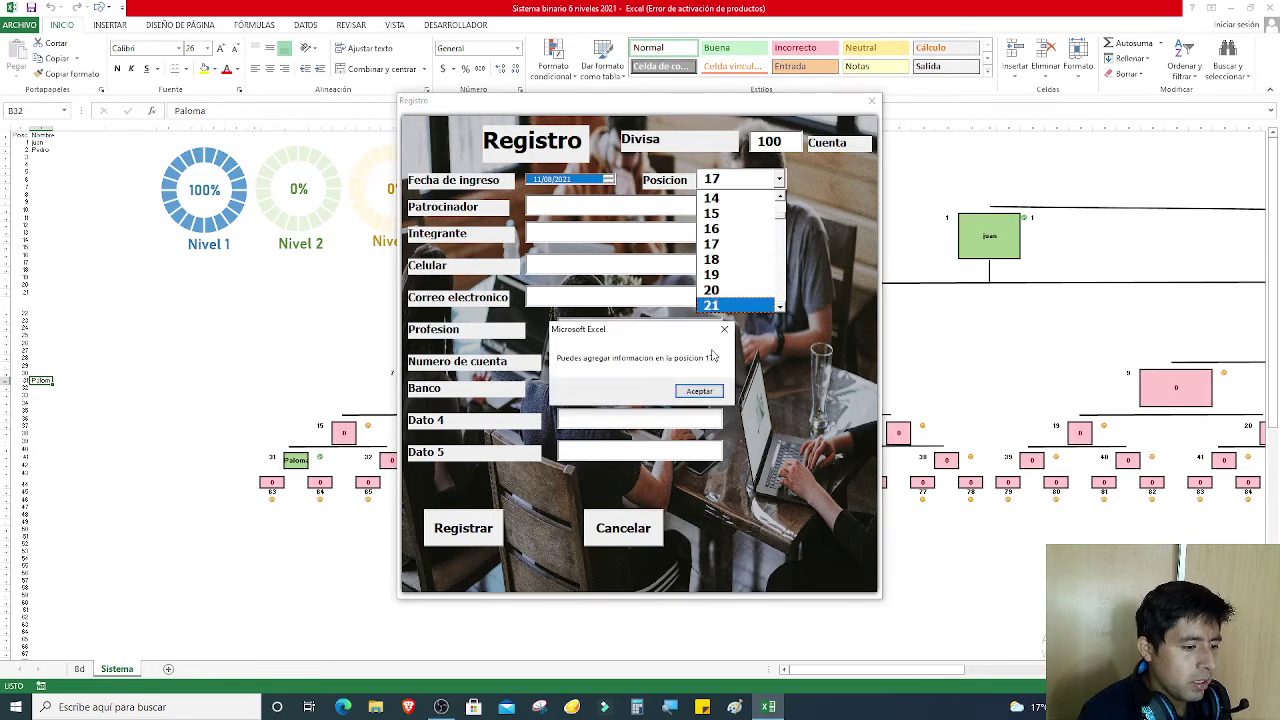
left_click(697, 391)
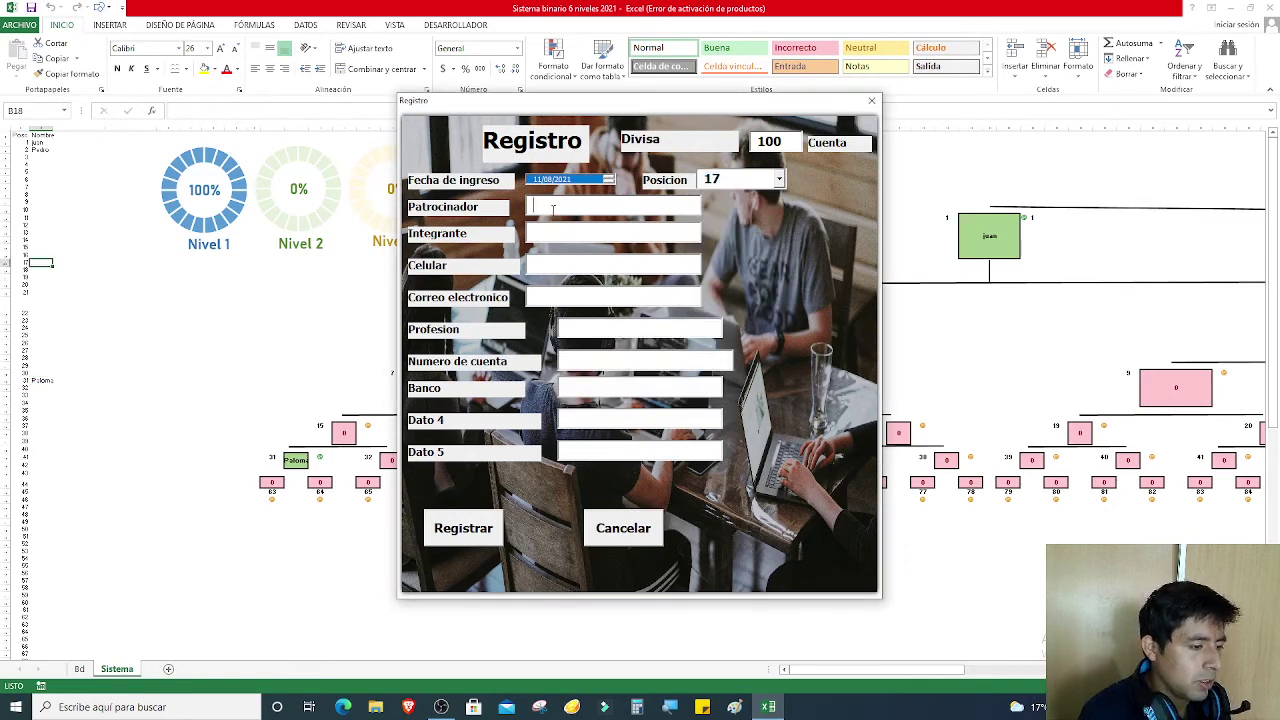
left_click(549, 233)
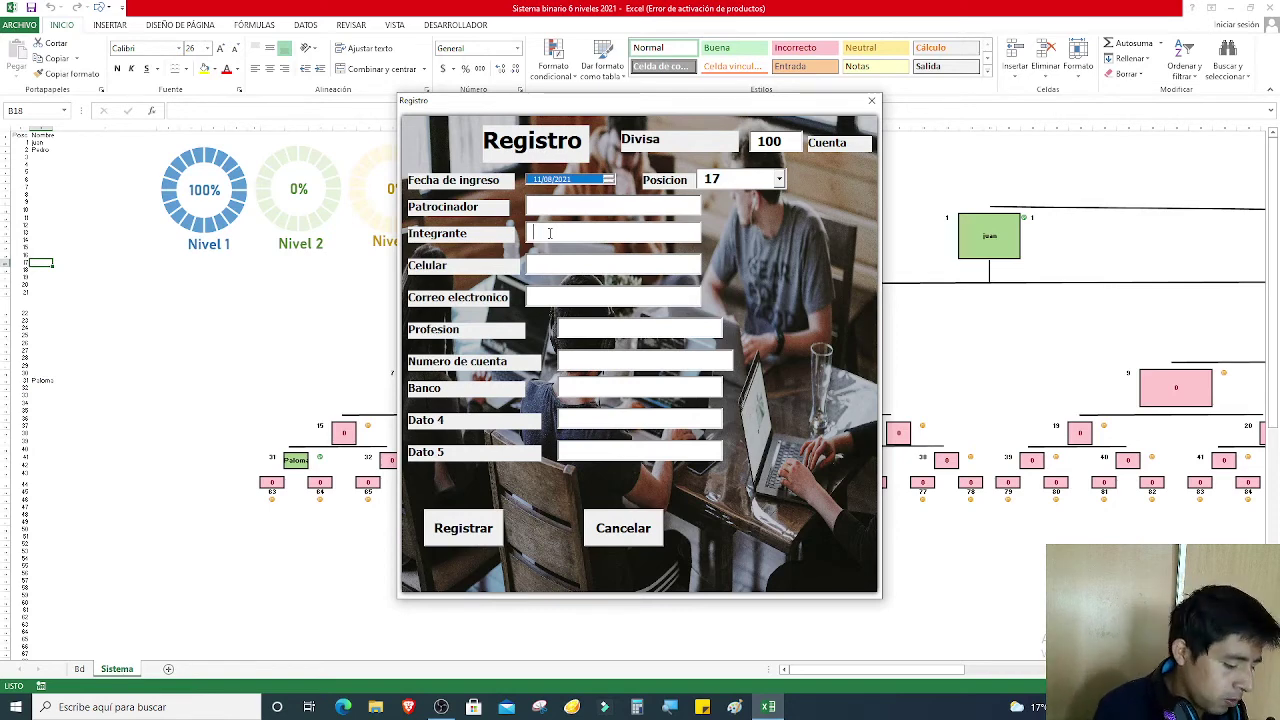
type("Paola")
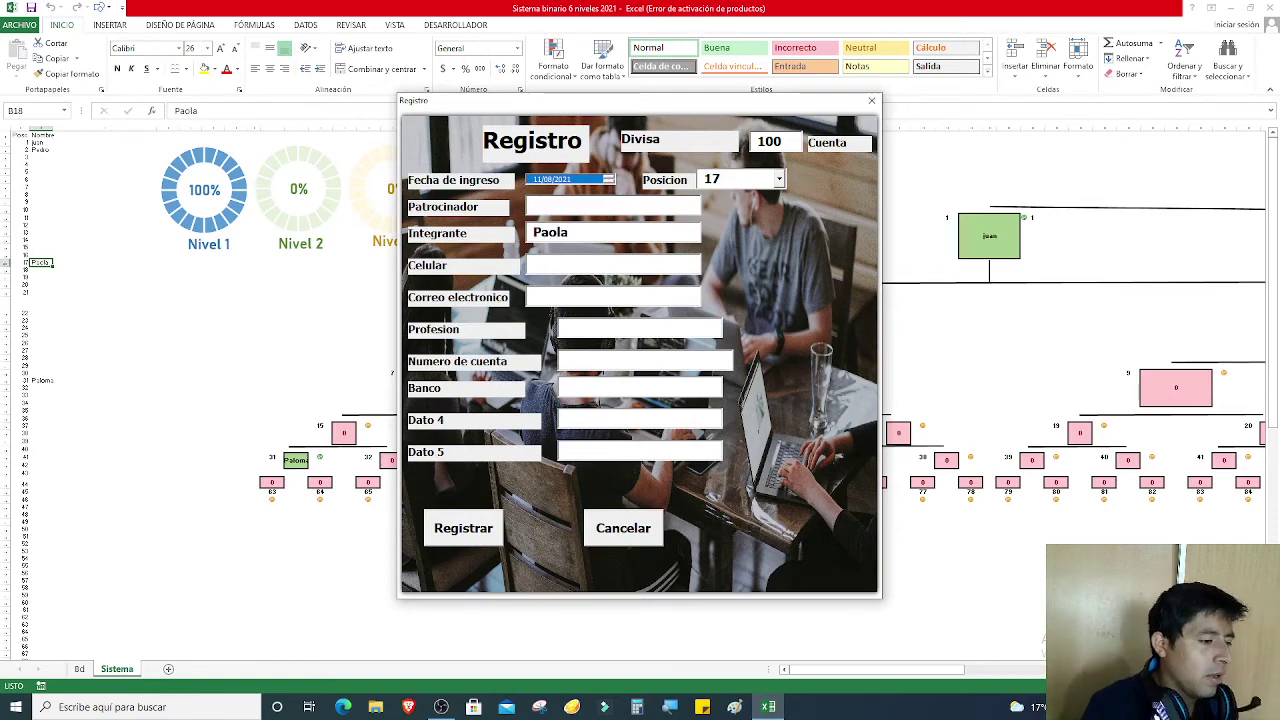
left_click(461, 530)
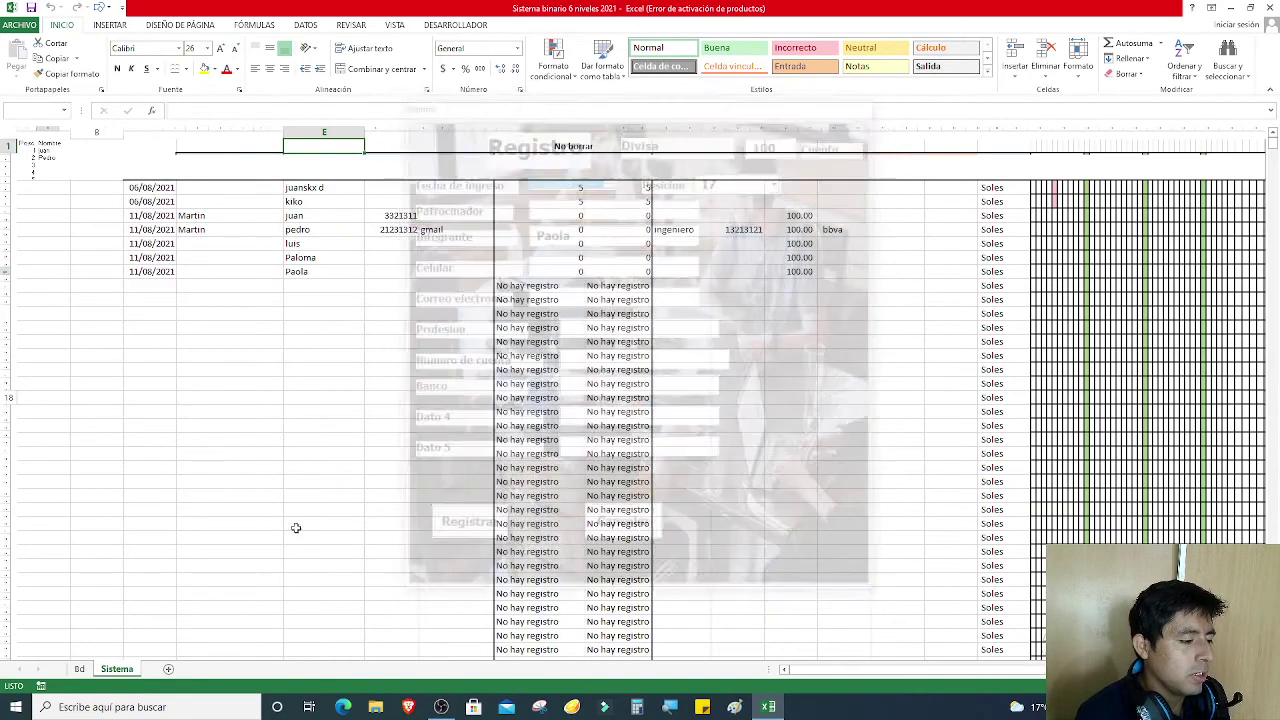
left_click(116, 669)
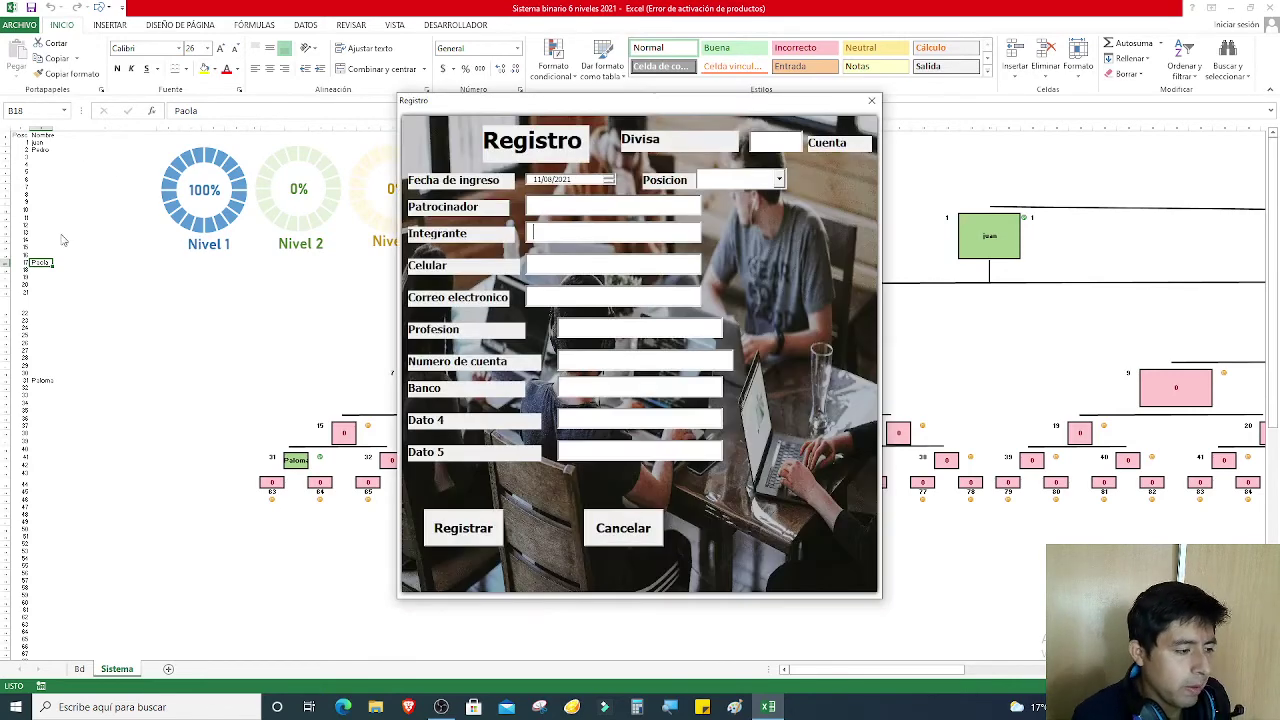
- Register a member at position 9 with amount 100, then return to the Sistema tree
left_click(537, 183)
left_click(785, 143)
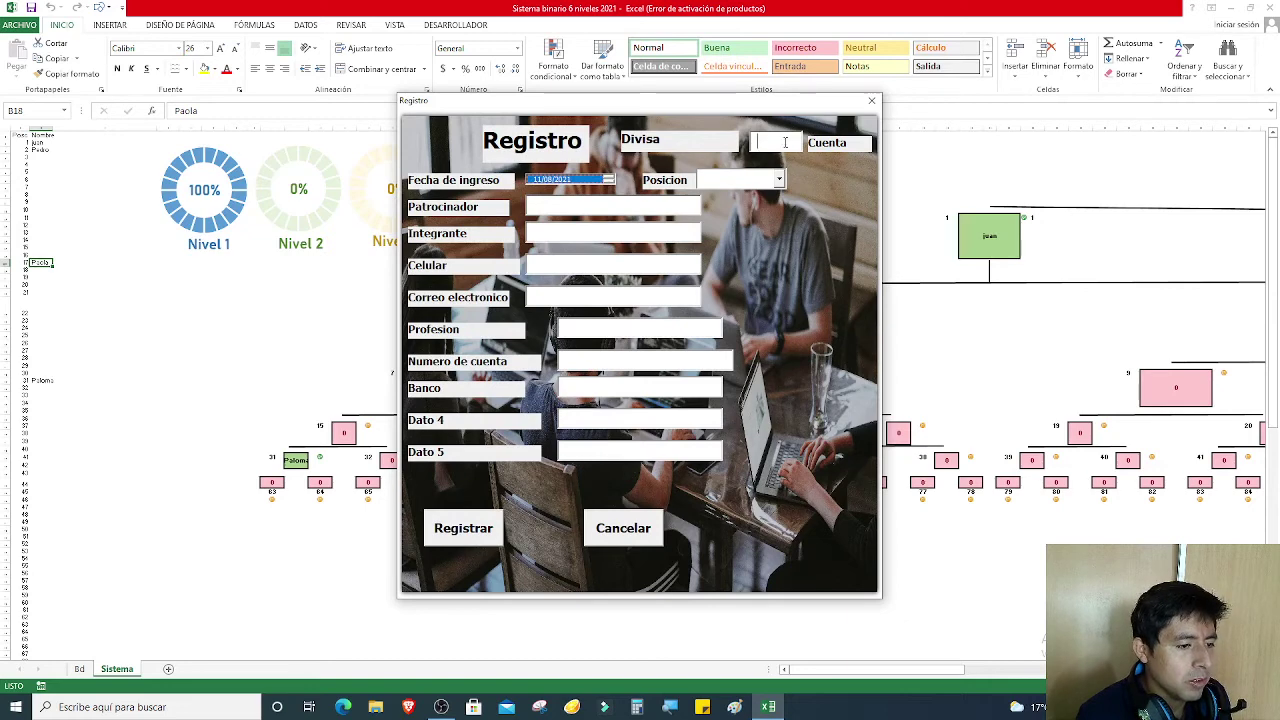
type("100")
left_click(779, 179)
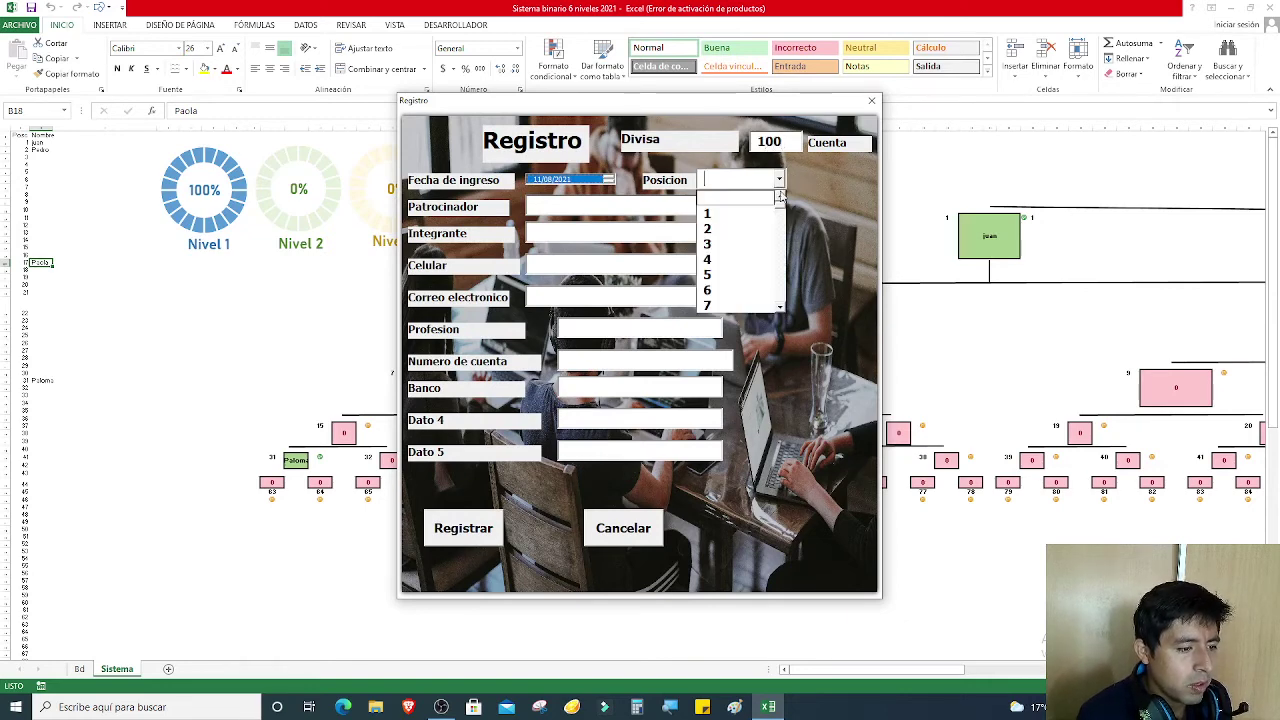
scroll(736, 280, "down", 2)
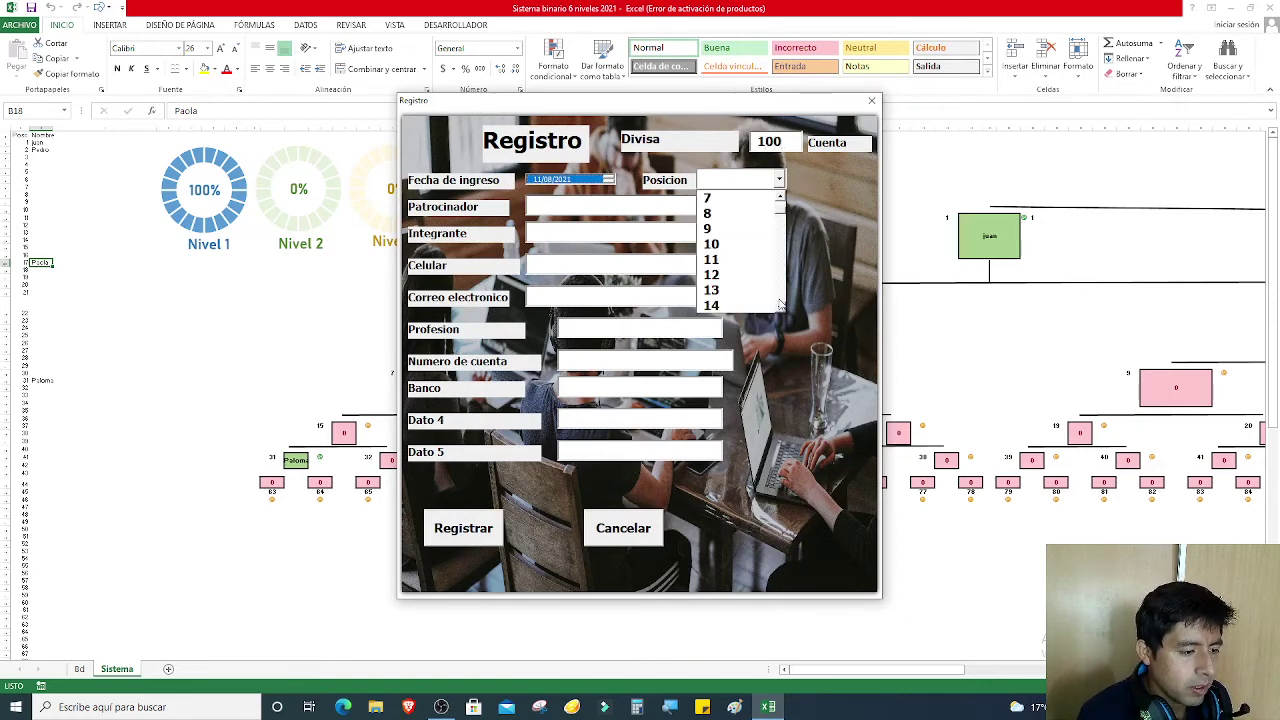
left_click(736, 230)
left_click(712, 388)
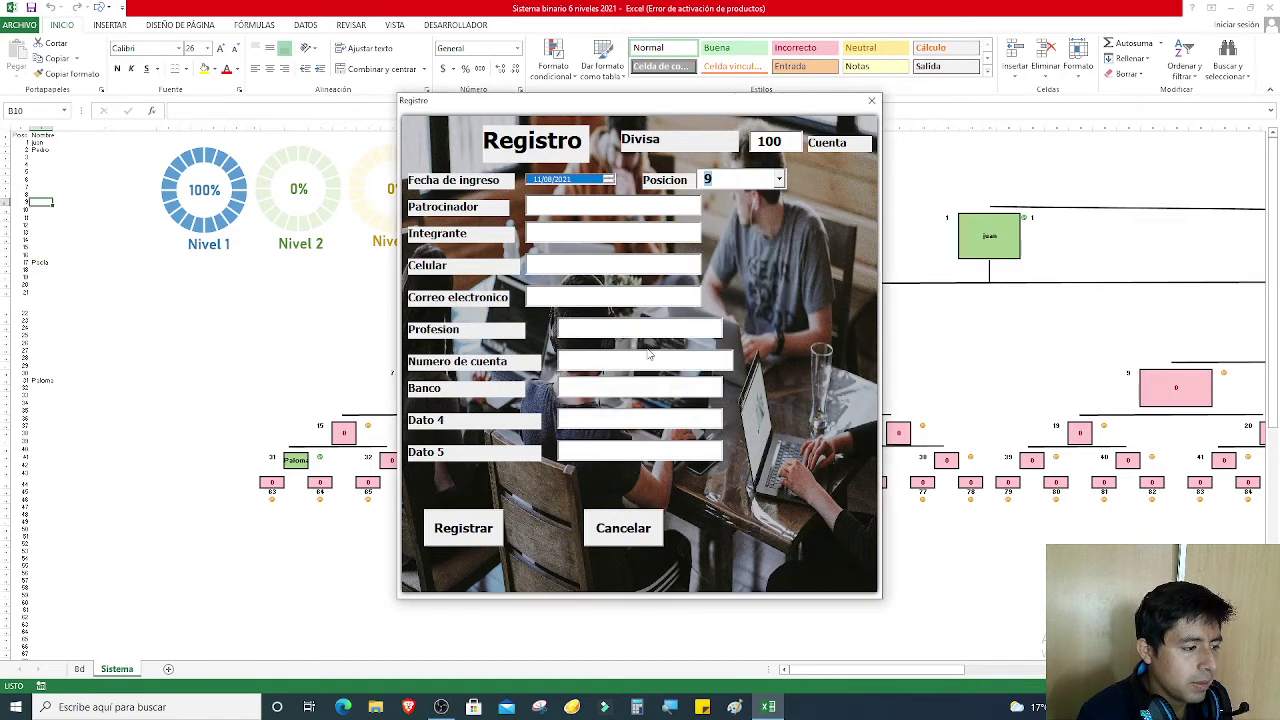
left_click(552, 233)
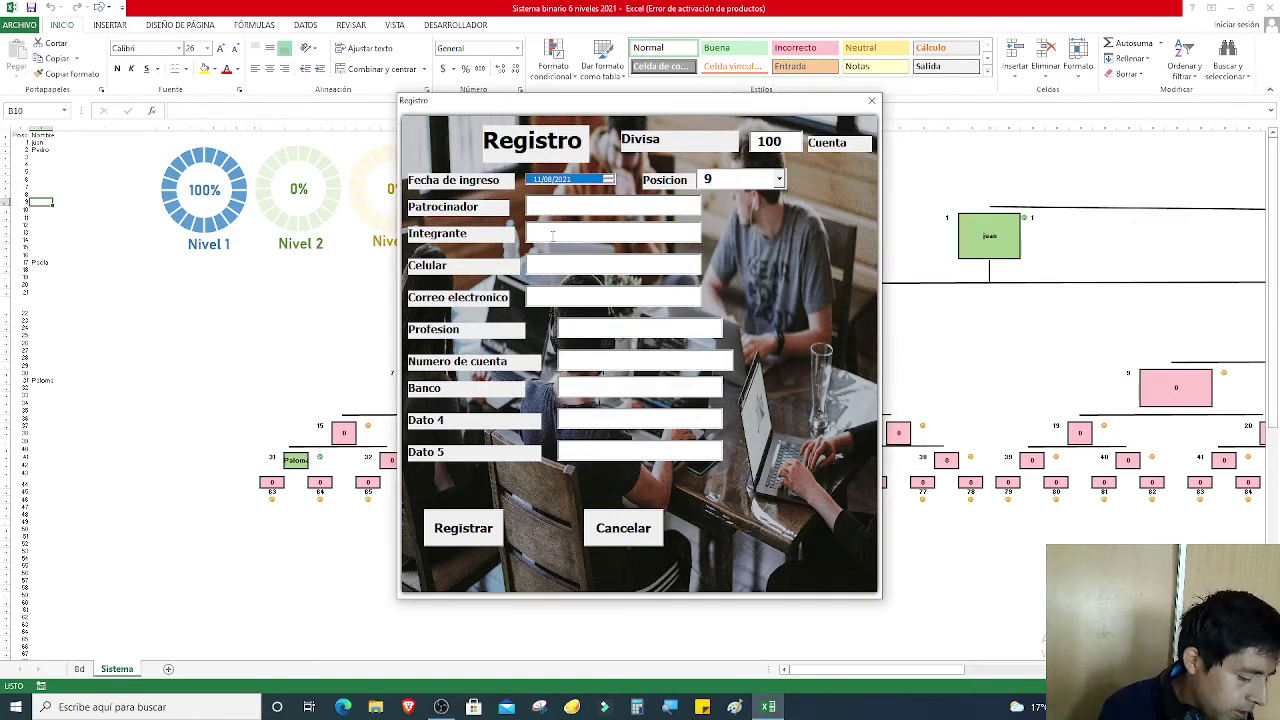
type("Alejandra")
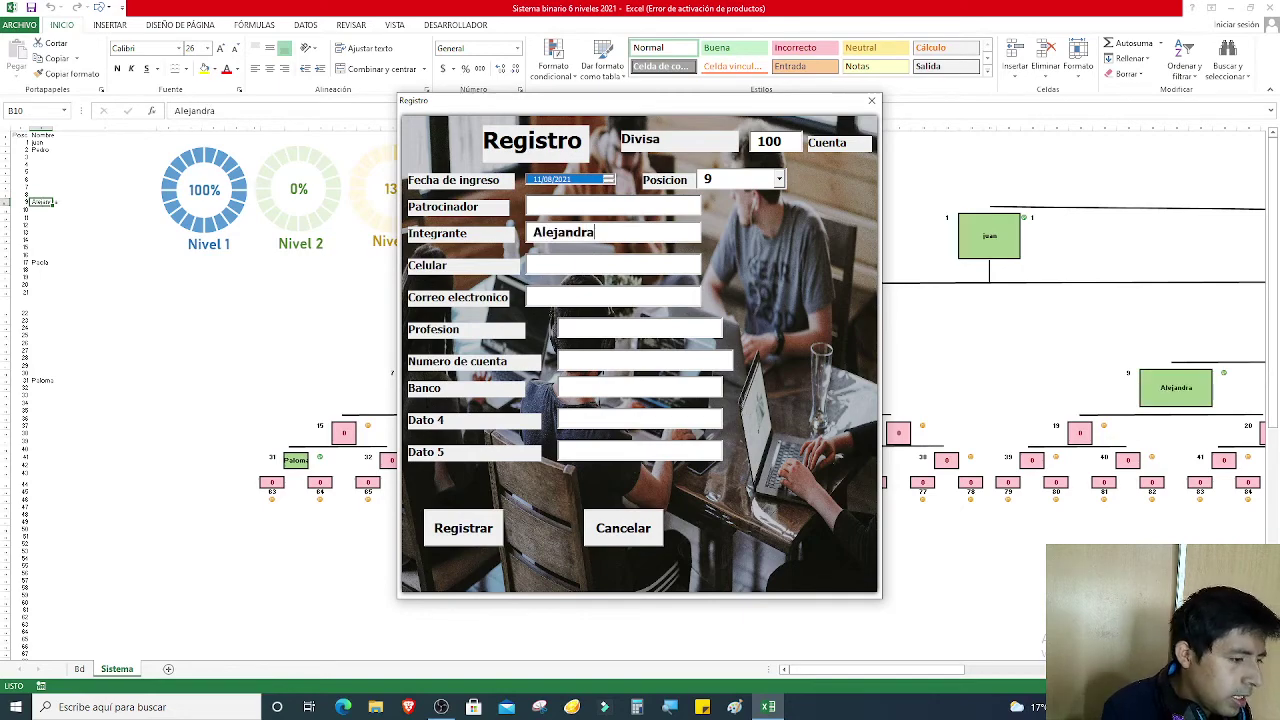
left_click(487, 535)
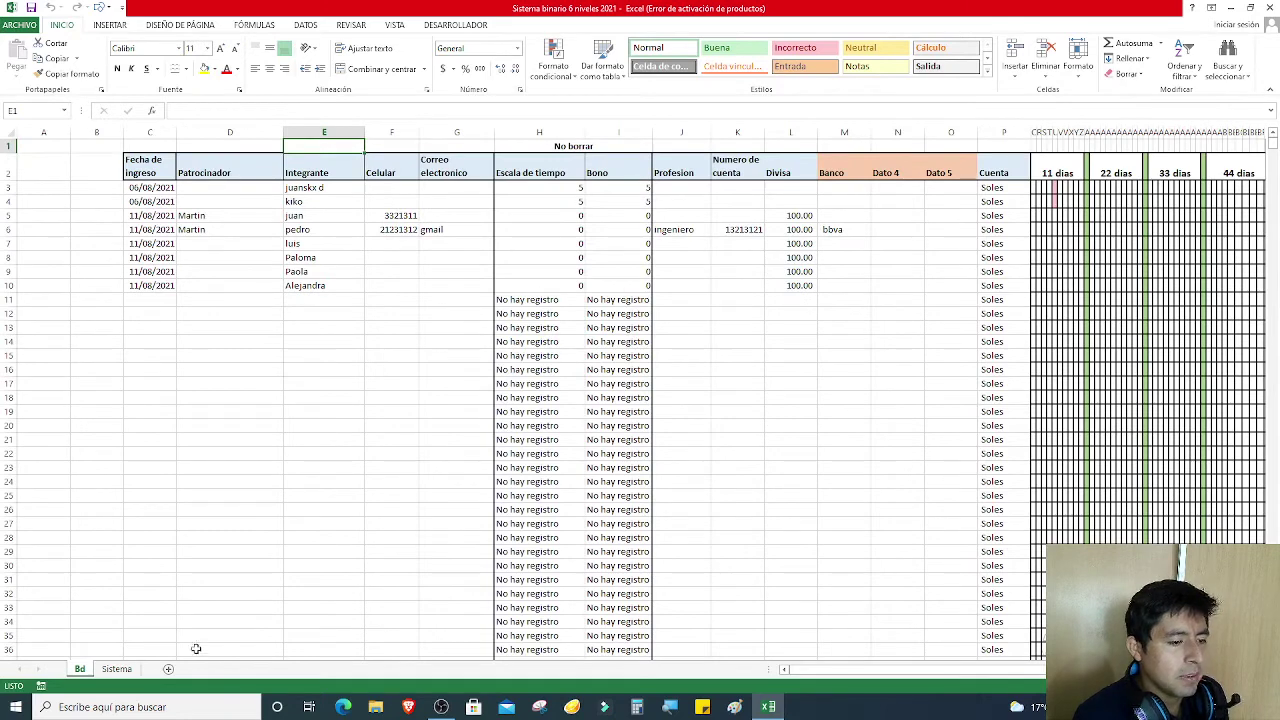
left_click(116, 668)
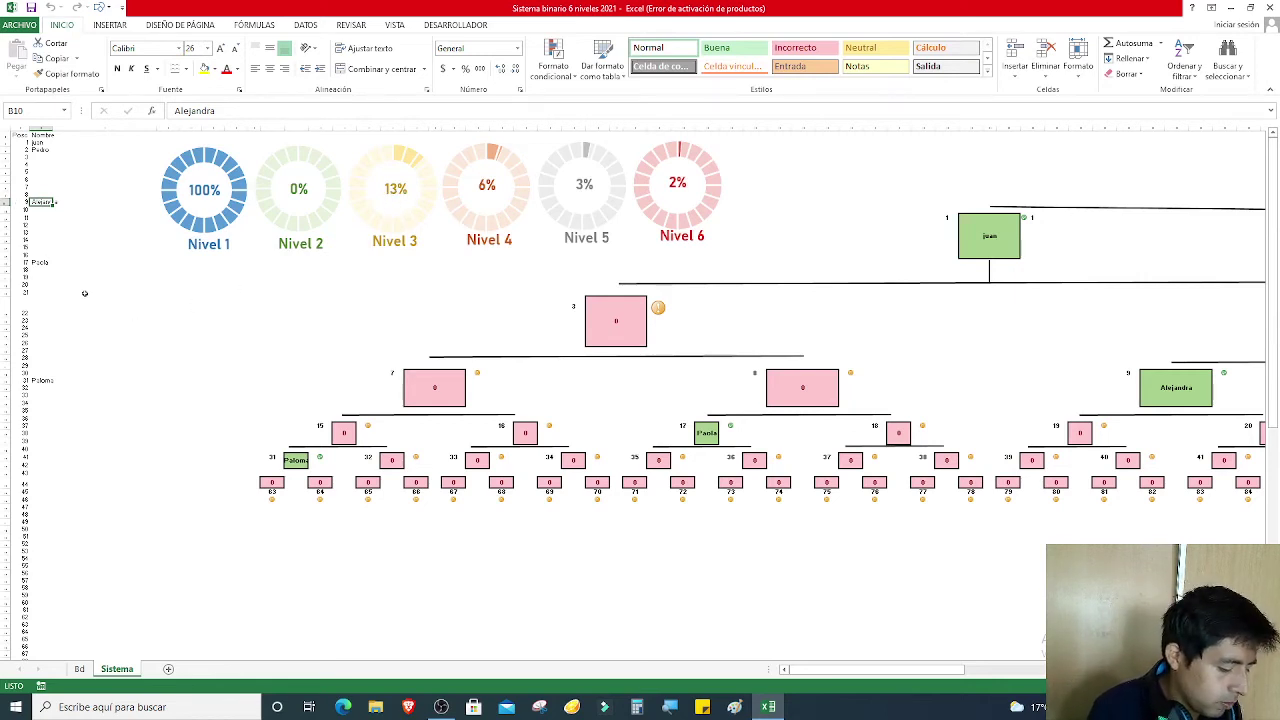
- Reopen the Registro form, enter an amount of 100, and choose Posicion 3
key("ctrl+r")
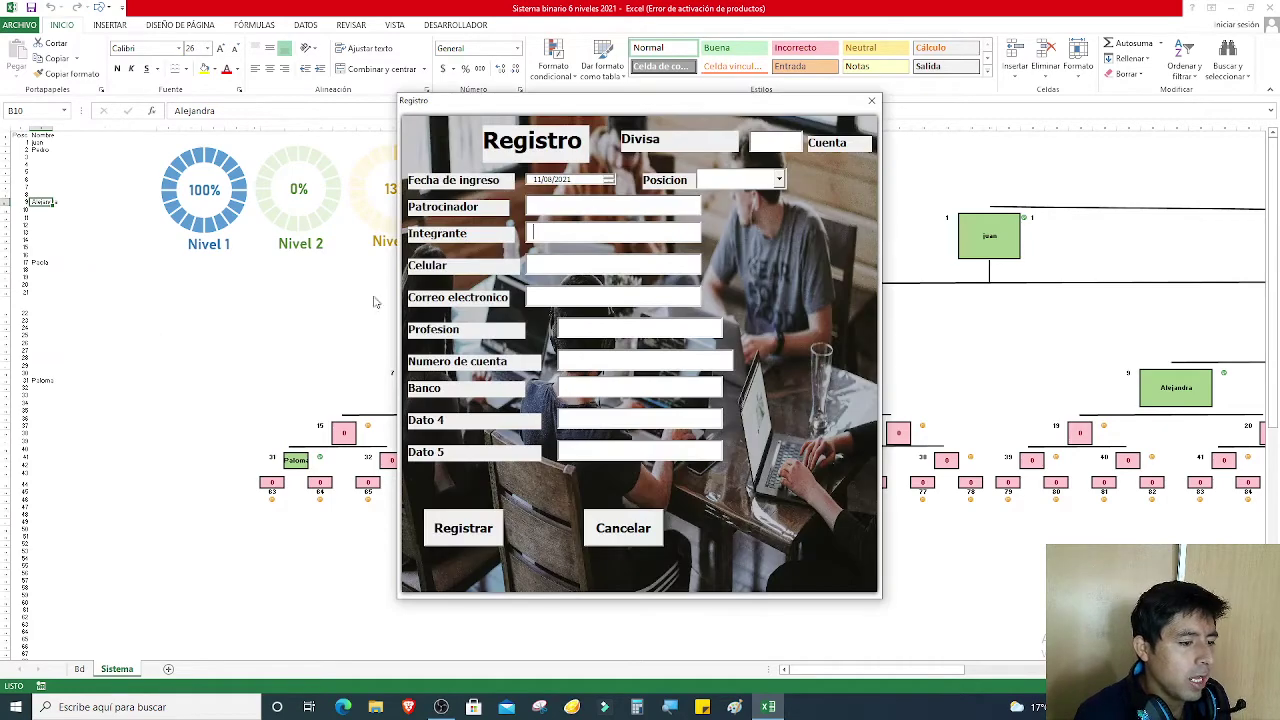
type("0")
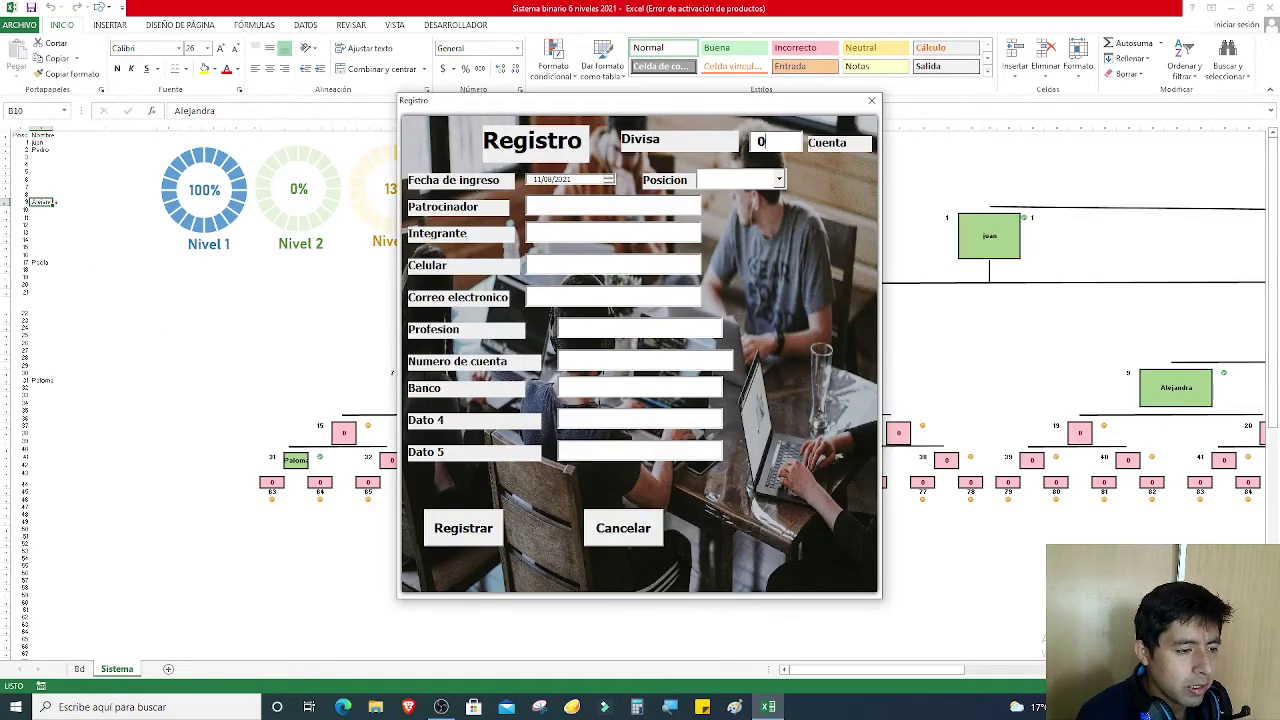
type("0")
key("BackSpace")
key("BackSpace")
type("100")
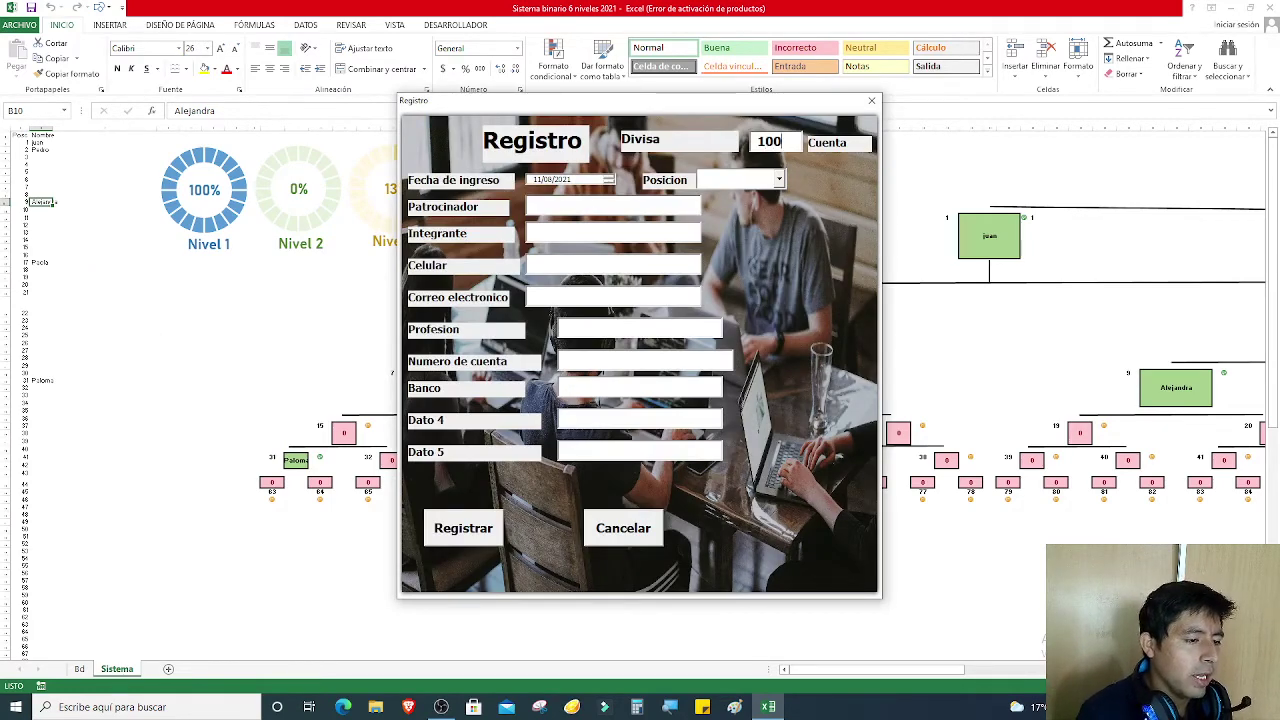
key("Tab")
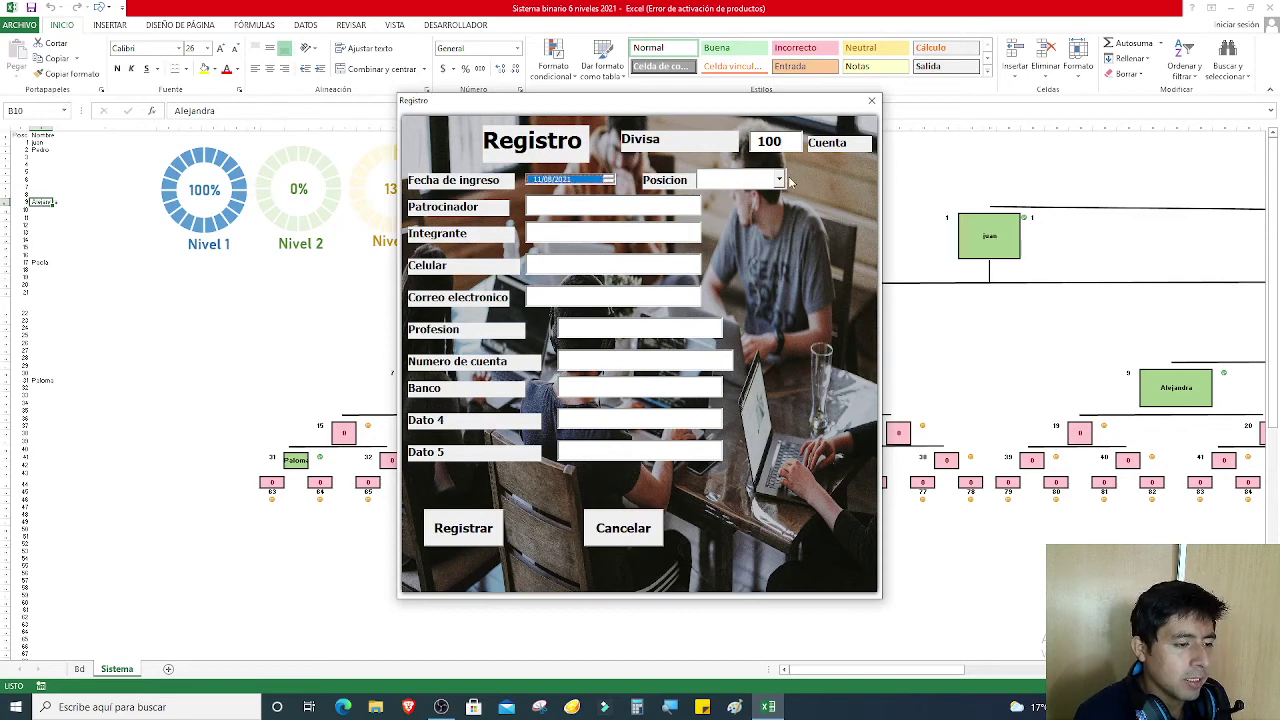
left_click(780, 179)
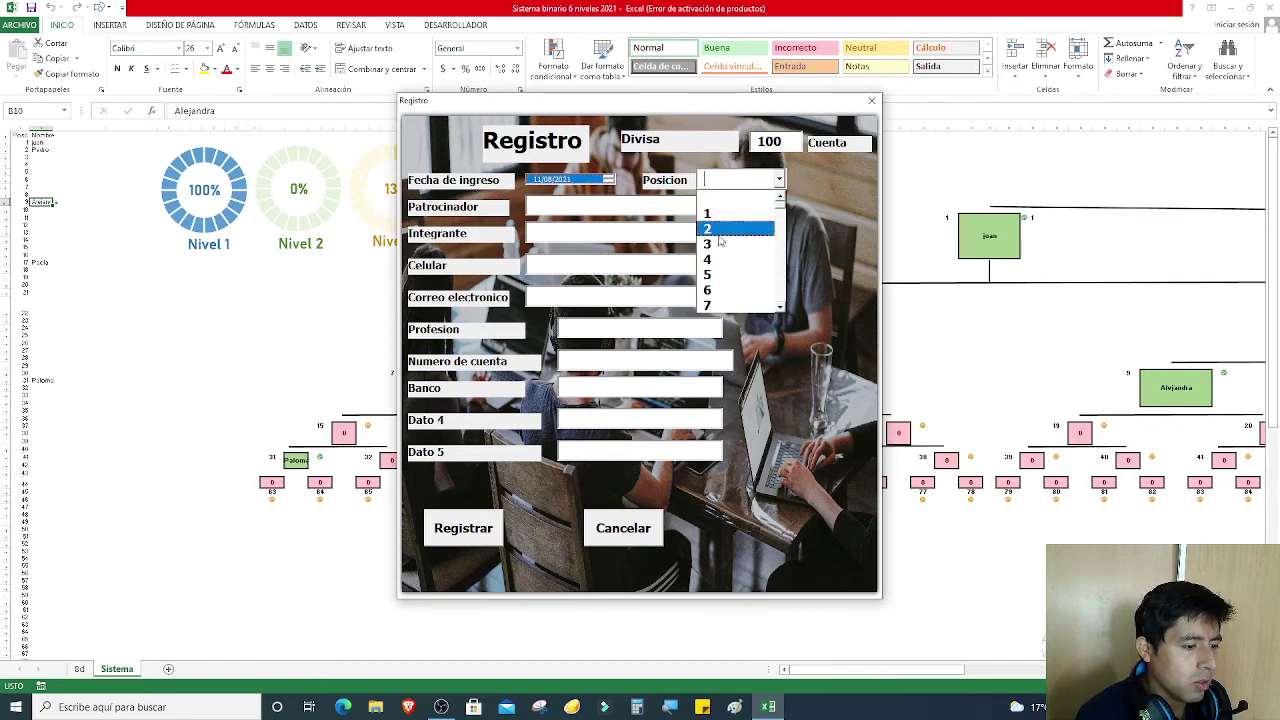
left_click(712, 244)
key("Return")
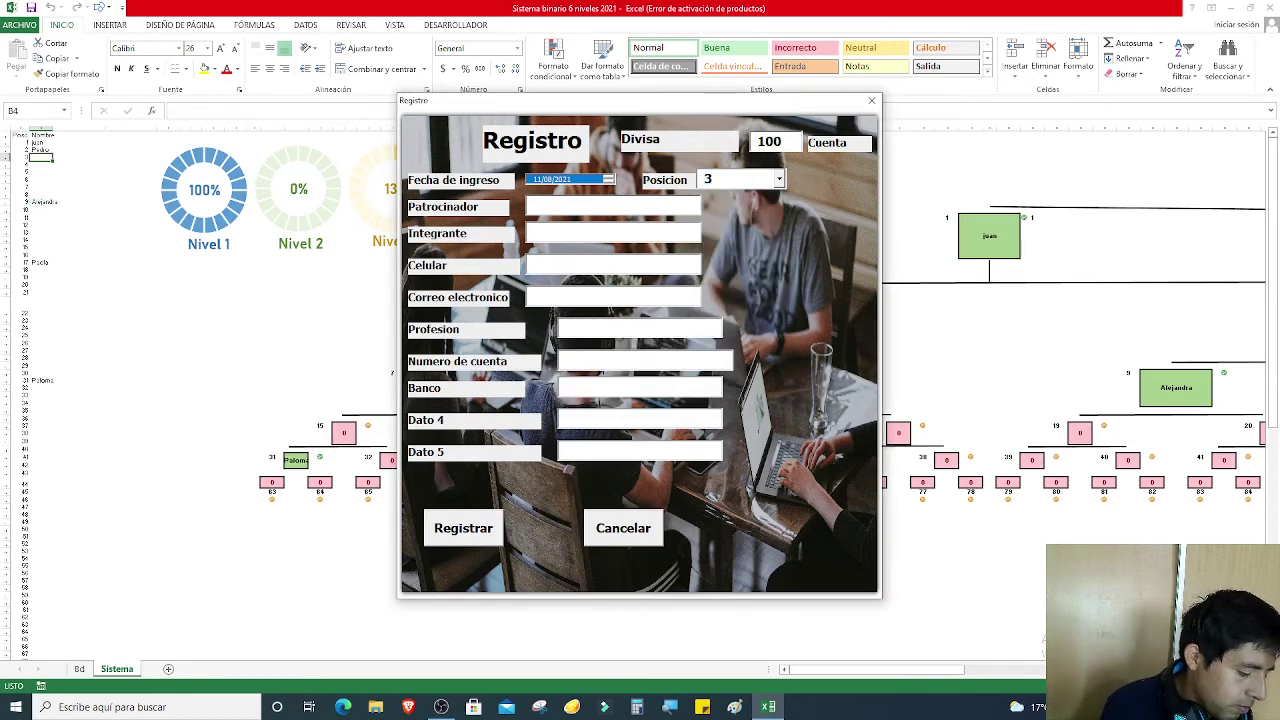
- Fill in the new member's name and the sponsor's name, then register them at position 3
type("maicol")
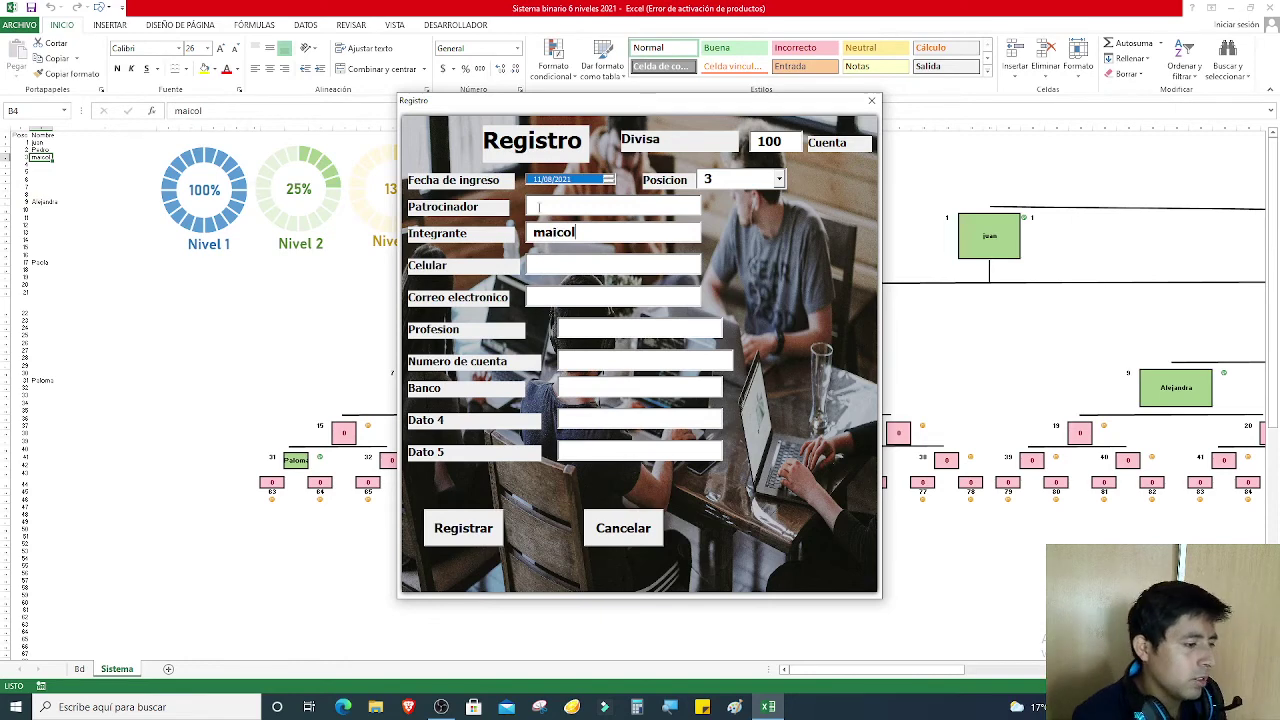
left_click_drag(523, 109, 683, 430)
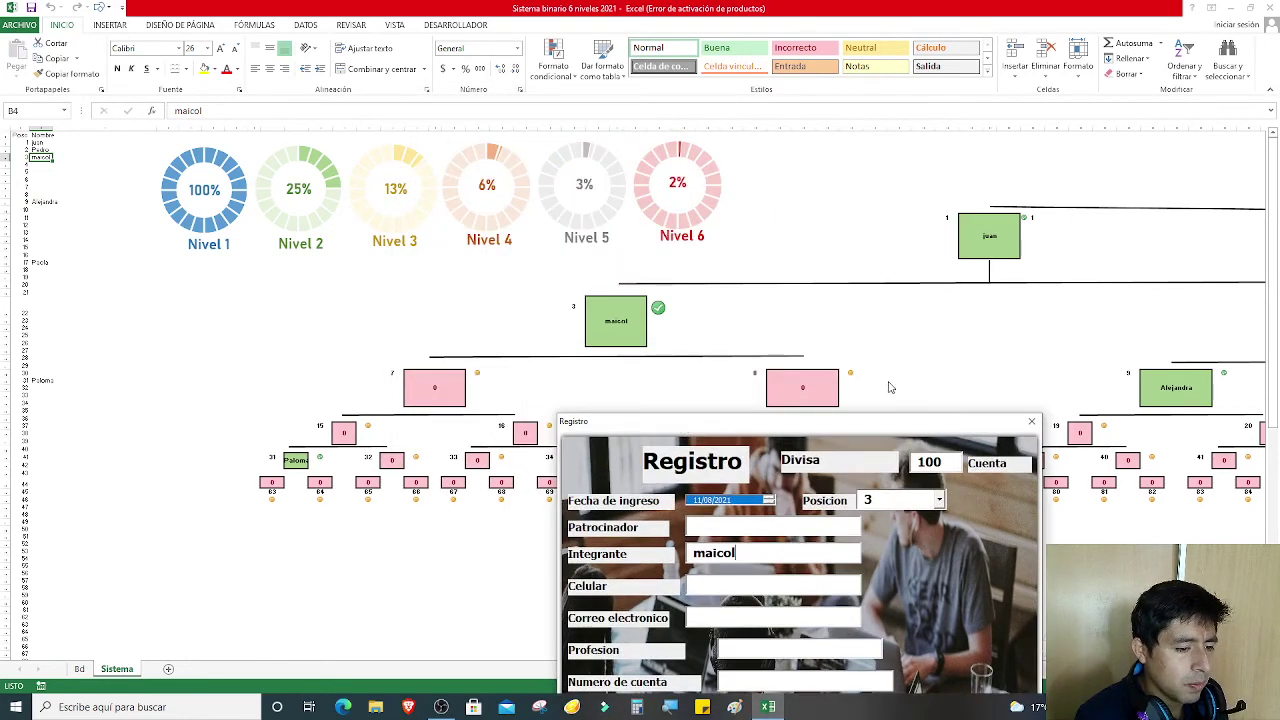
left_click_drag(855, 432, 858, 263)
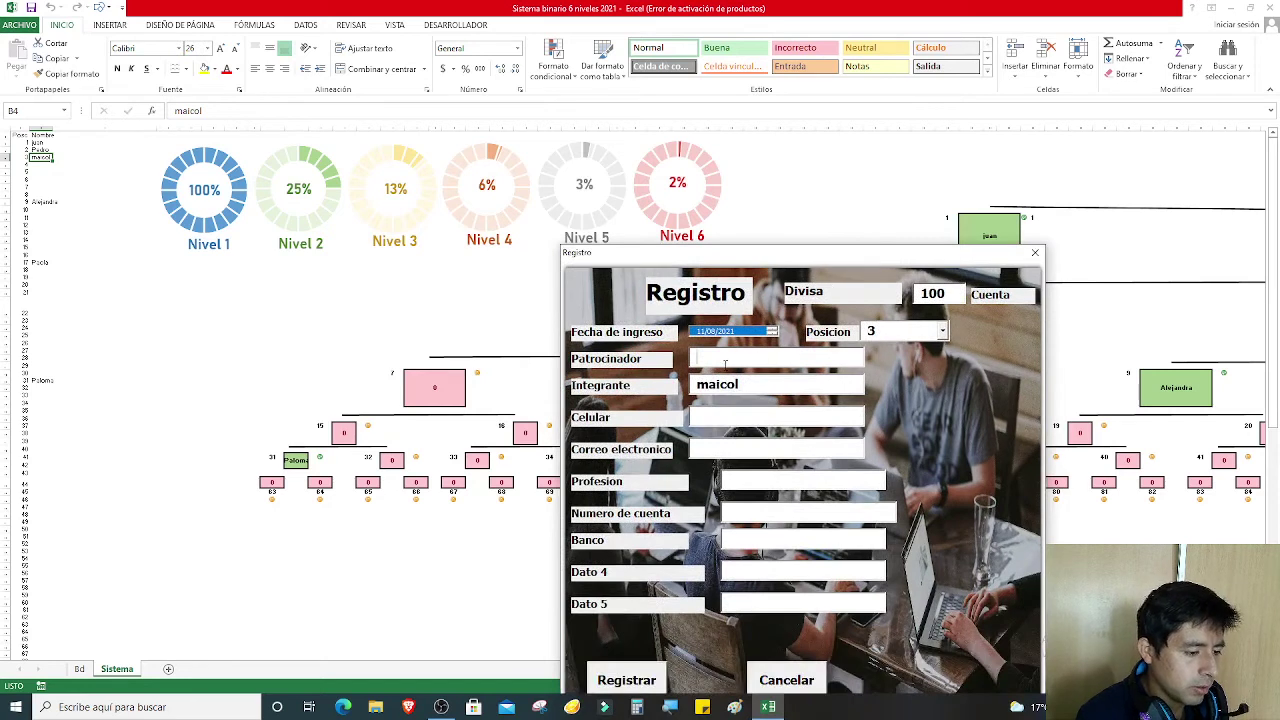
type("juan")
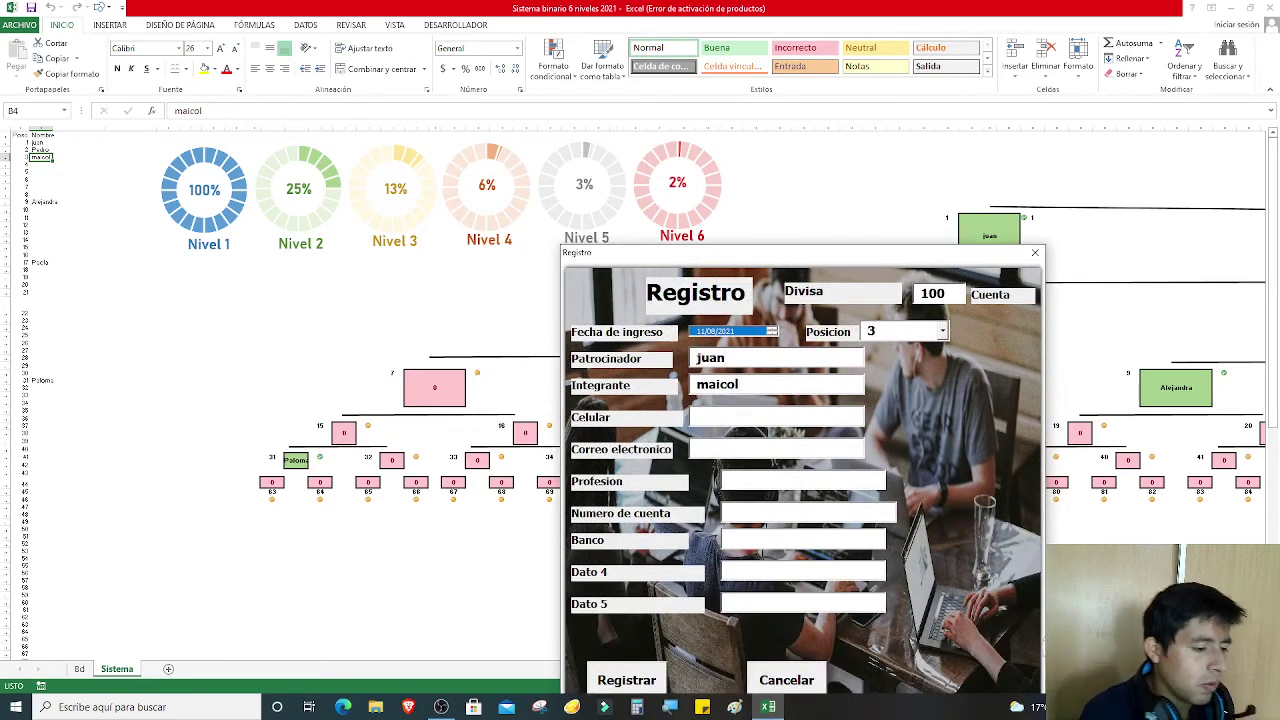
left_click(627, 680)
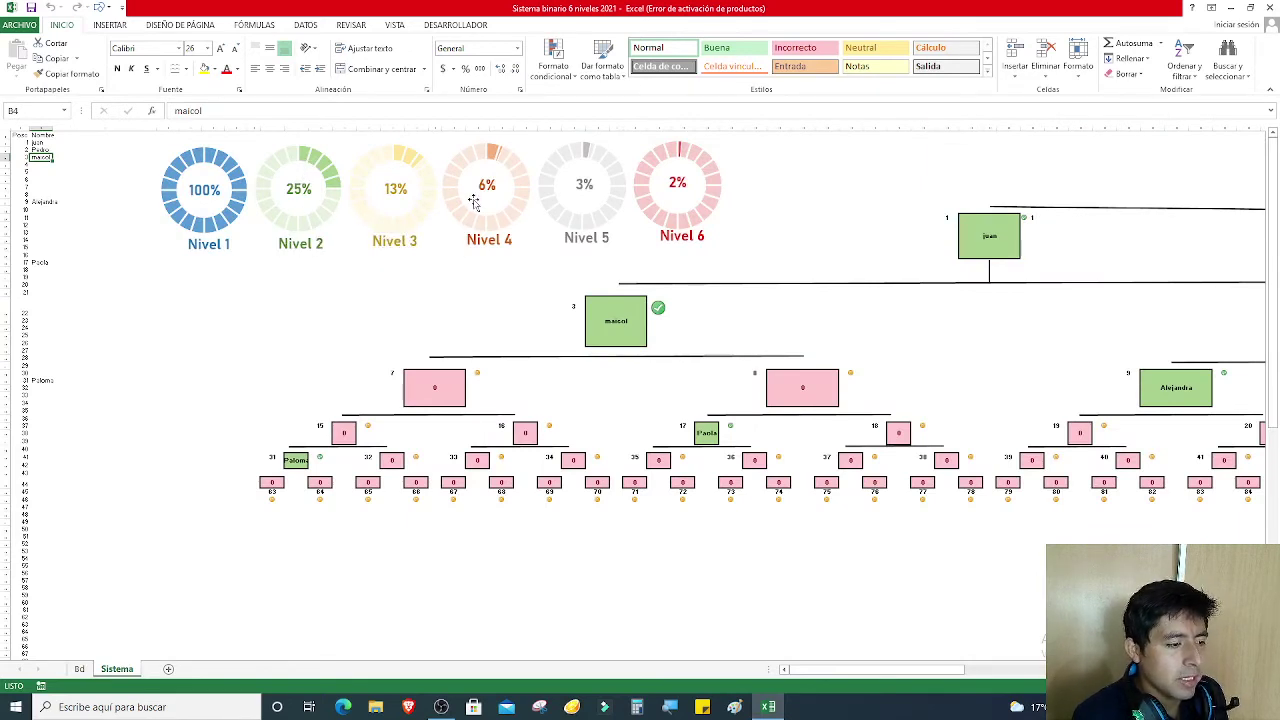
- Scroll across and down the Sistema sheet to review the tree down to position 126
mouse_move(838, 670)
left_mouse_down()
mouse_move(868, 682)
mouse_move(1100, 680)
left_mouse_up()
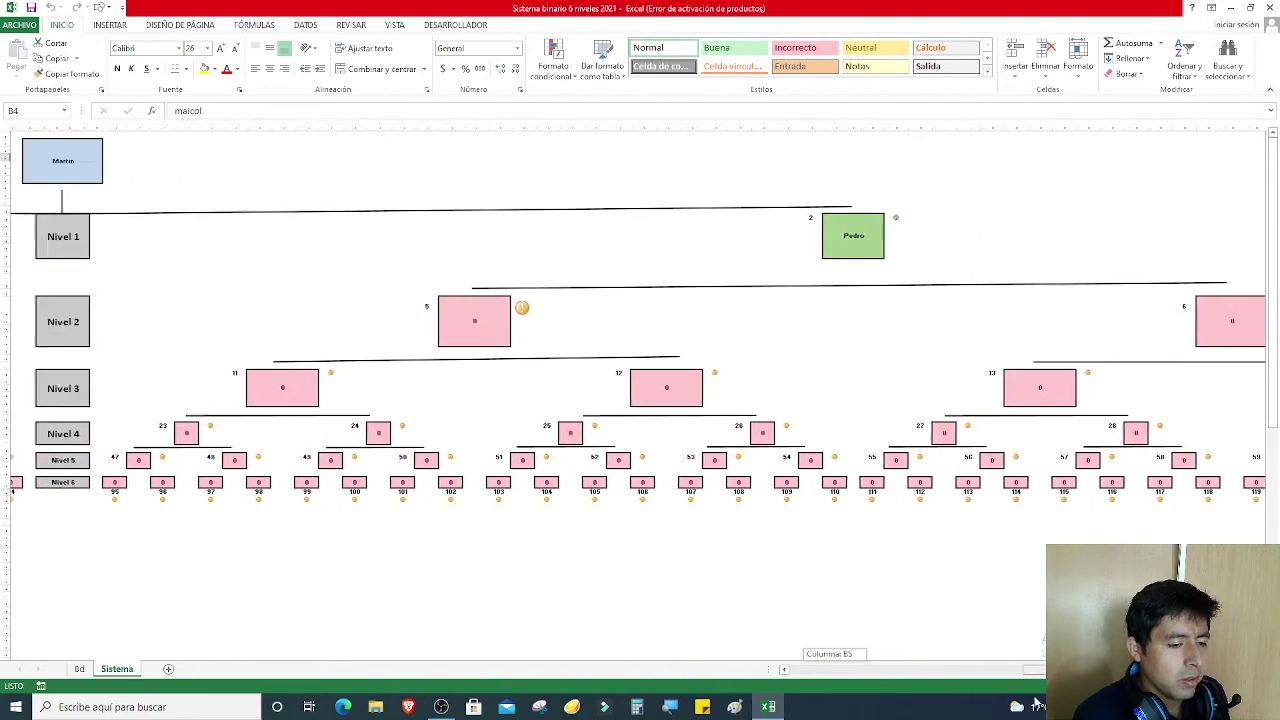
left_click_drag(870, 668, 700, 670)
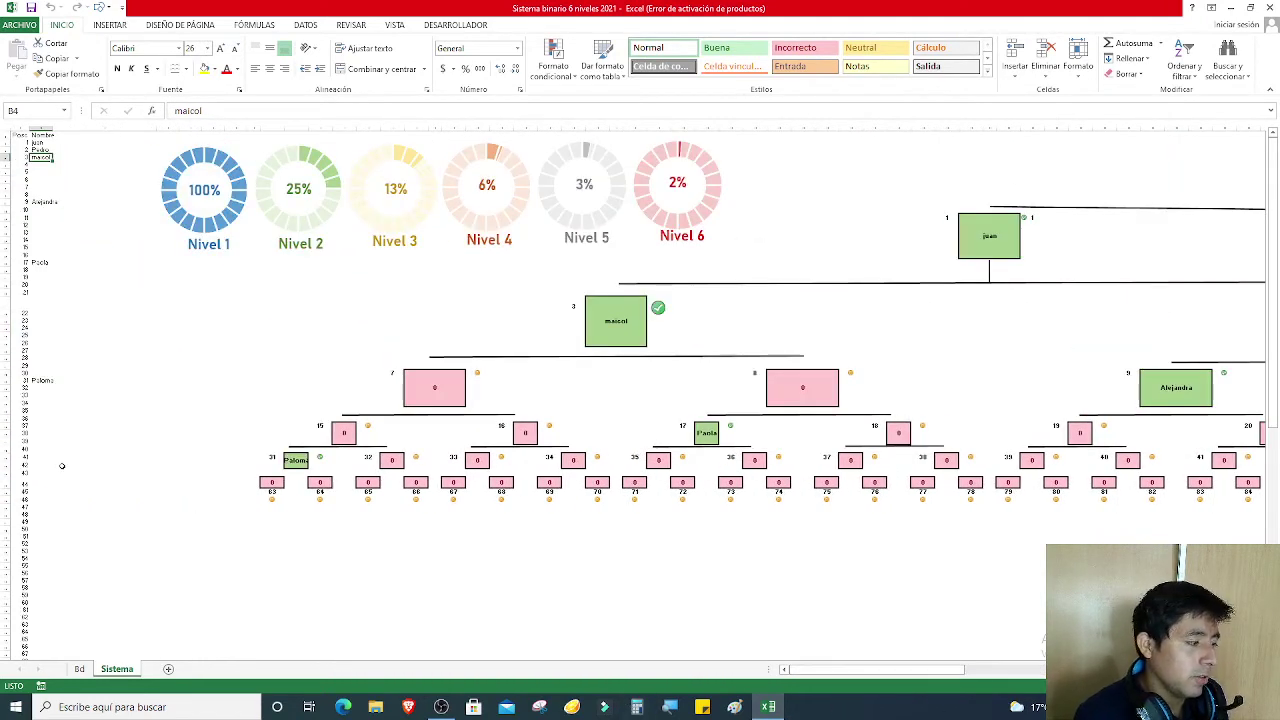
scroll(63, 470, "down", 4)
scroll(67, 500, "down", 12)
scroll(70, 521, "down", 6)
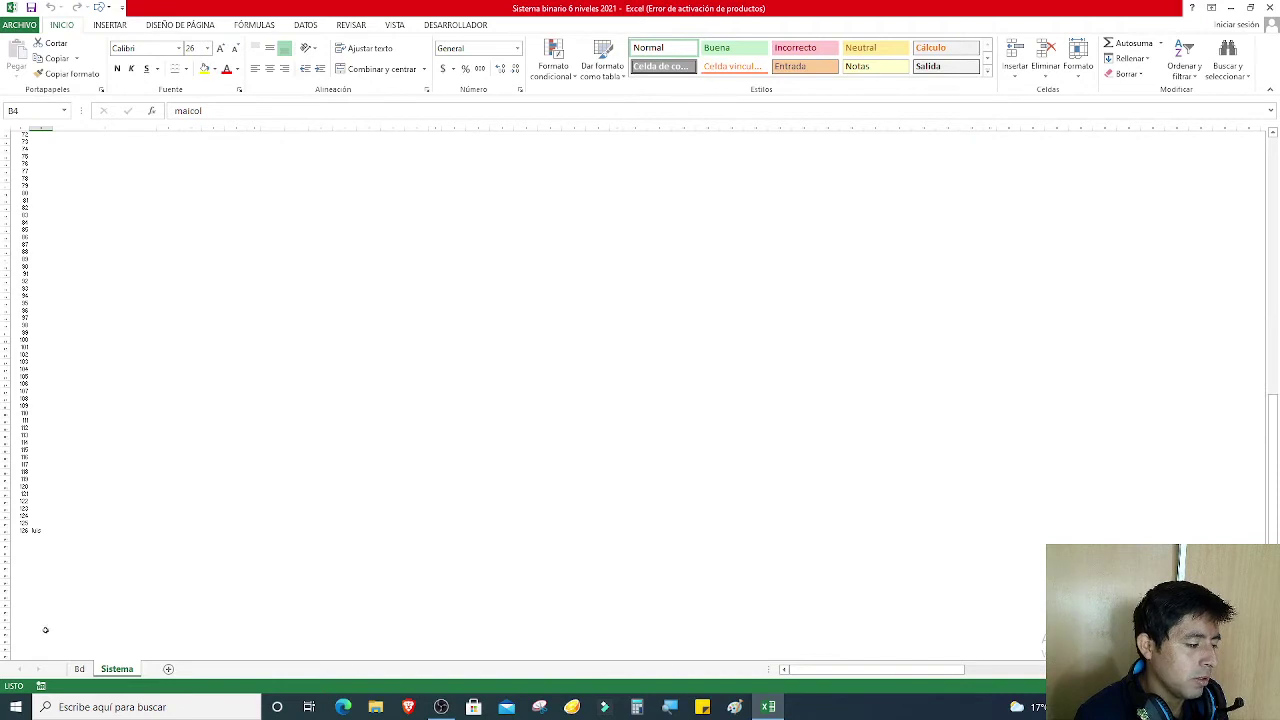
left_click(80, 669)
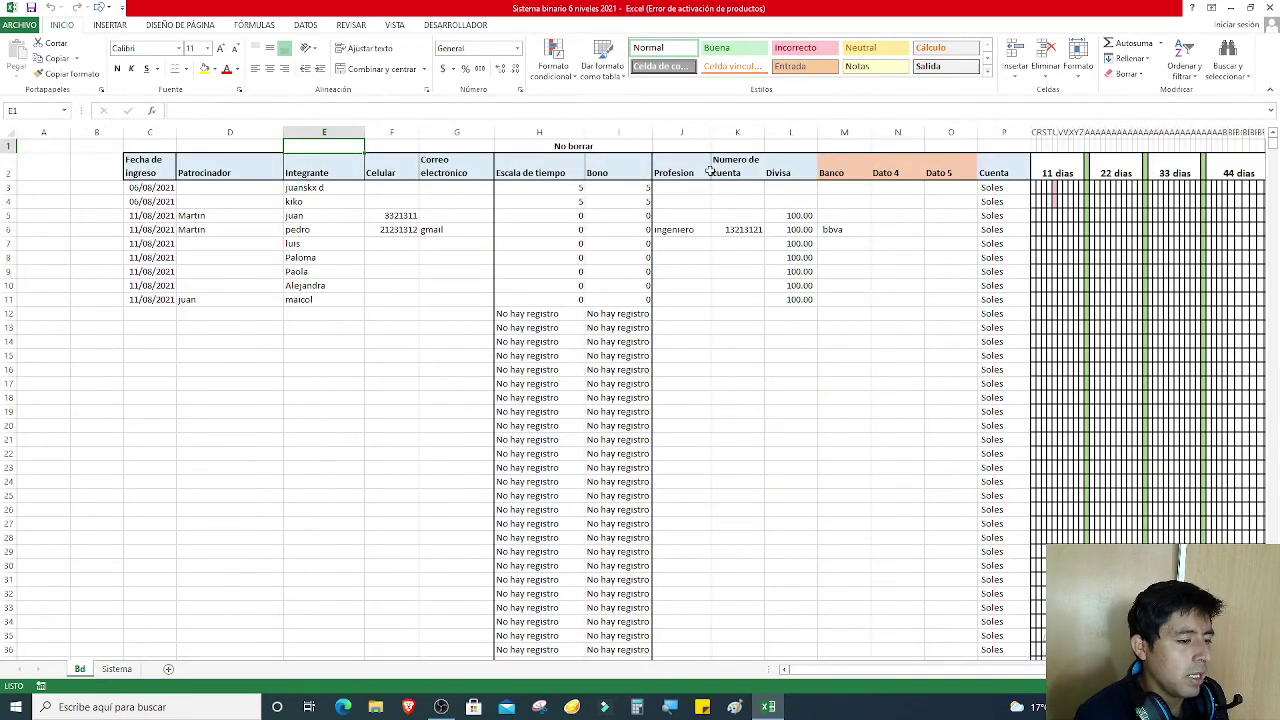
left_click(1040, 173)
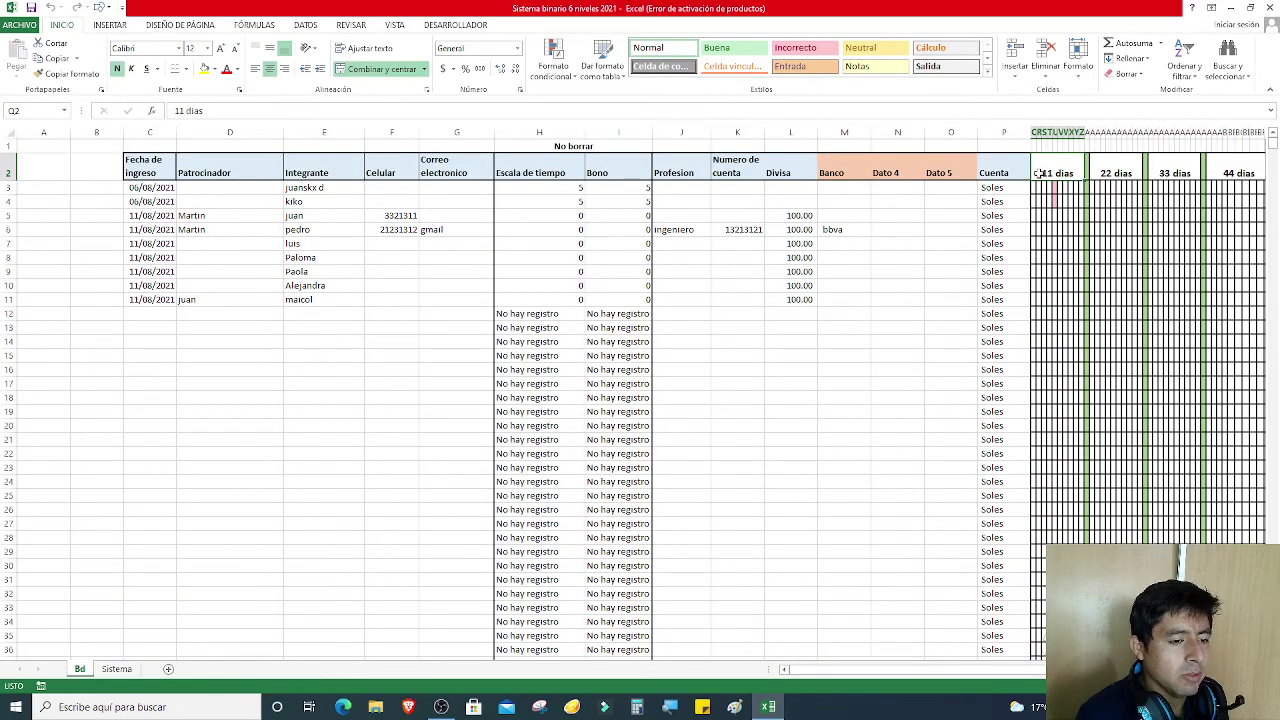
key("Right")
key("Right")
key("Right")
key("Right")
key("Right")
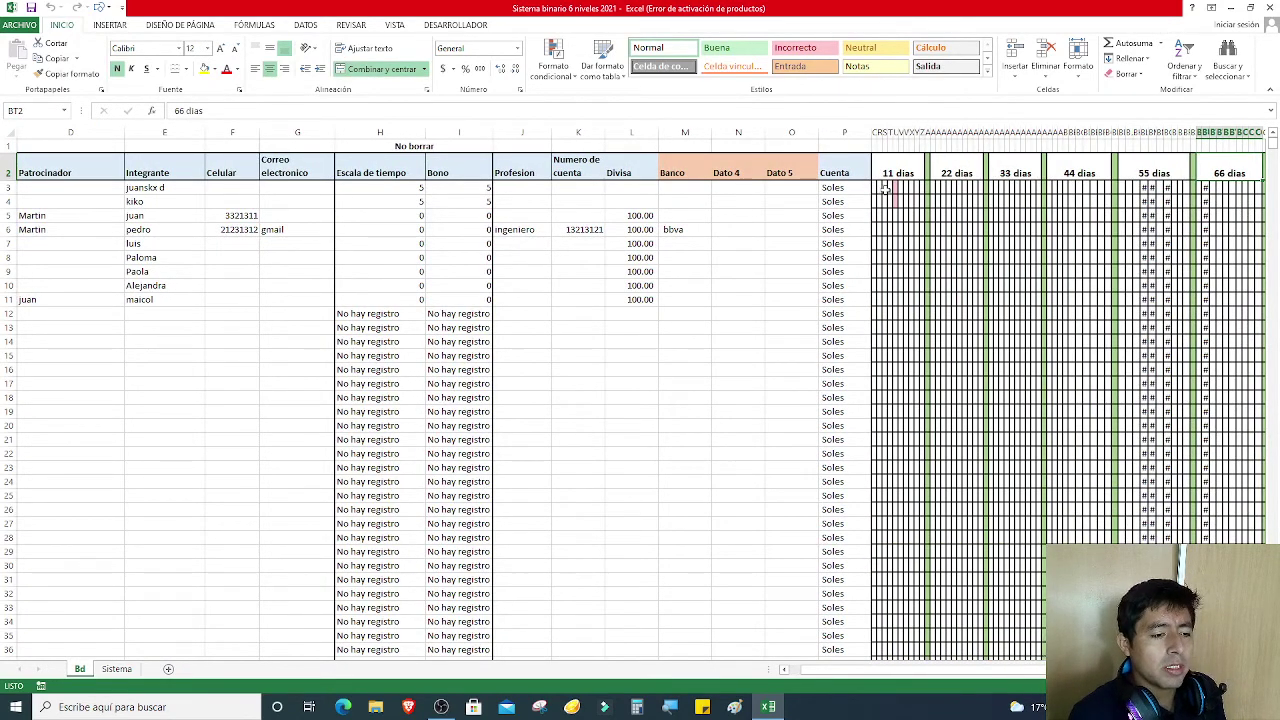
left_click_drag(886, 174, 1206, 170)
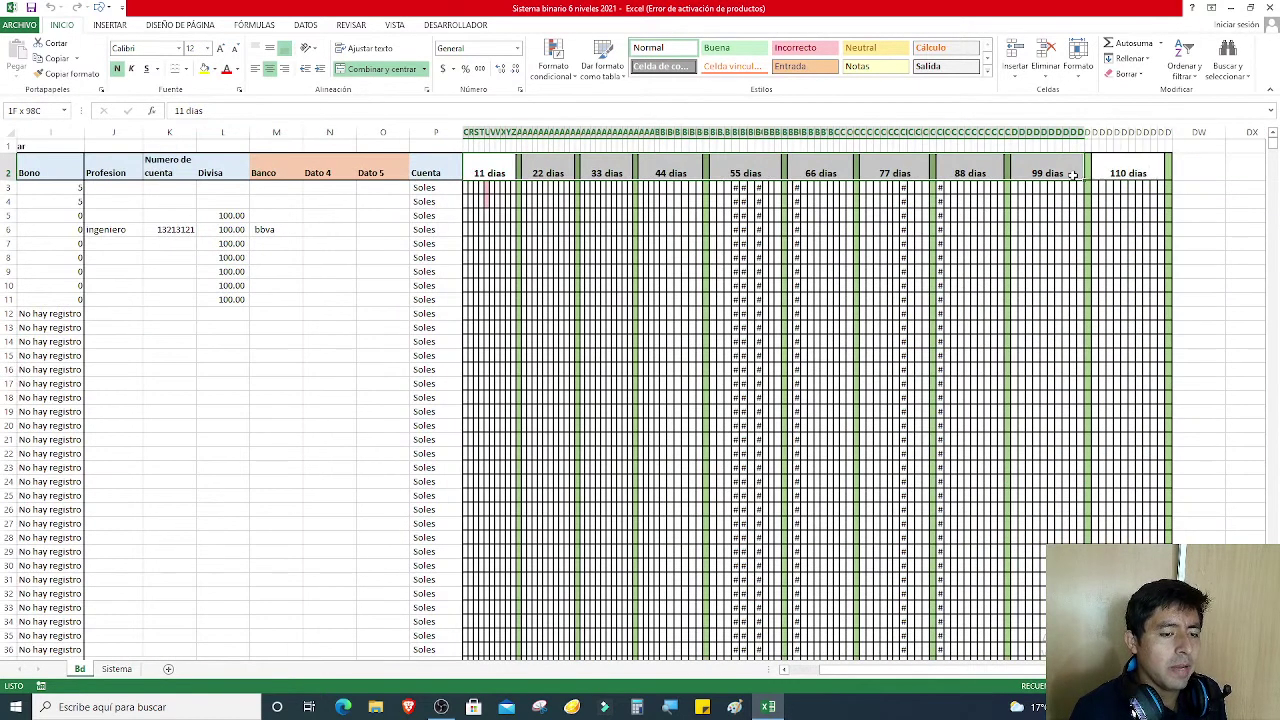
left_click_drag(1206, 170, 1143, 173)
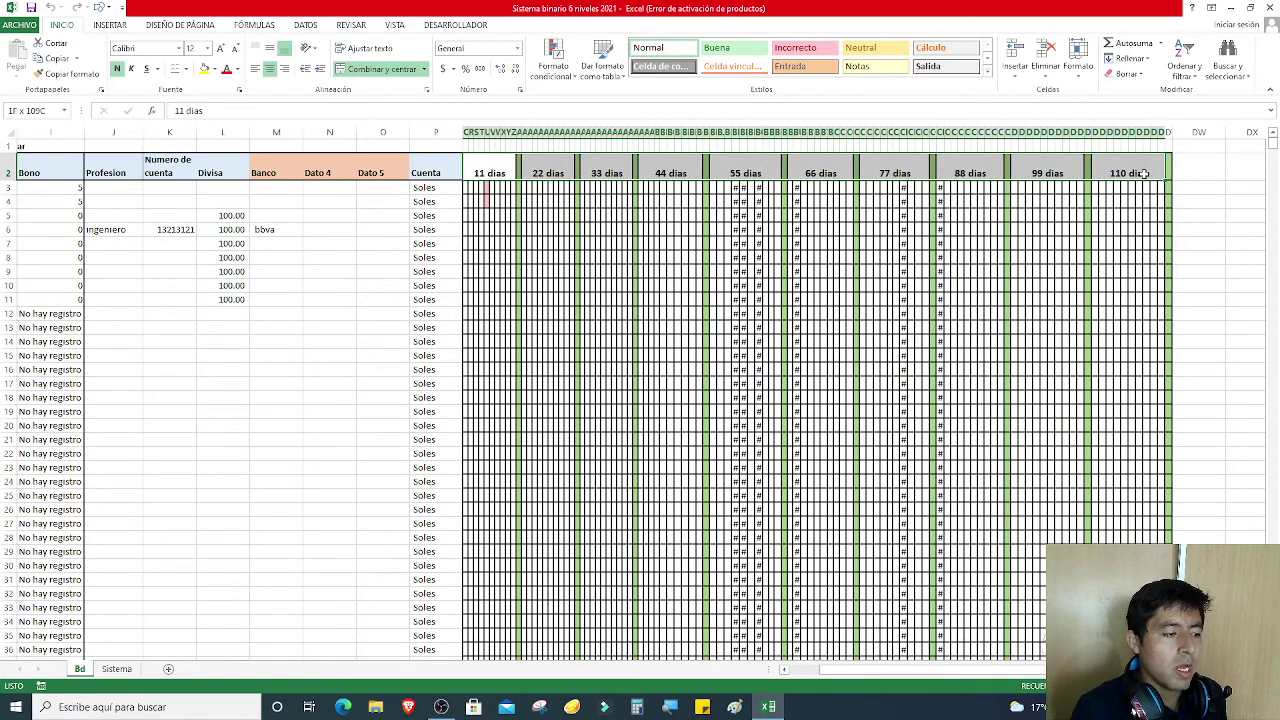
left_click_drag(1040, 669, 1033, 685)
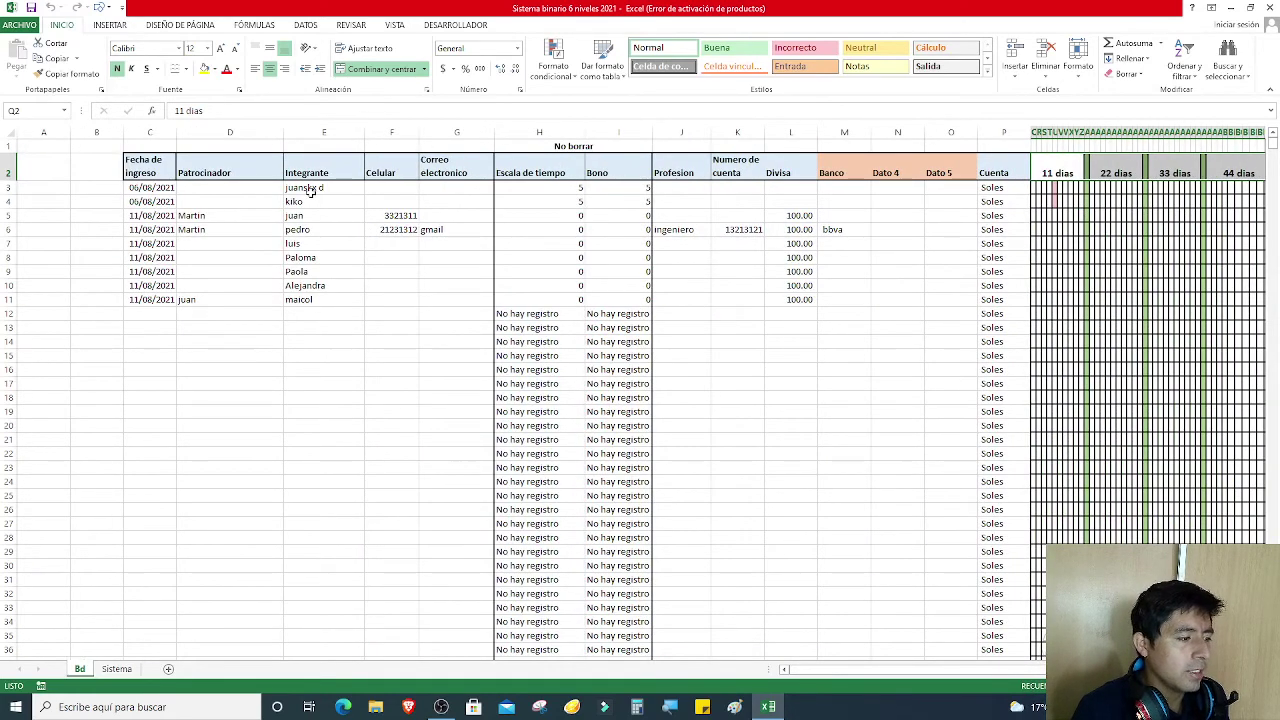
left_click(1044, 205)
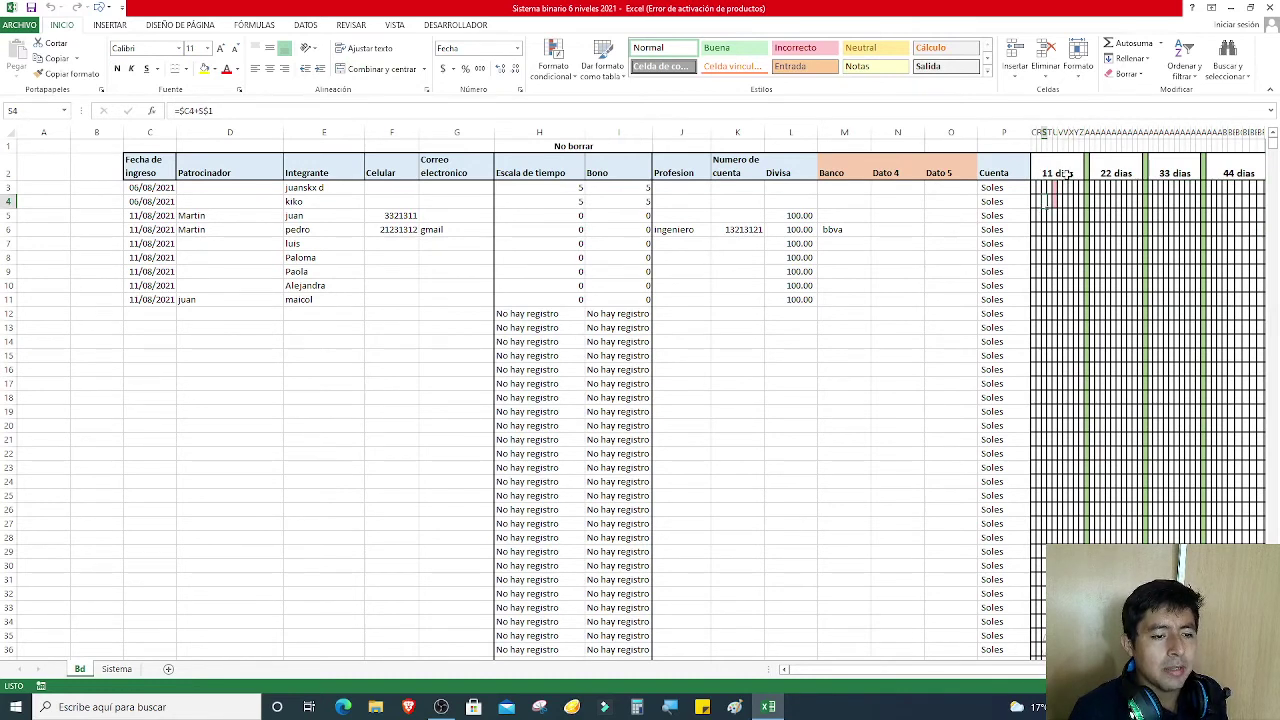
left_click(1038, 203)
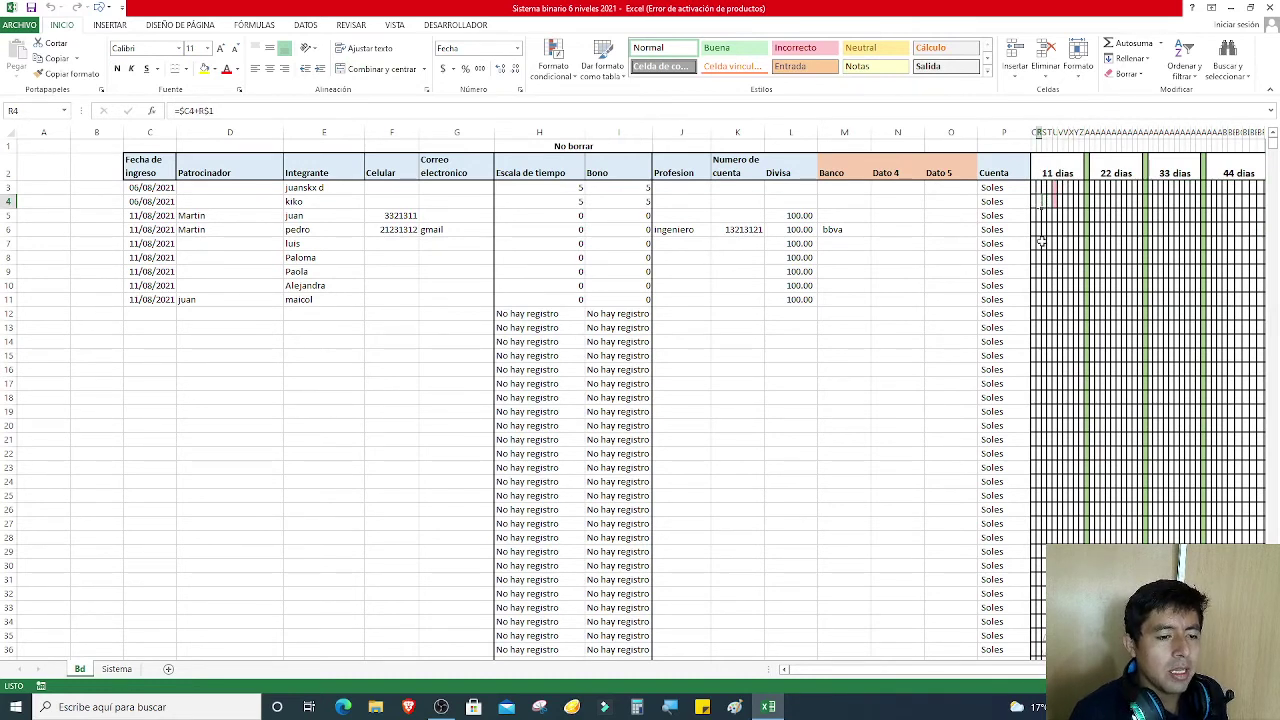
key("Left")
key("Right")
key("Right")
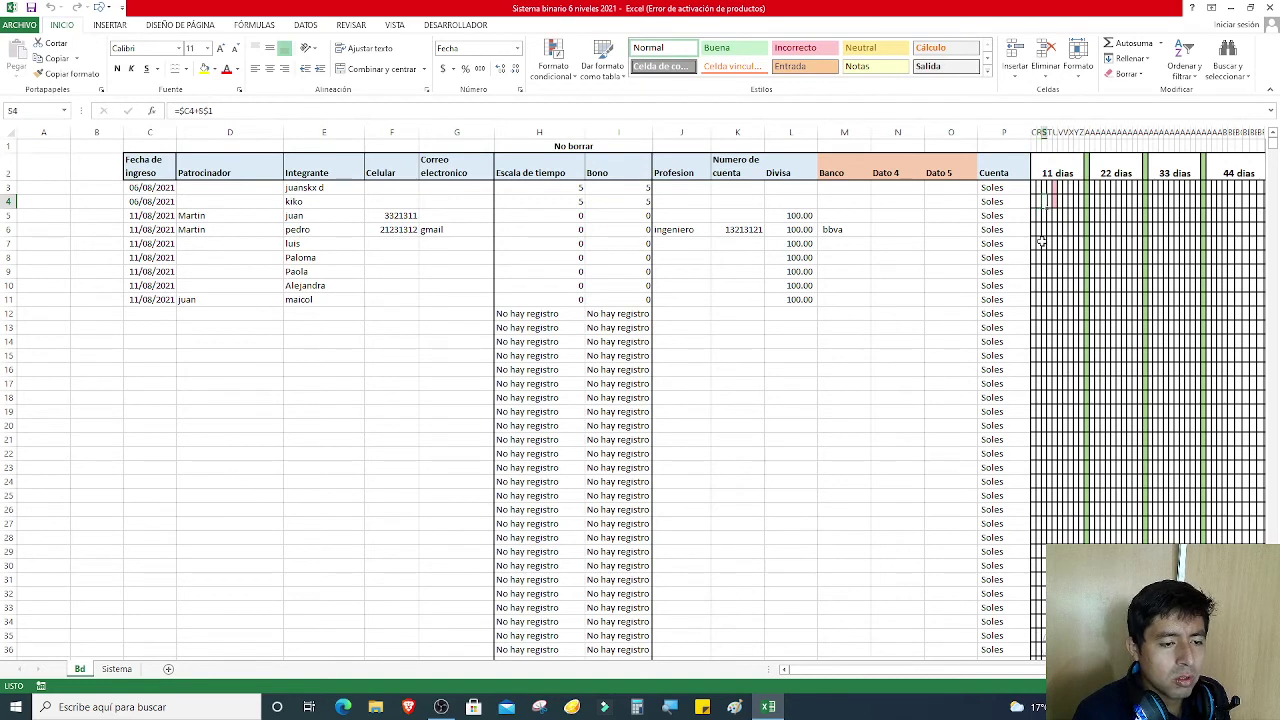
key("Right")
key("Right")
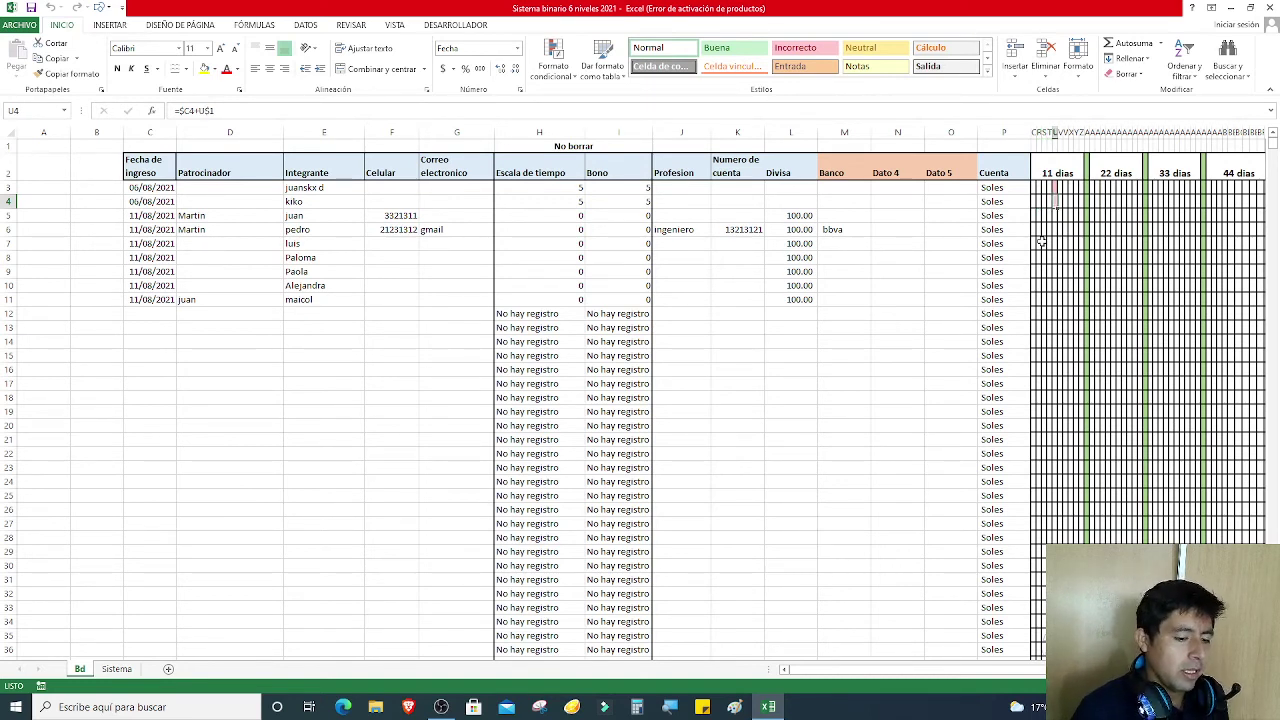
left_click_drag(1000, 669, 1035, 668)
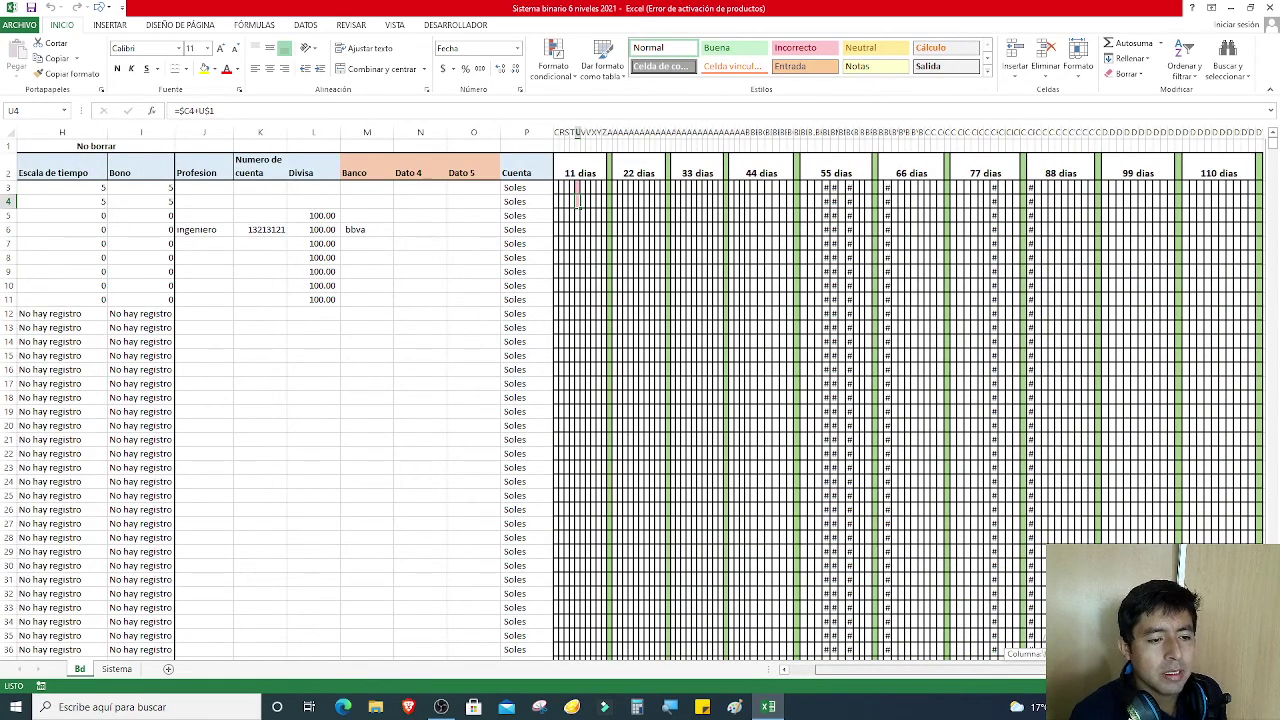
left_click_drag(1035, 668, 1000, 669)
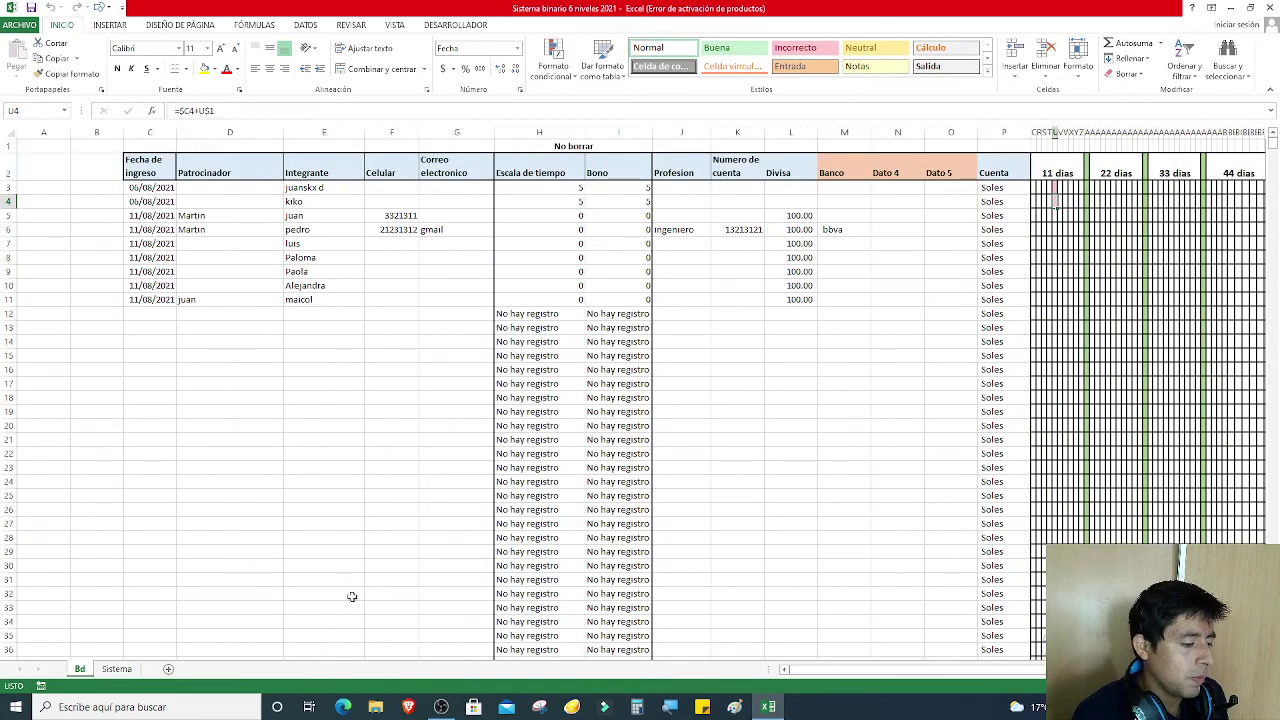
- On the Sistema sheet, scan across the tree and select the member names in column B
left_click(116, 668)
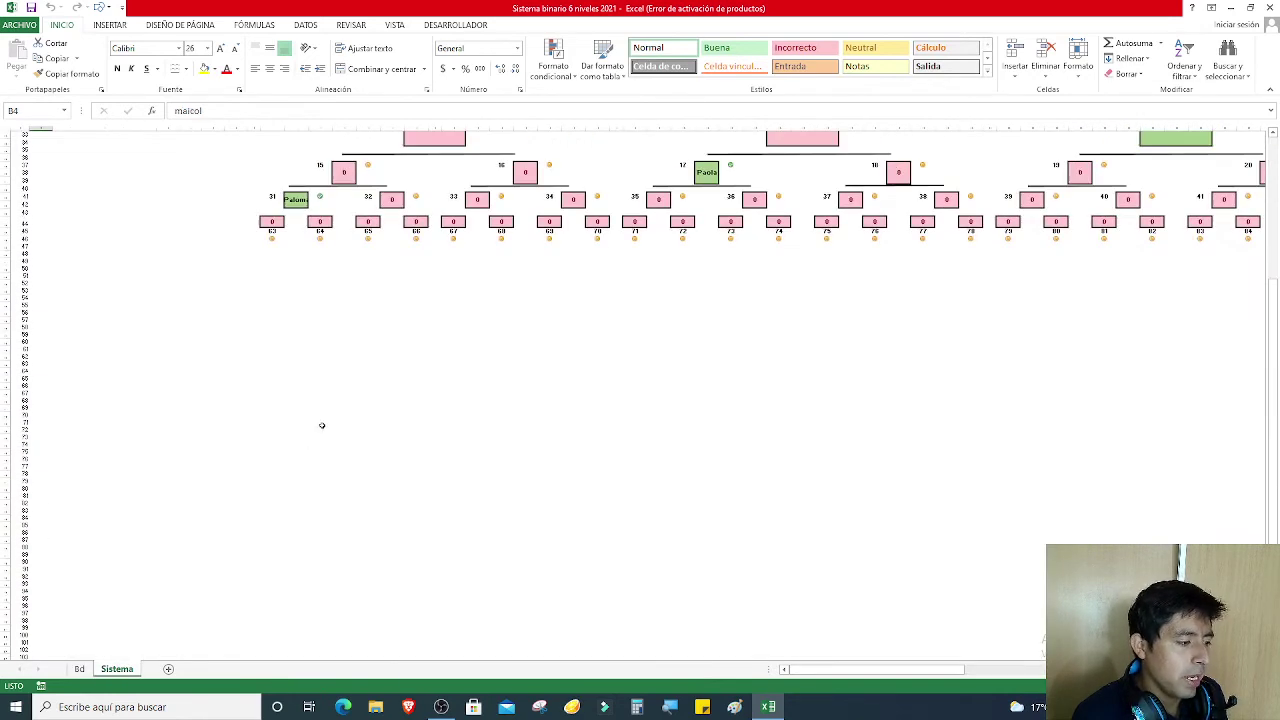
key("ctrl+Up")
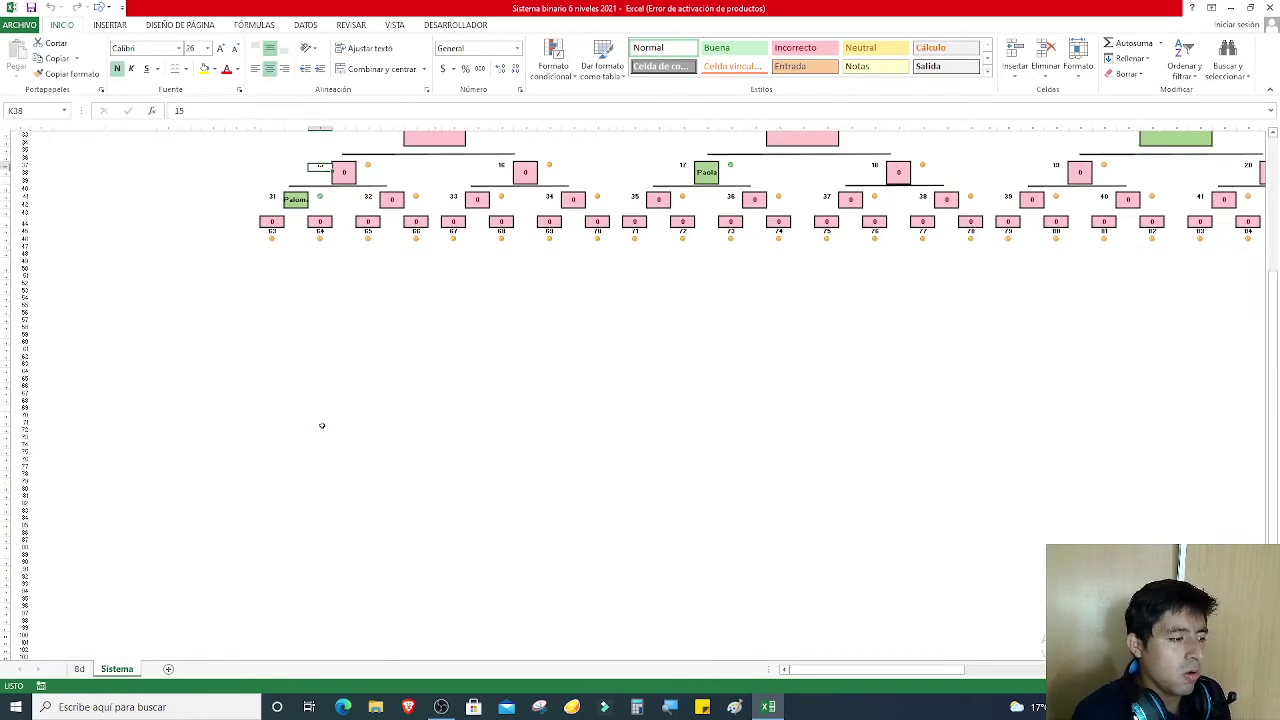
key("Right")
key("Right")
key("Right")
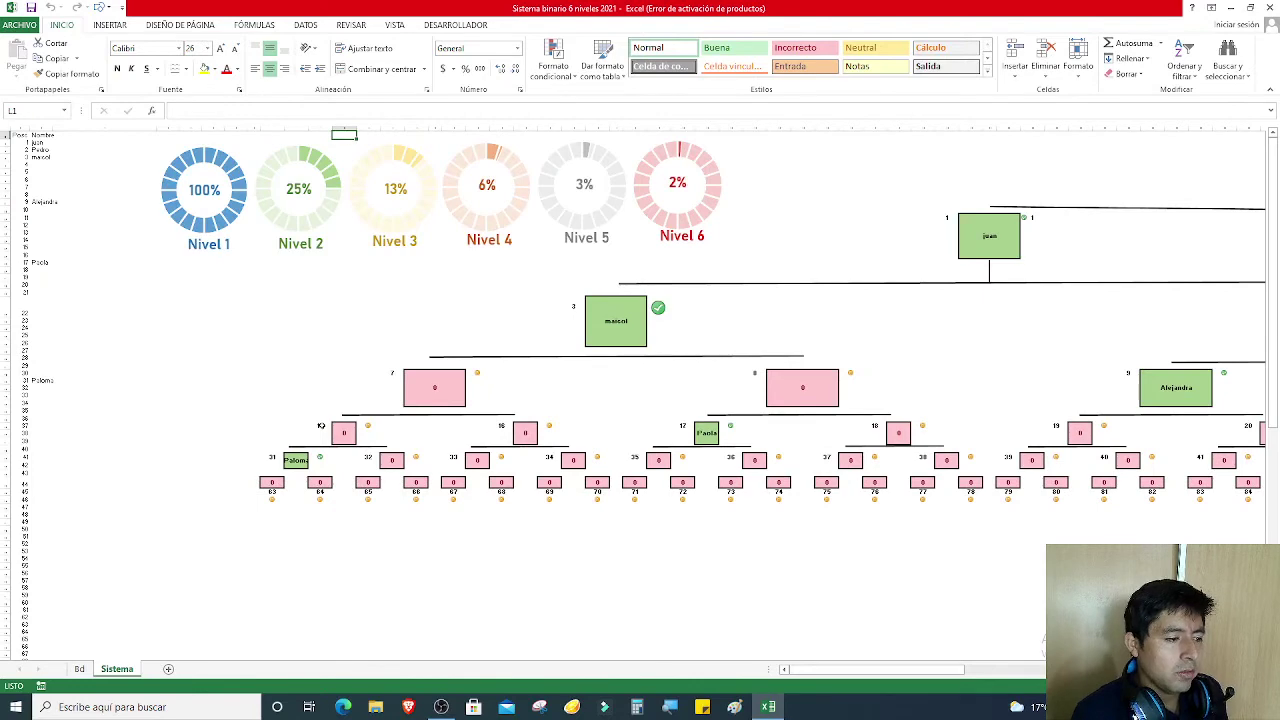
key("Right")
key("Right")
key("Right")
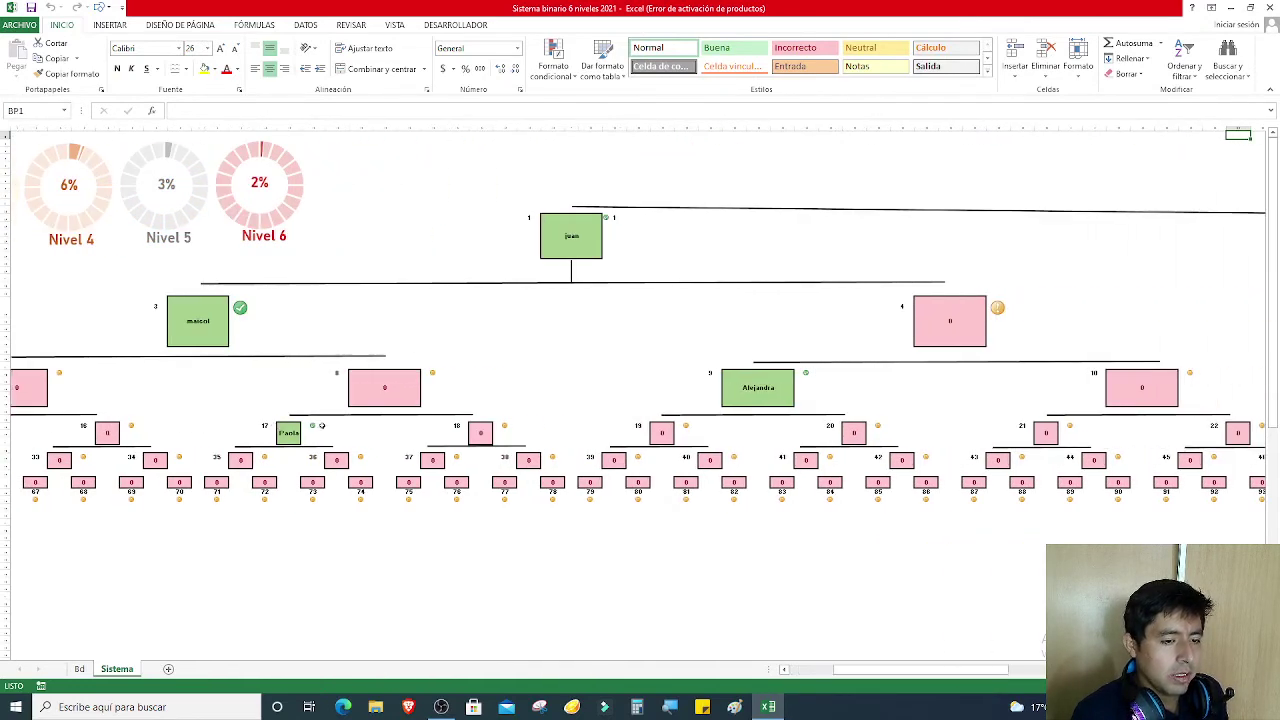
key("Right")
key("Right")
key("Right")
key("Right")
key("Right")
key("Right")
key("Right")
key("Right")
key("Right")
key("Right")
key("Right")
key("Right")
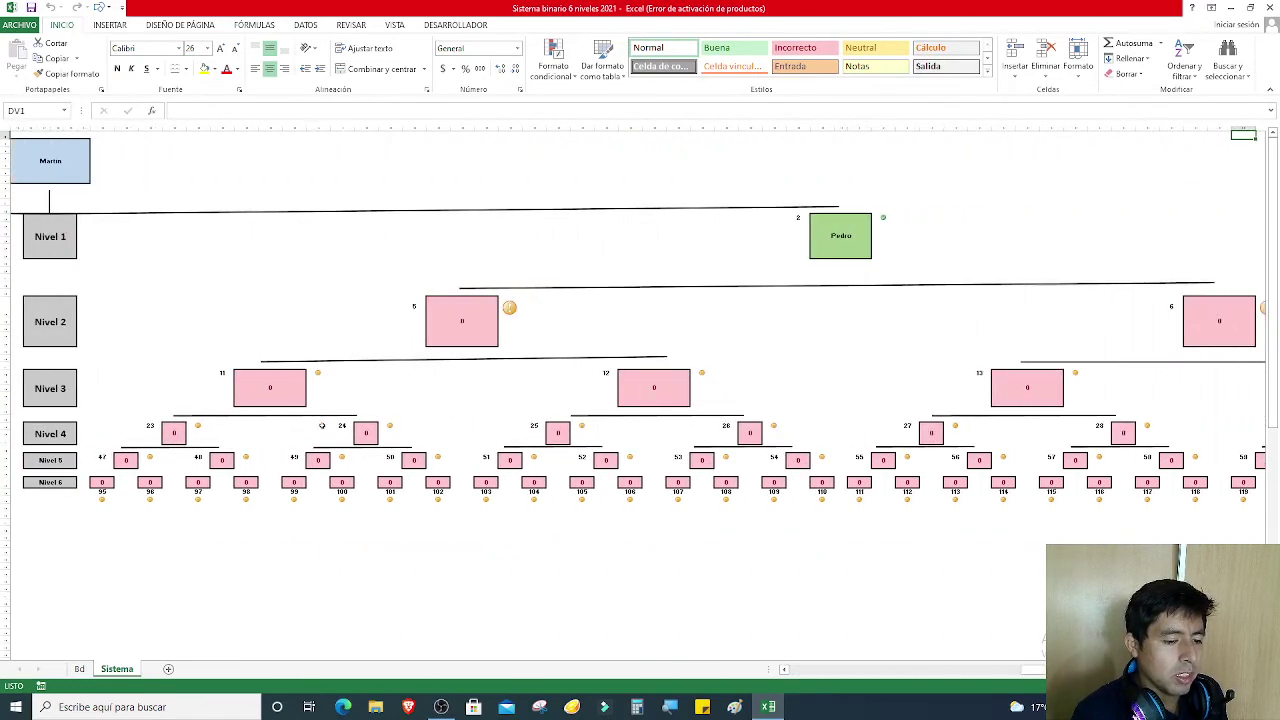
key("Right")
key("Right")
key("Right")
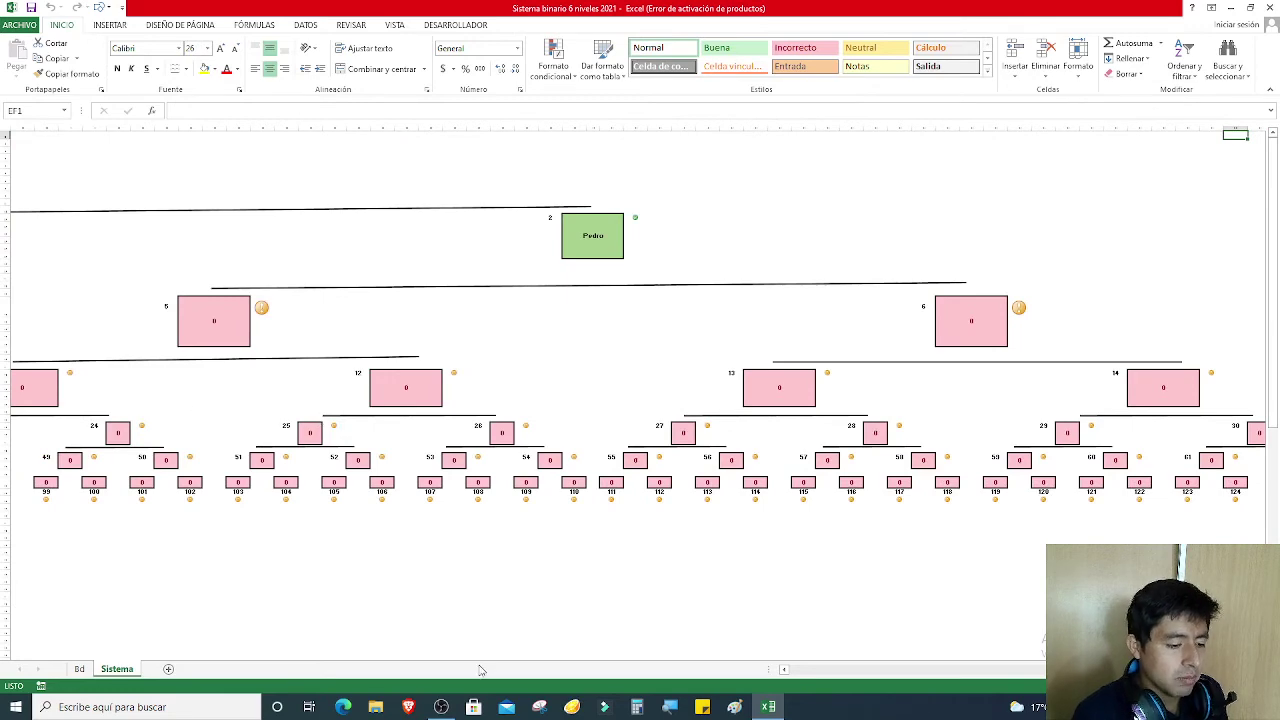
scroll(840, 669, "left", 15)
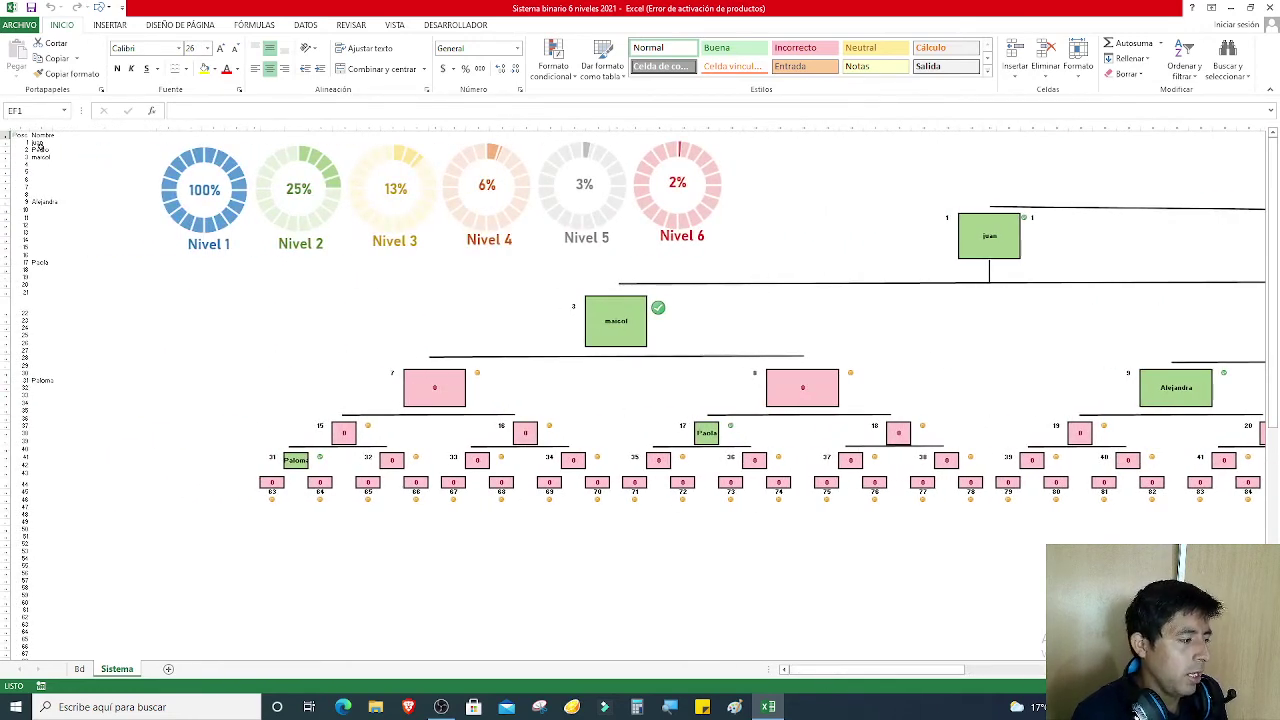
left_click_drag(36, 143, 40, 262)
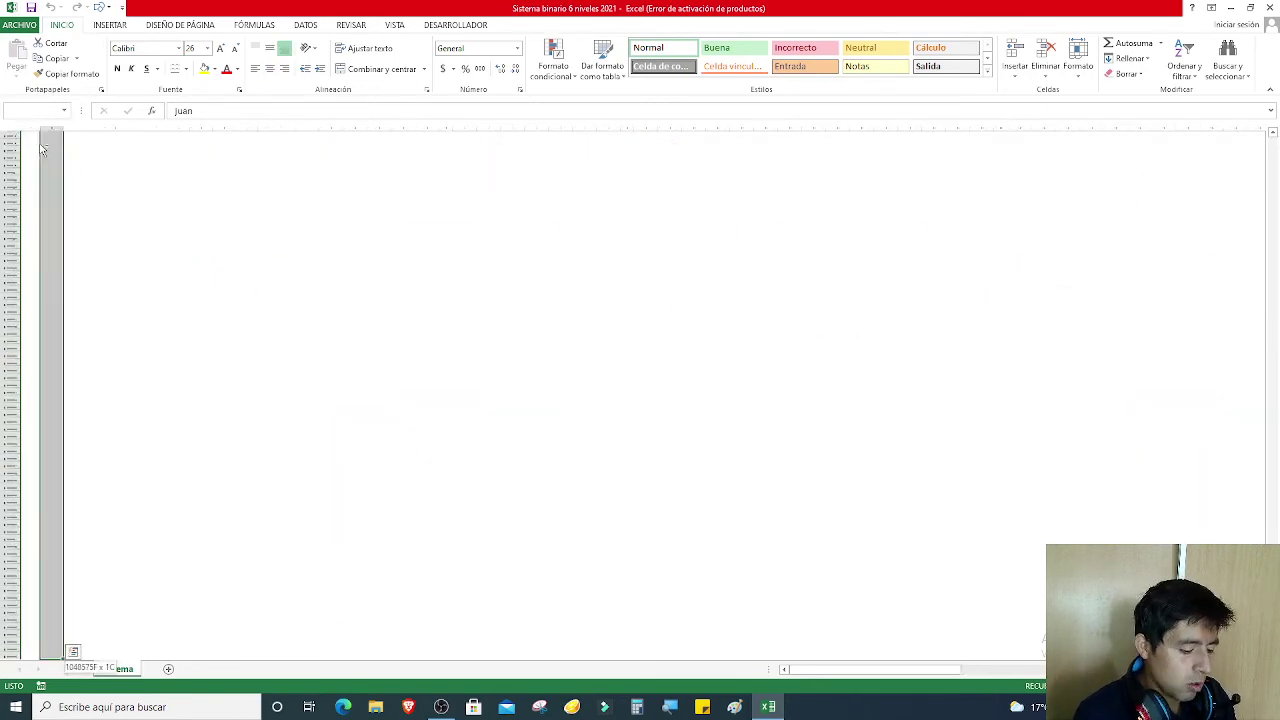
- Delete the selected member names, copy the entire Sistema sheet, and add a new blank sheet
left_click_drag(40, 262, 40, 147)
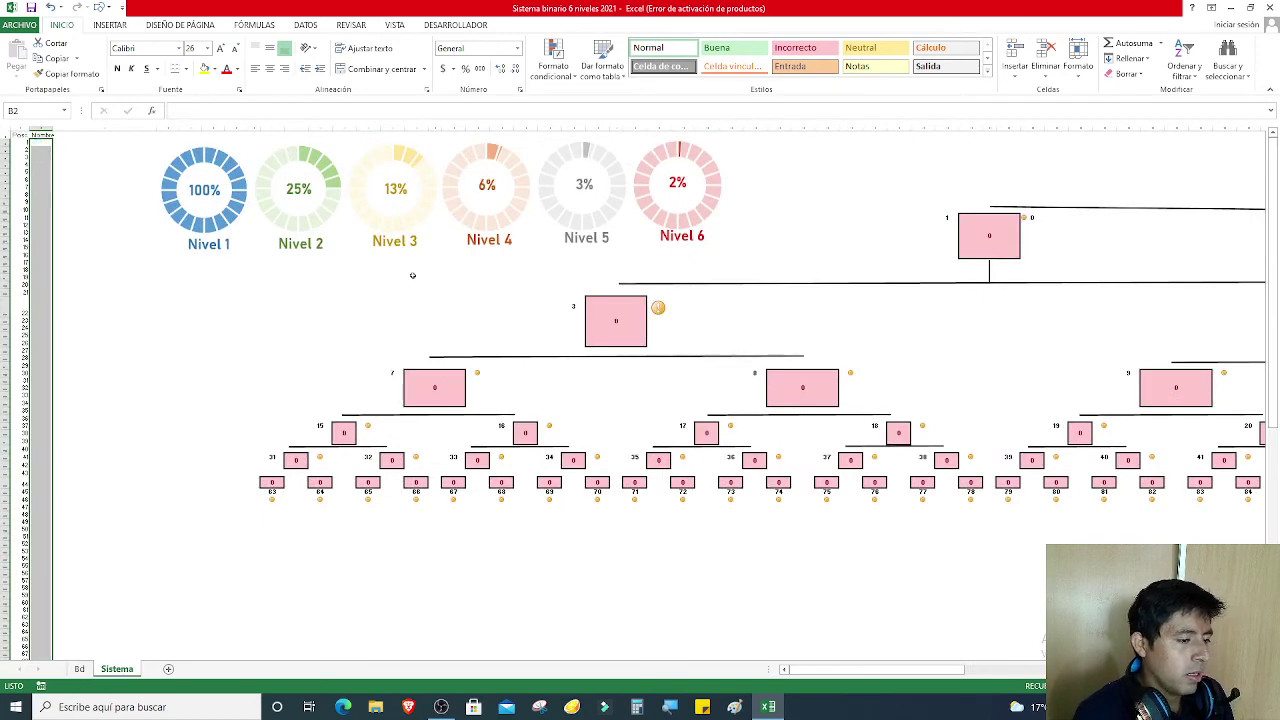
key("Delete")
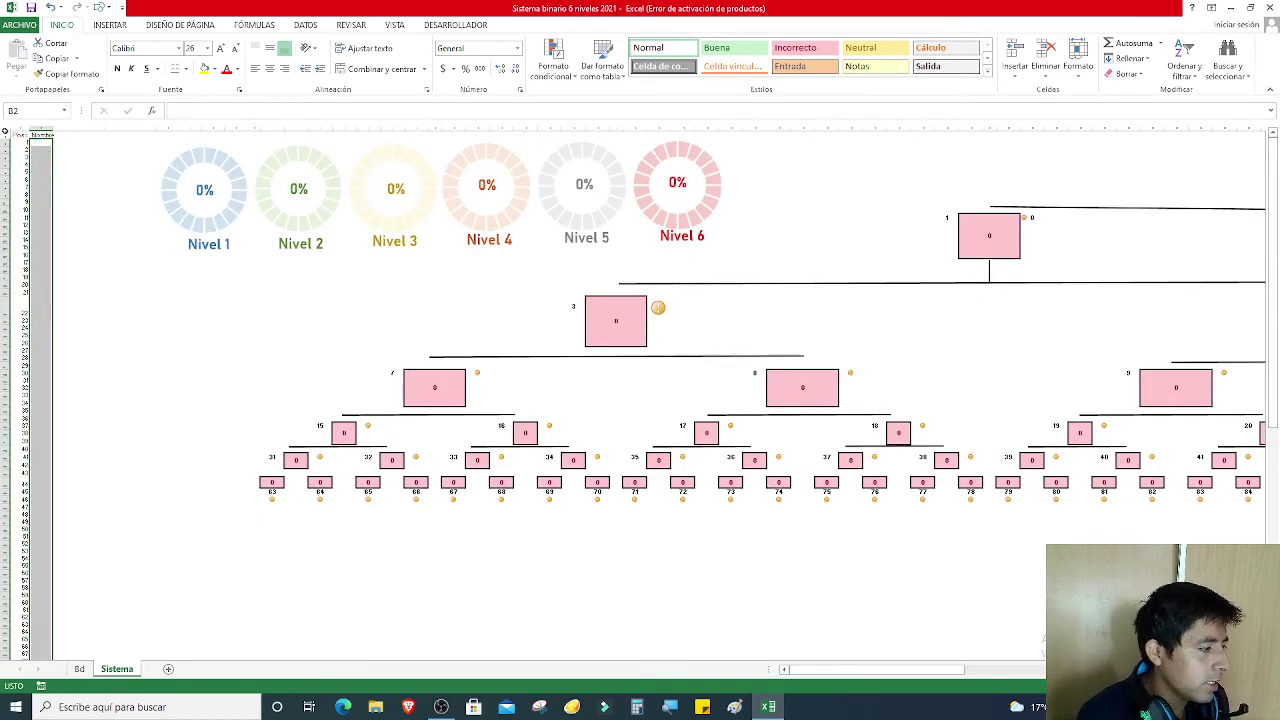
left_click(8, 135)
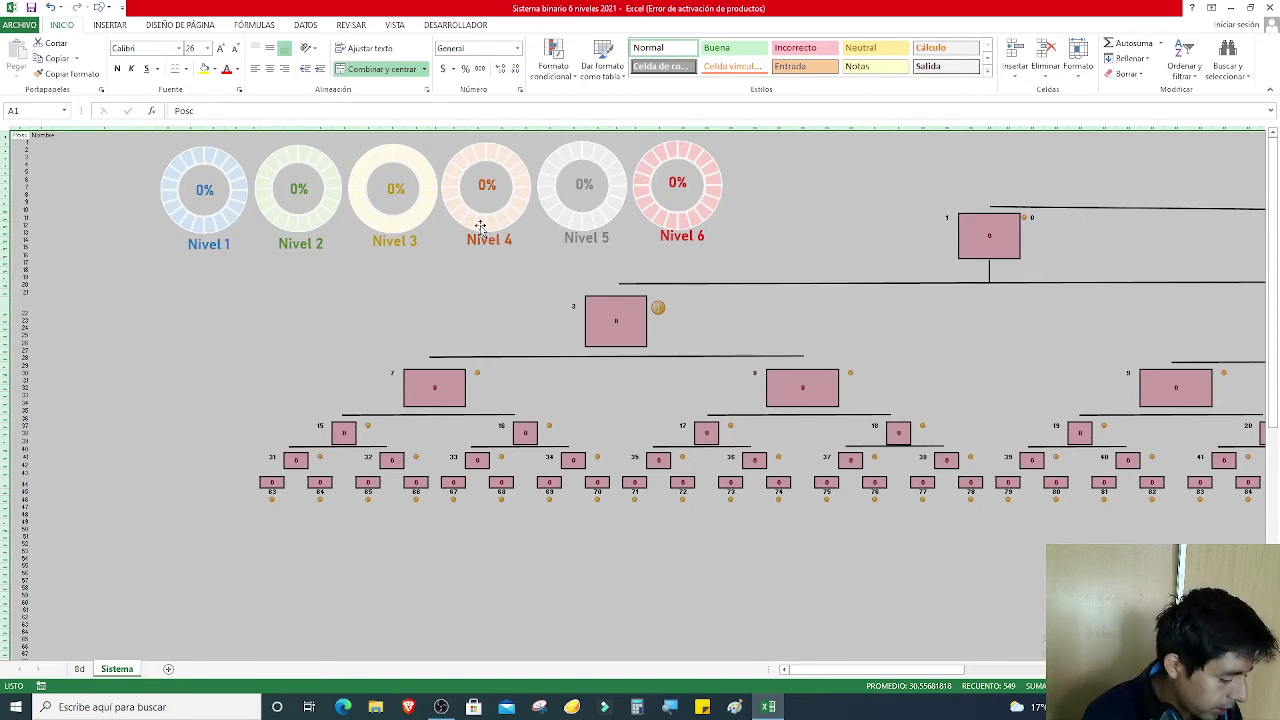
key("ctrl+c")
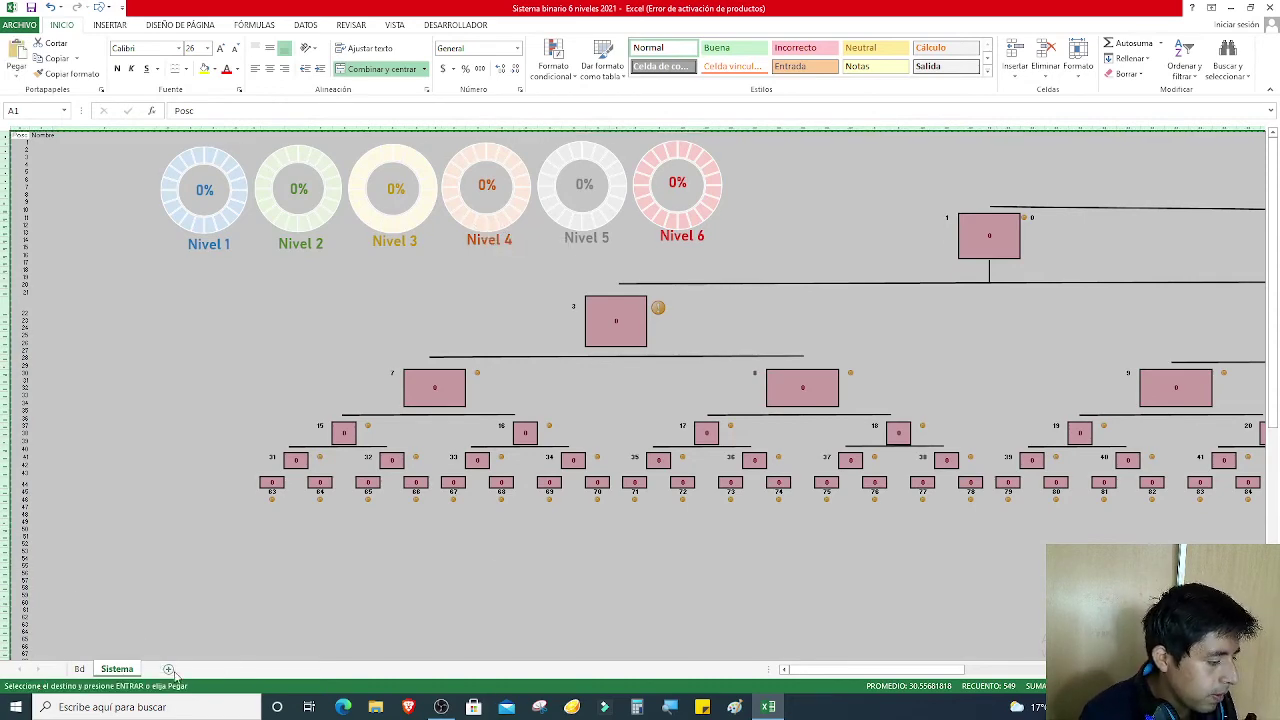
left_click(169, 669)
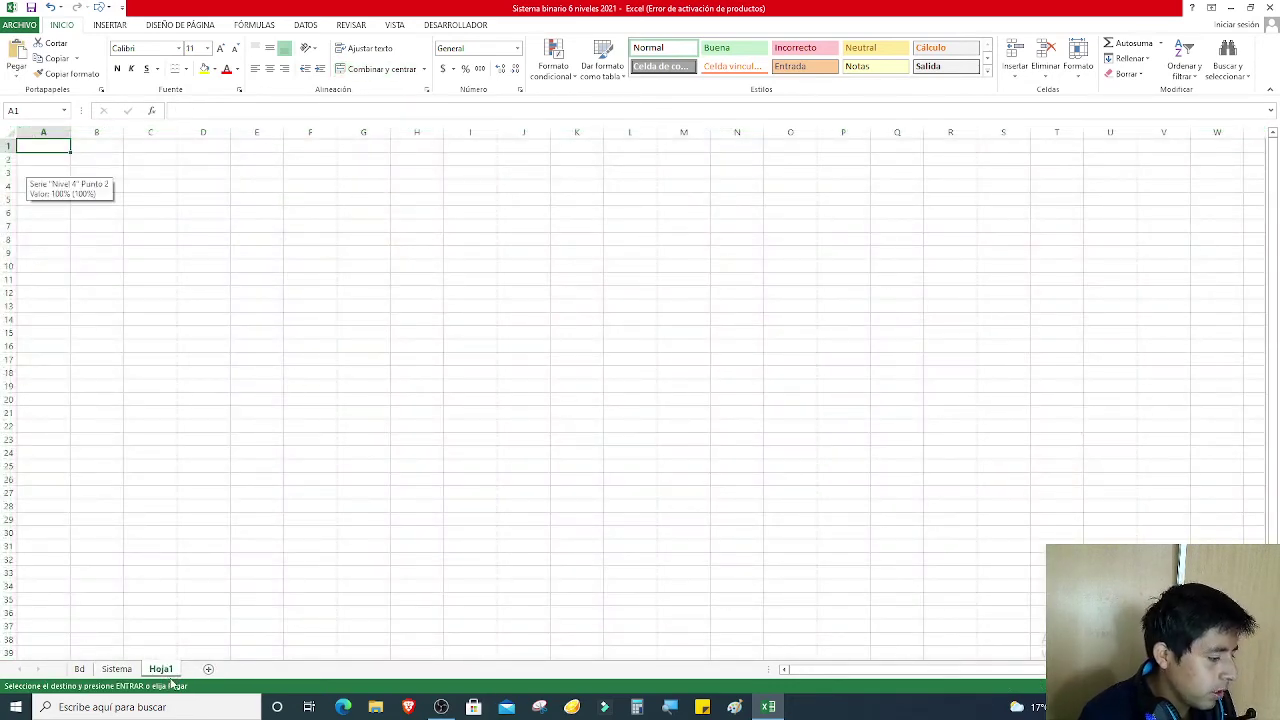
- Rename the new sheet to pedro and paste the copied Sistema sheet into it
double_click(160, 670)
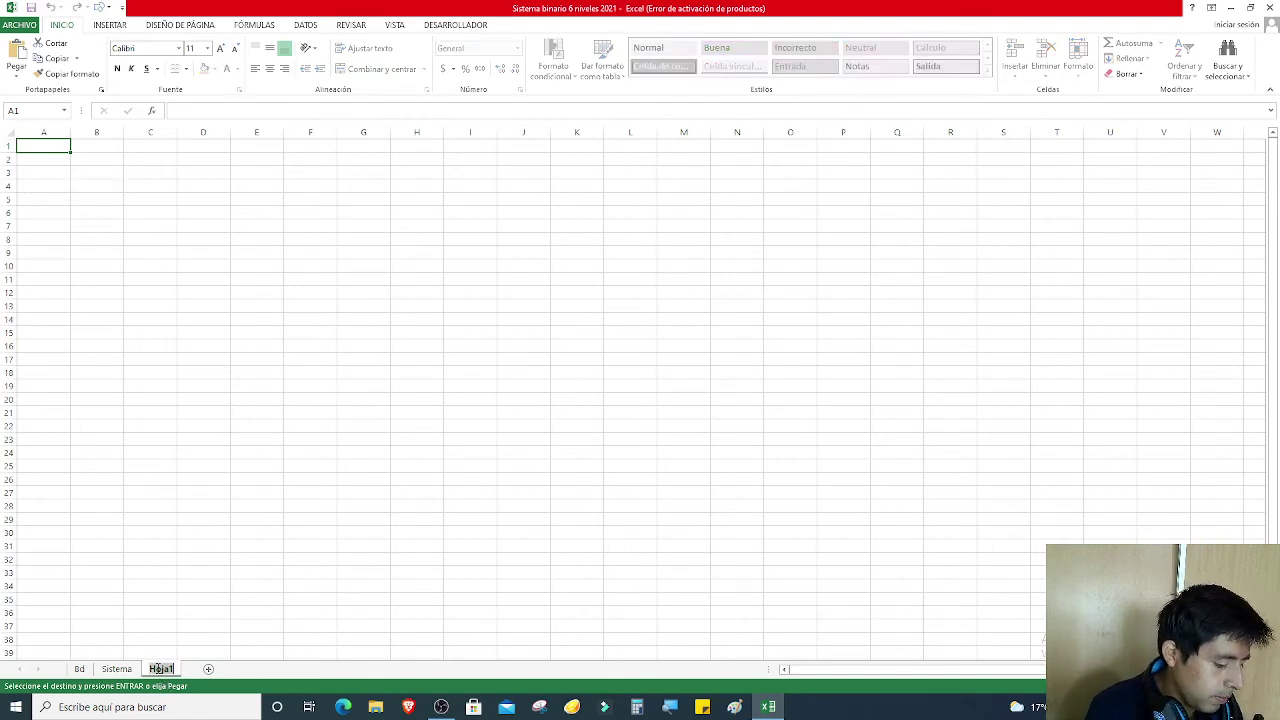
type("padro")
left_click(152, 652)
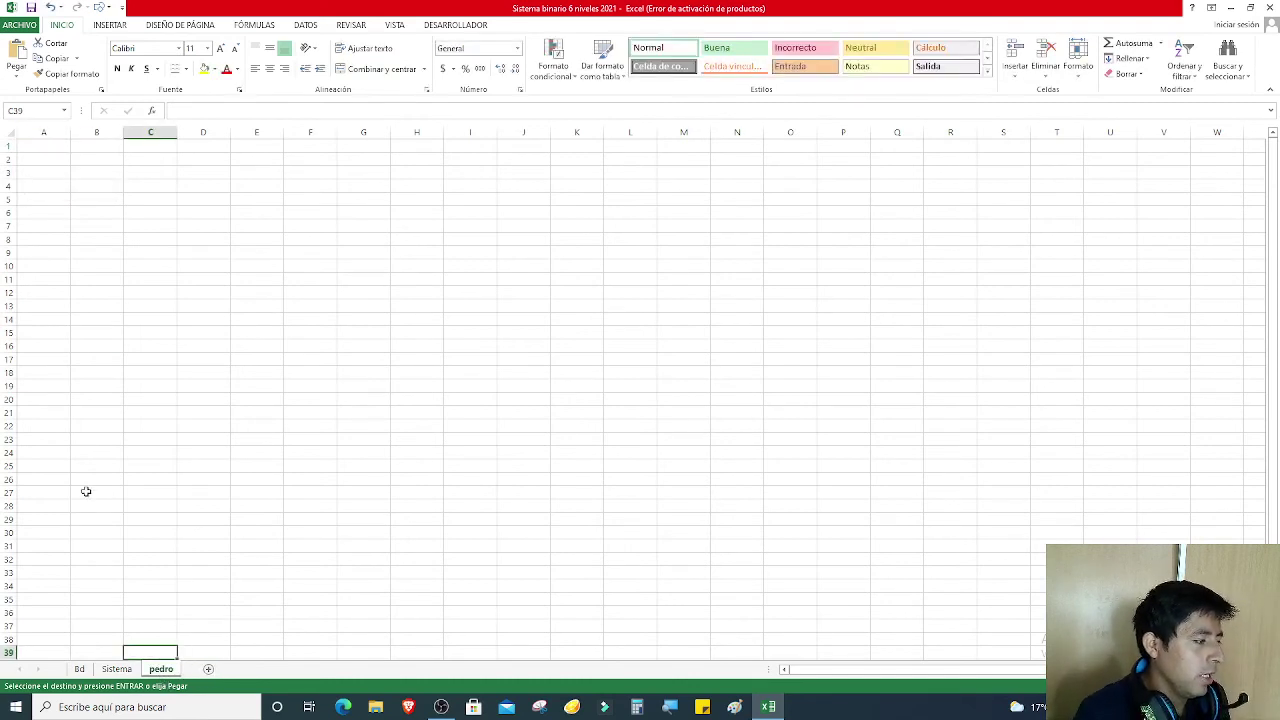
left_click(9, 132)
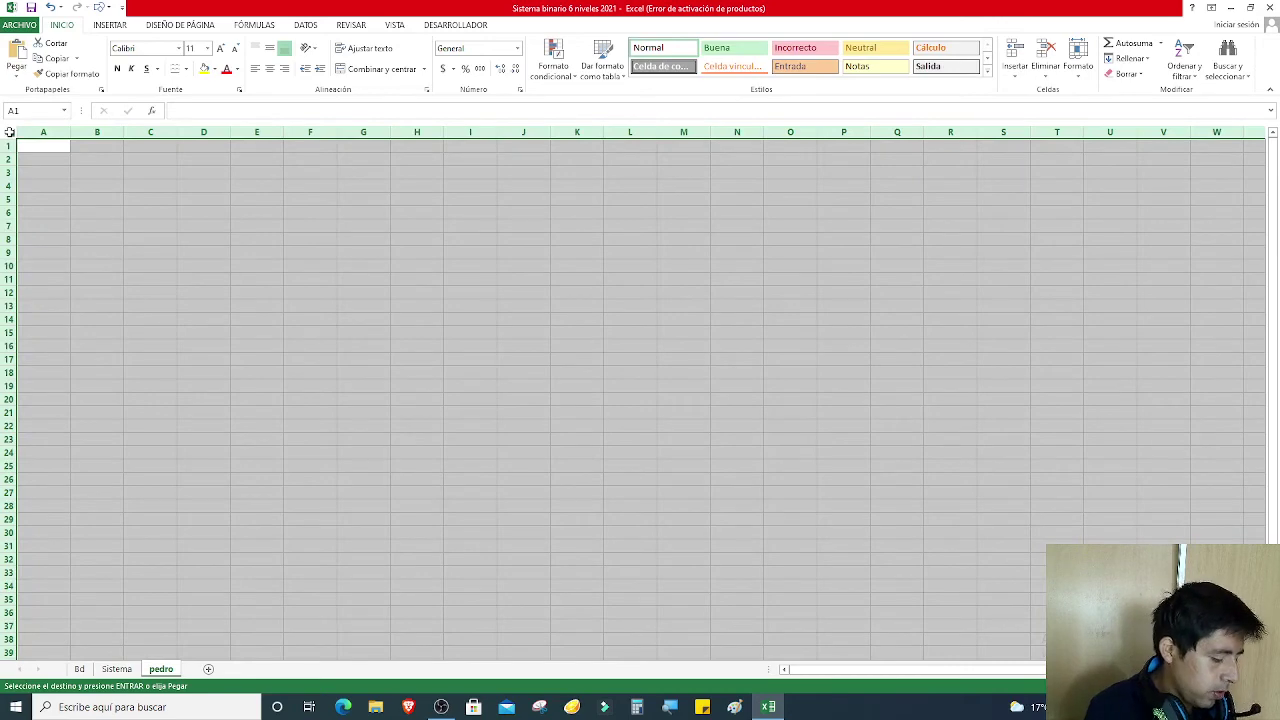
key("ctrl+v")
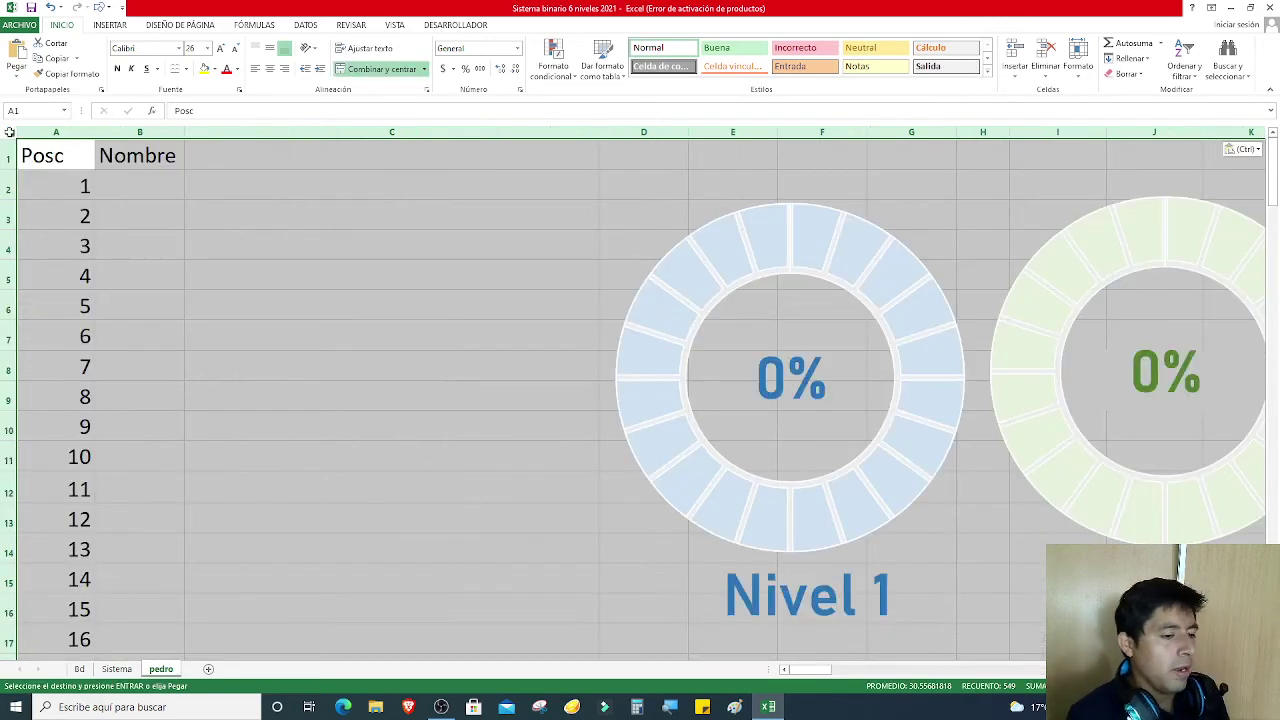
scroll(282, 298, "down", 3)
scroll(282, 298, "down", 1)
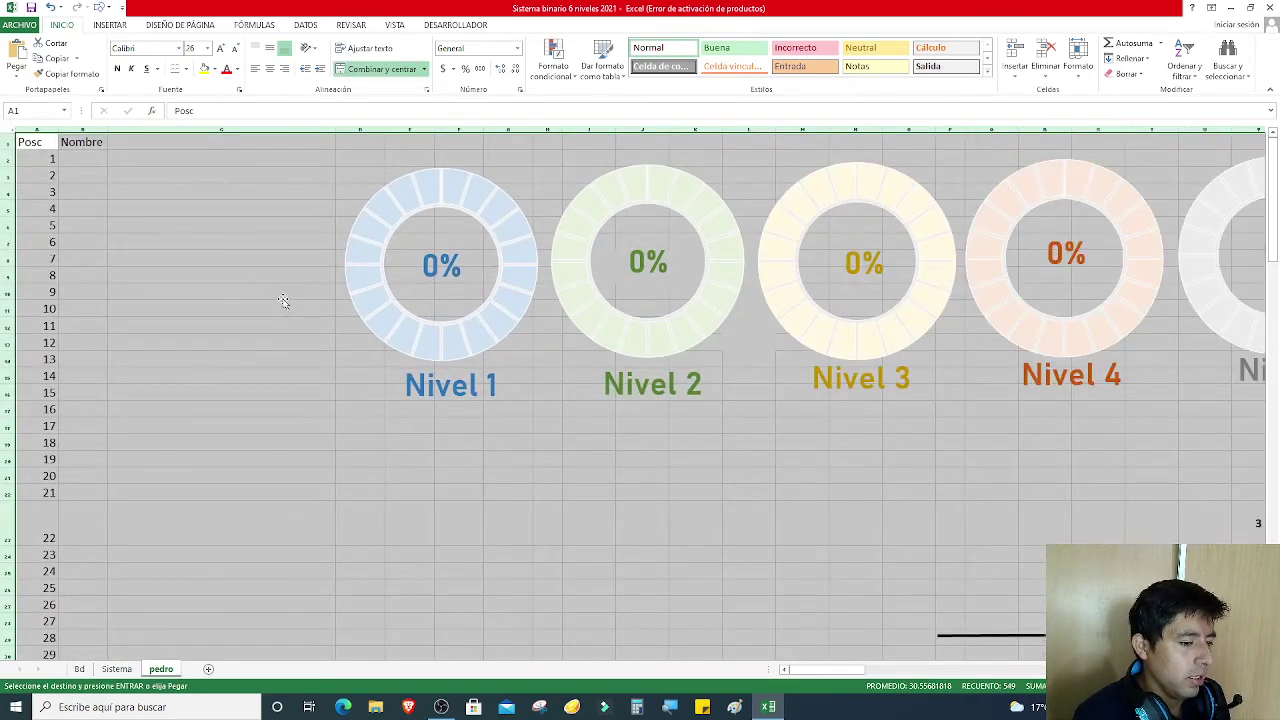
scroll(282, 298, "down", 1)
- Uncheck Líneas de cuadrícula on the VISTA tab and click a cell to clear the selection
left_click(395, 25)
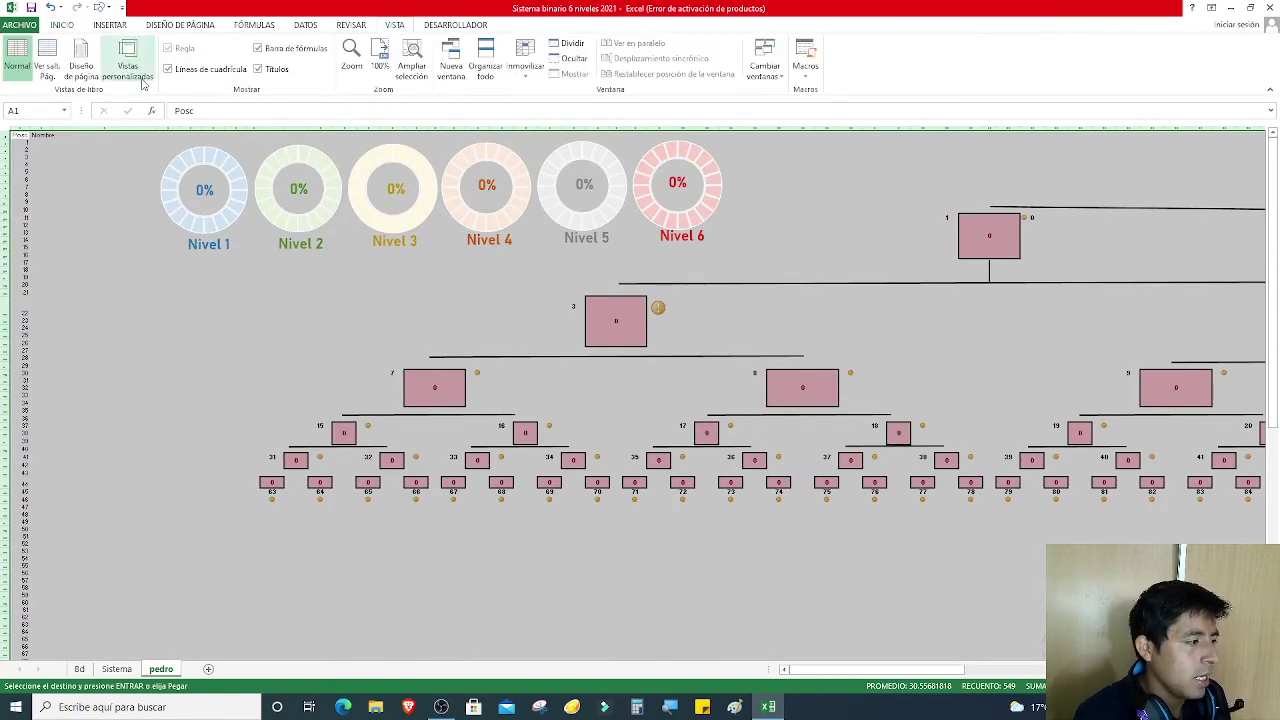
left_click(165, 295)
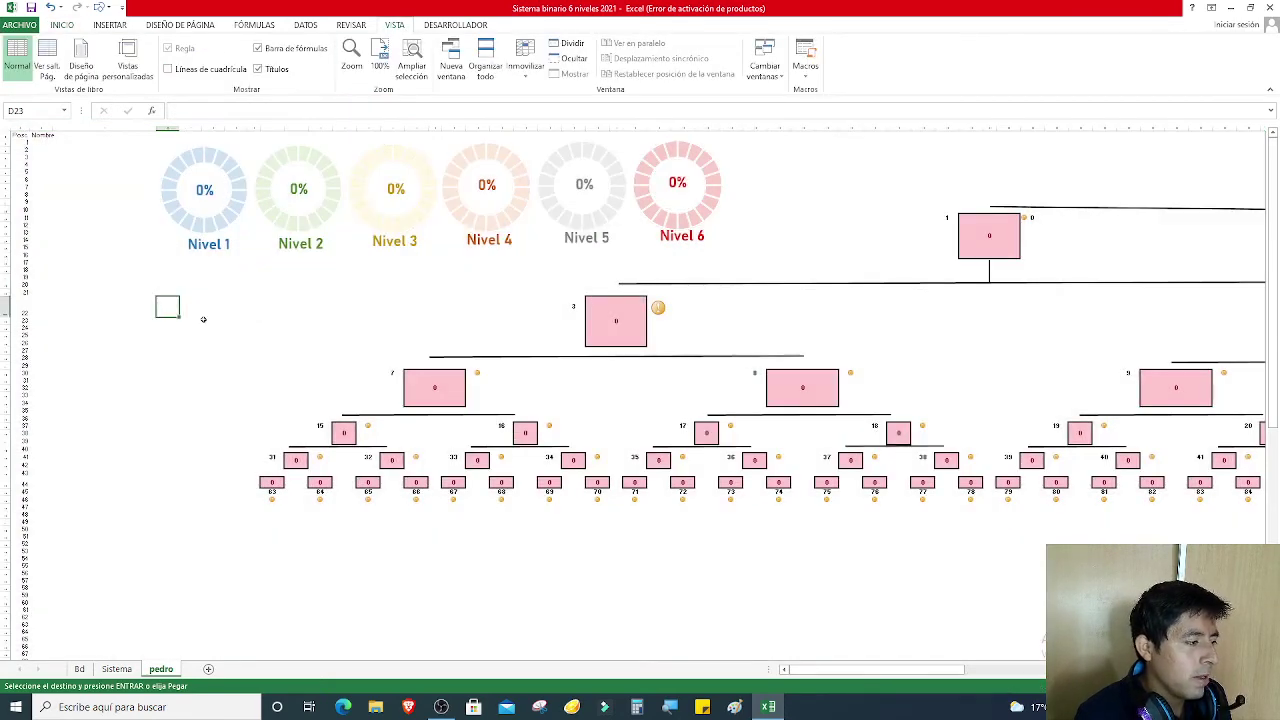
scroll(200, 317, "down", 2)
scroll(214, 320, "down", 2)
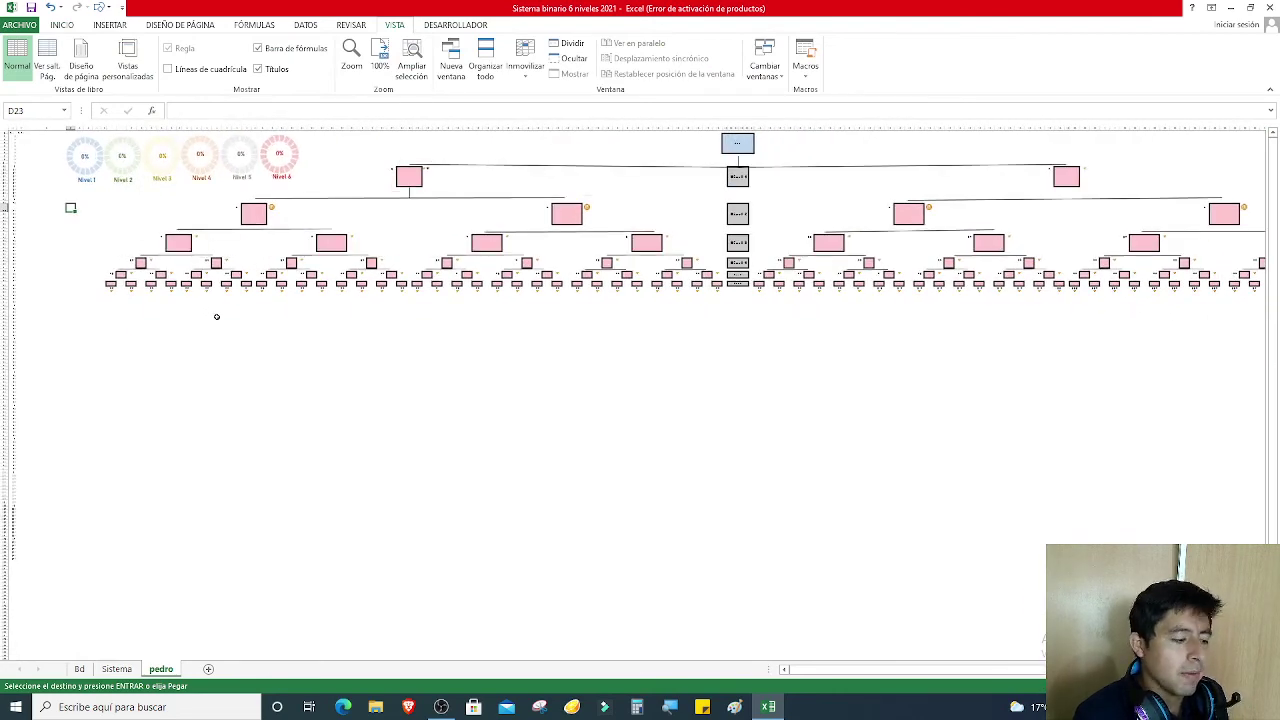